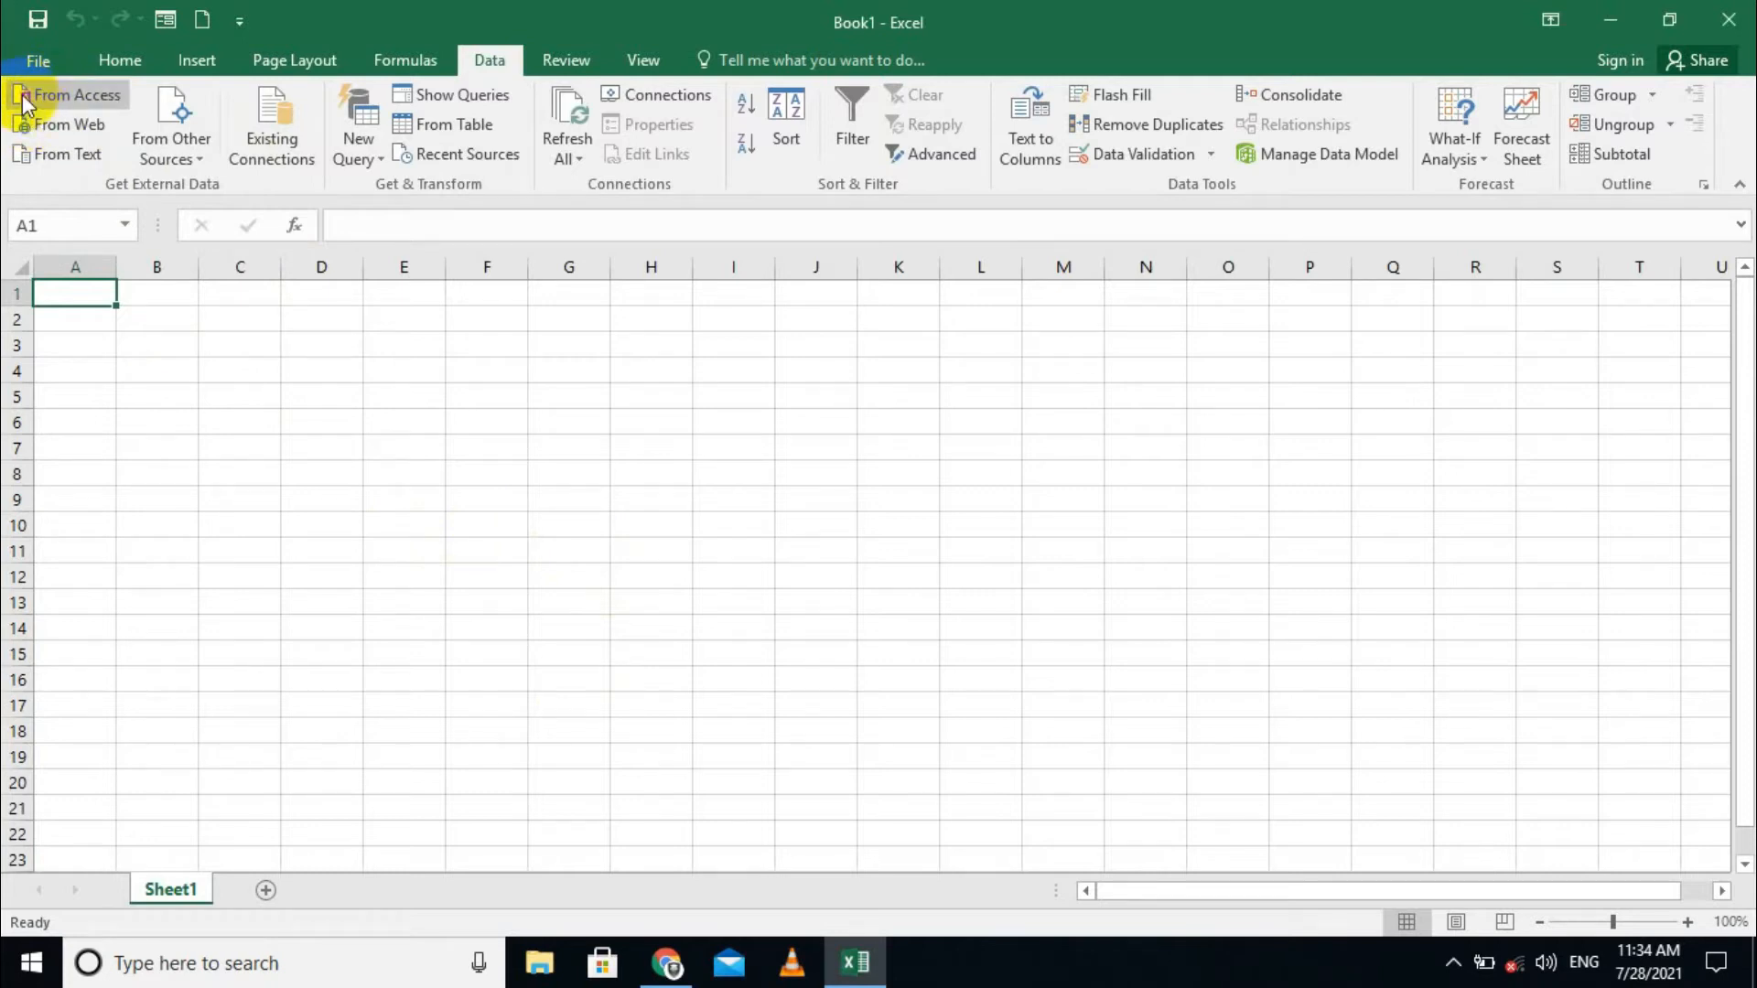
Try to import the Access database empdata from the Documents folder
left_click(73, 101)
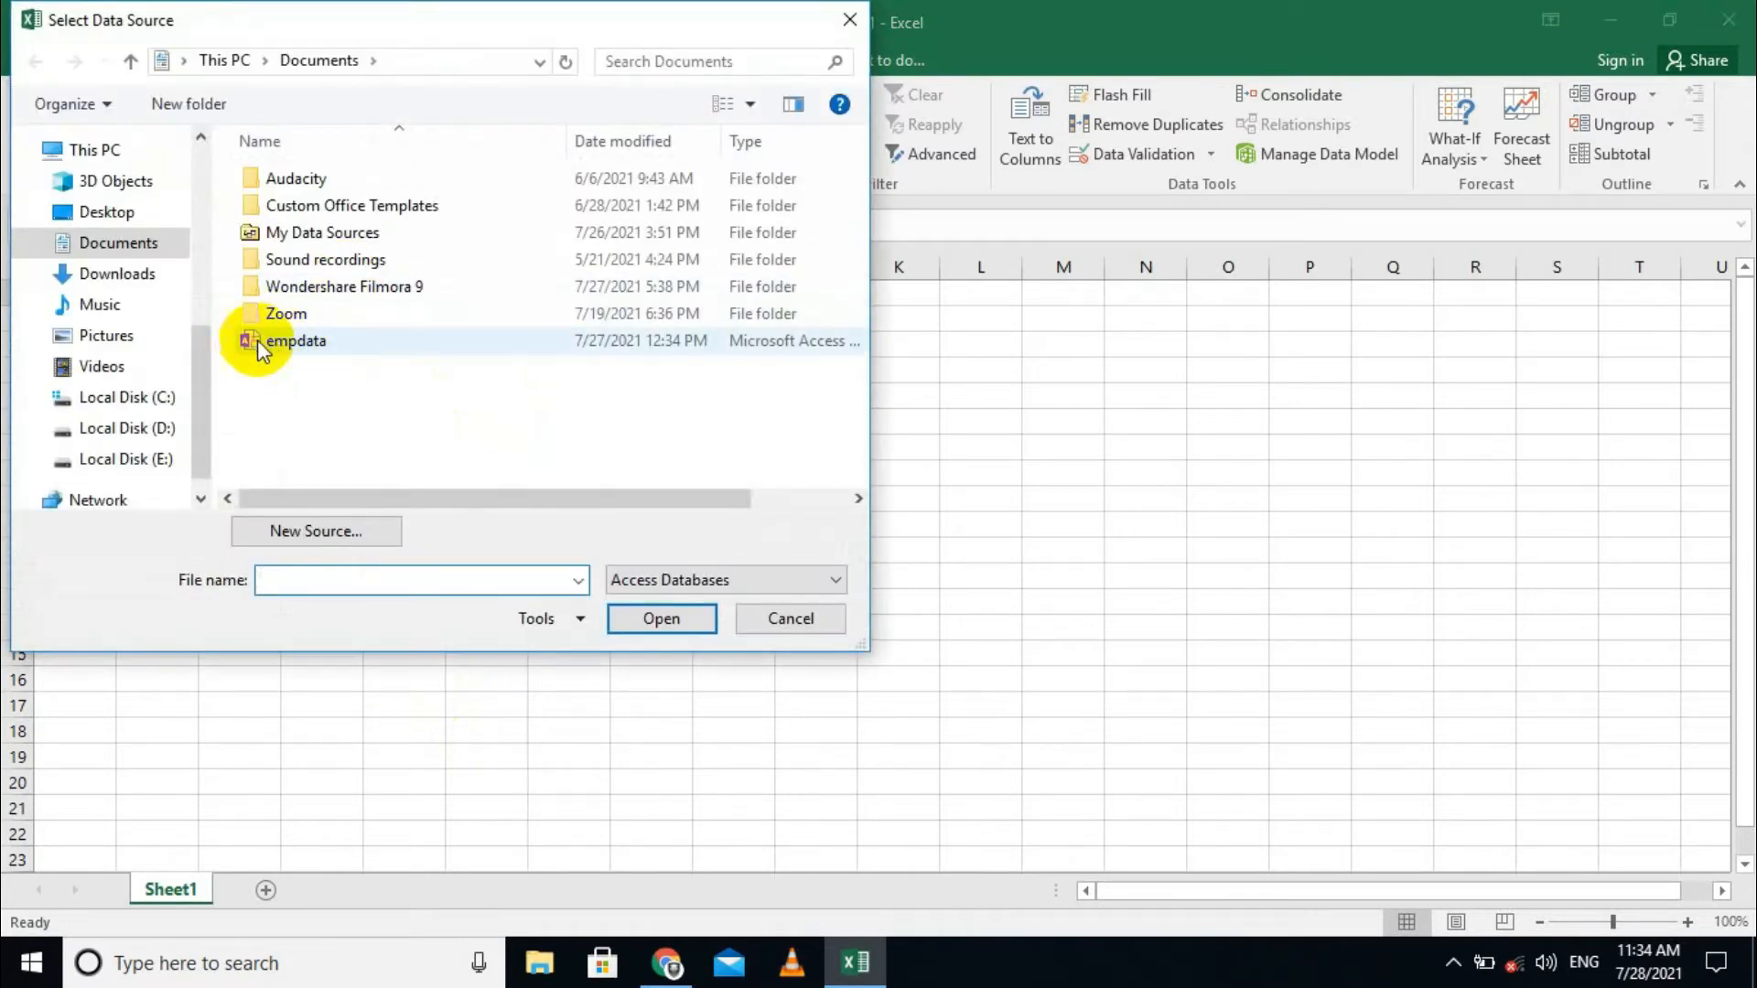
left_click(254, 346)
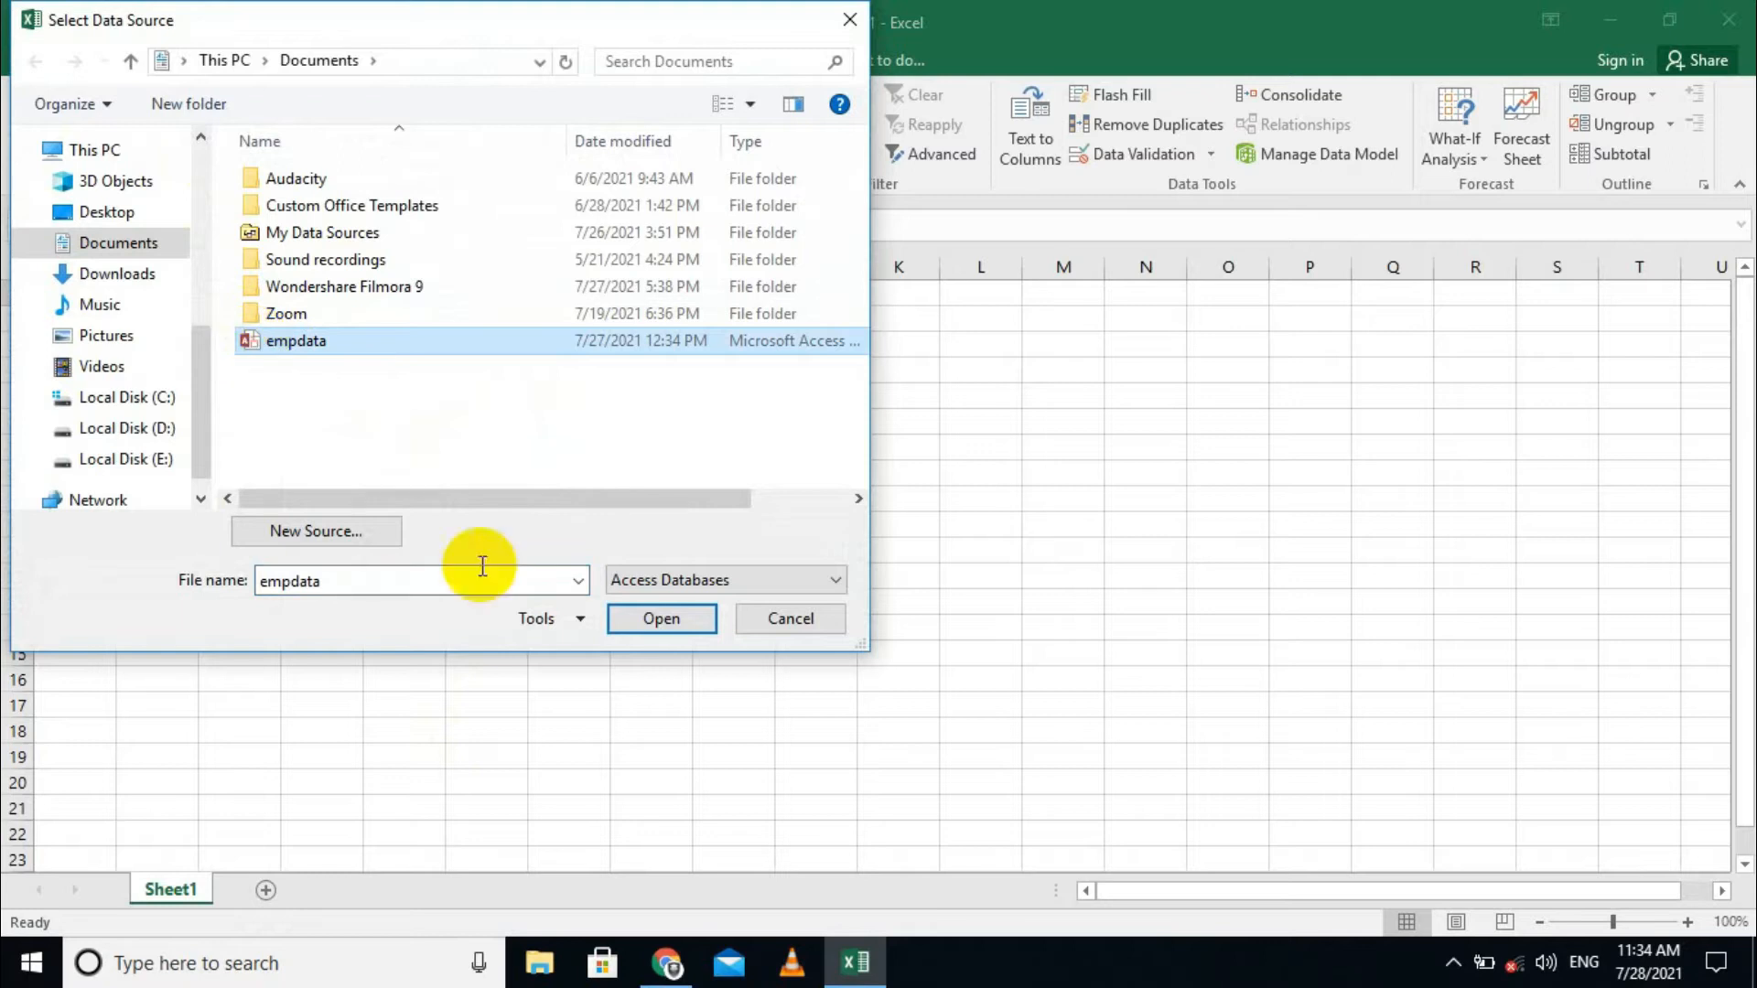
left_click(637, 619)
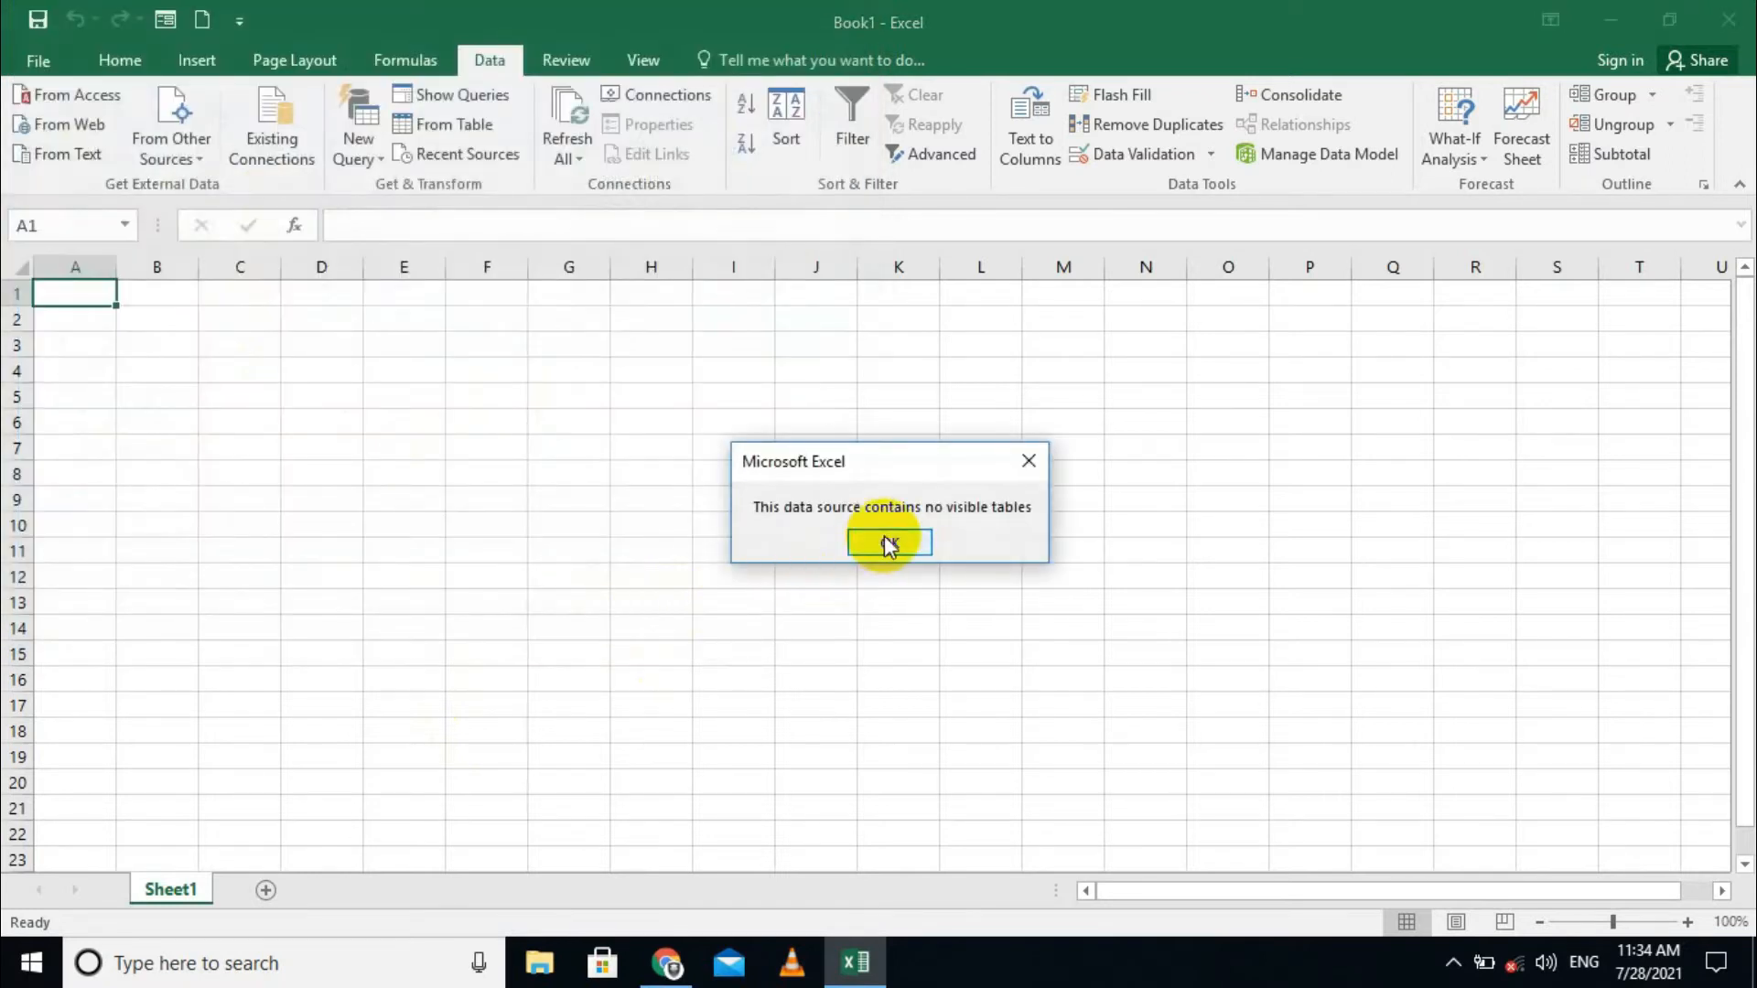
left_click(884, 540)
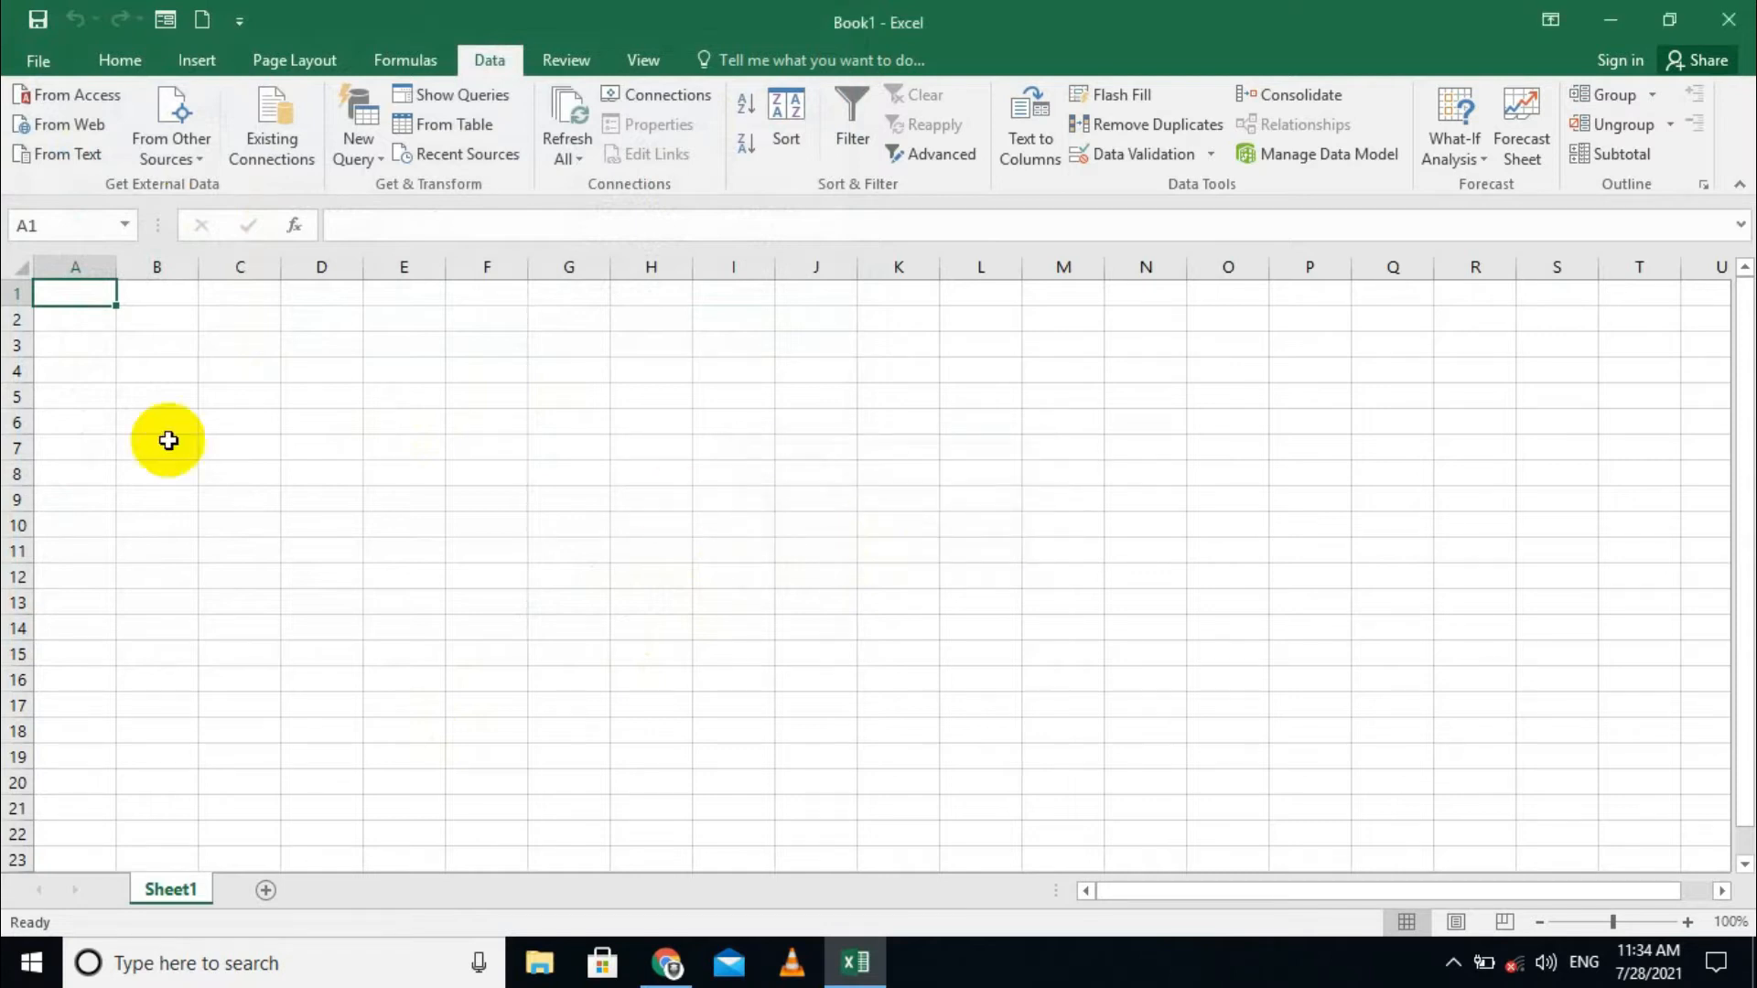
left_click(64, 128)
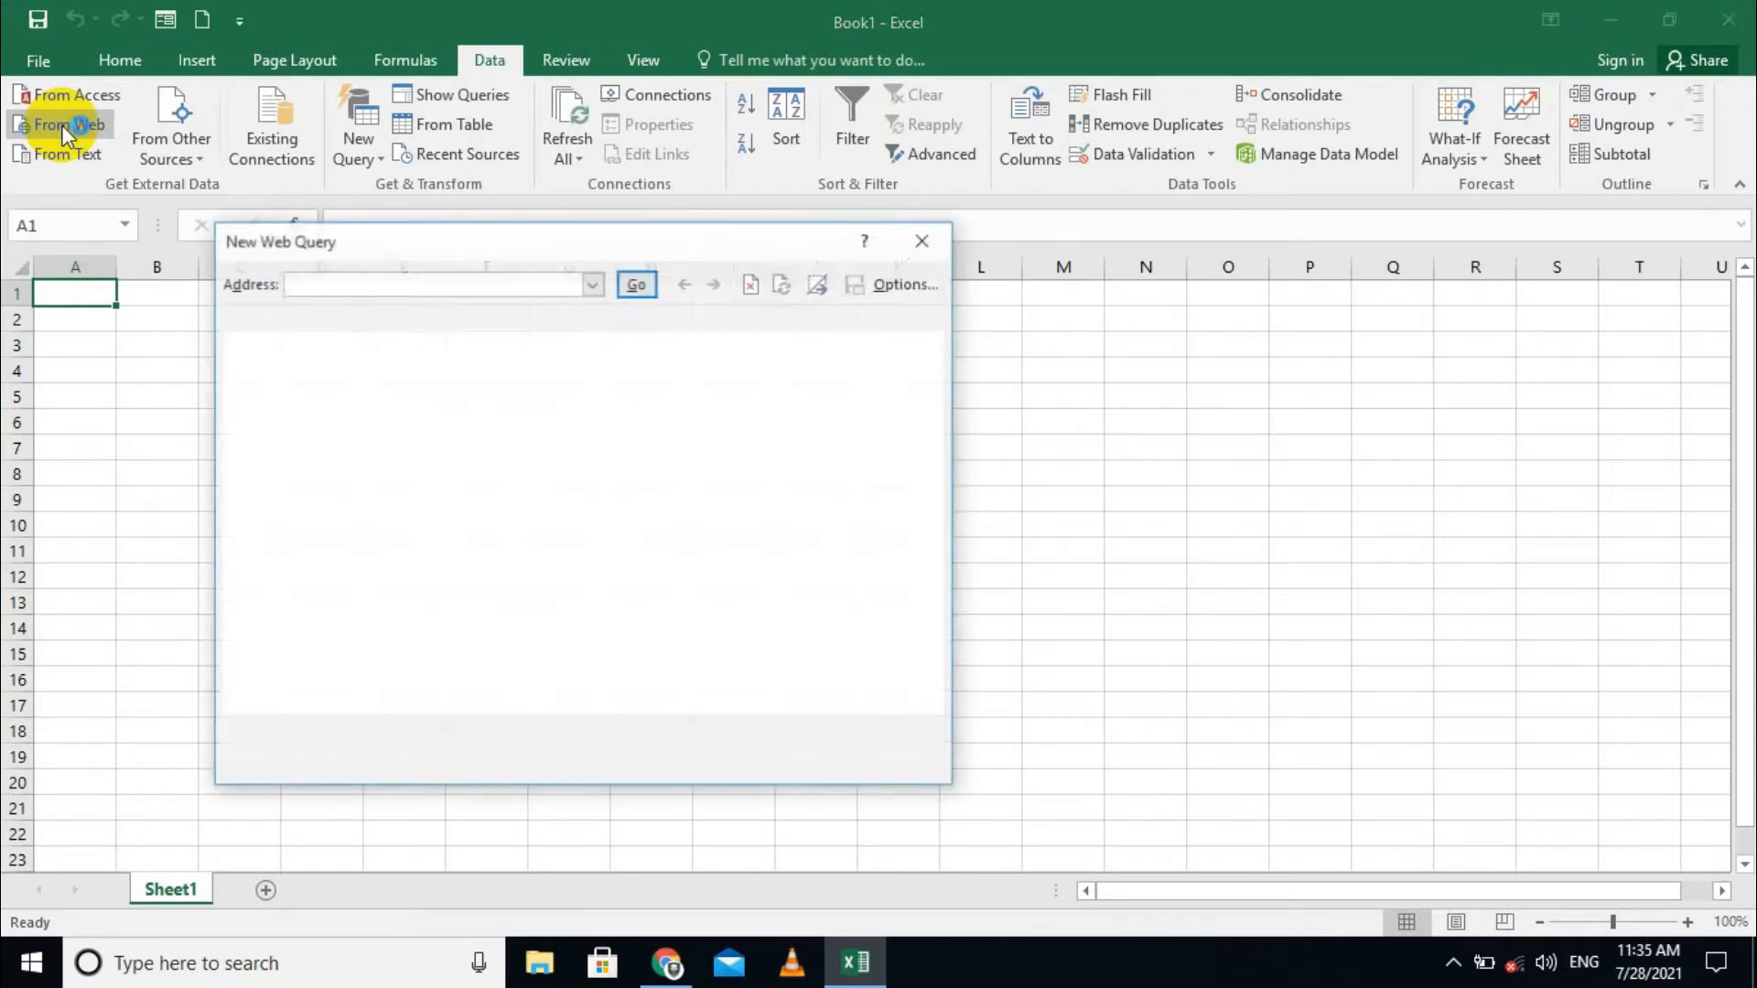
left_click(546, 282)
type("www.go")
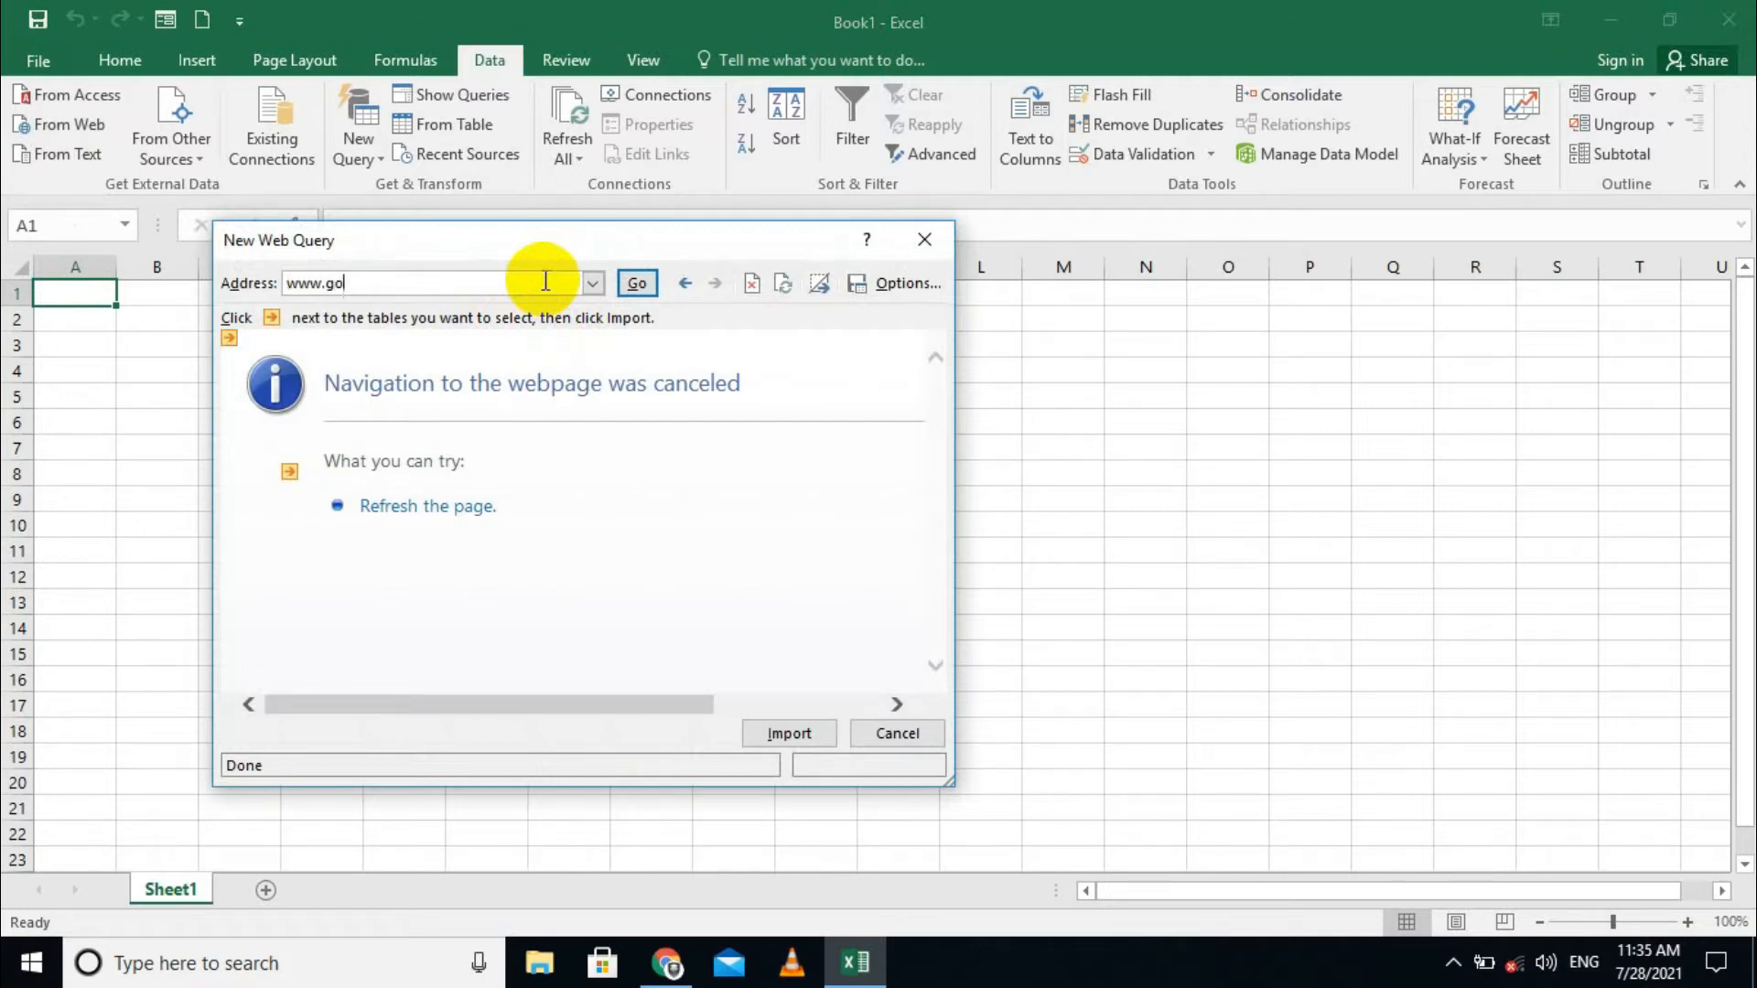
type("ogle.com")
key("Return")
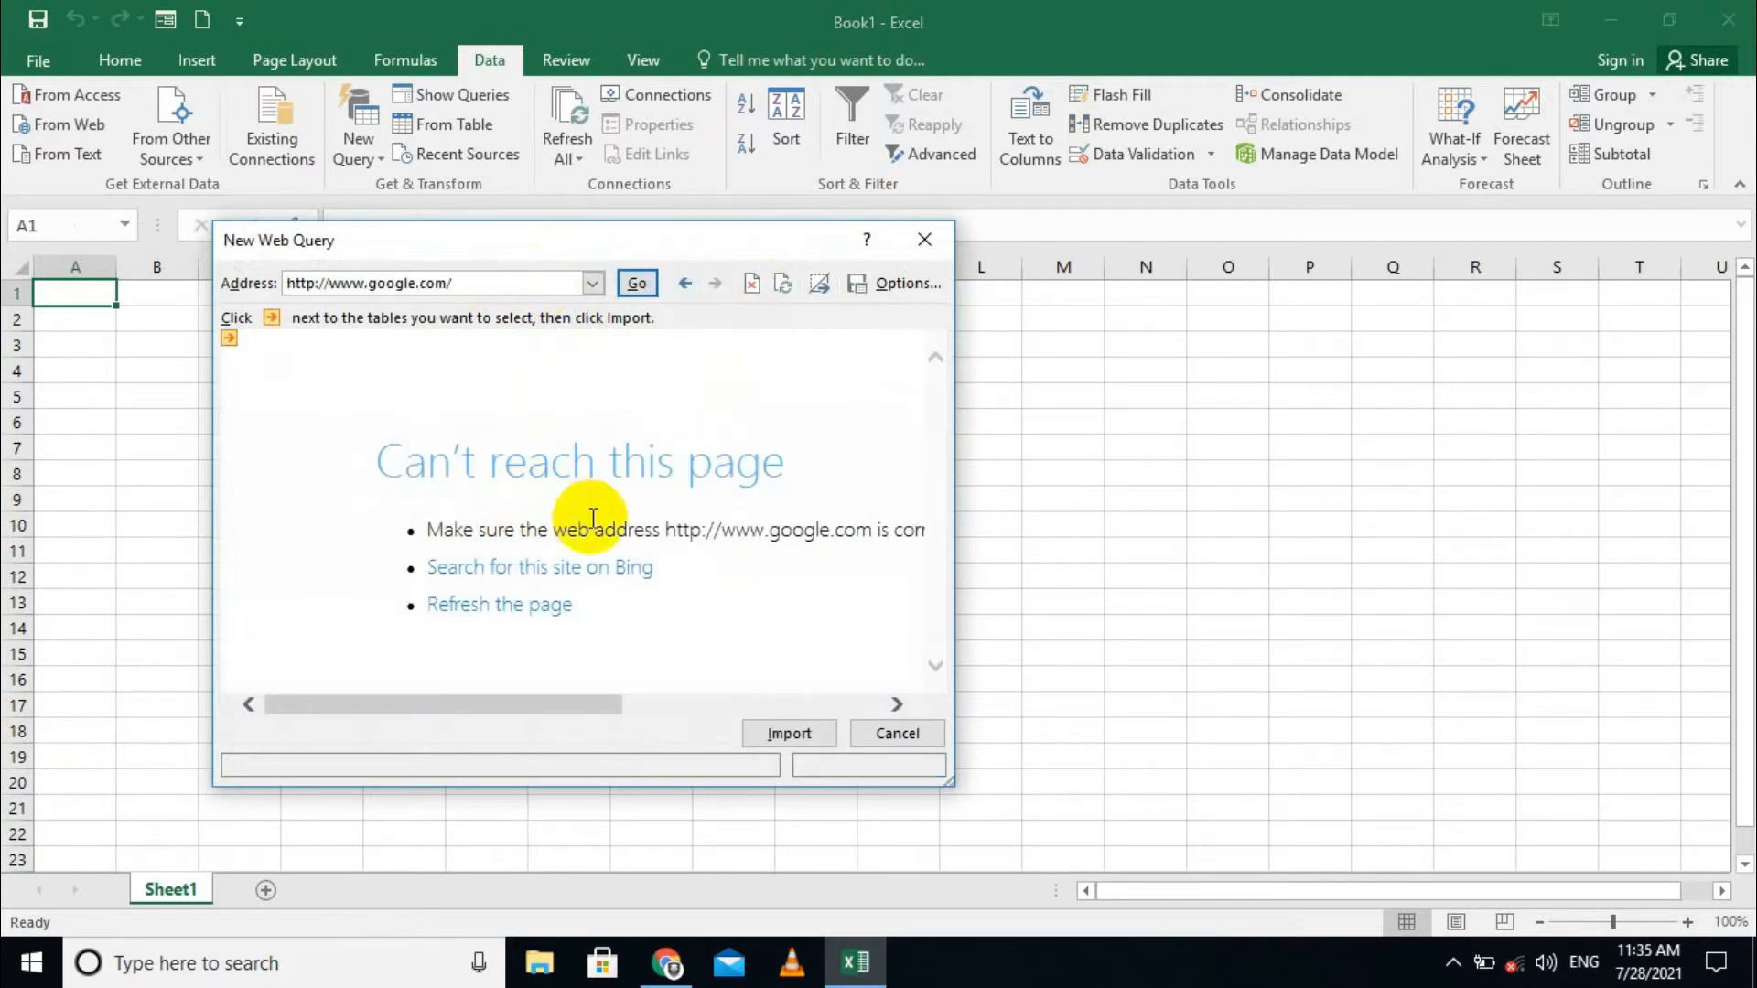
Import the loaded web page into the existing worksheet at cell C6
left_click(784, 732)
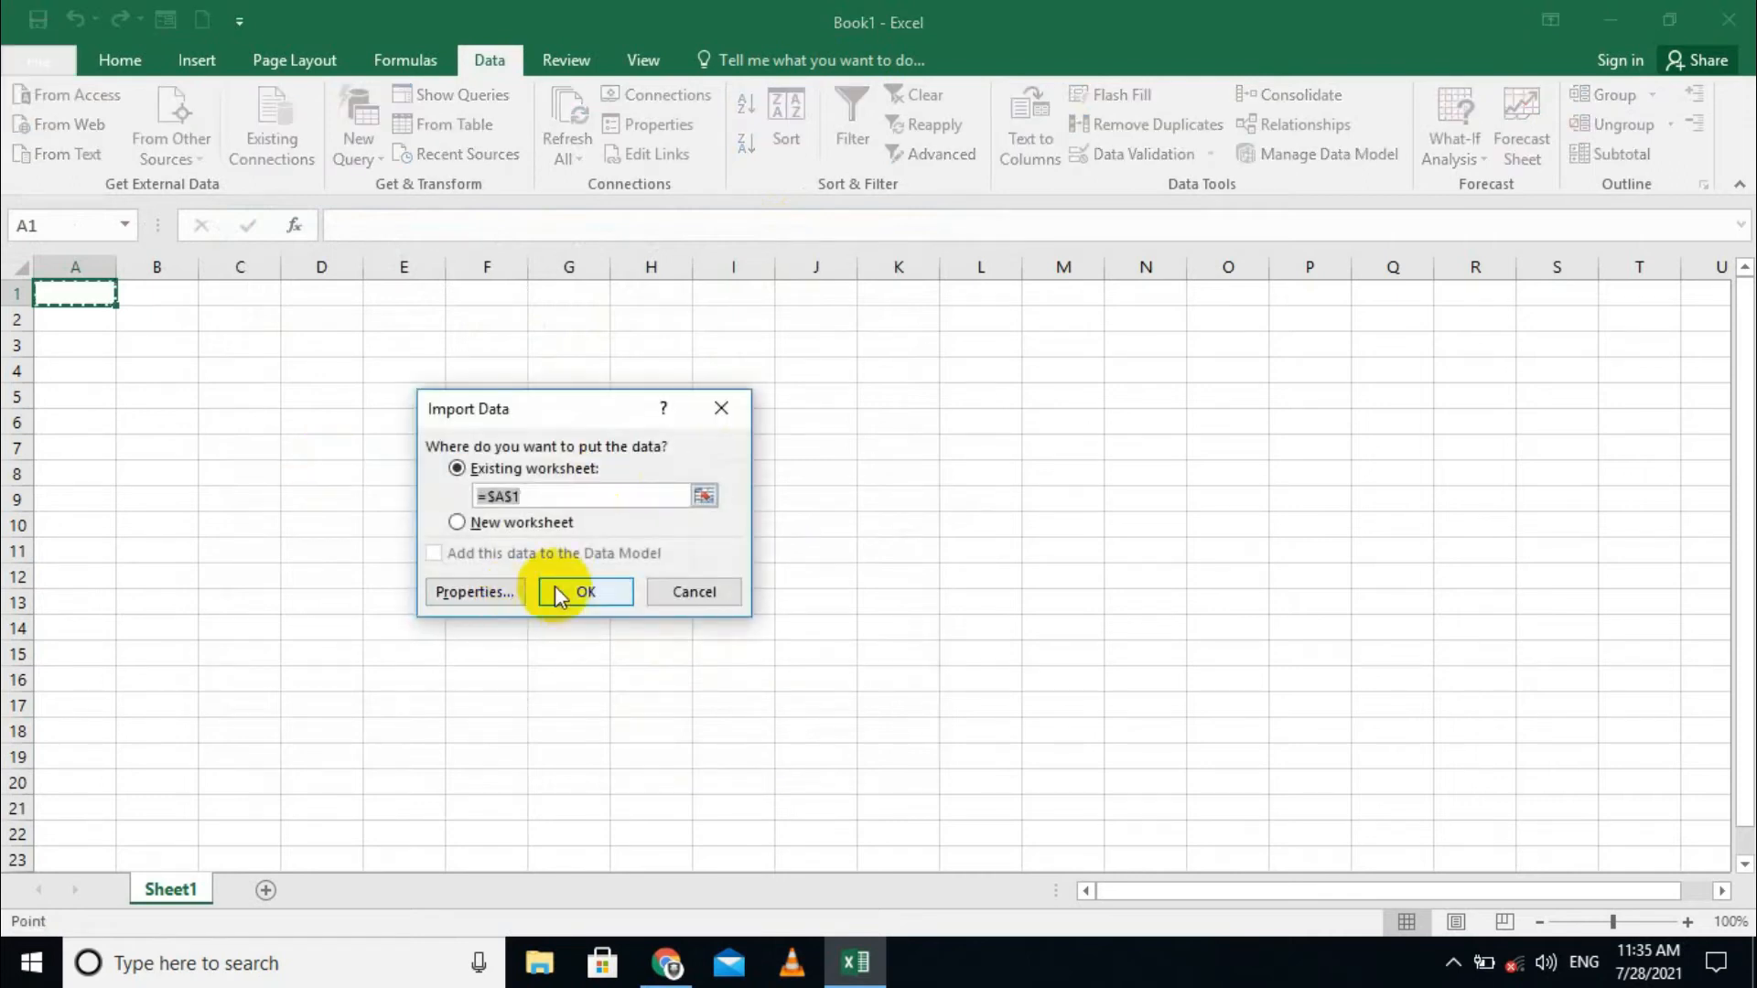
left_click(245, 423)
left_click(598, 593)
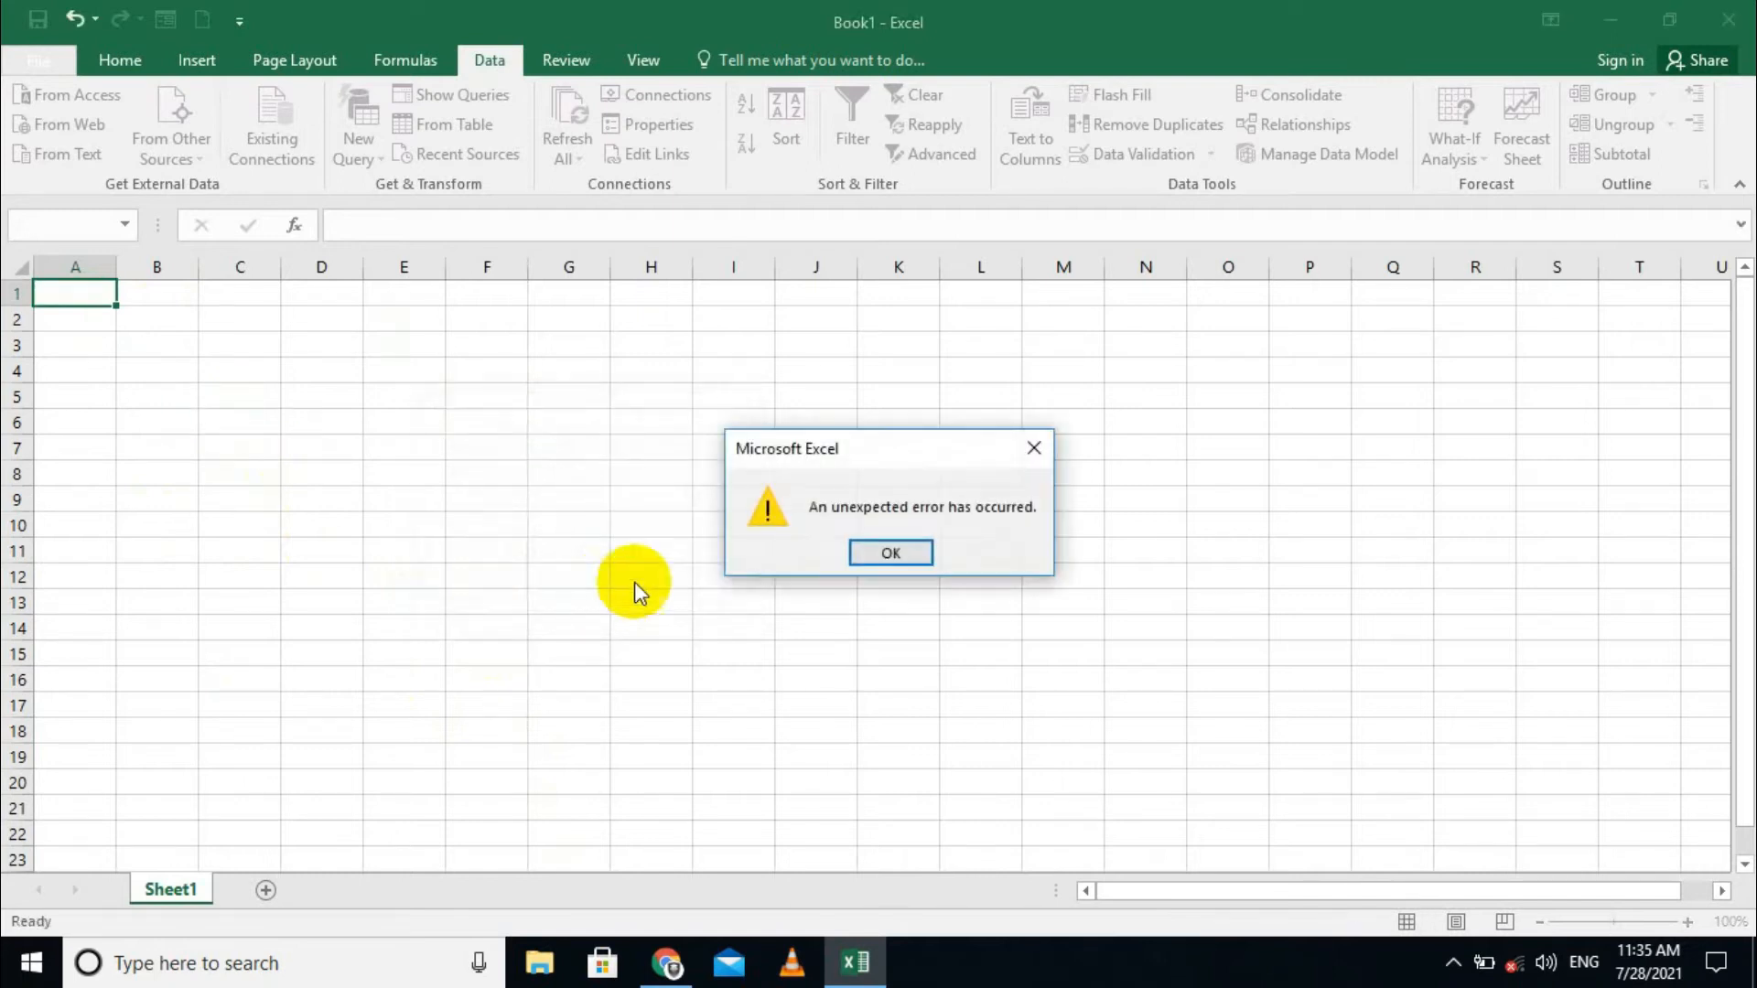
left_click(920, 542)
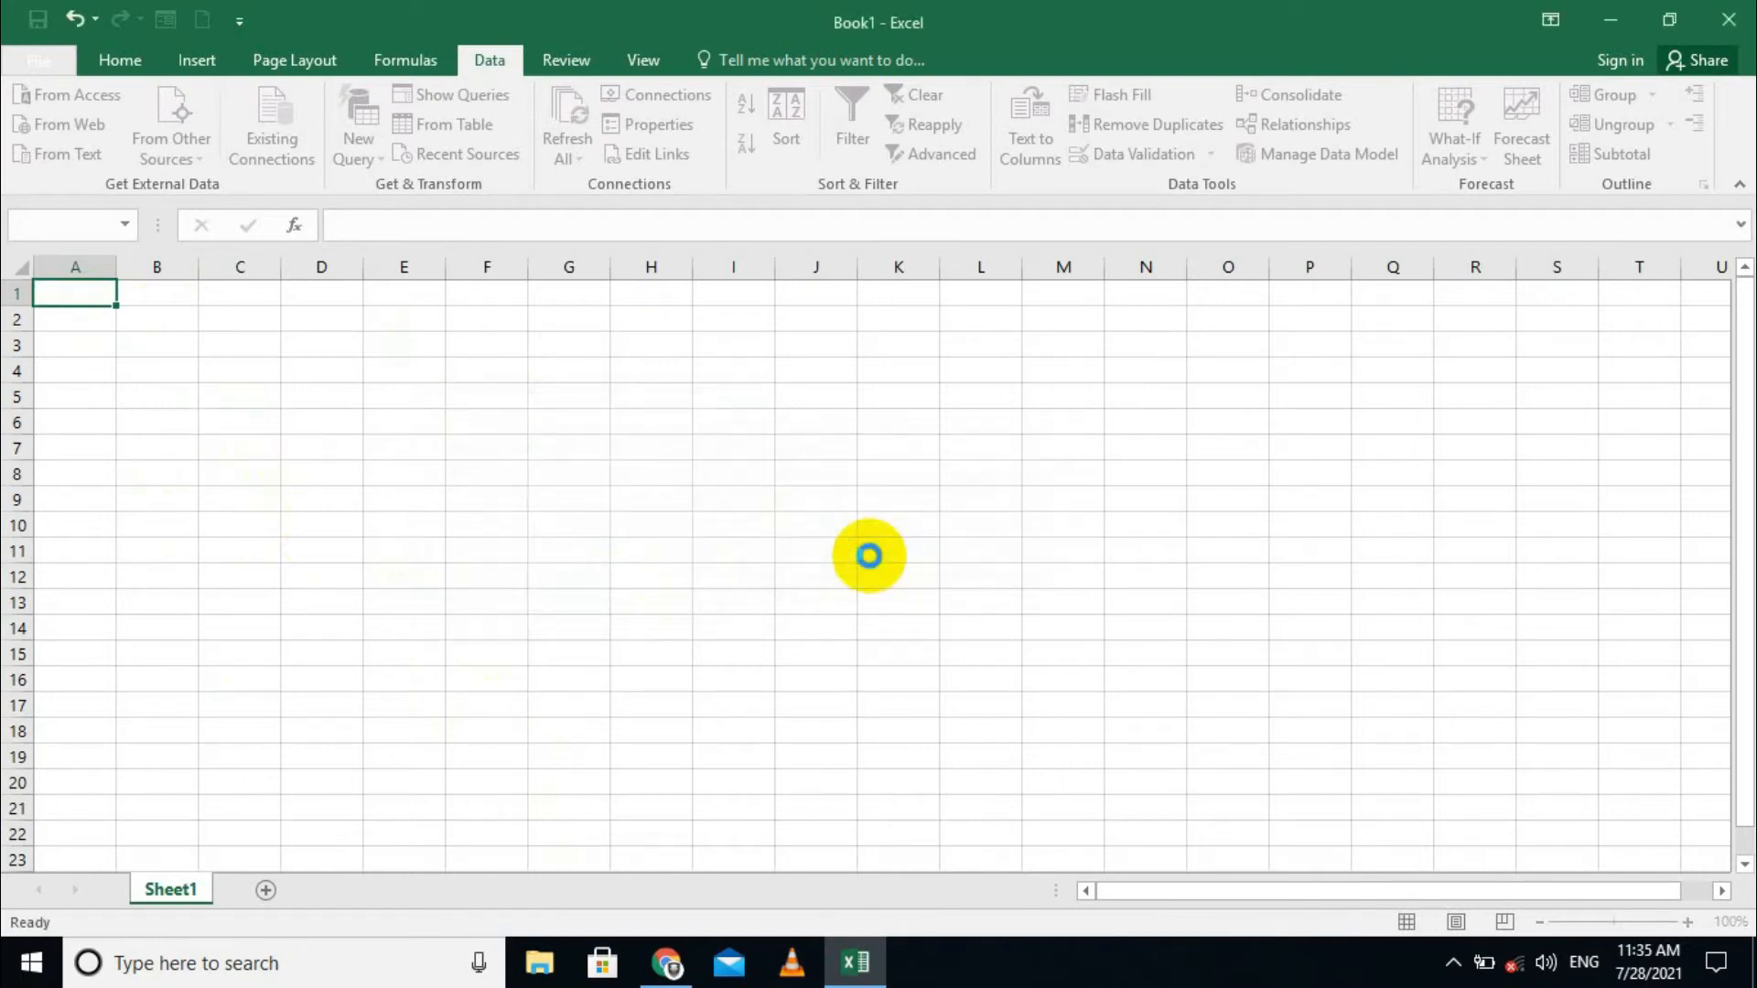
left_click(366, 423)
left_click_drag(364, 423, 283, 423)
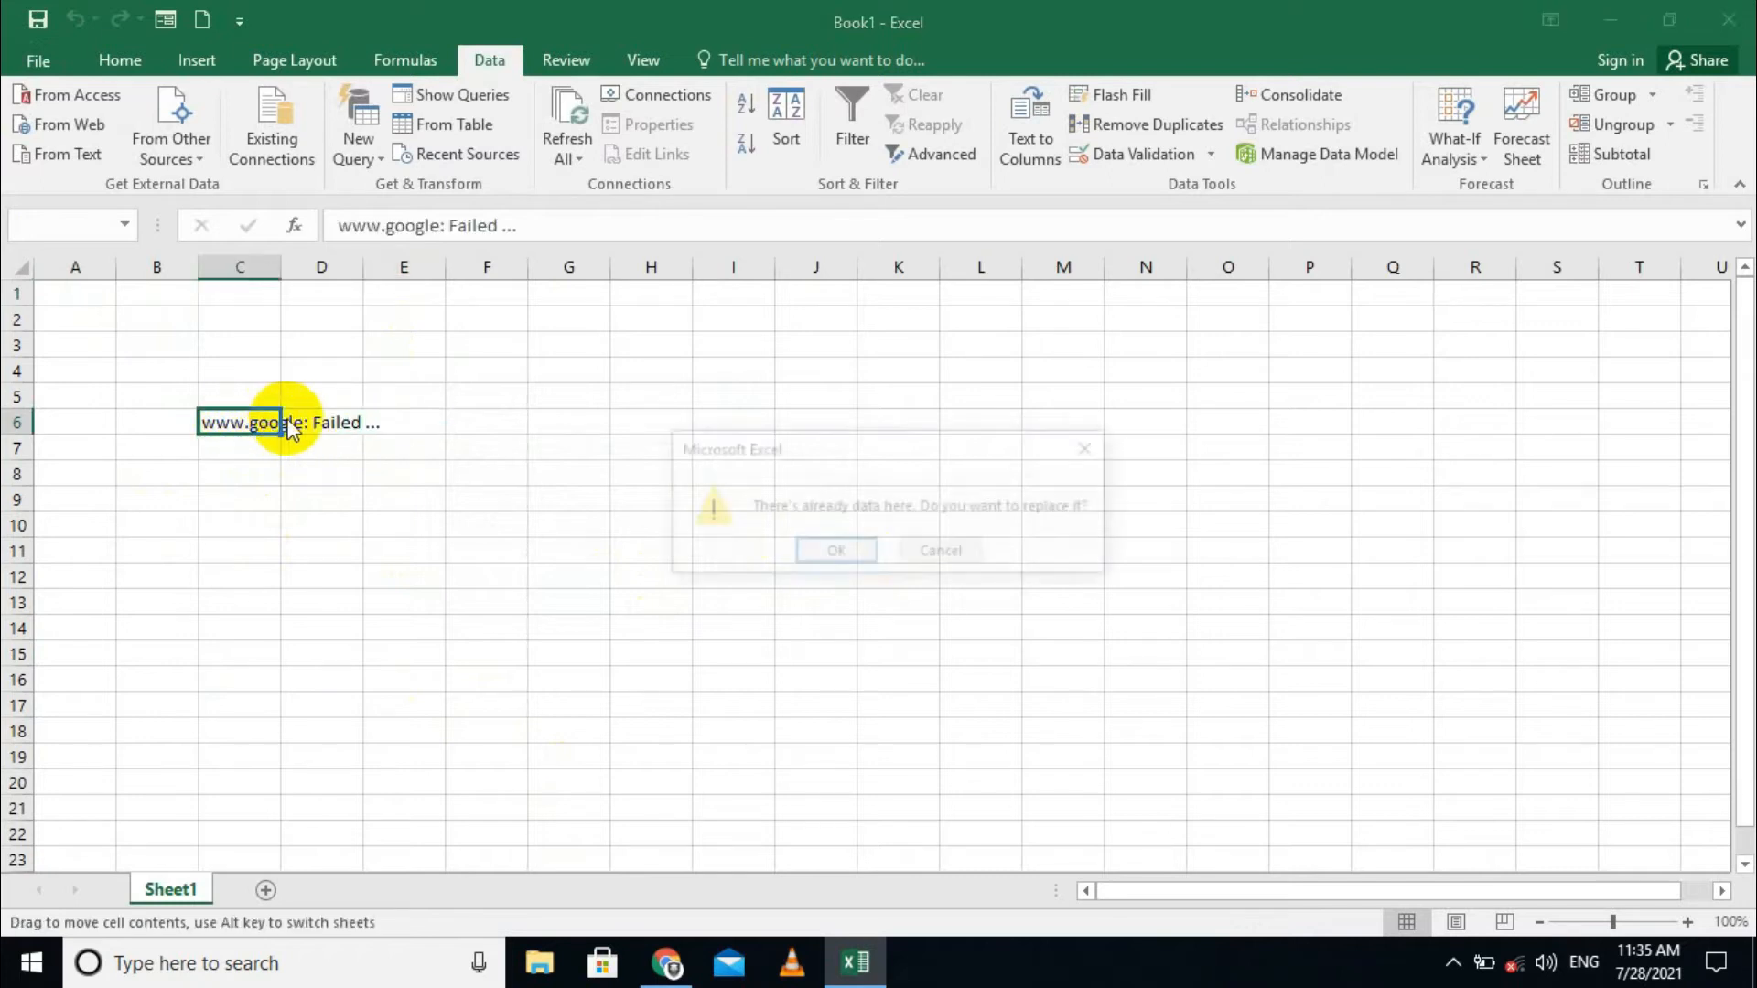
left_click(821, 547)
key("ctrl+z")
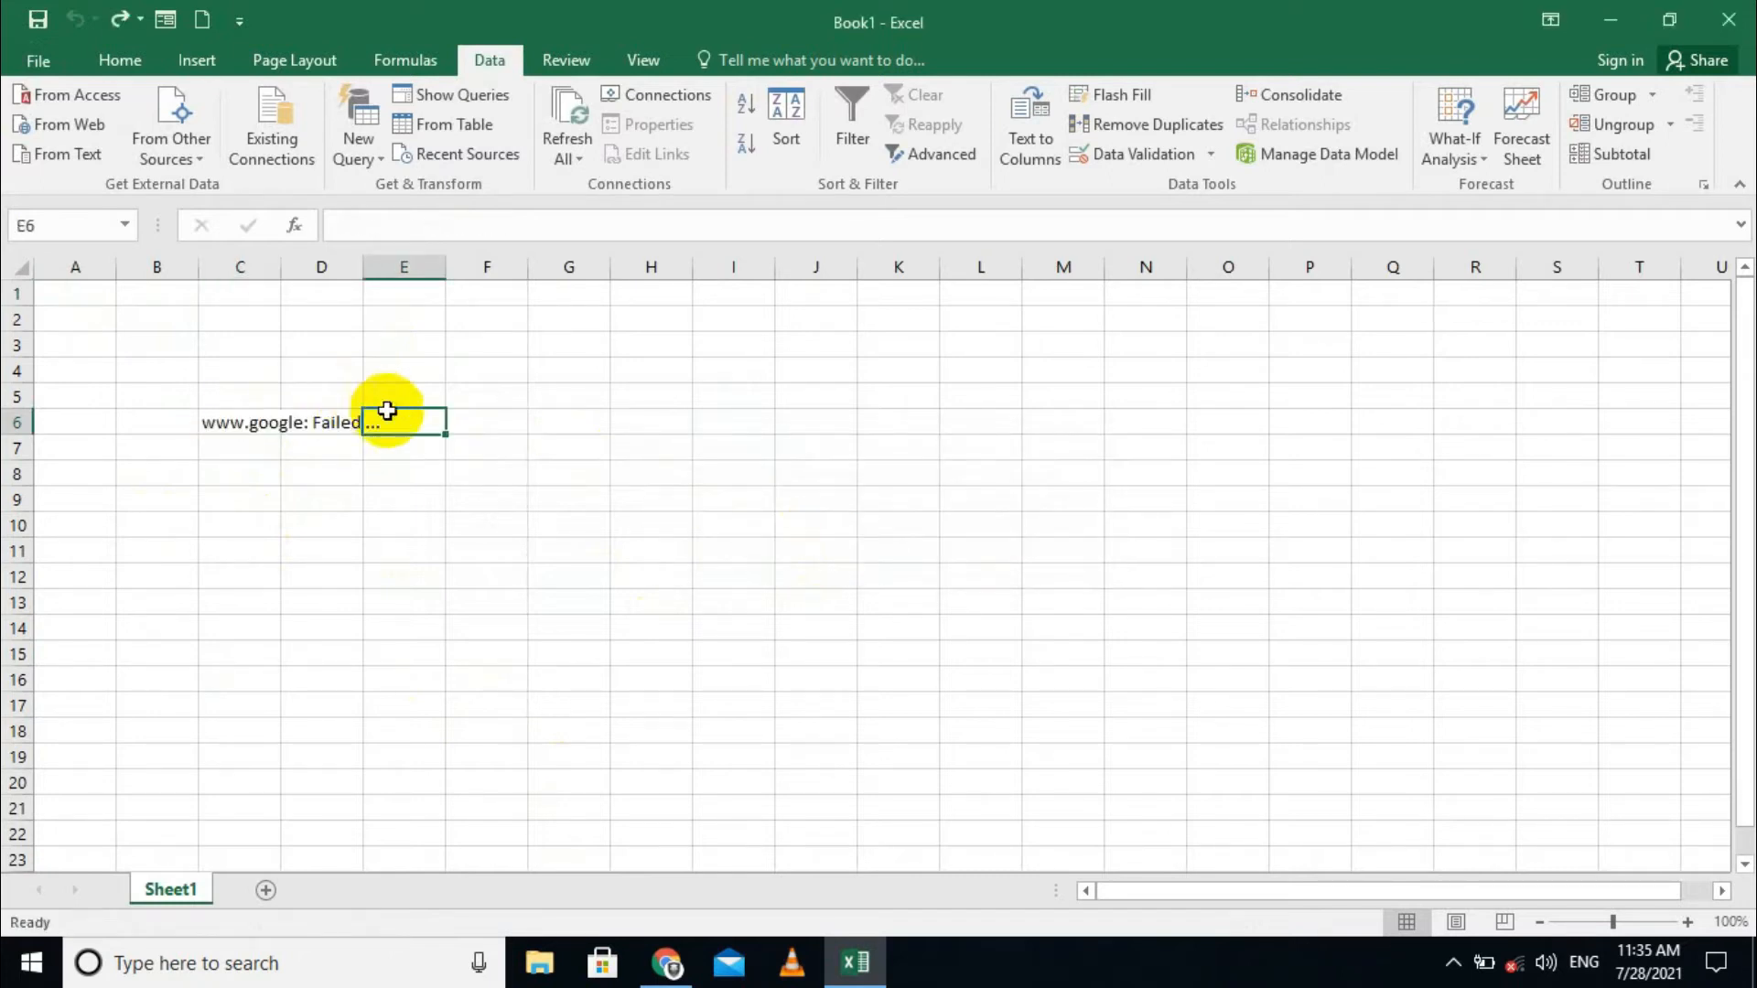
Delete the web query cells C6:E6 and make E2 the active cell for the next import
left_click_drag(223, 432, 407, 428)
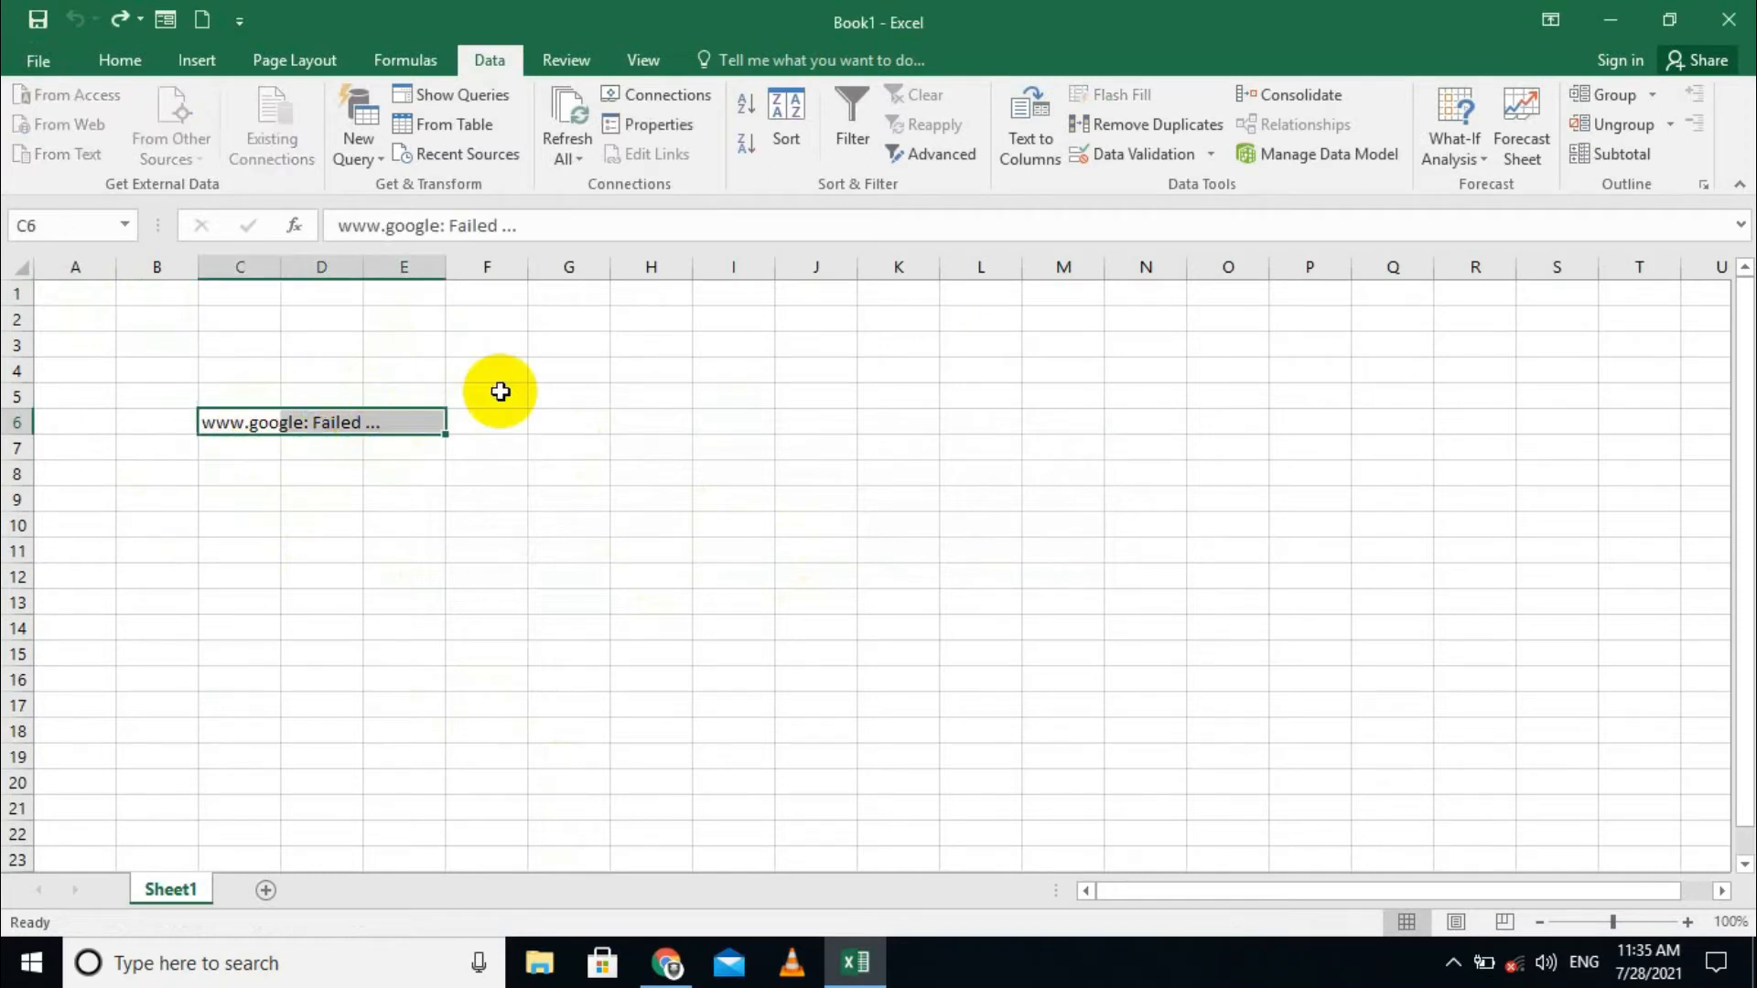
left_click(120, 59)
left_click(1350, 128)
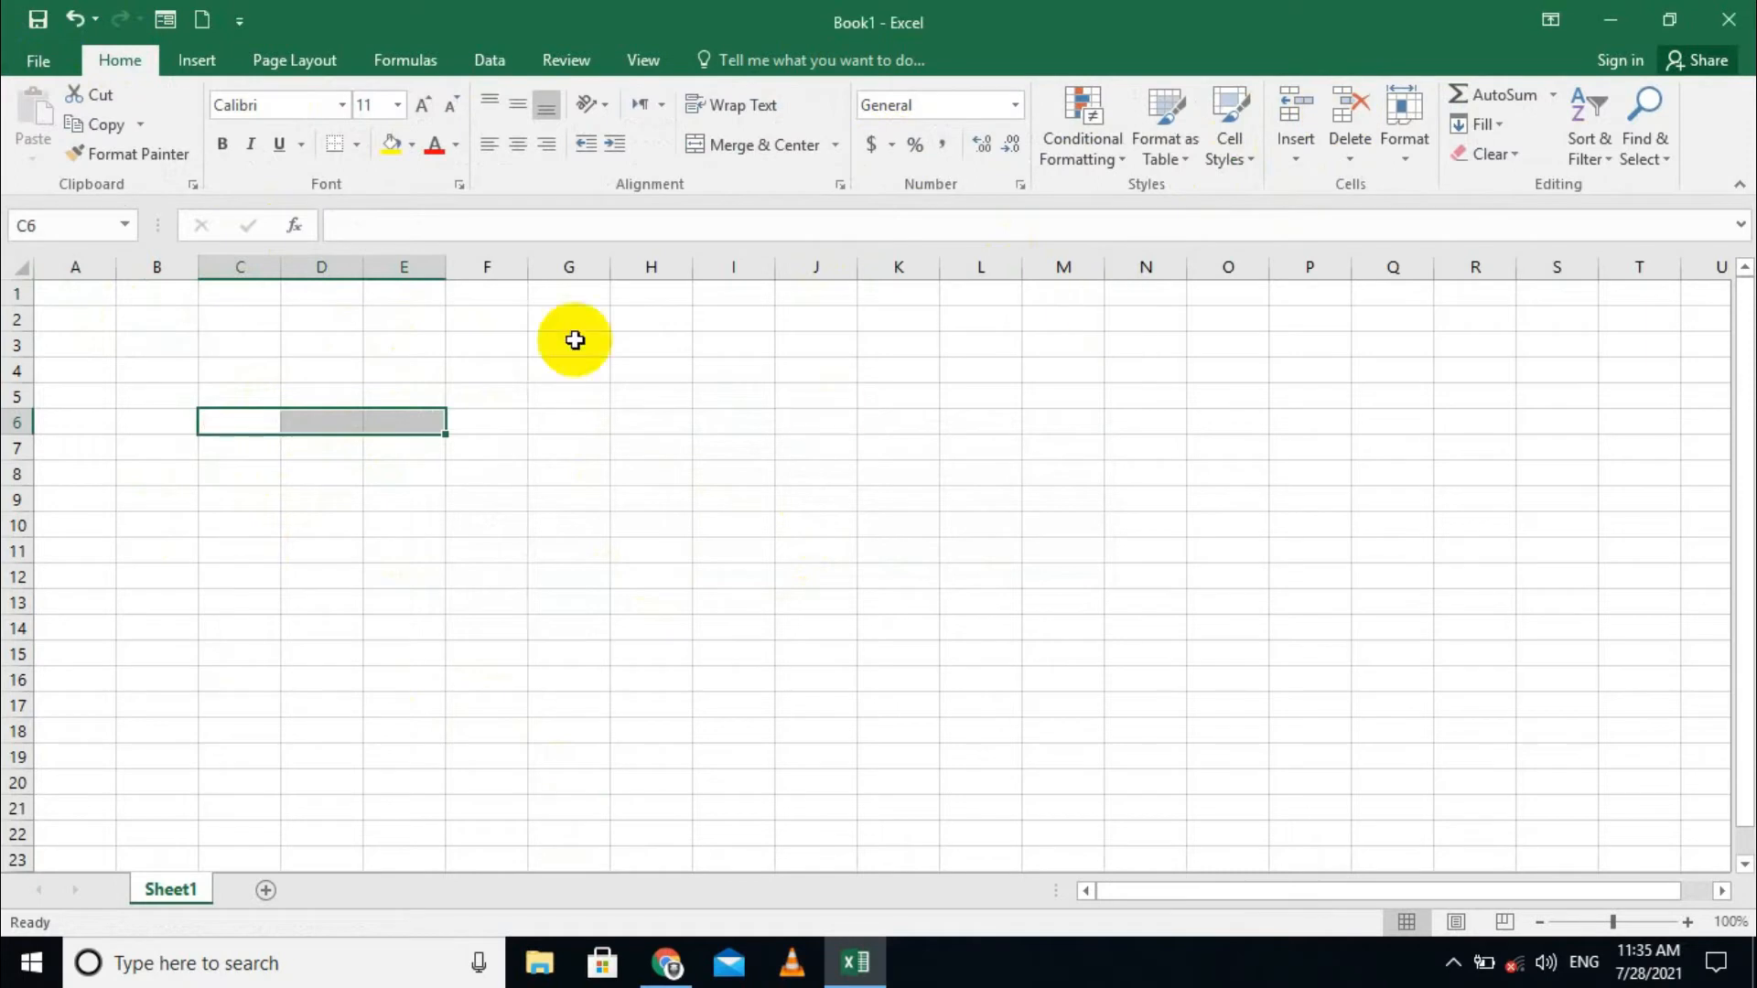
left_click(403, 318)
left_click(490, 59)
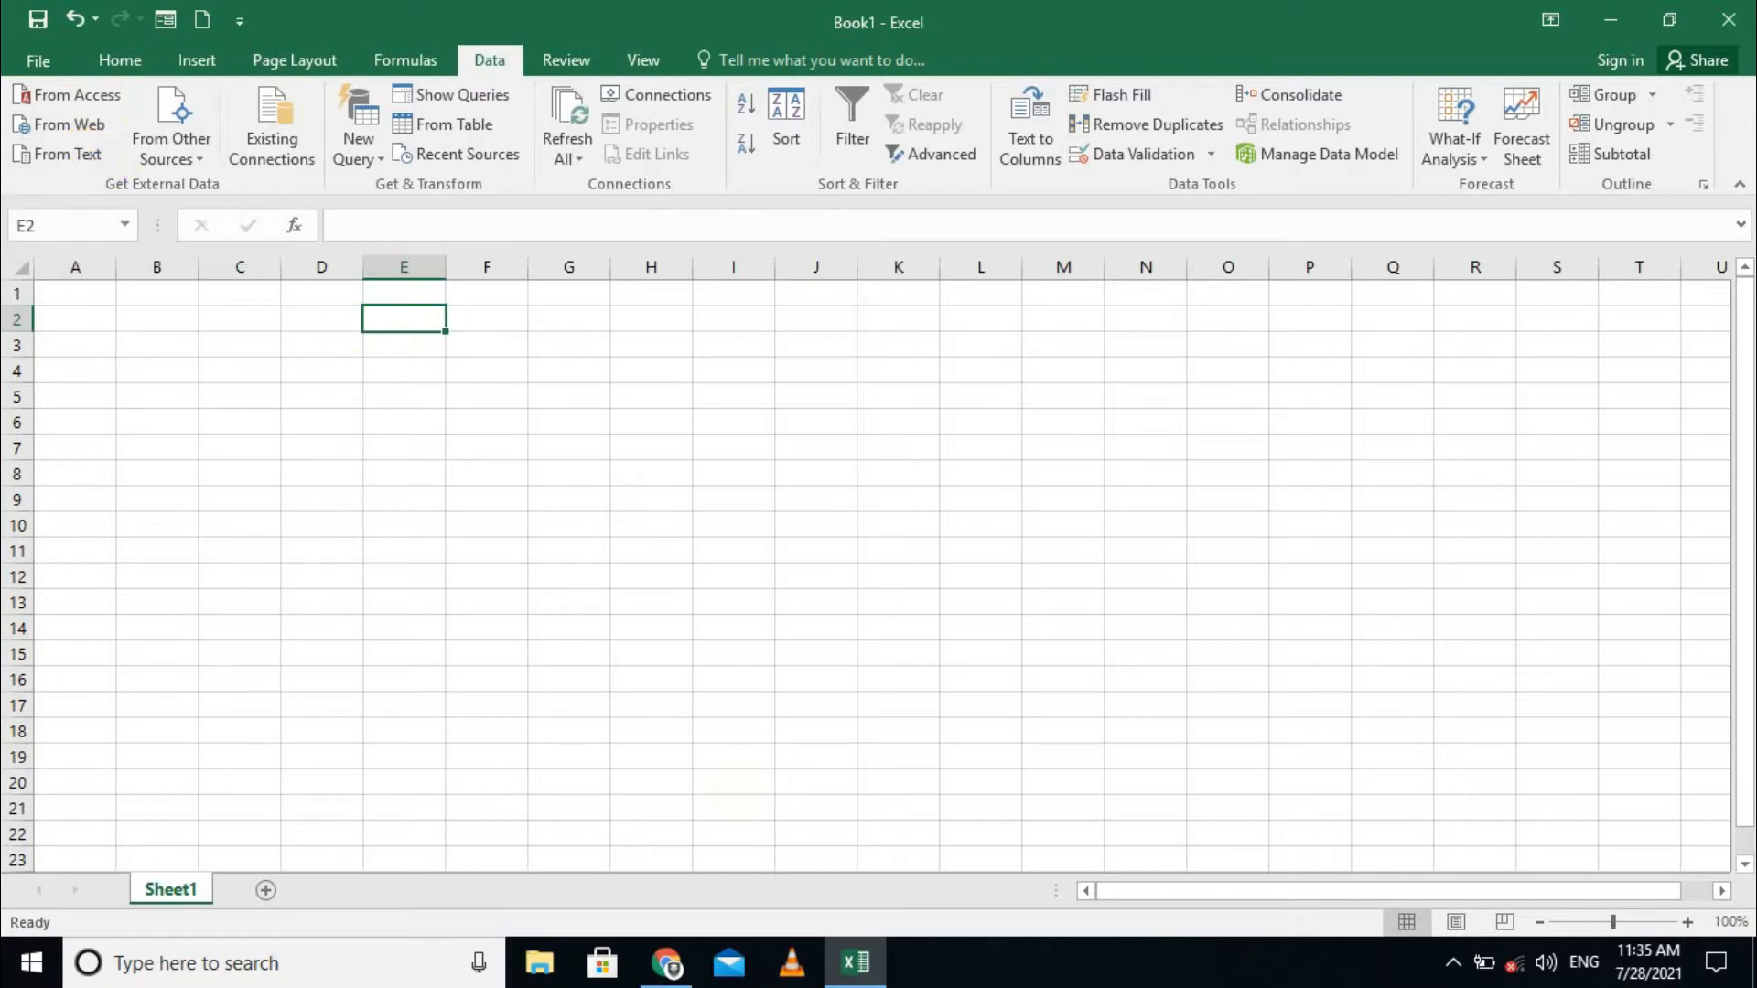
Open Notepad and enter a tab-separated header line with name, post and add
key("super")
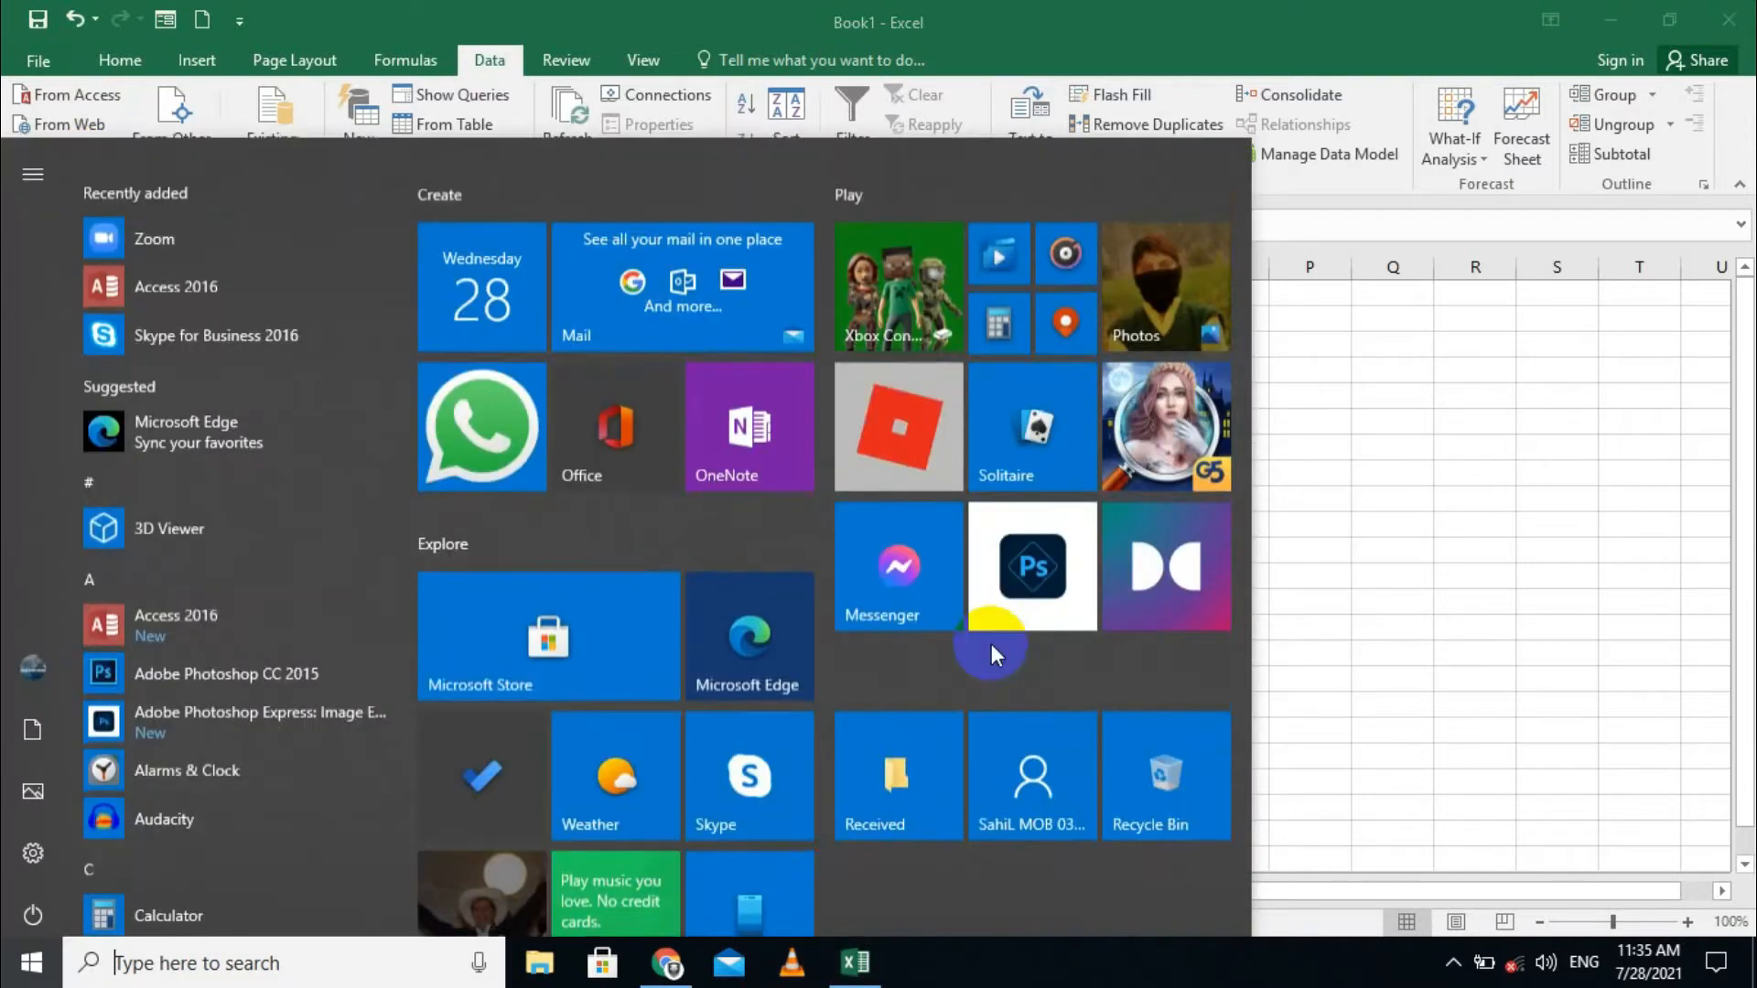
type("note")
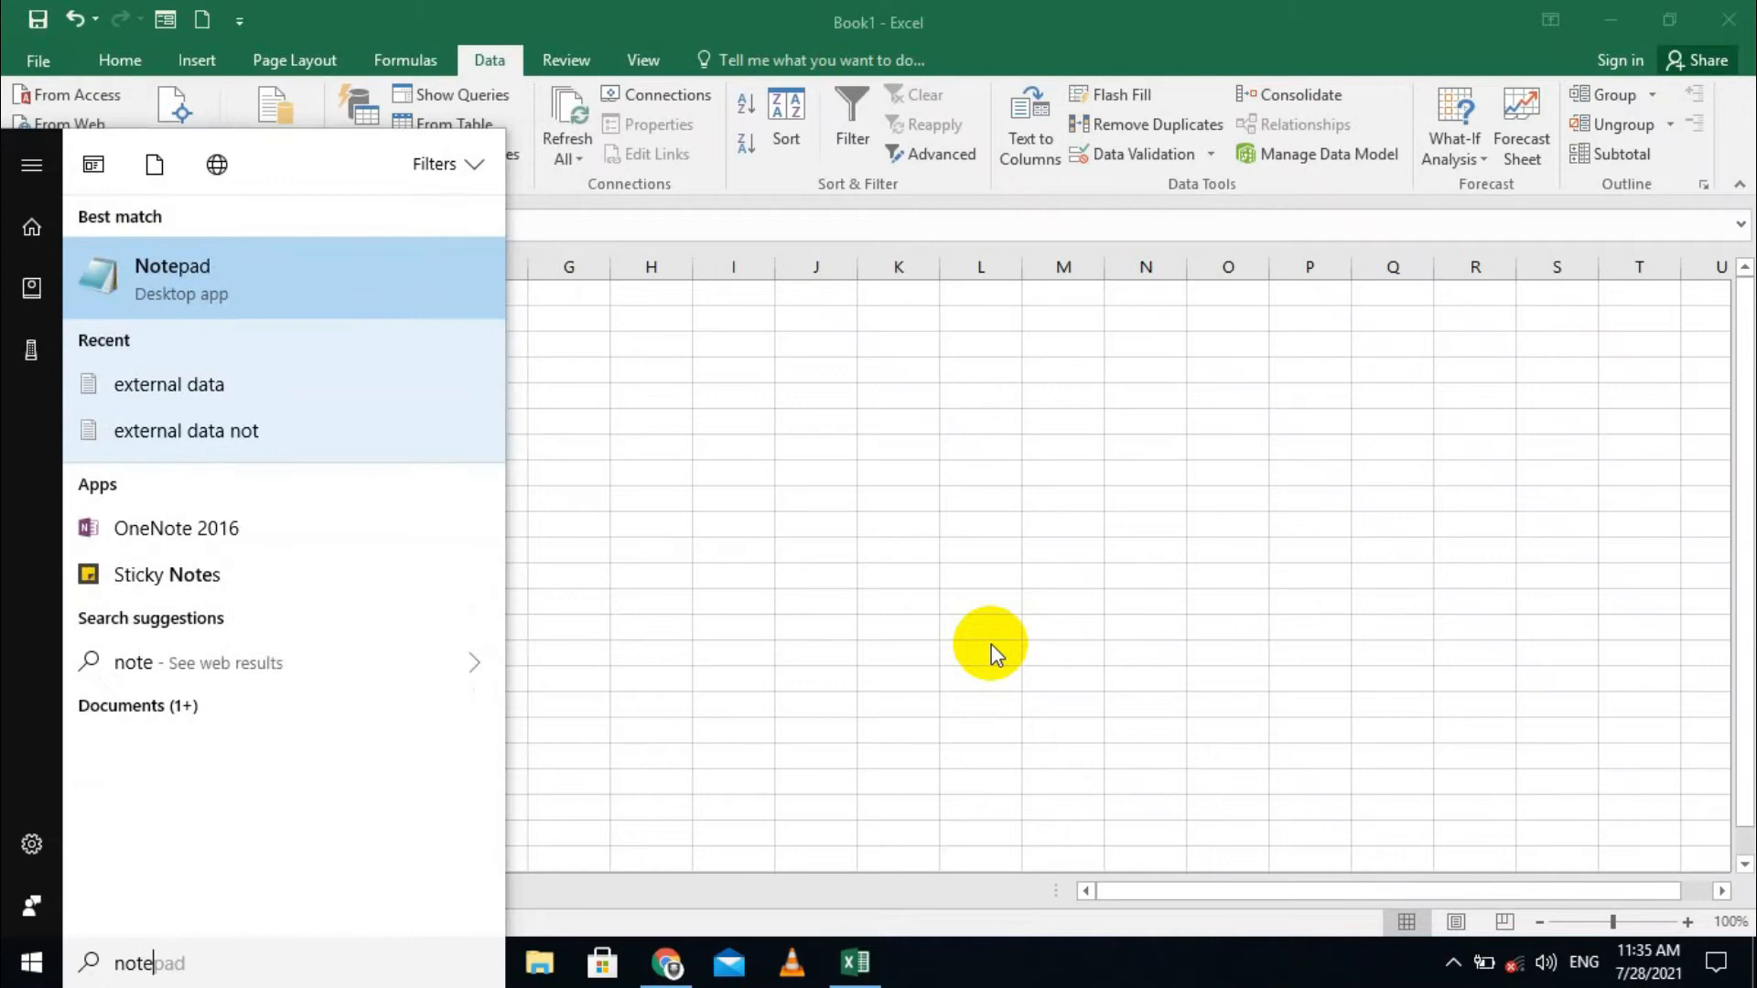
key("Return")
type("name")
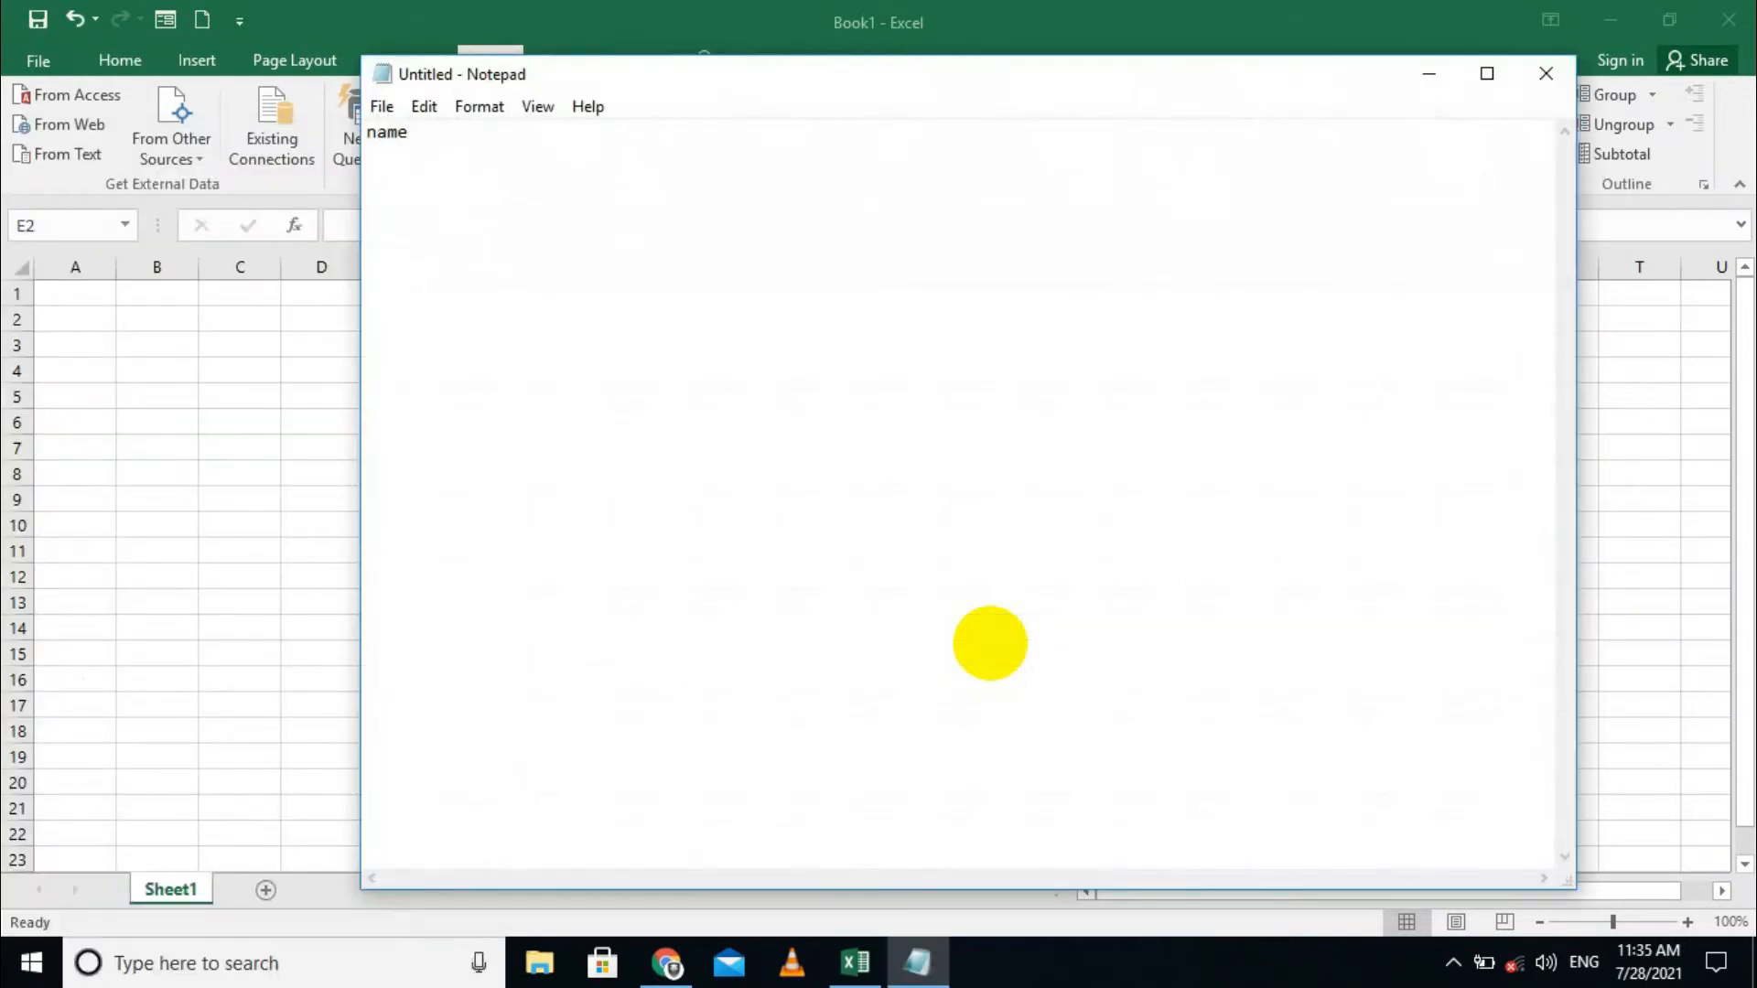
key("Tab")
type("post\tadd")
key("Return")
Add the first tab-separated record with the person's name, post admin and address pk
type("arif")
key("Tab")
type("adm")
key("BackSpace")
type("min")
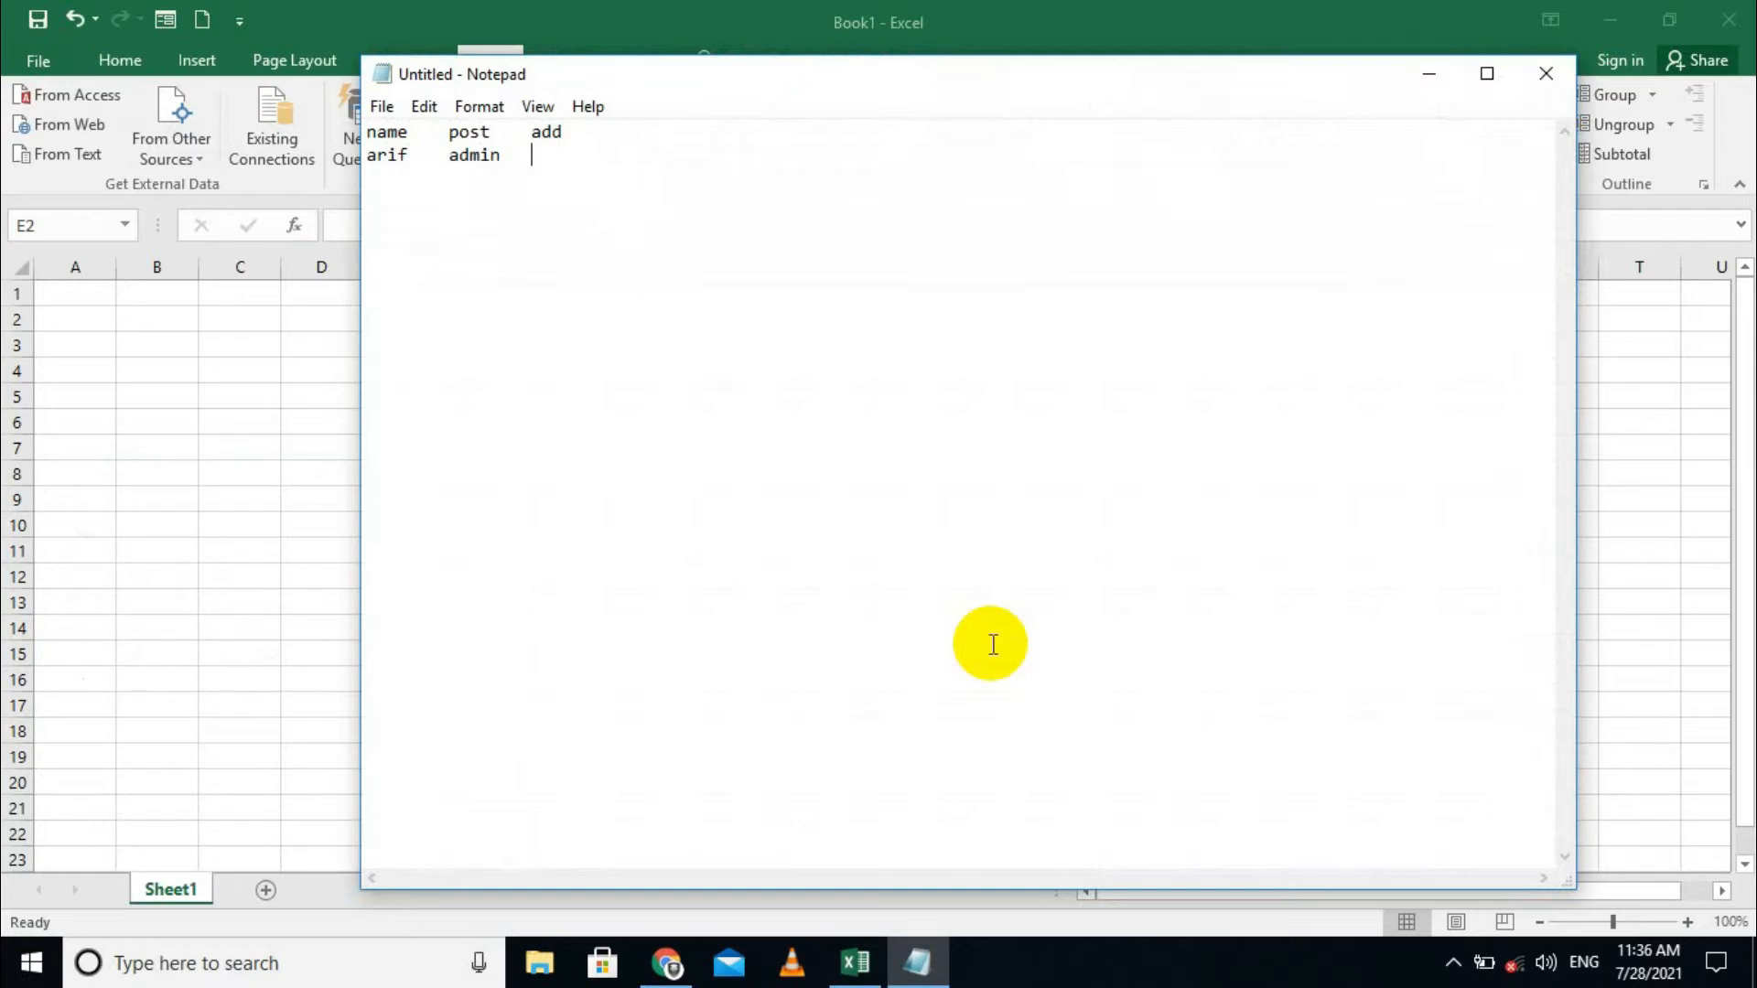
key("Tab")
type("pk")
key("Return")
Add the second tab-separated record with the person's name, post teacher and address ind
type("kashf")
key("BackSpace")
key("BackSpace")
type("hif")
key("Tab")
type("teacher")
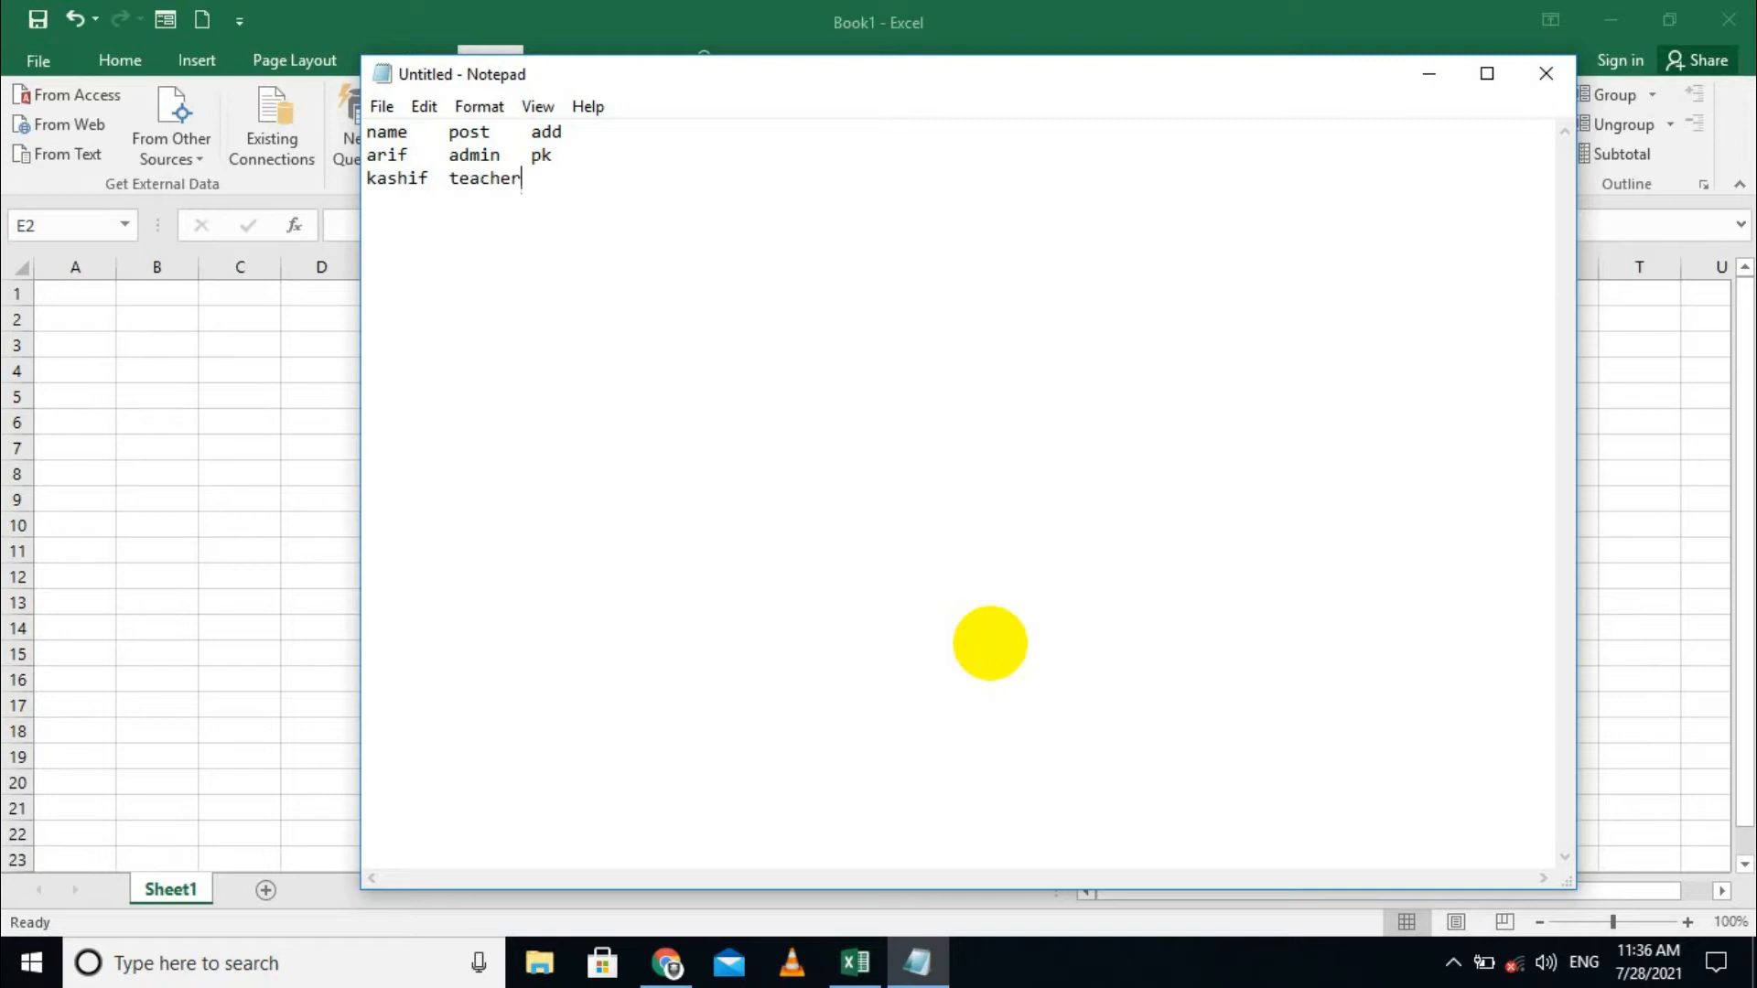
key("Tab")
type("ind")
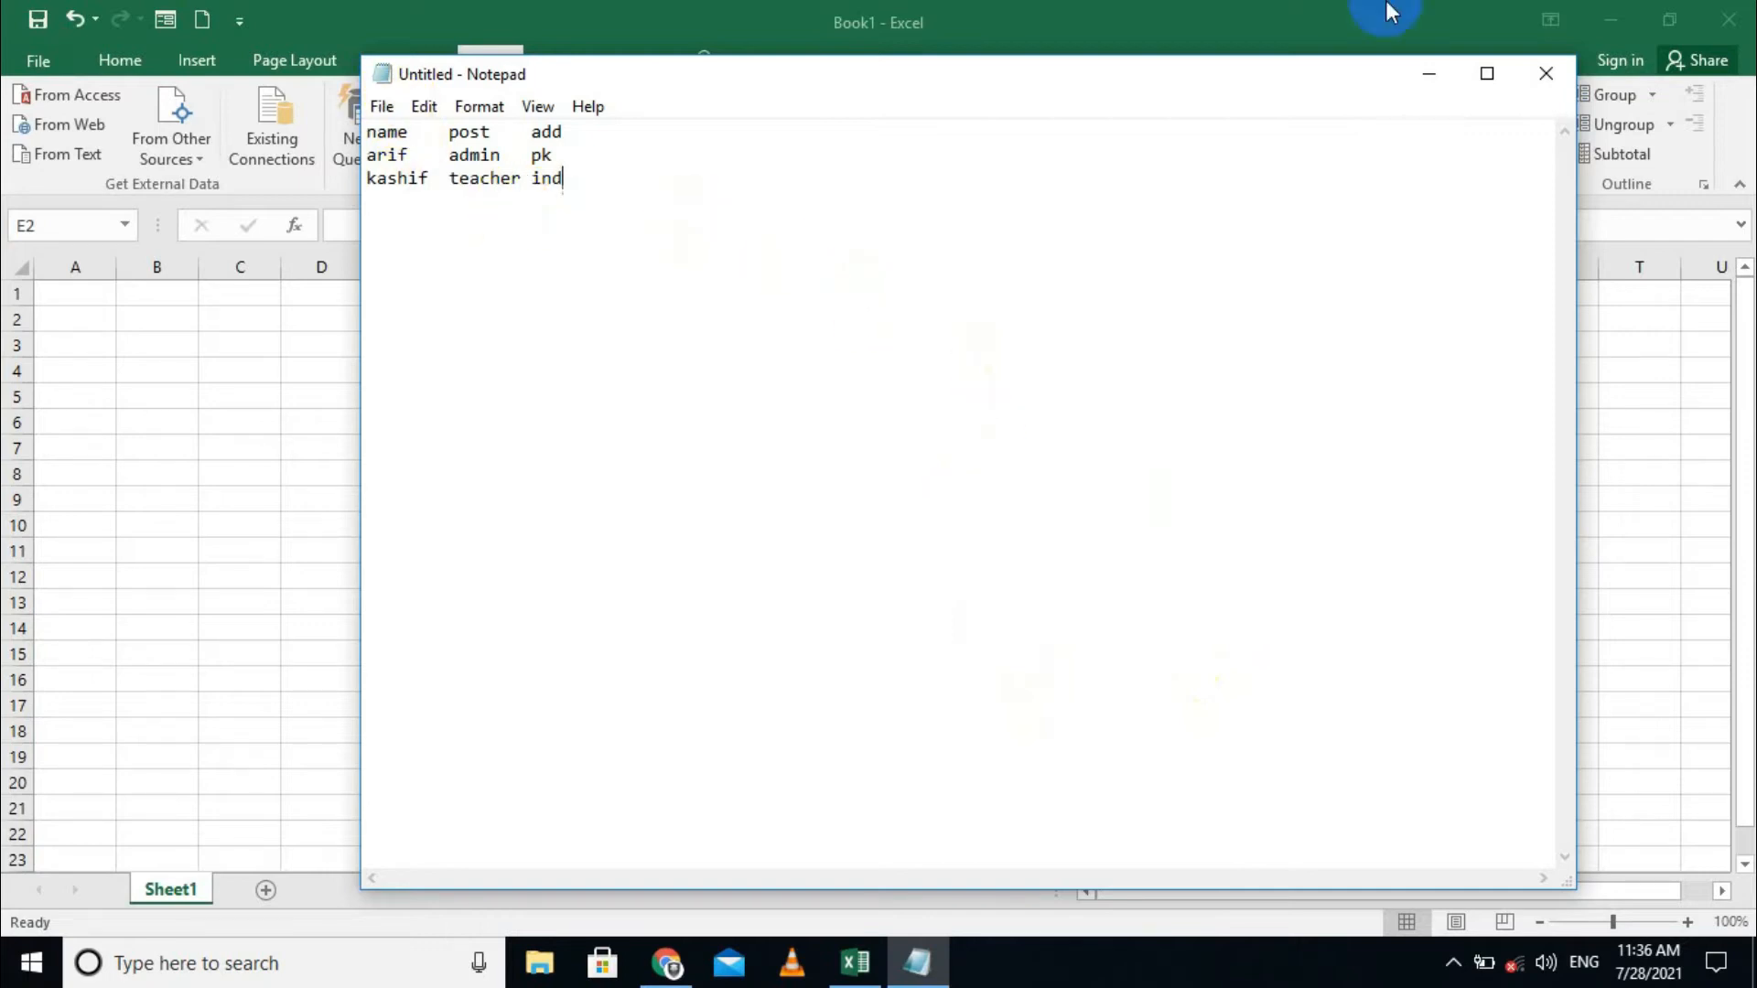
Save the text file to the Desktop as external data and close Notepad
left_click(1545, 75)
left_click(795, 480)
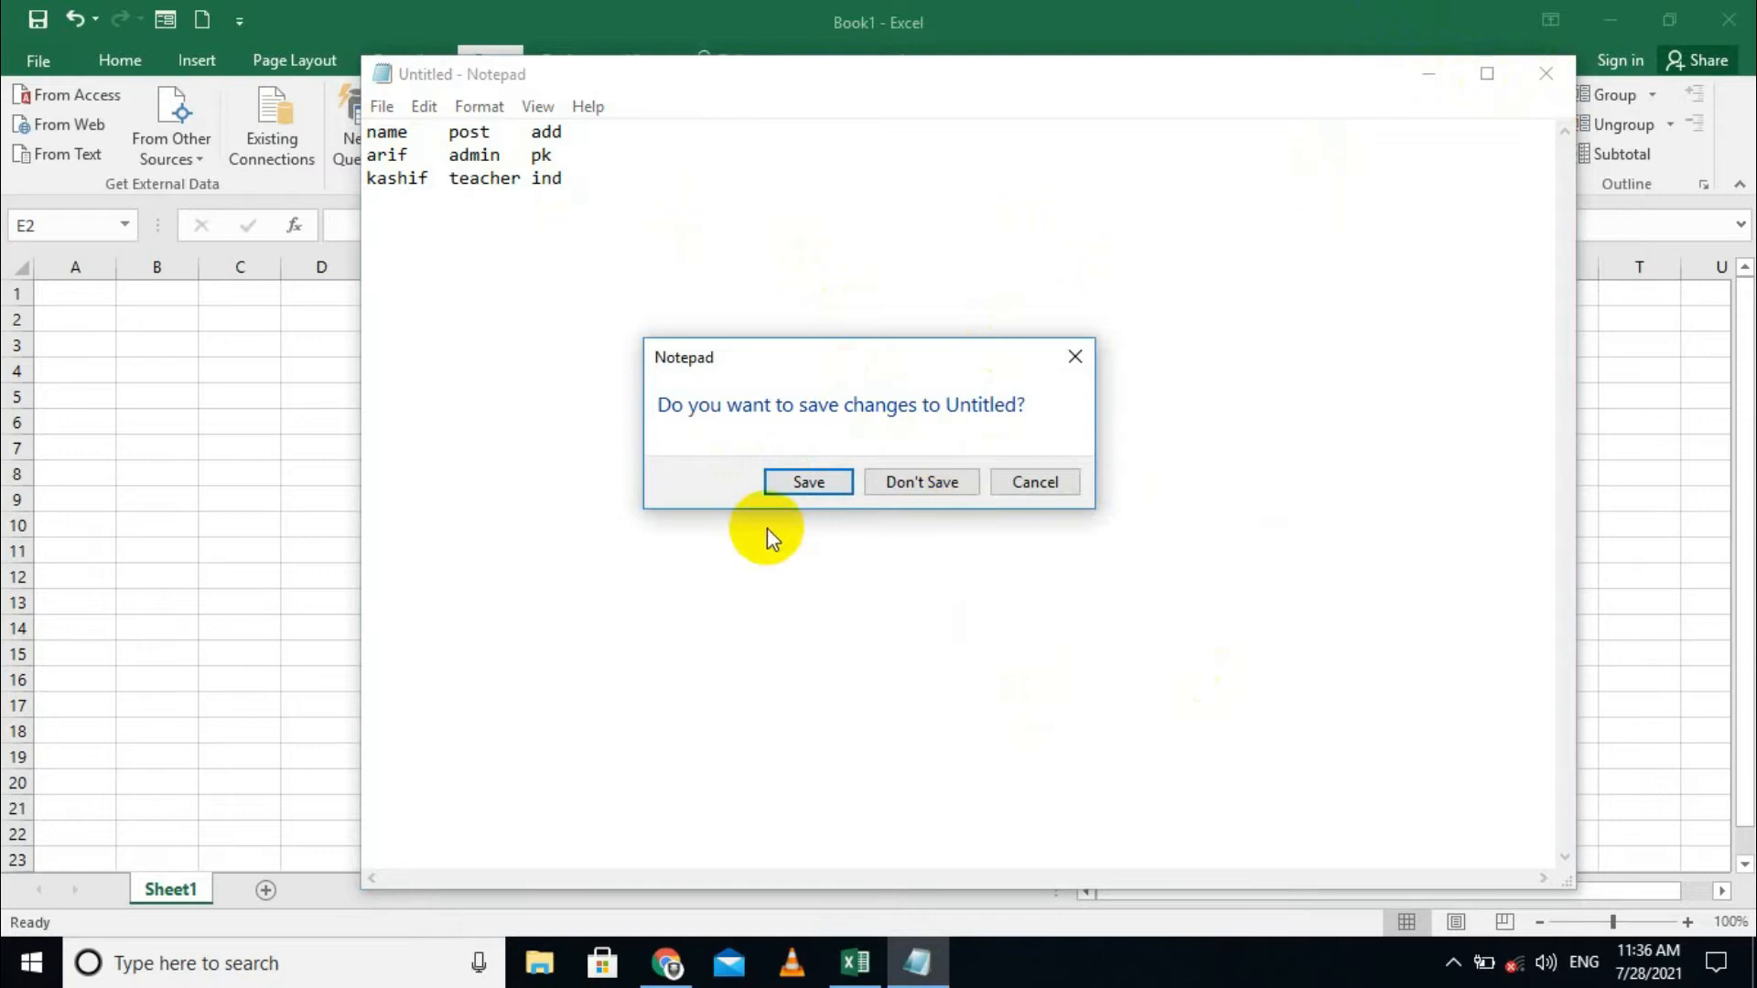
left_click(810, 480)
left_click(465, 334)
left_click(631, 595)
type("external")
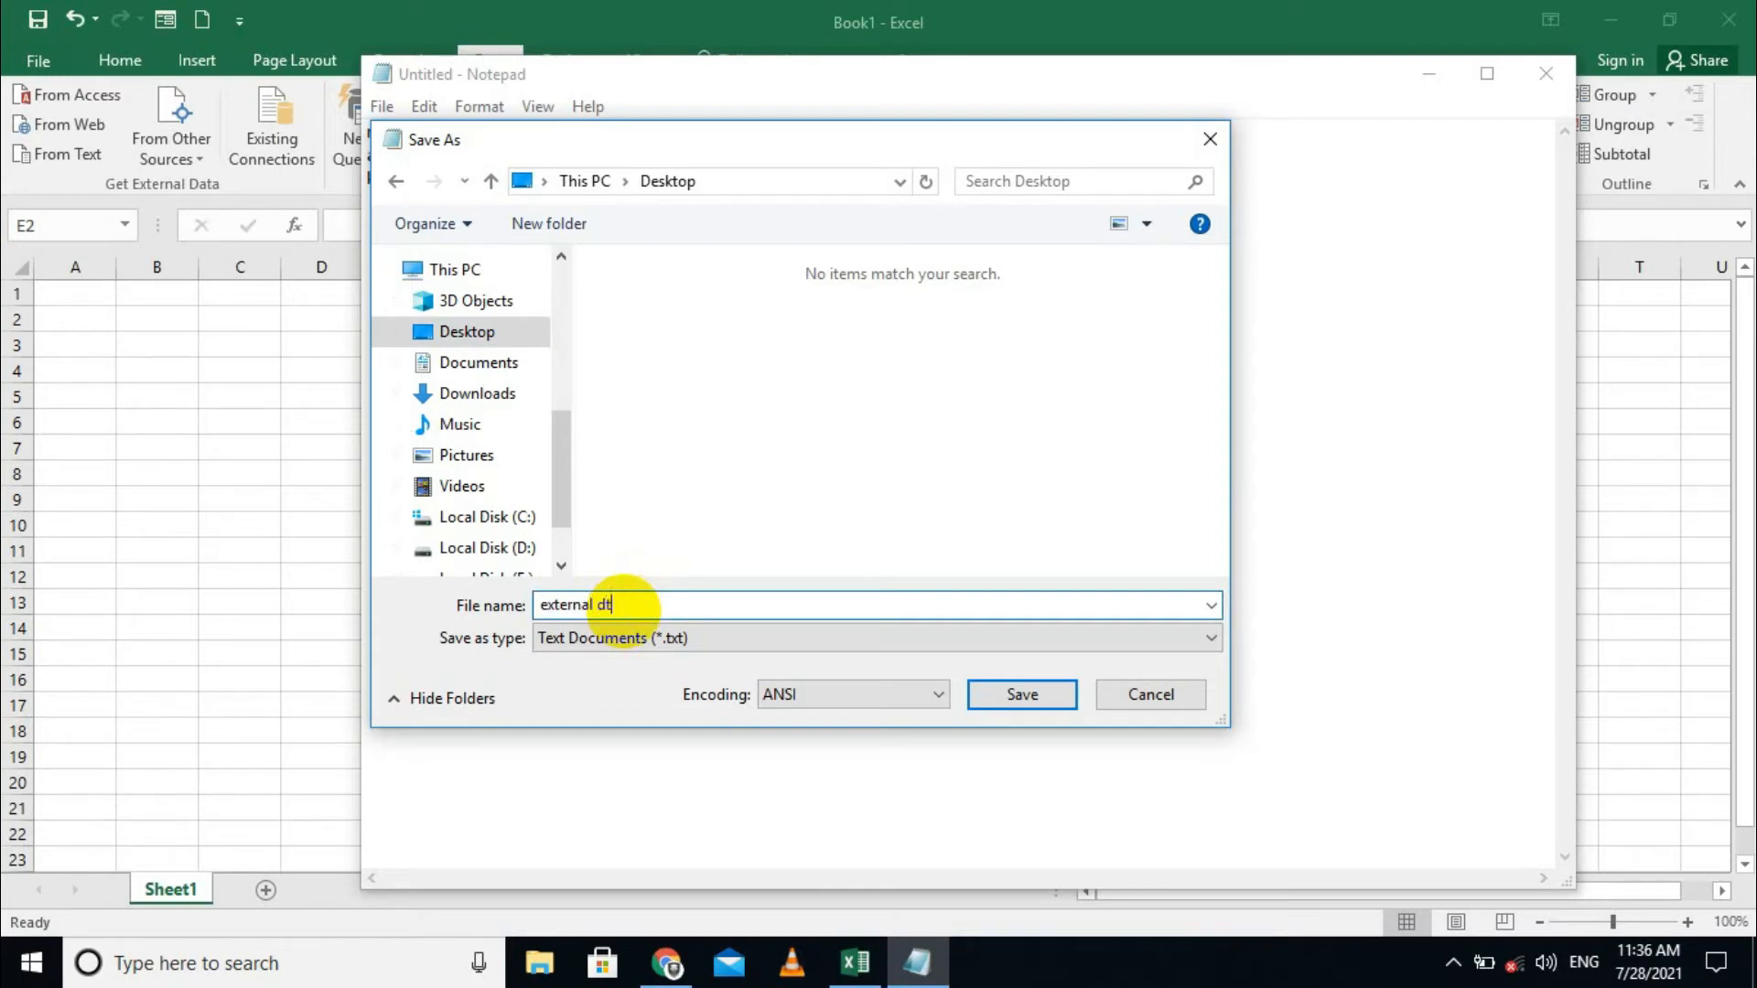
type(" data")
left_click(1005, 701)
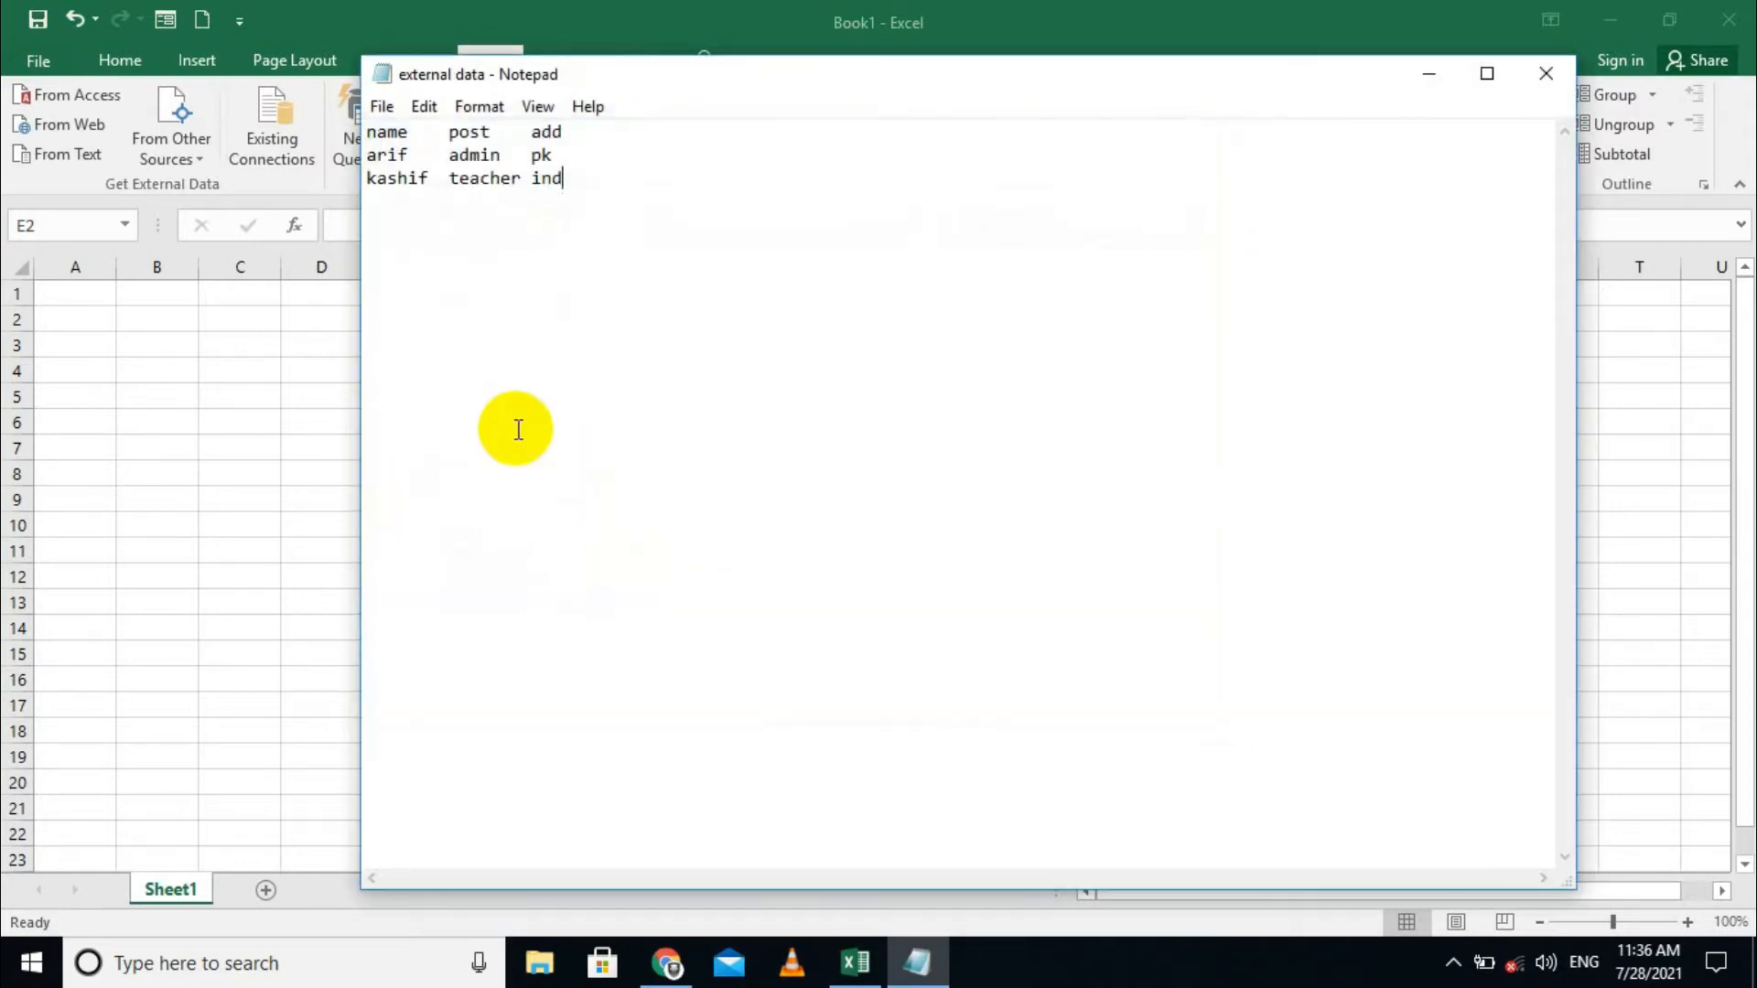
left_click(1539, 75)
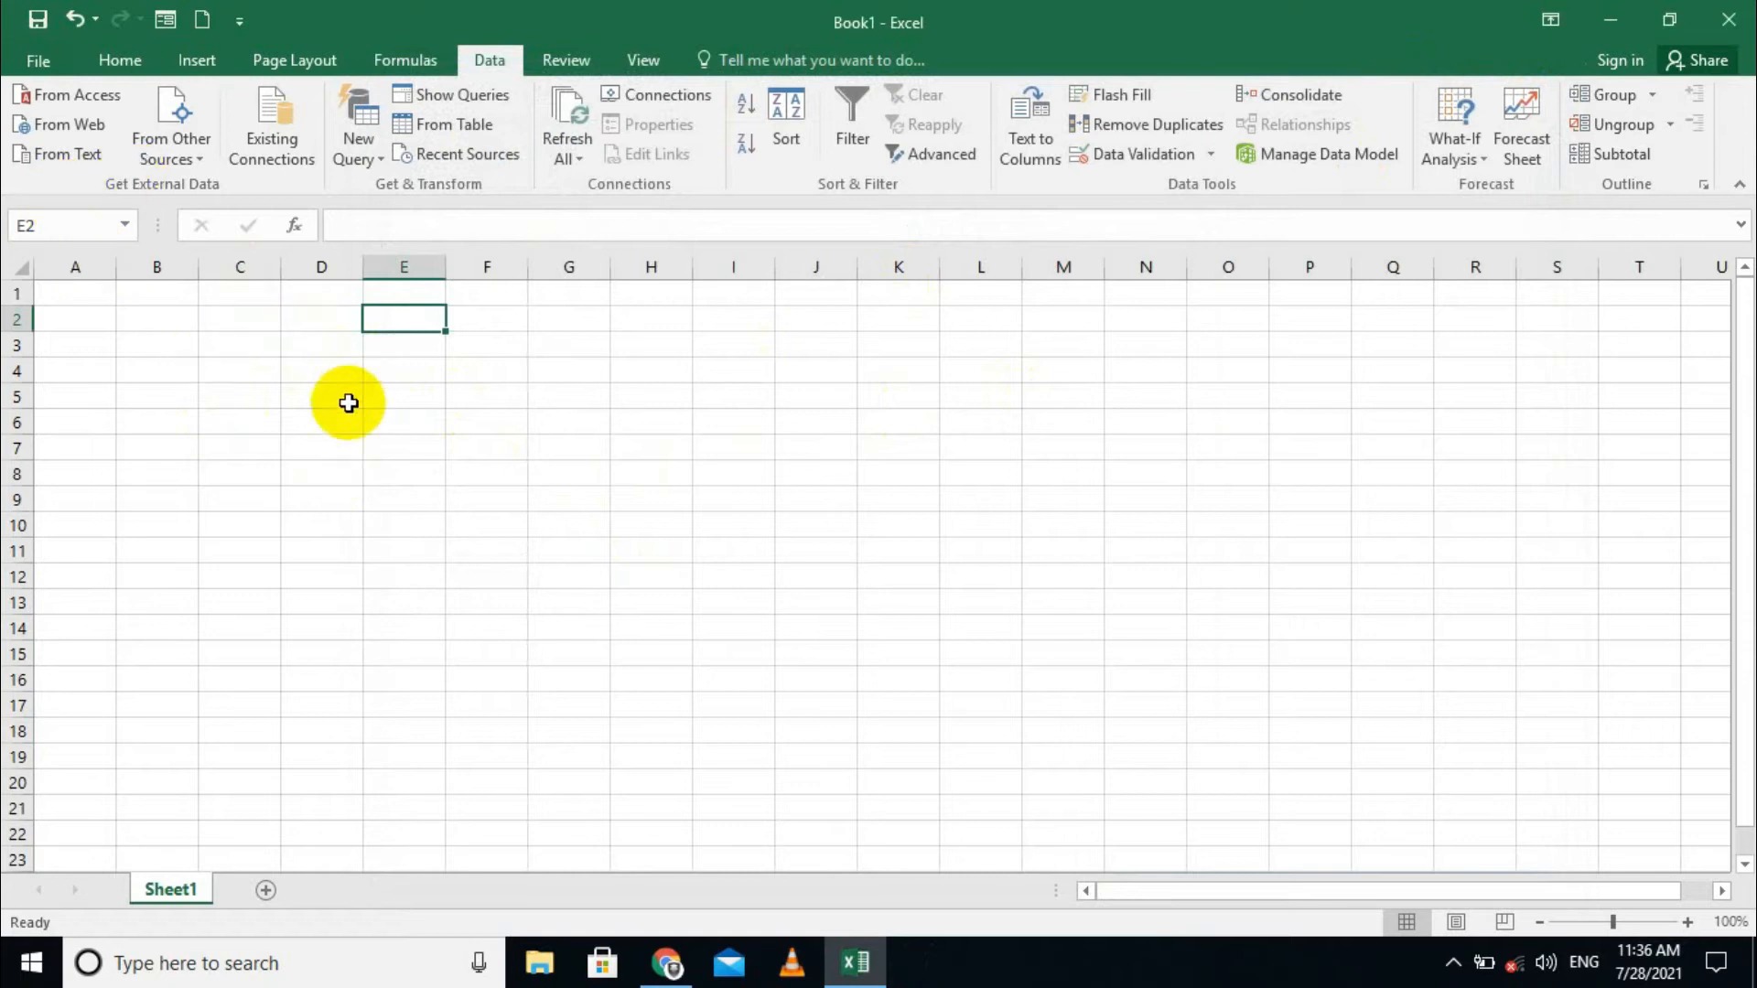
Start a text import in Excel using the external data file from the Desktop
left_click(69, 153)
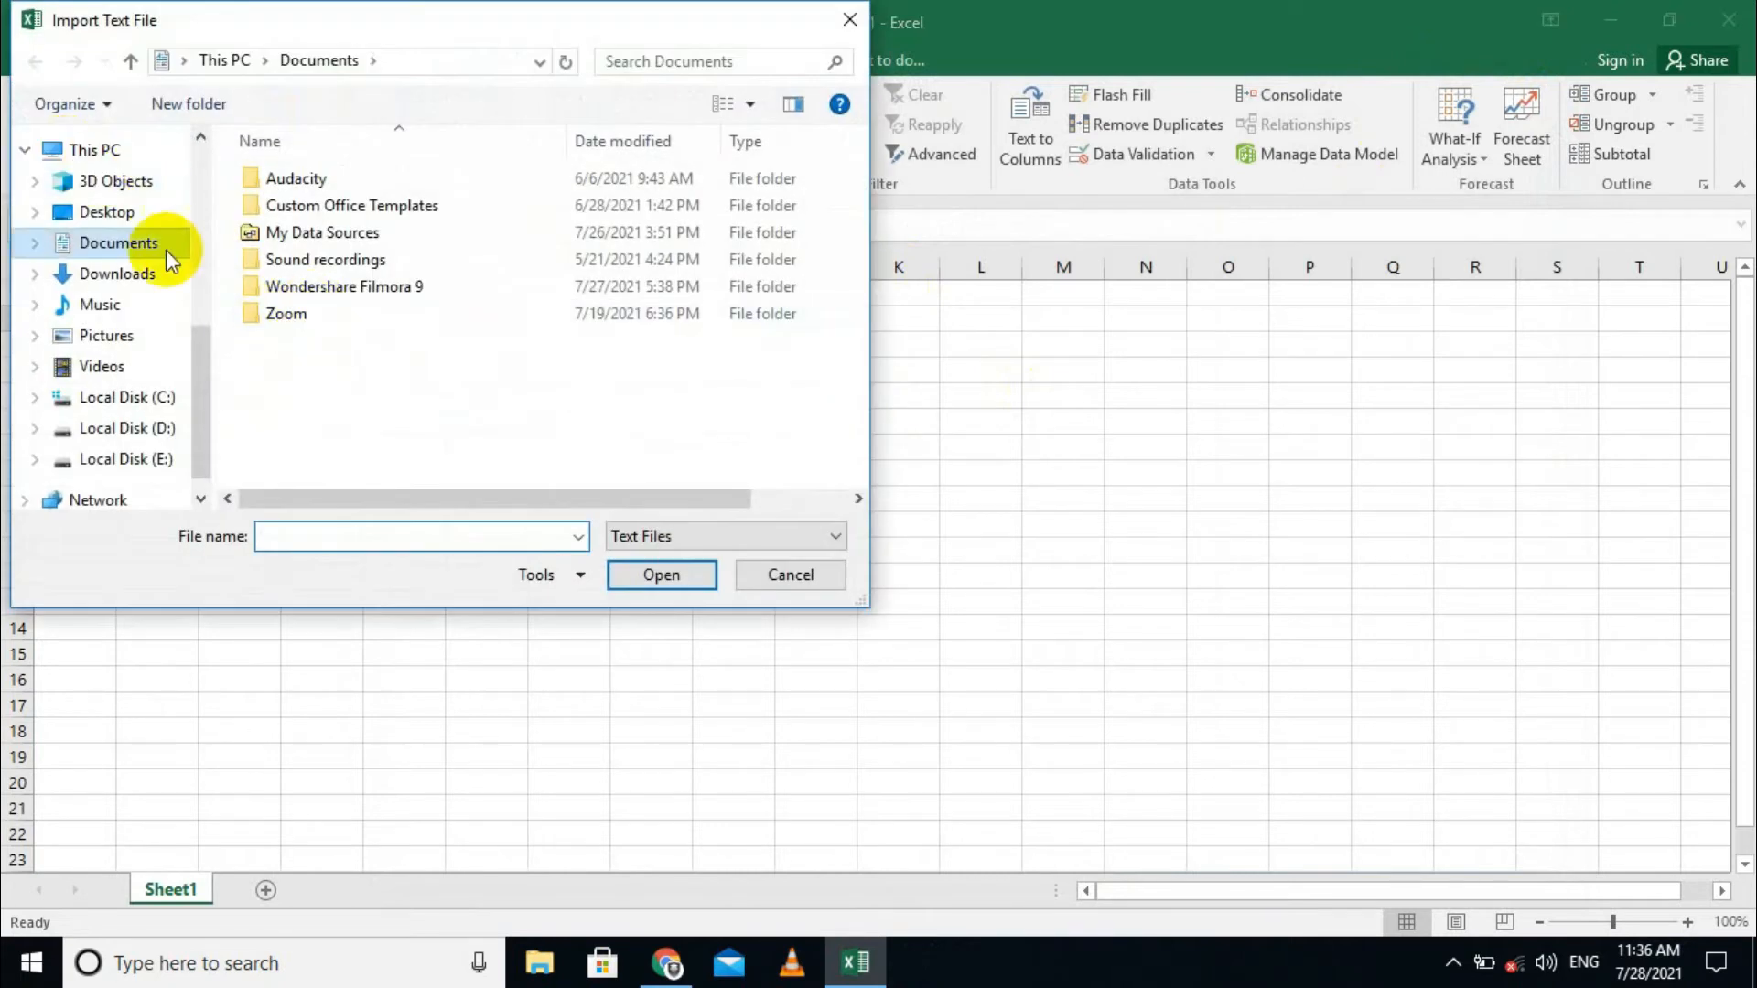
left_click(108, 211)
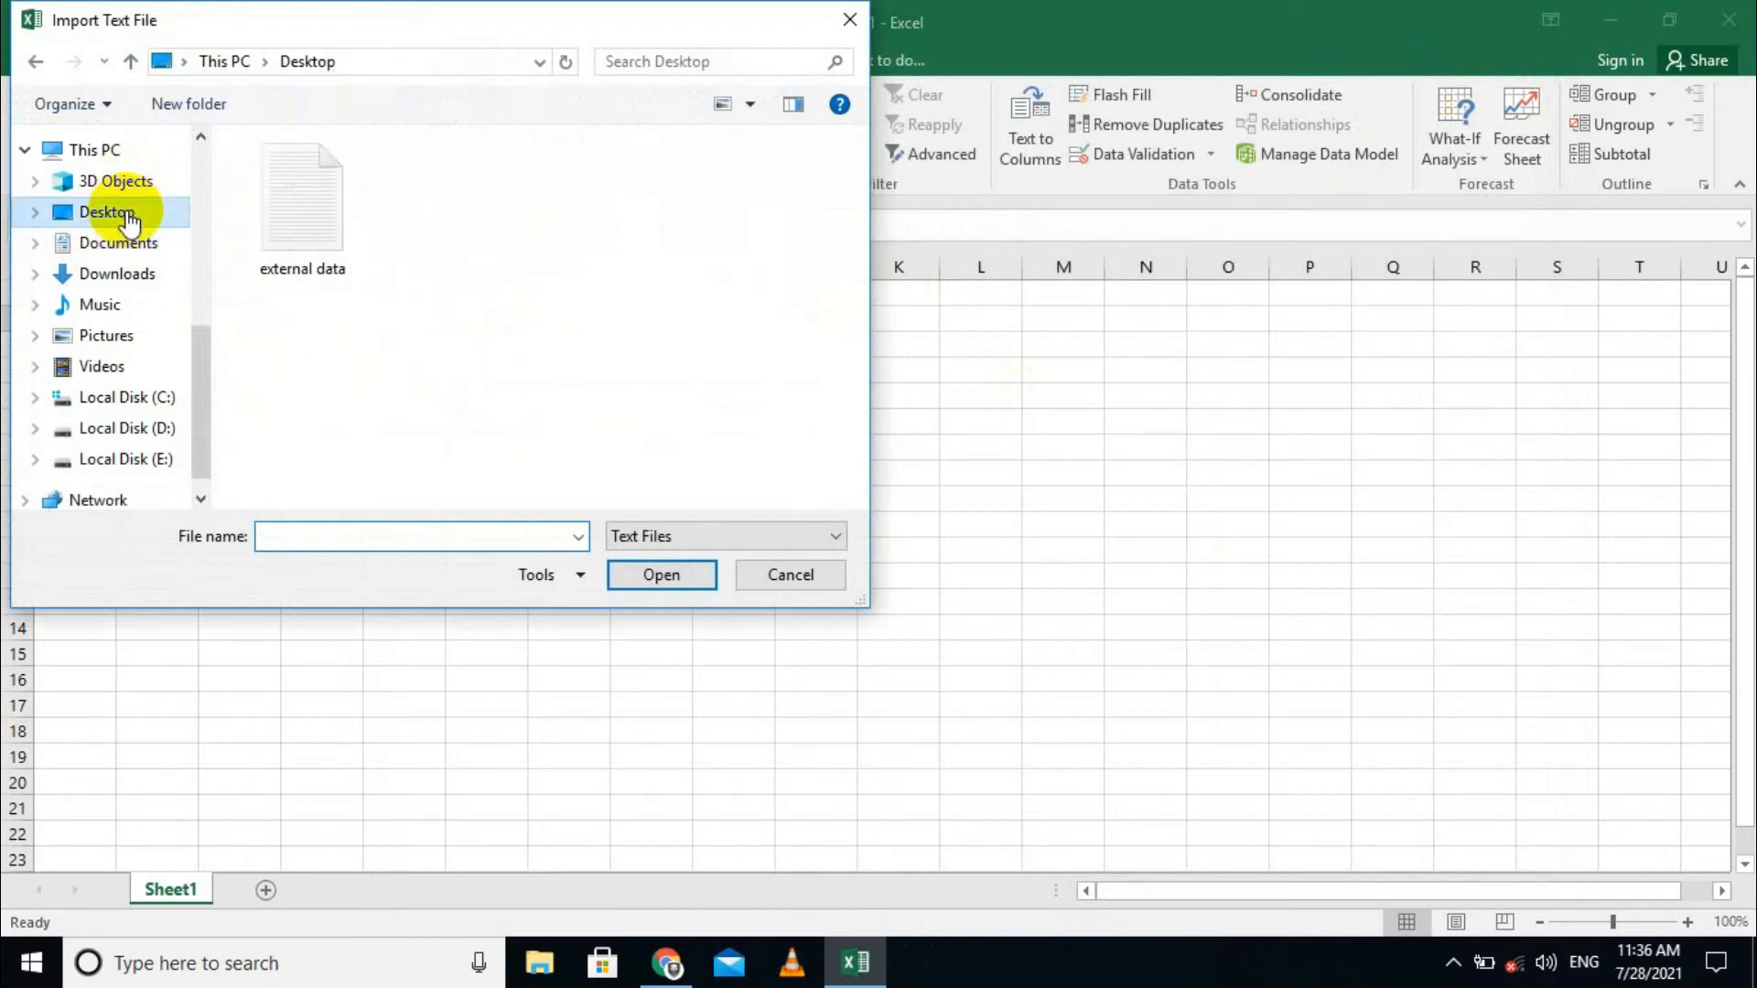
left_click(322, 215)
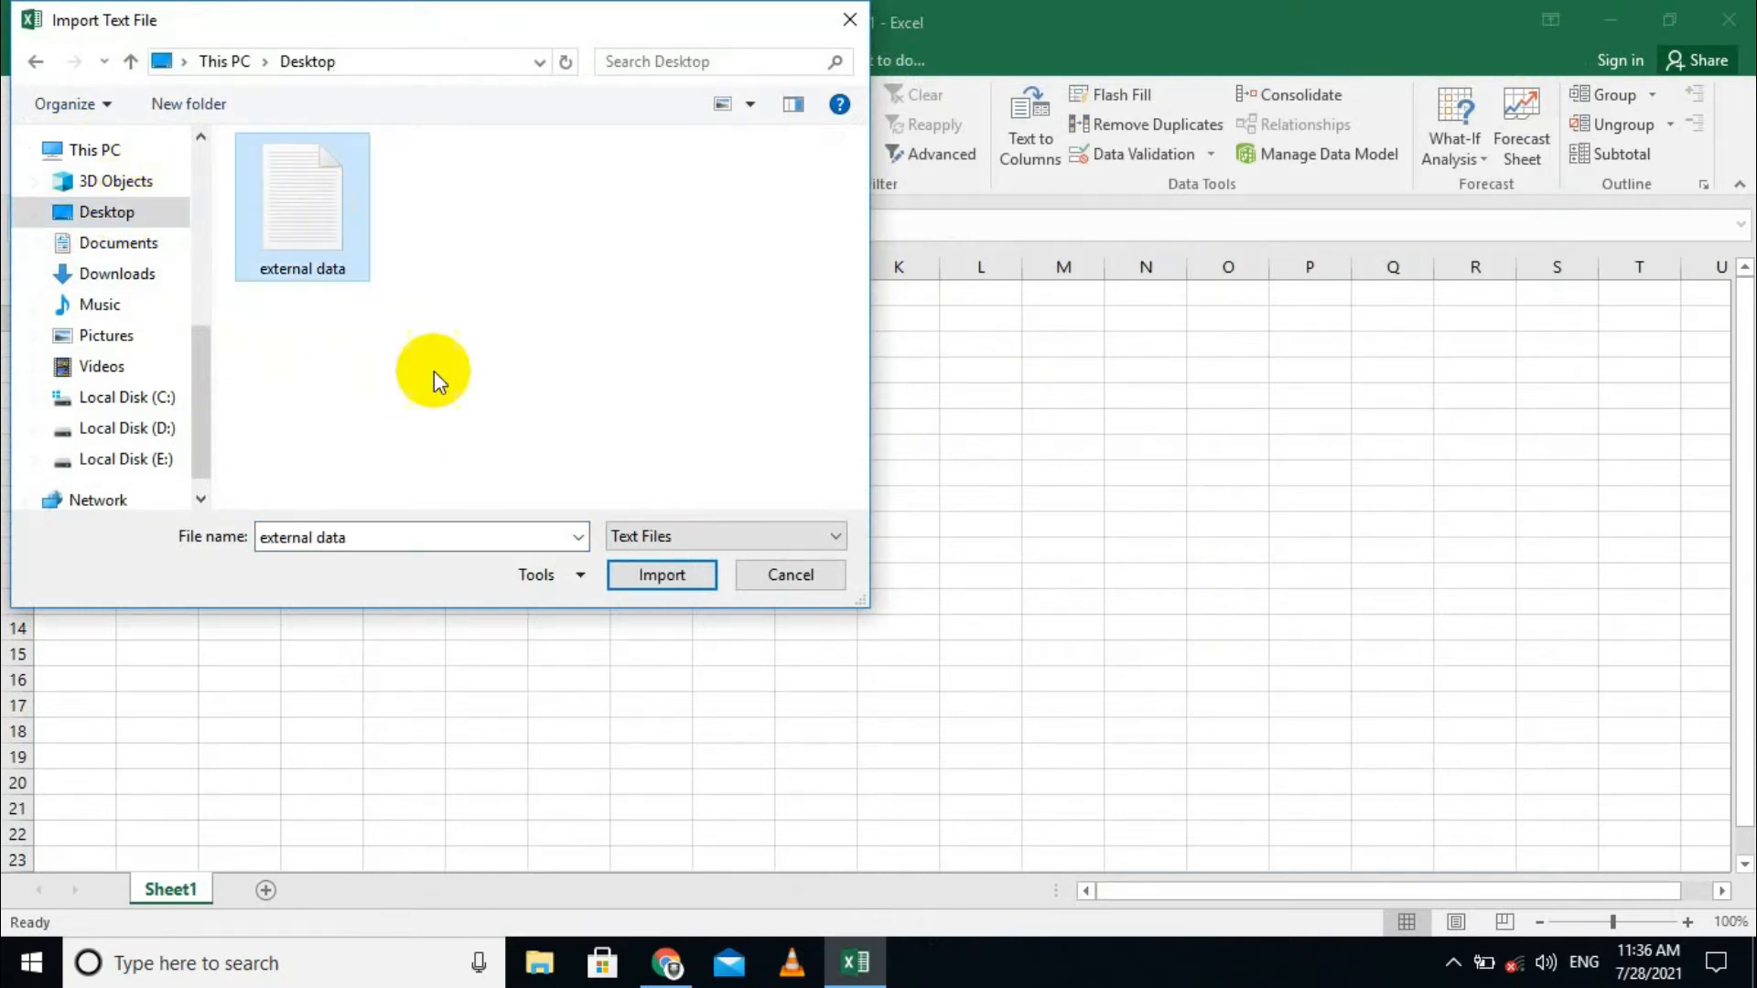
left_click(652, 574)
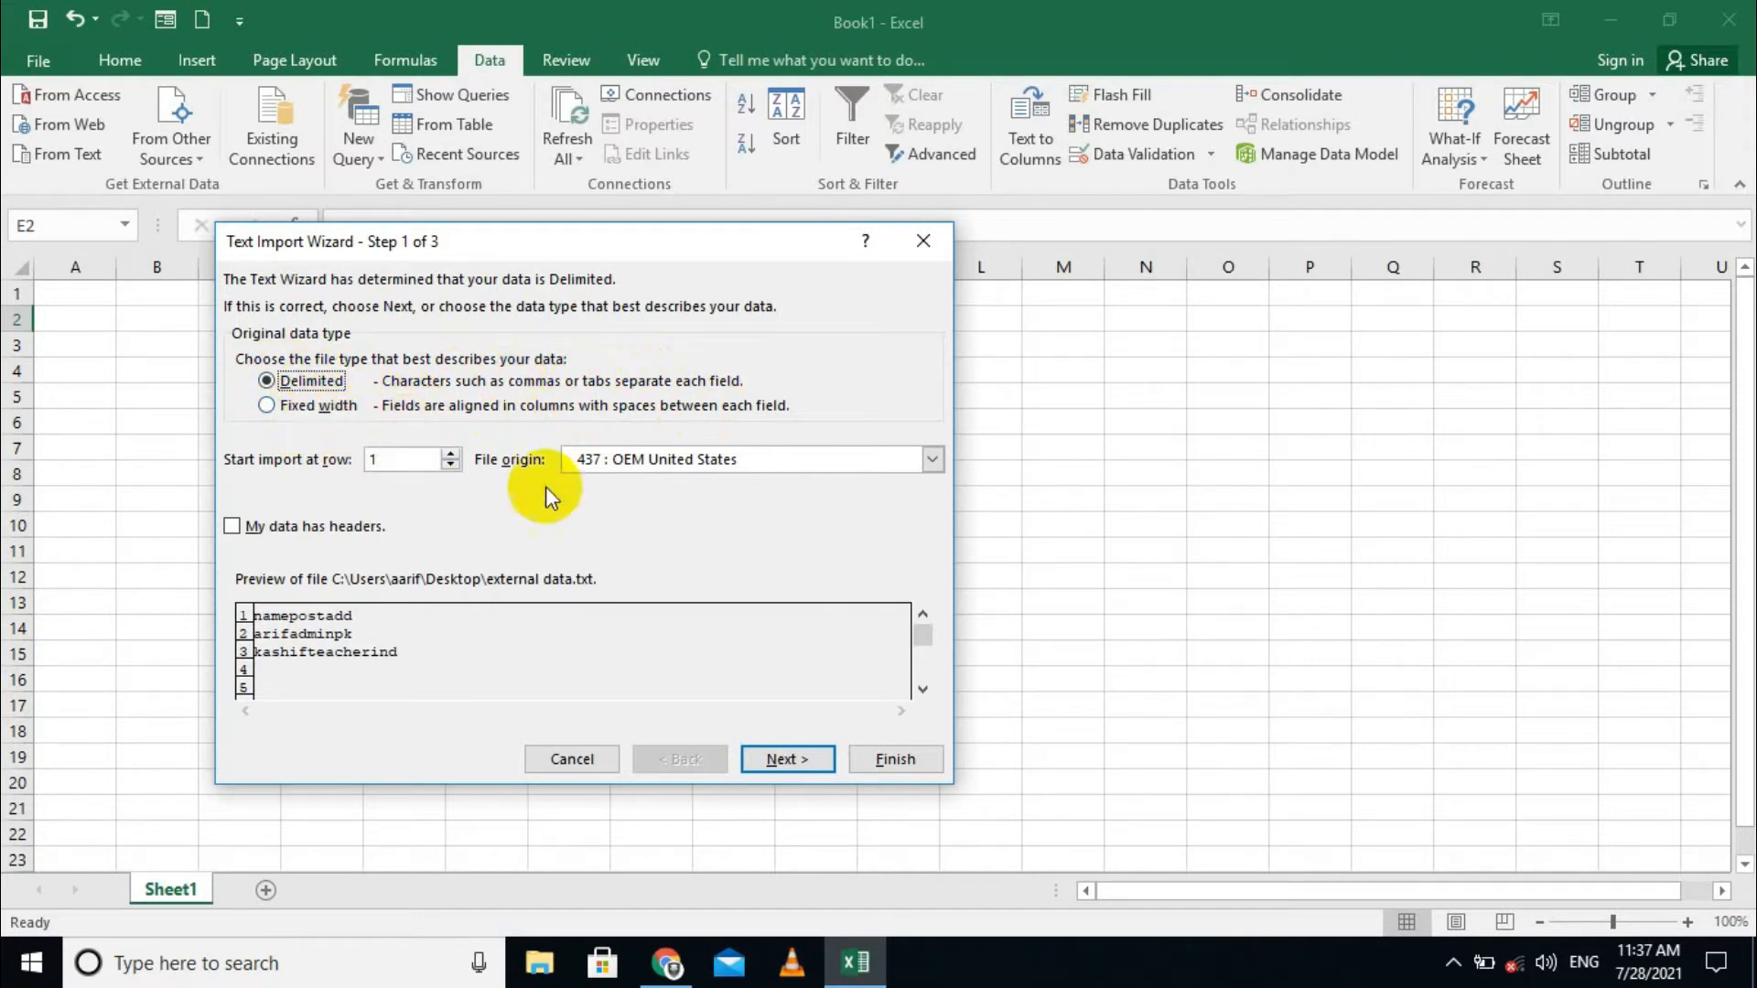
Finish the text import as tab-delimited data in General column format, placing it in the existing worksheet at cell E2
left_click(322, 529)
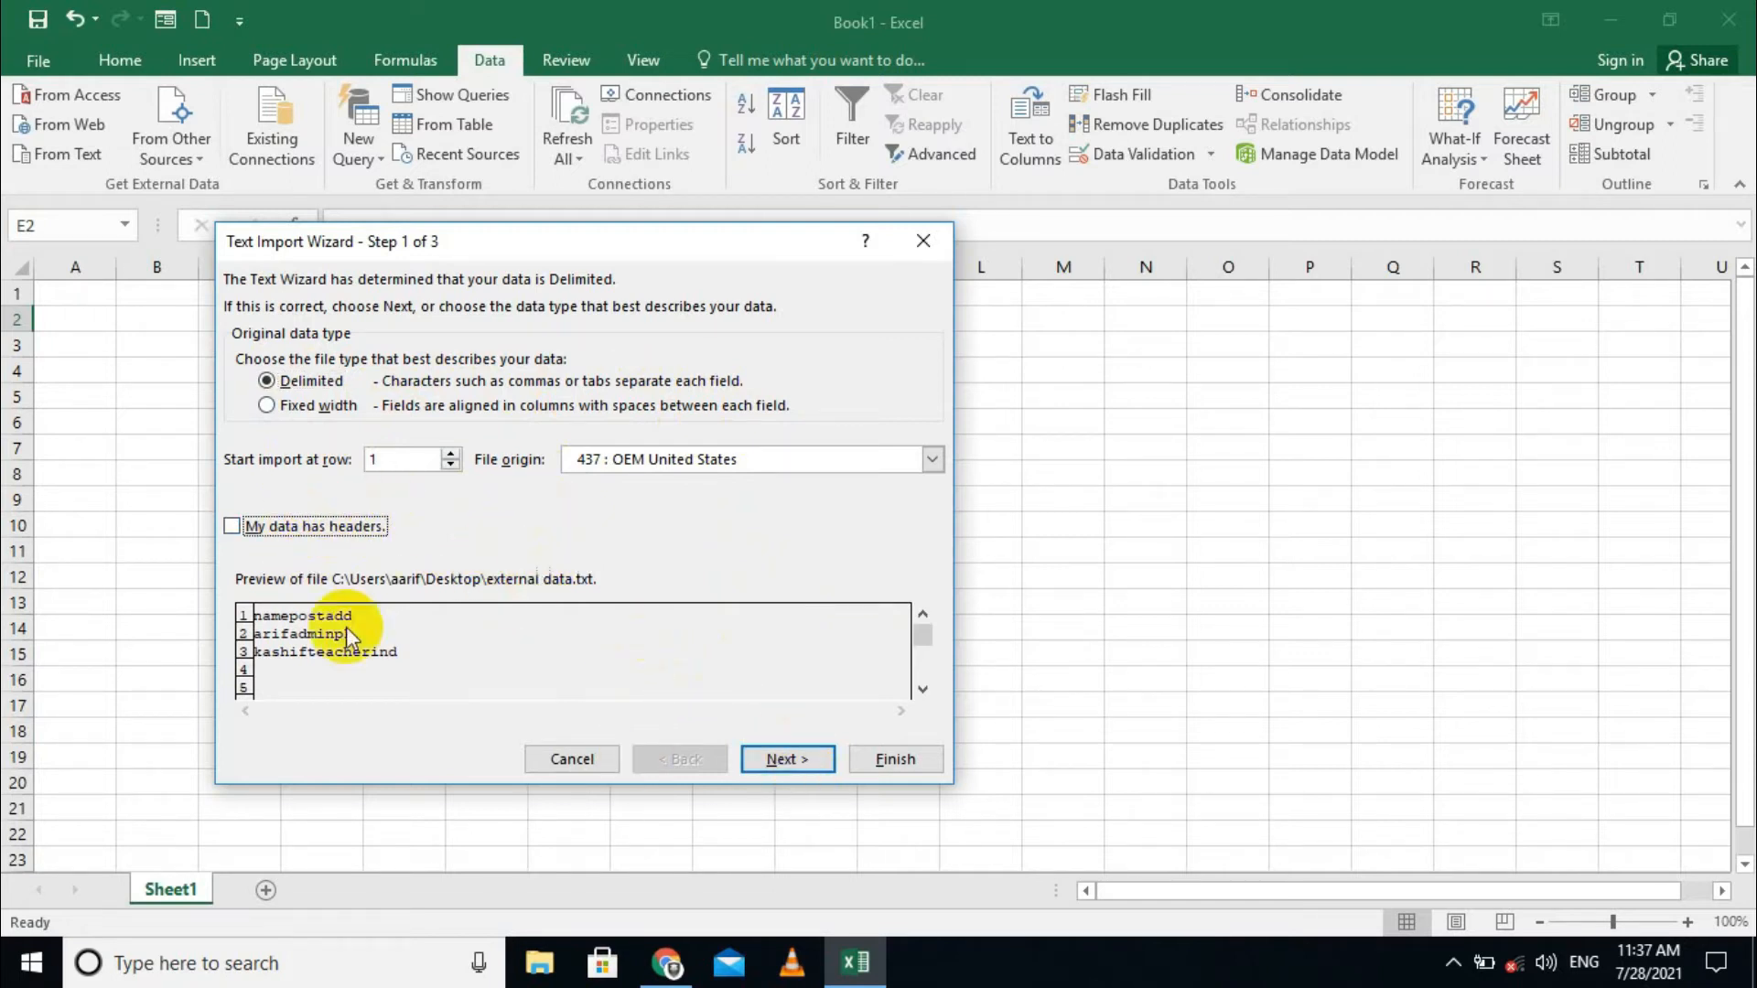
left_click(805, 763)
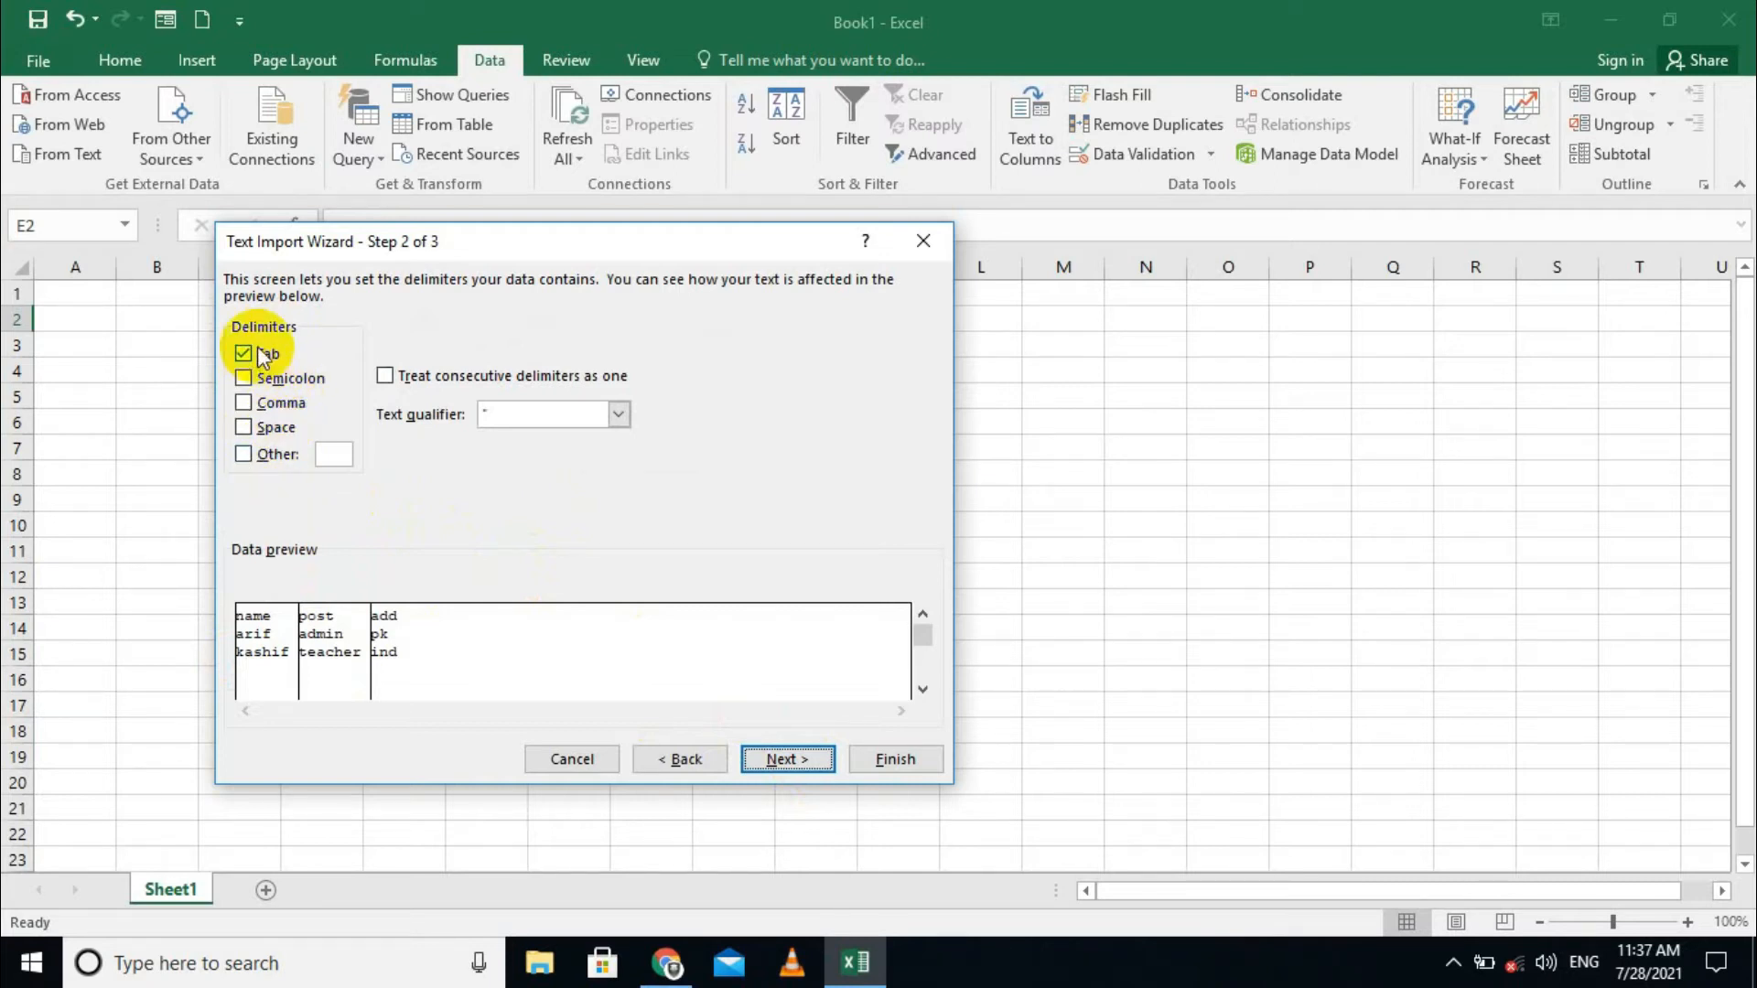
left_click(256, 403)
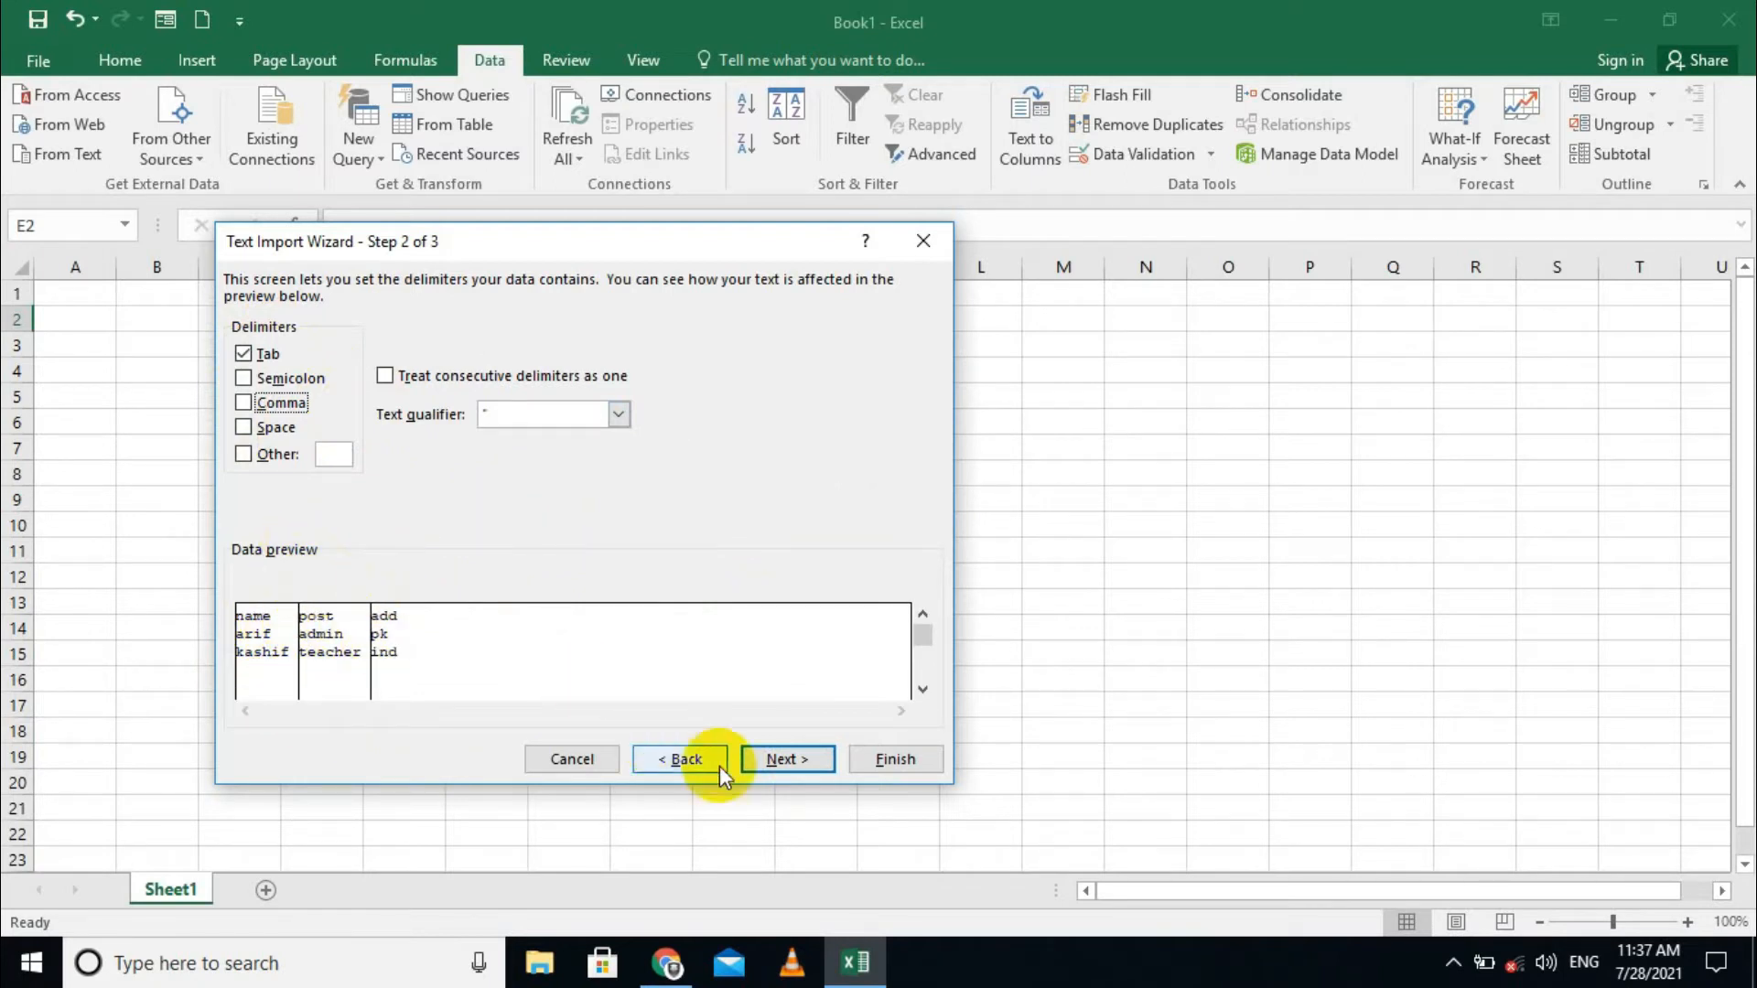
left_click(773, 758)
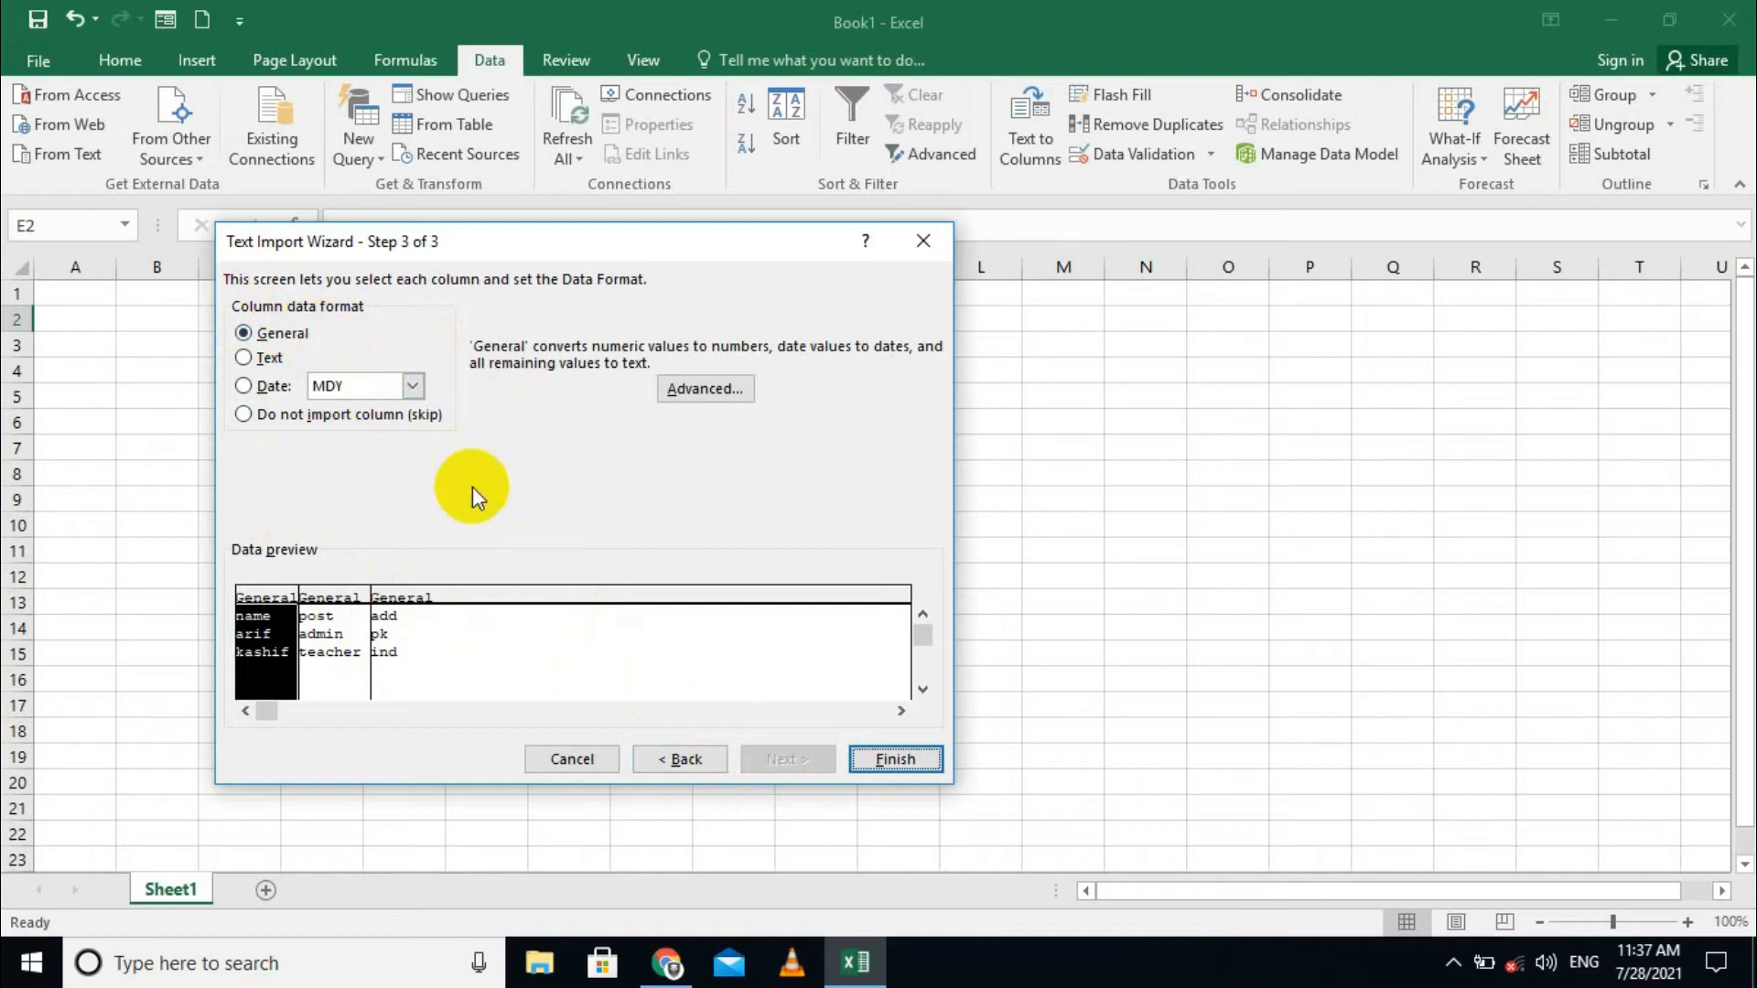
left_click(896, 759)
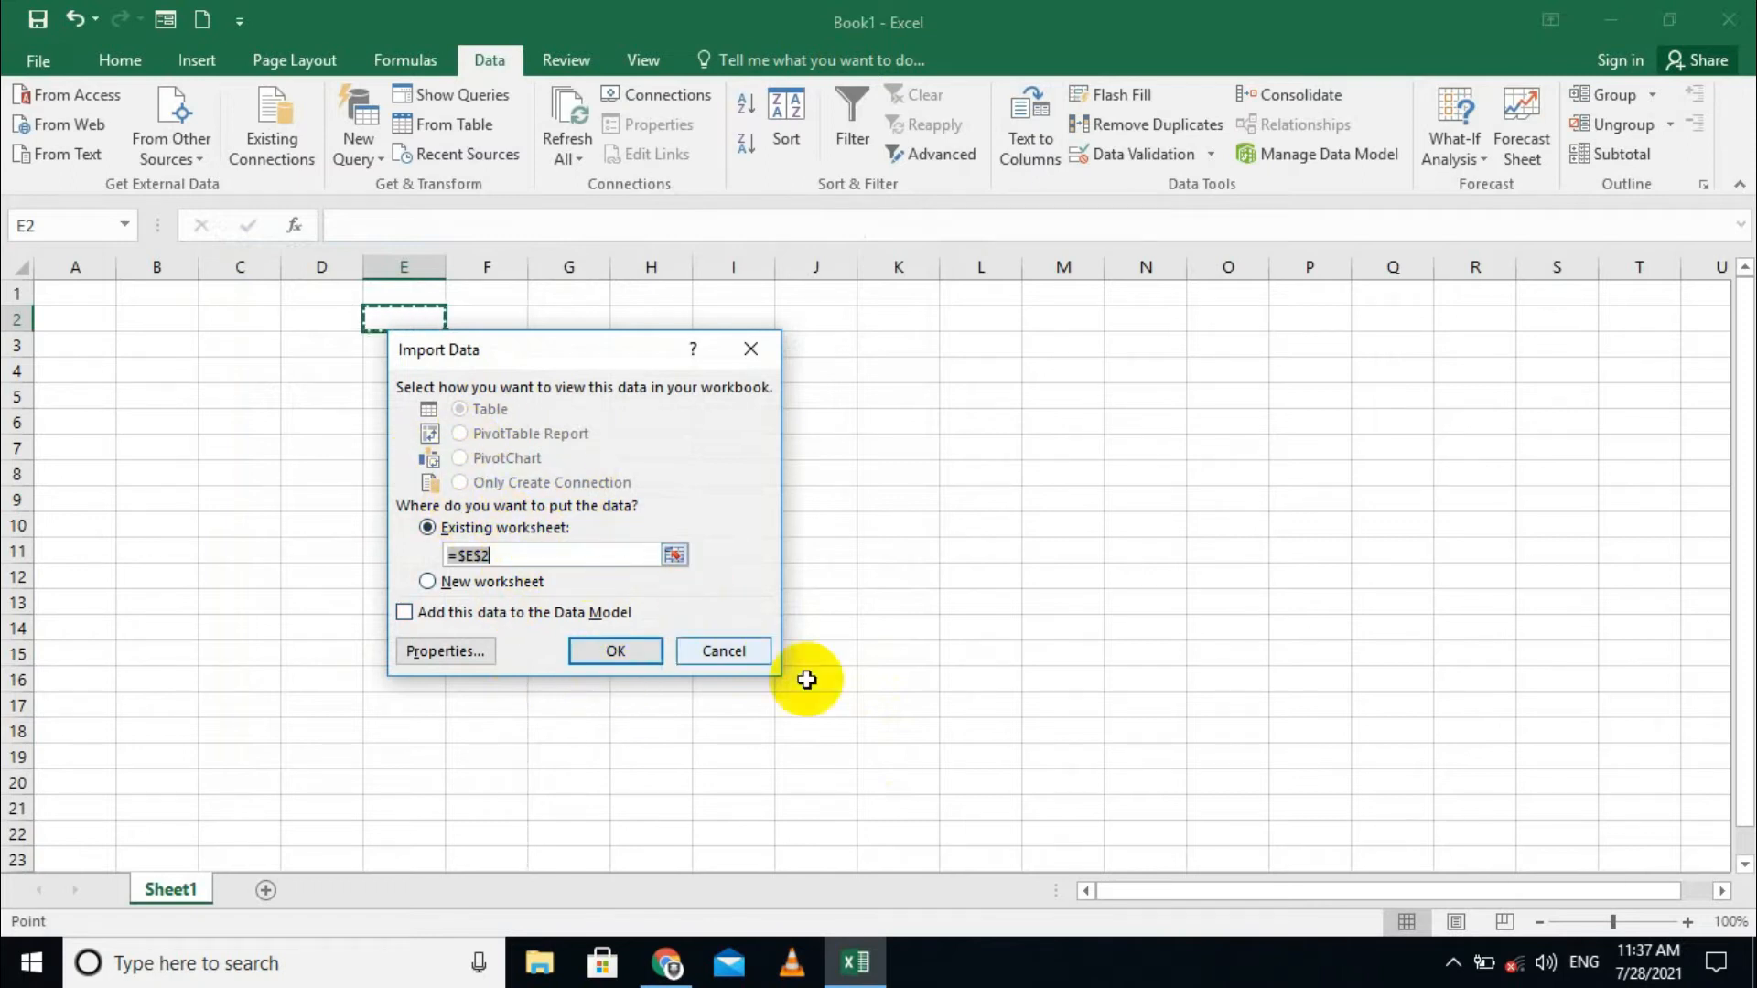
left_click(497, 586)
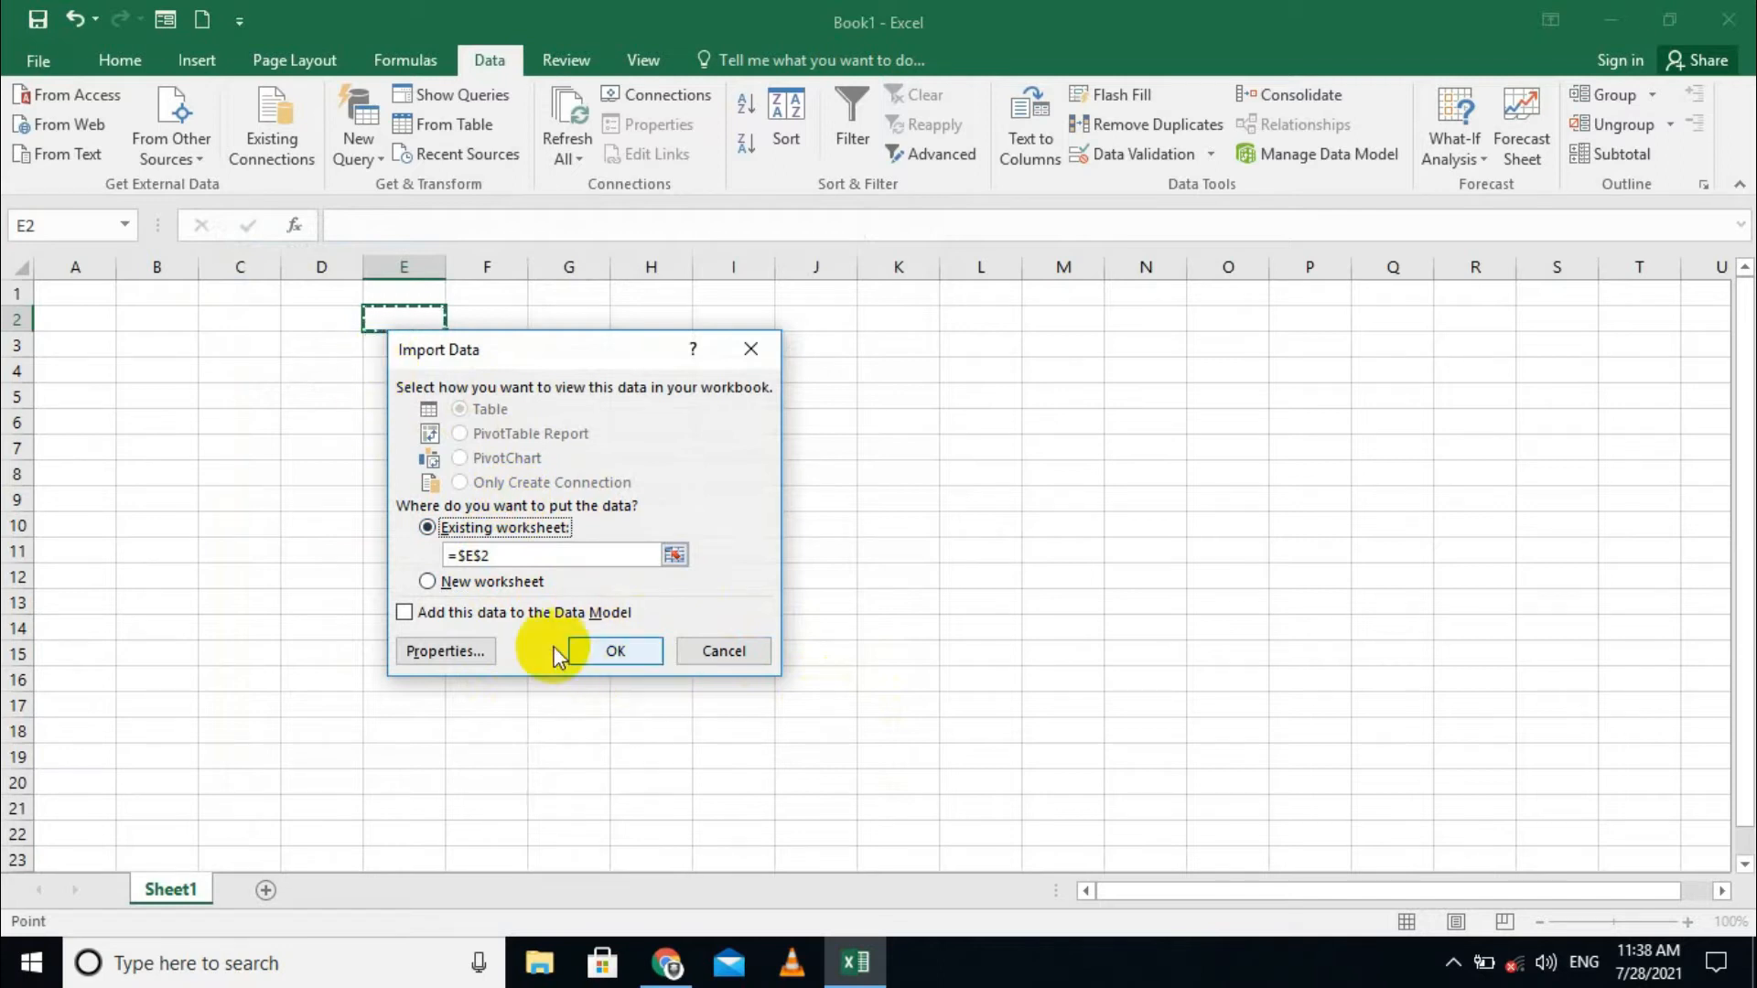
left_click(613, 652)
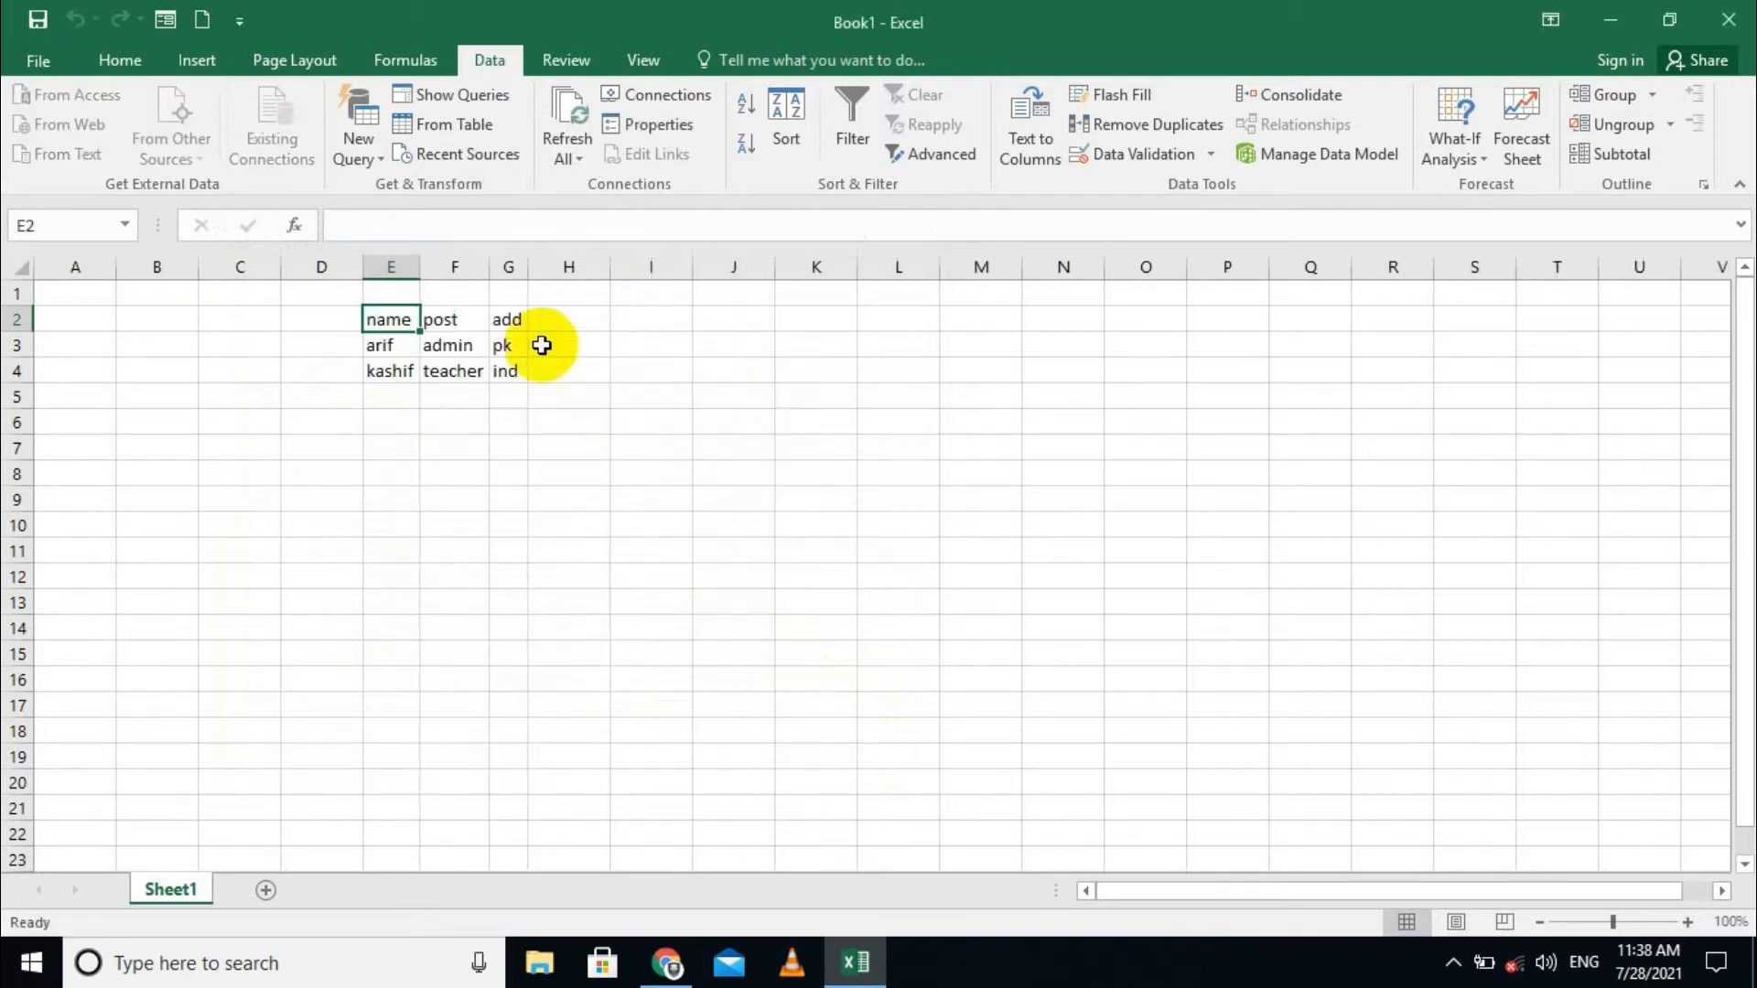
left_click(1717, 962)
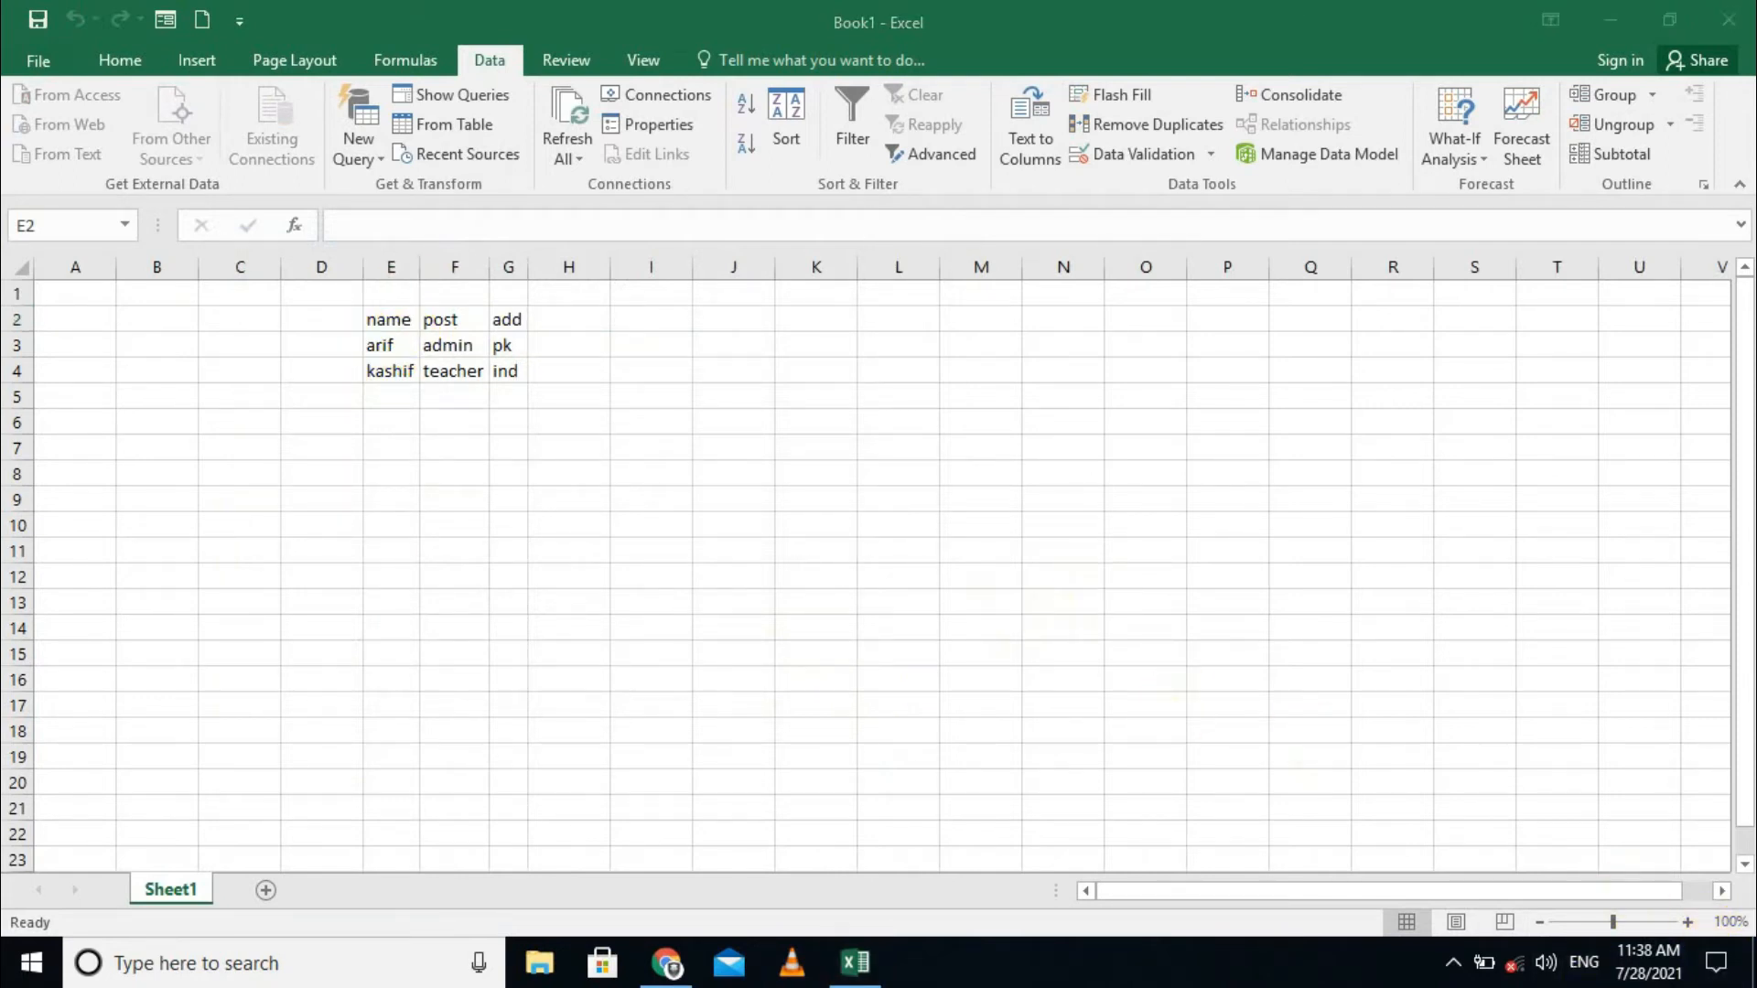
left_click(1616, 20)
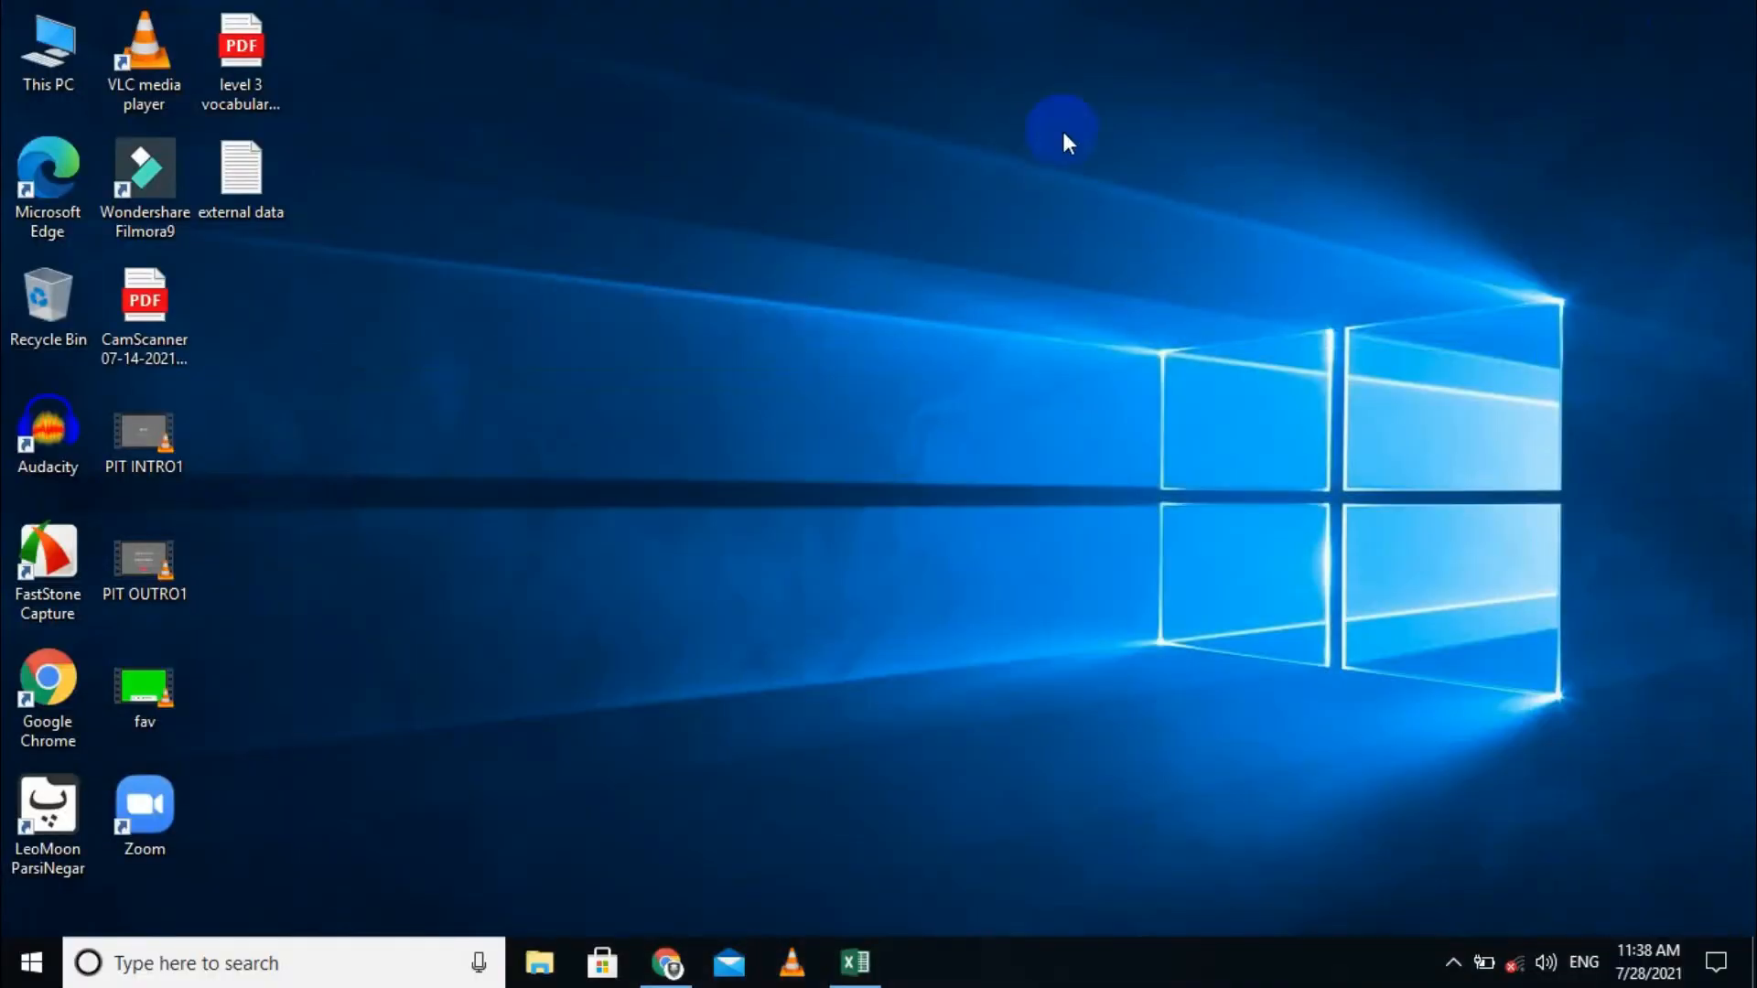
left_click(851, 964)
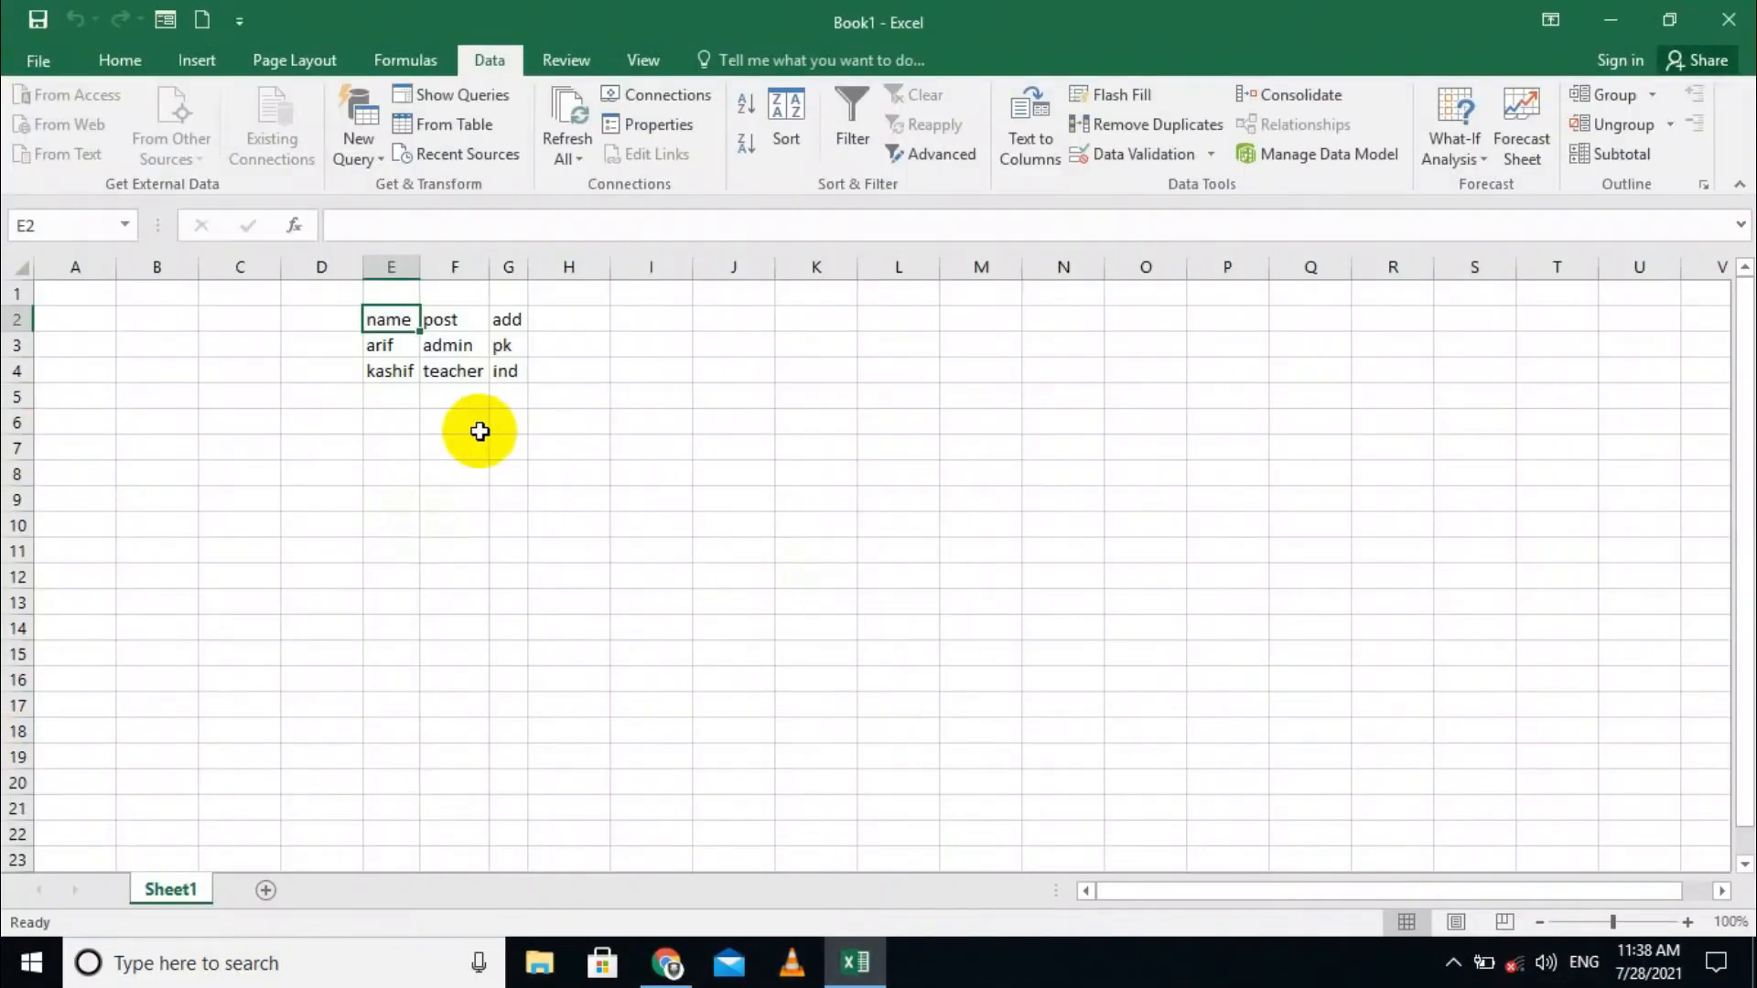
Import the workbook's existing external data connection again into the existing worksheet at cell C3
left_click(385, 396)
left_click(380, 345)
left_click(275, 346)
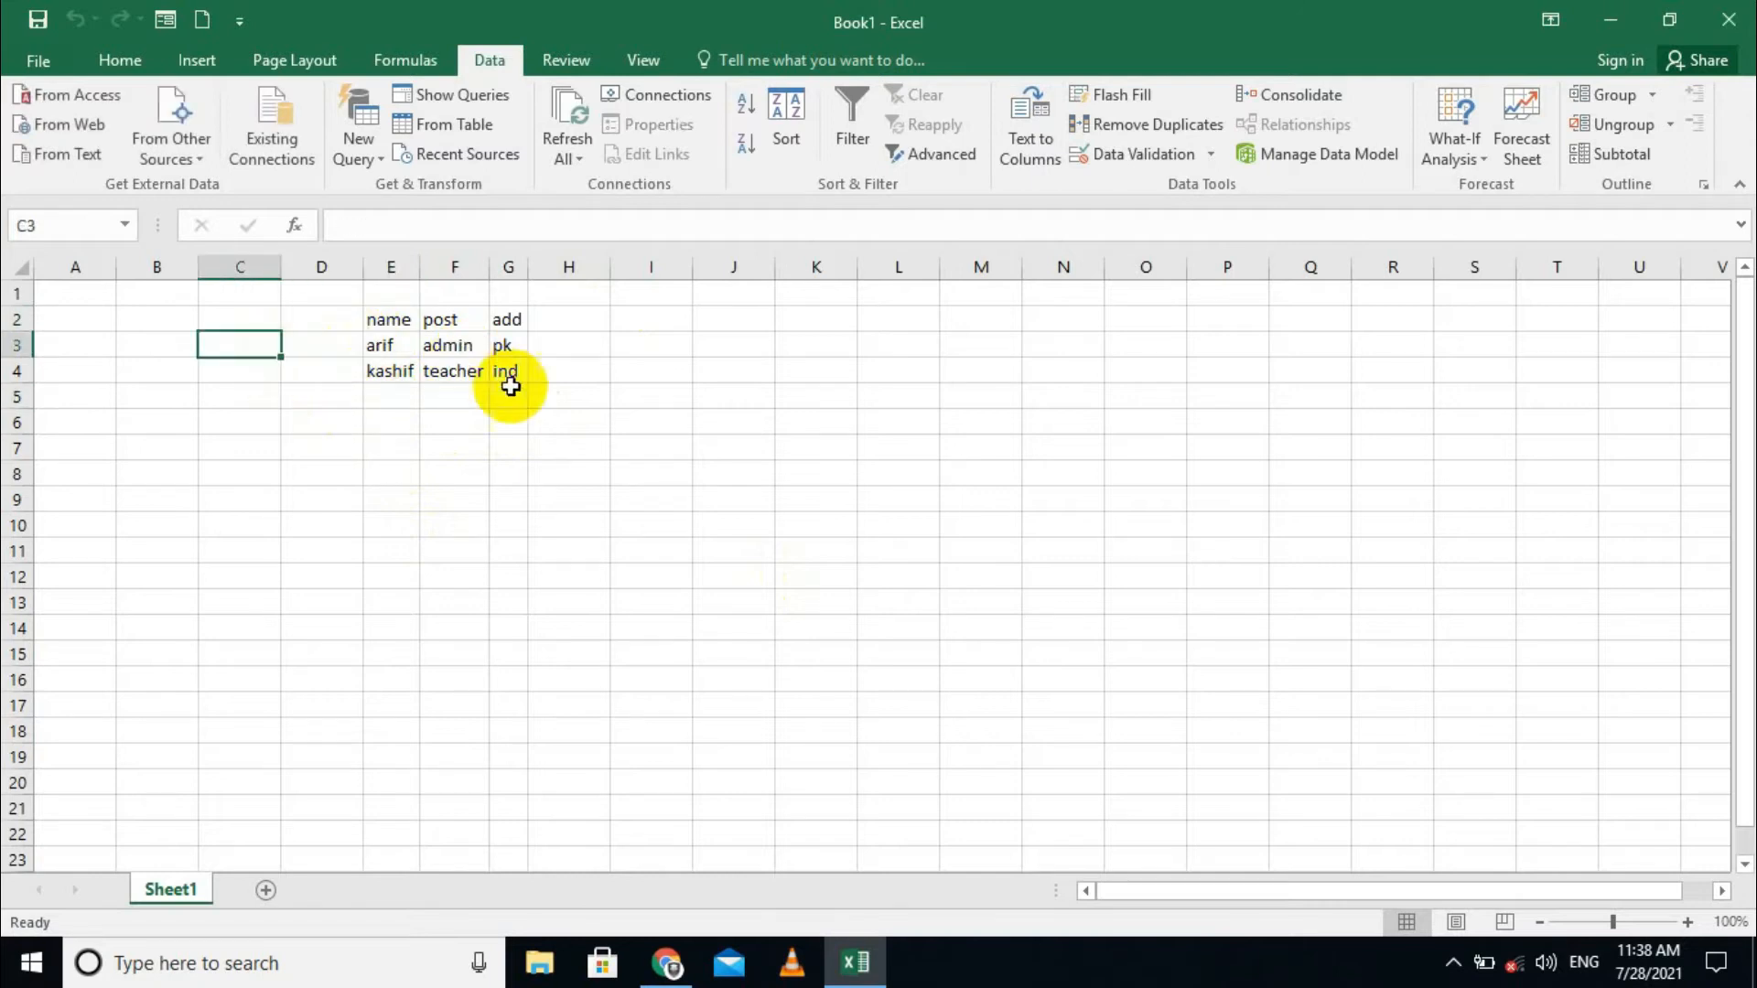
left_click(181, 142)
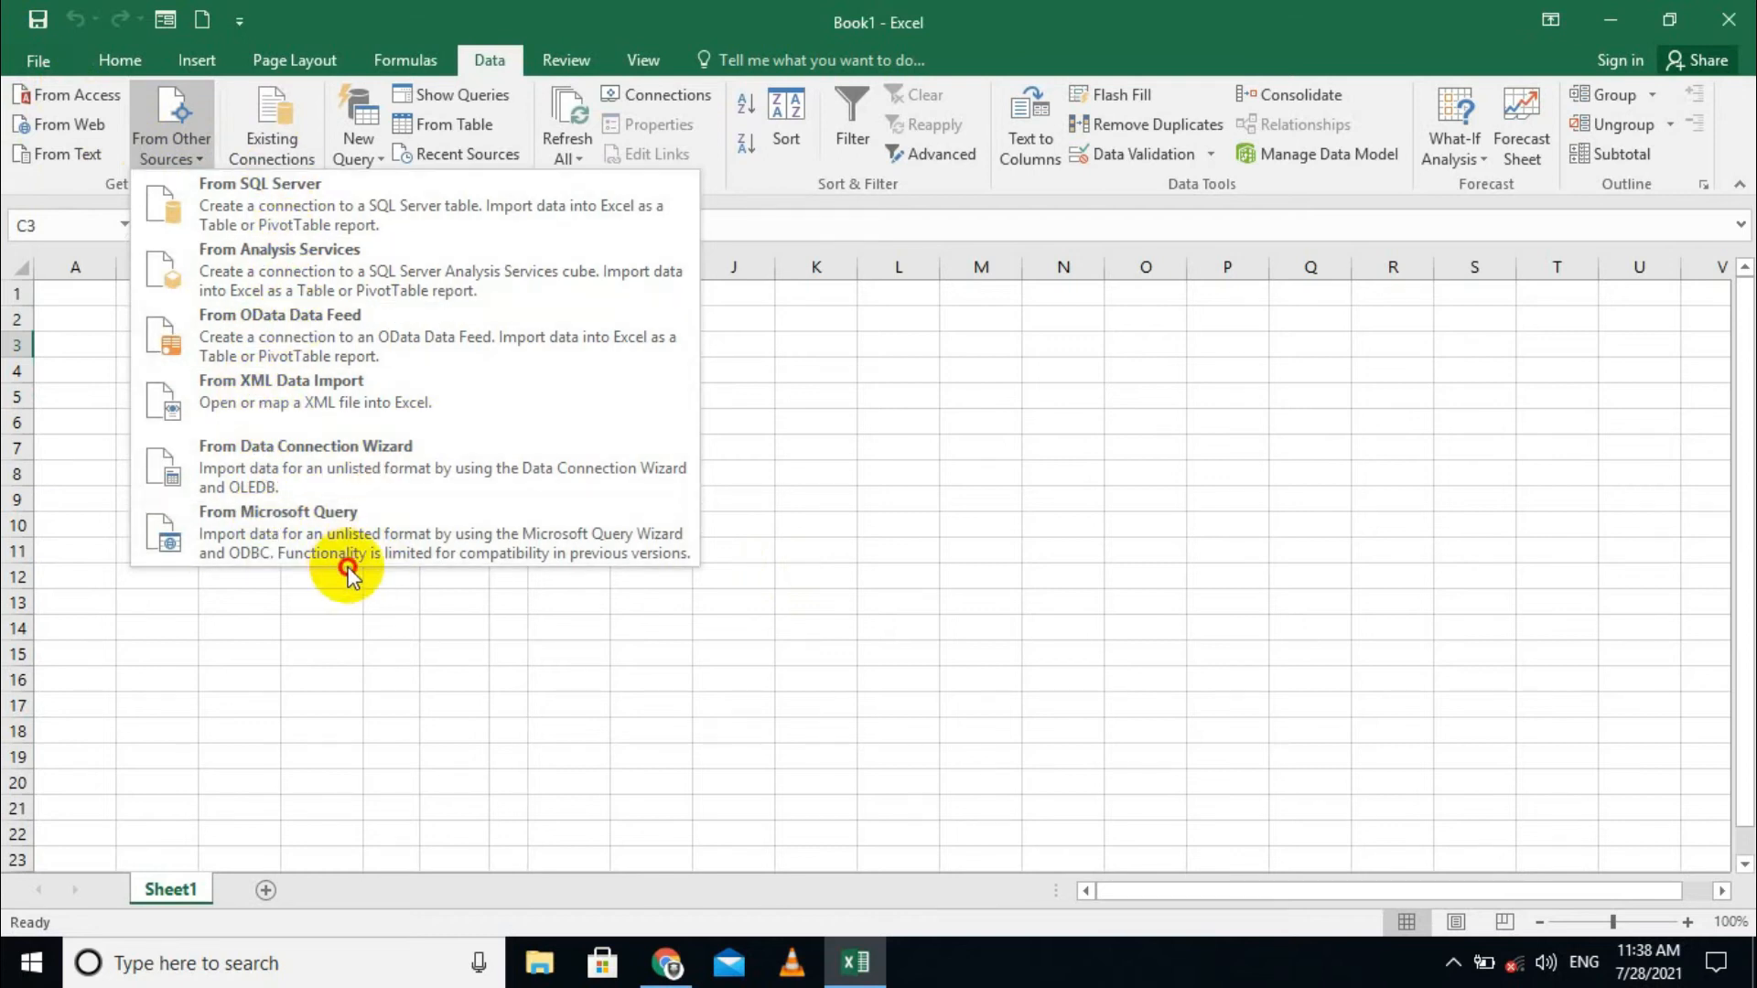
left_click(318, 608)
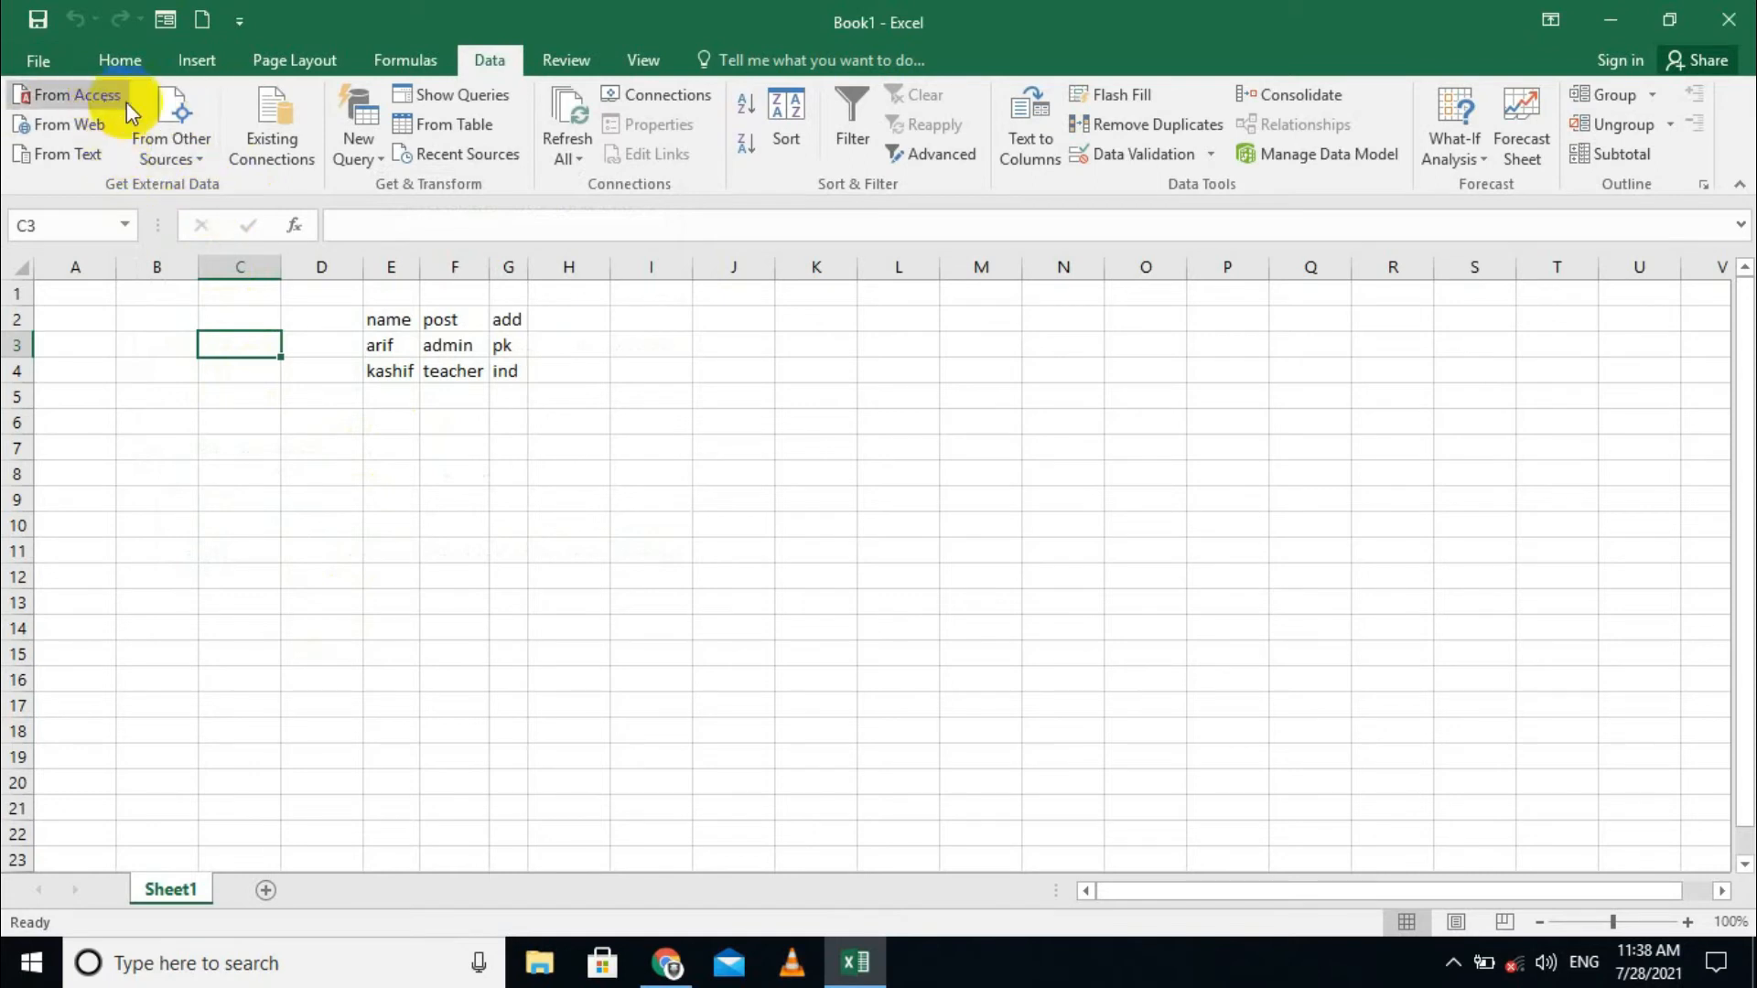
left_click(234, 152)
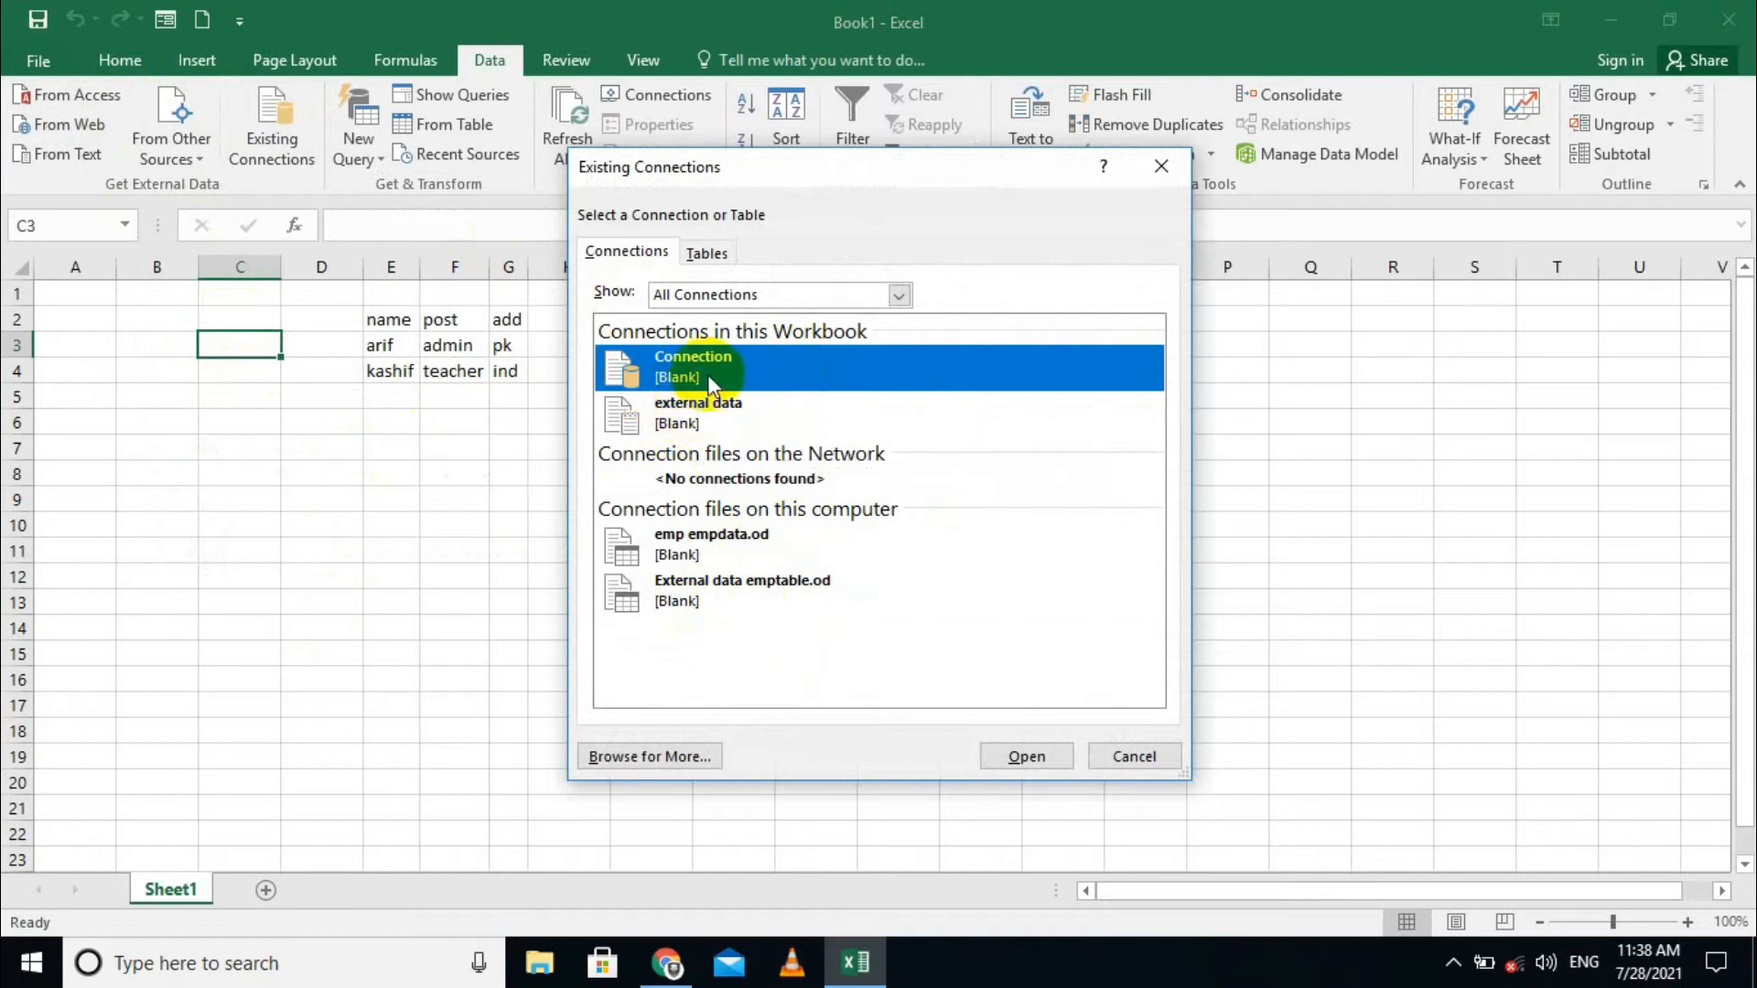
left_click(714, 430)
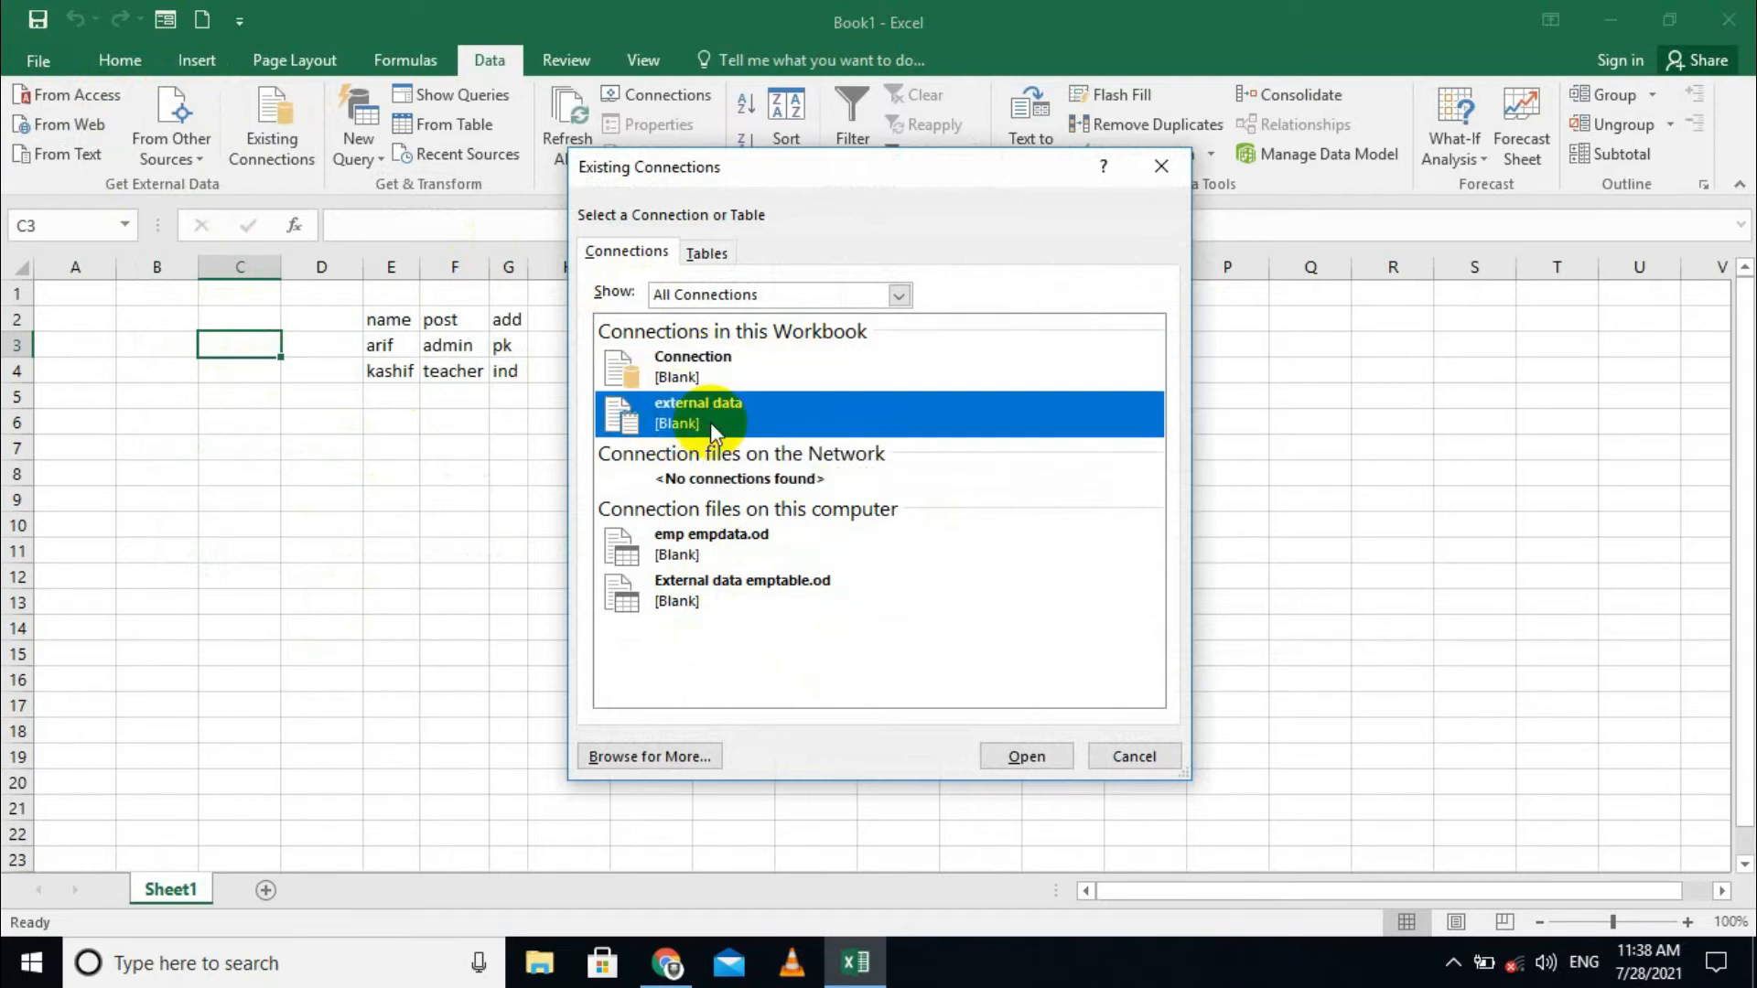
left_click(1044, 773)
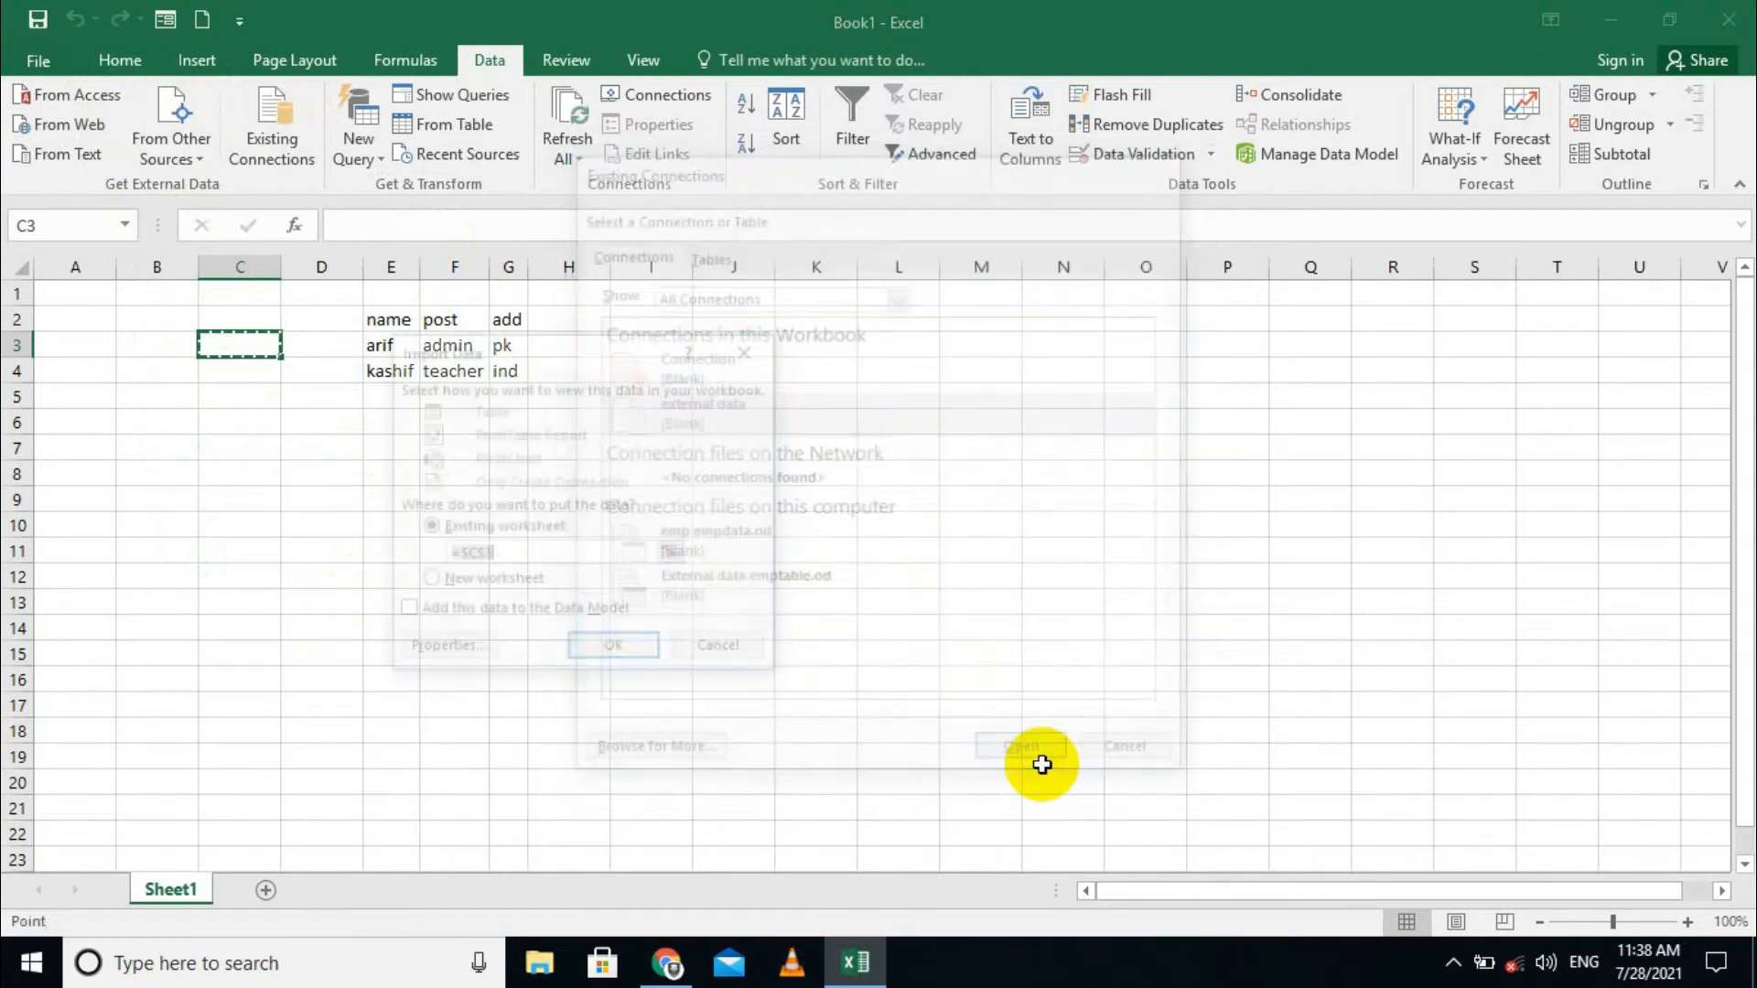
left_click(616, 651)
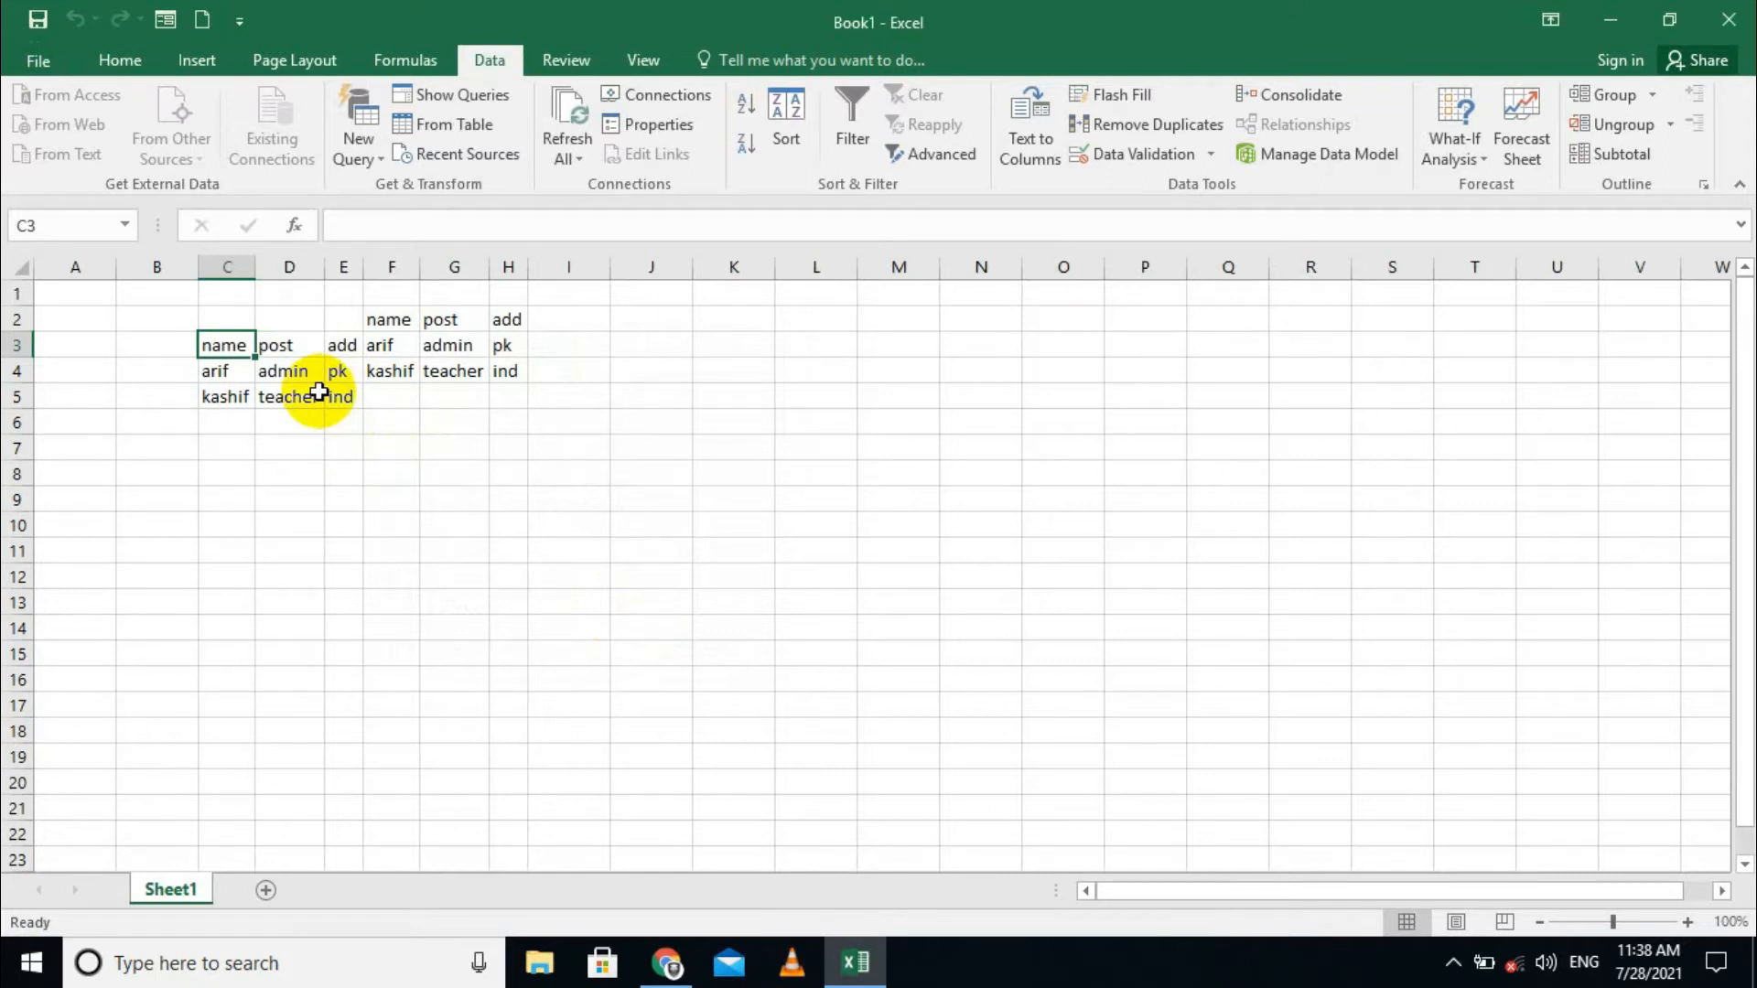
Try deleting the cells of the imported table in C3:E5, and undo the deletion
mouse_move(227, 348)
left_mouse_down()
mouse_move(314, 396)
mouse_move(227, 345)
left_mouse_up()
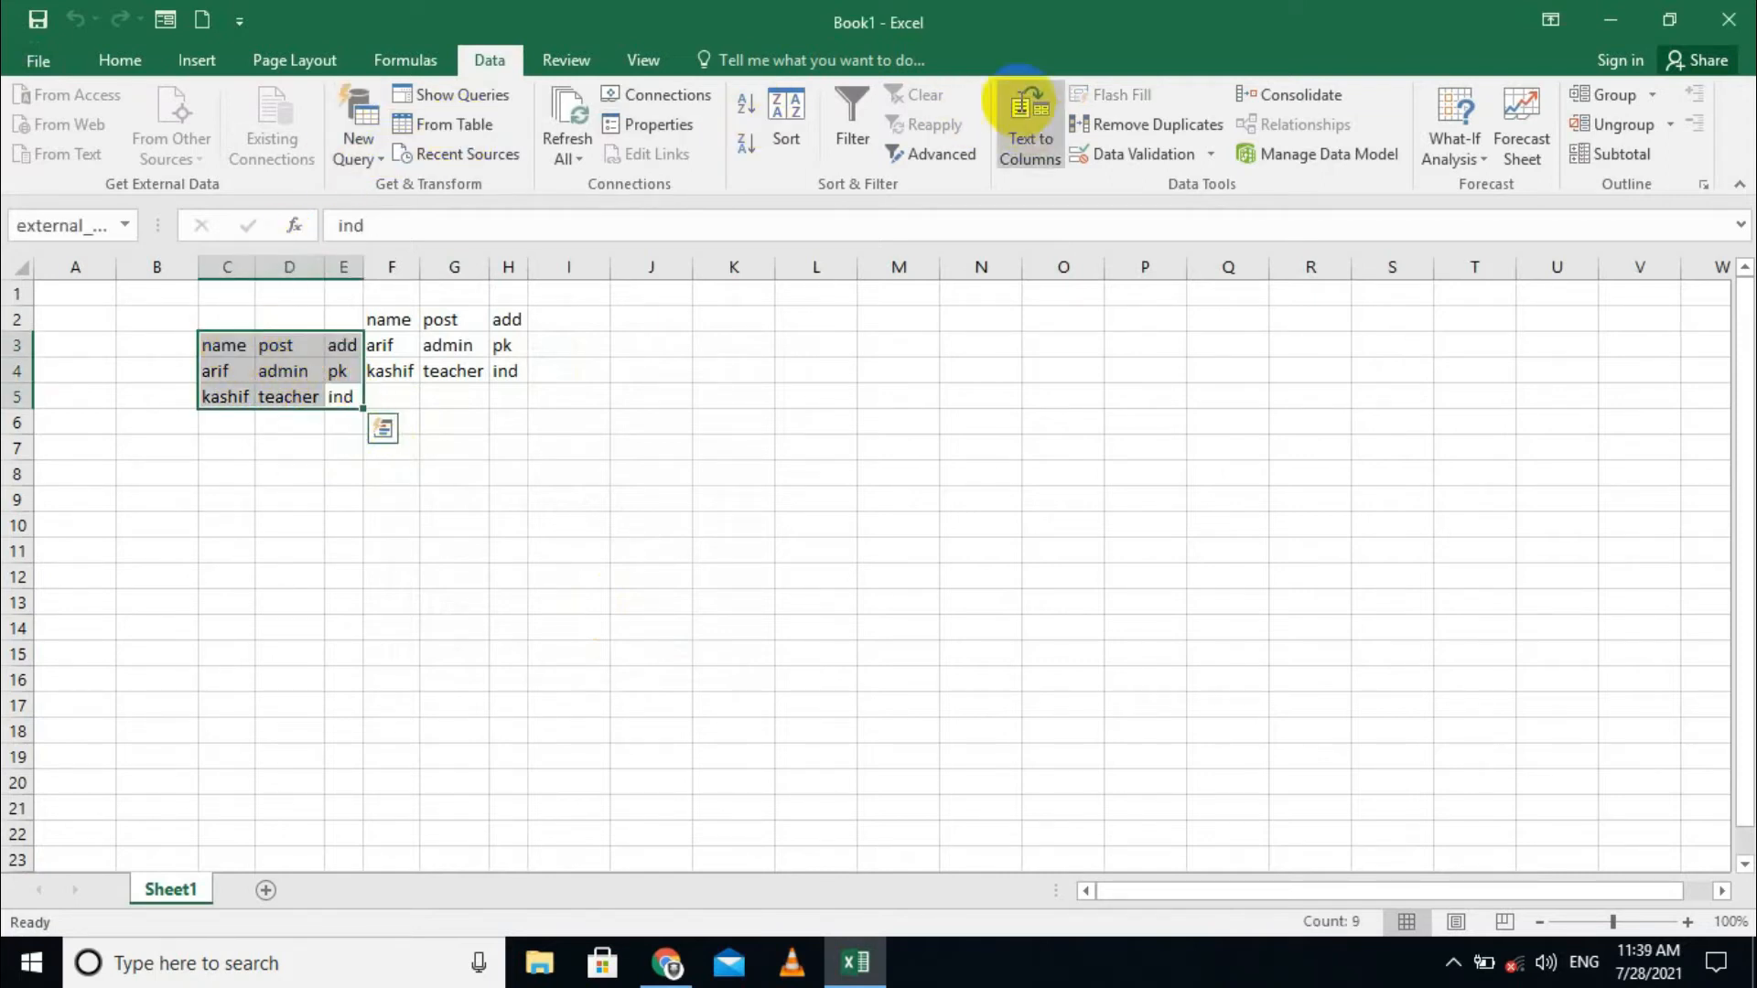
left_click(127, 60)
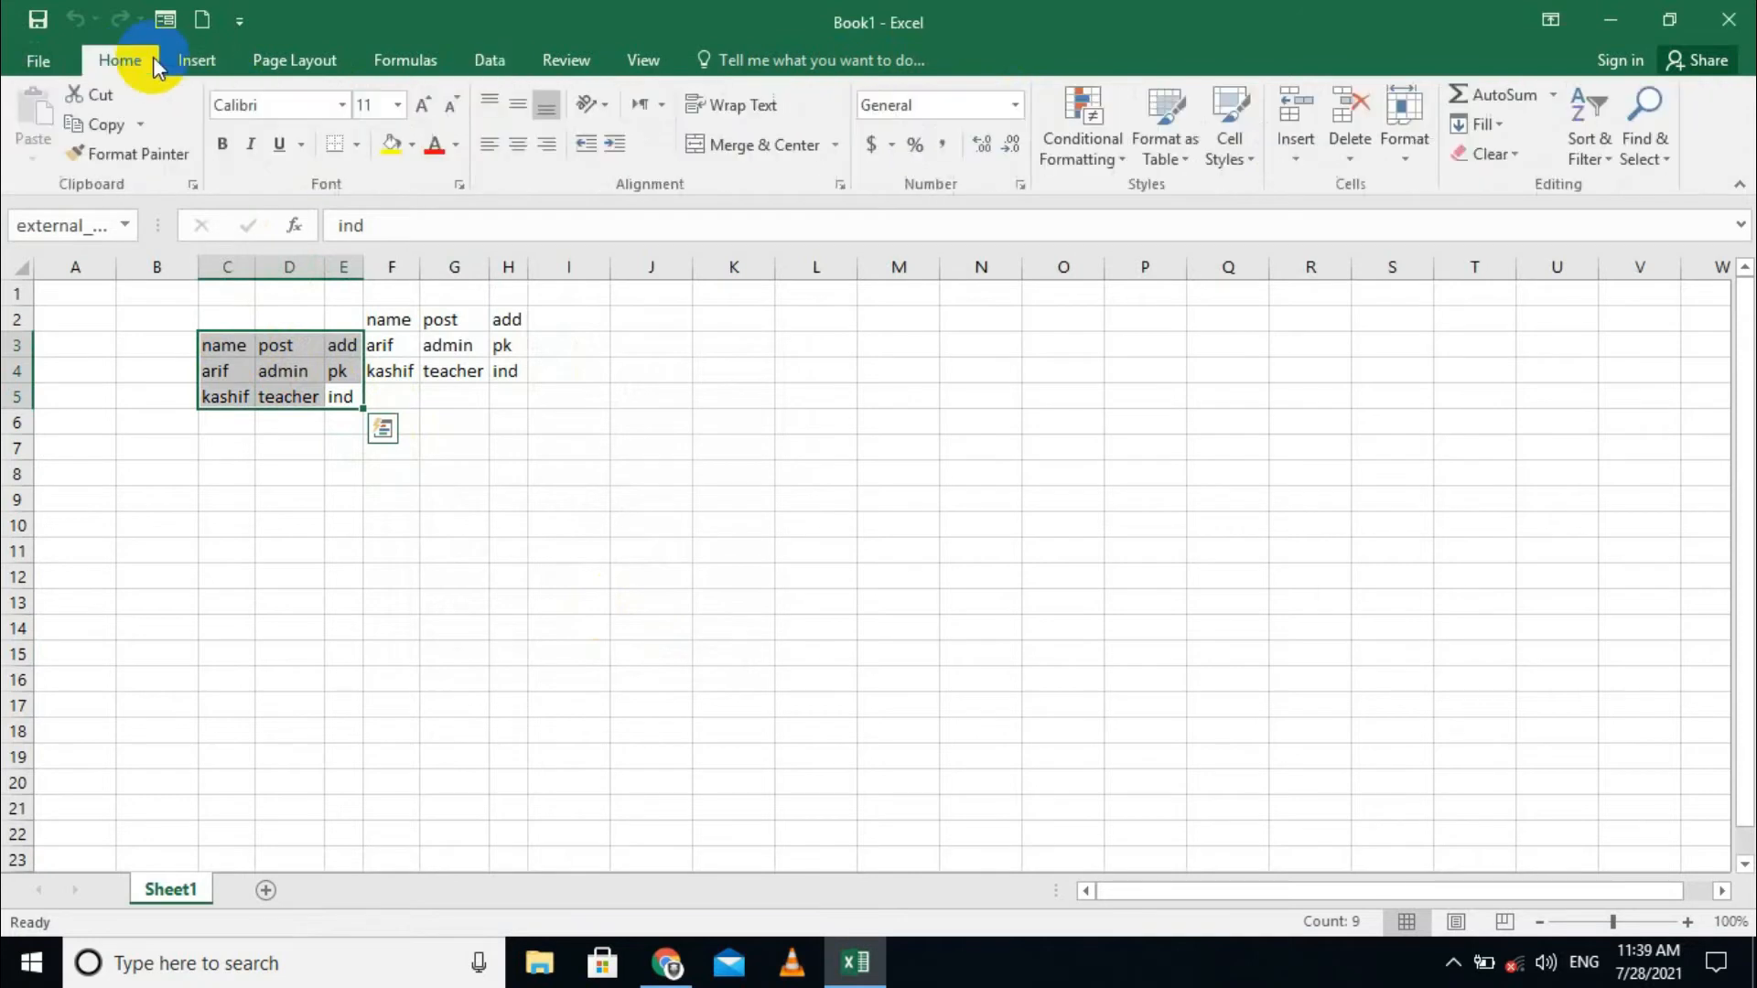
left_click(1345, 128)
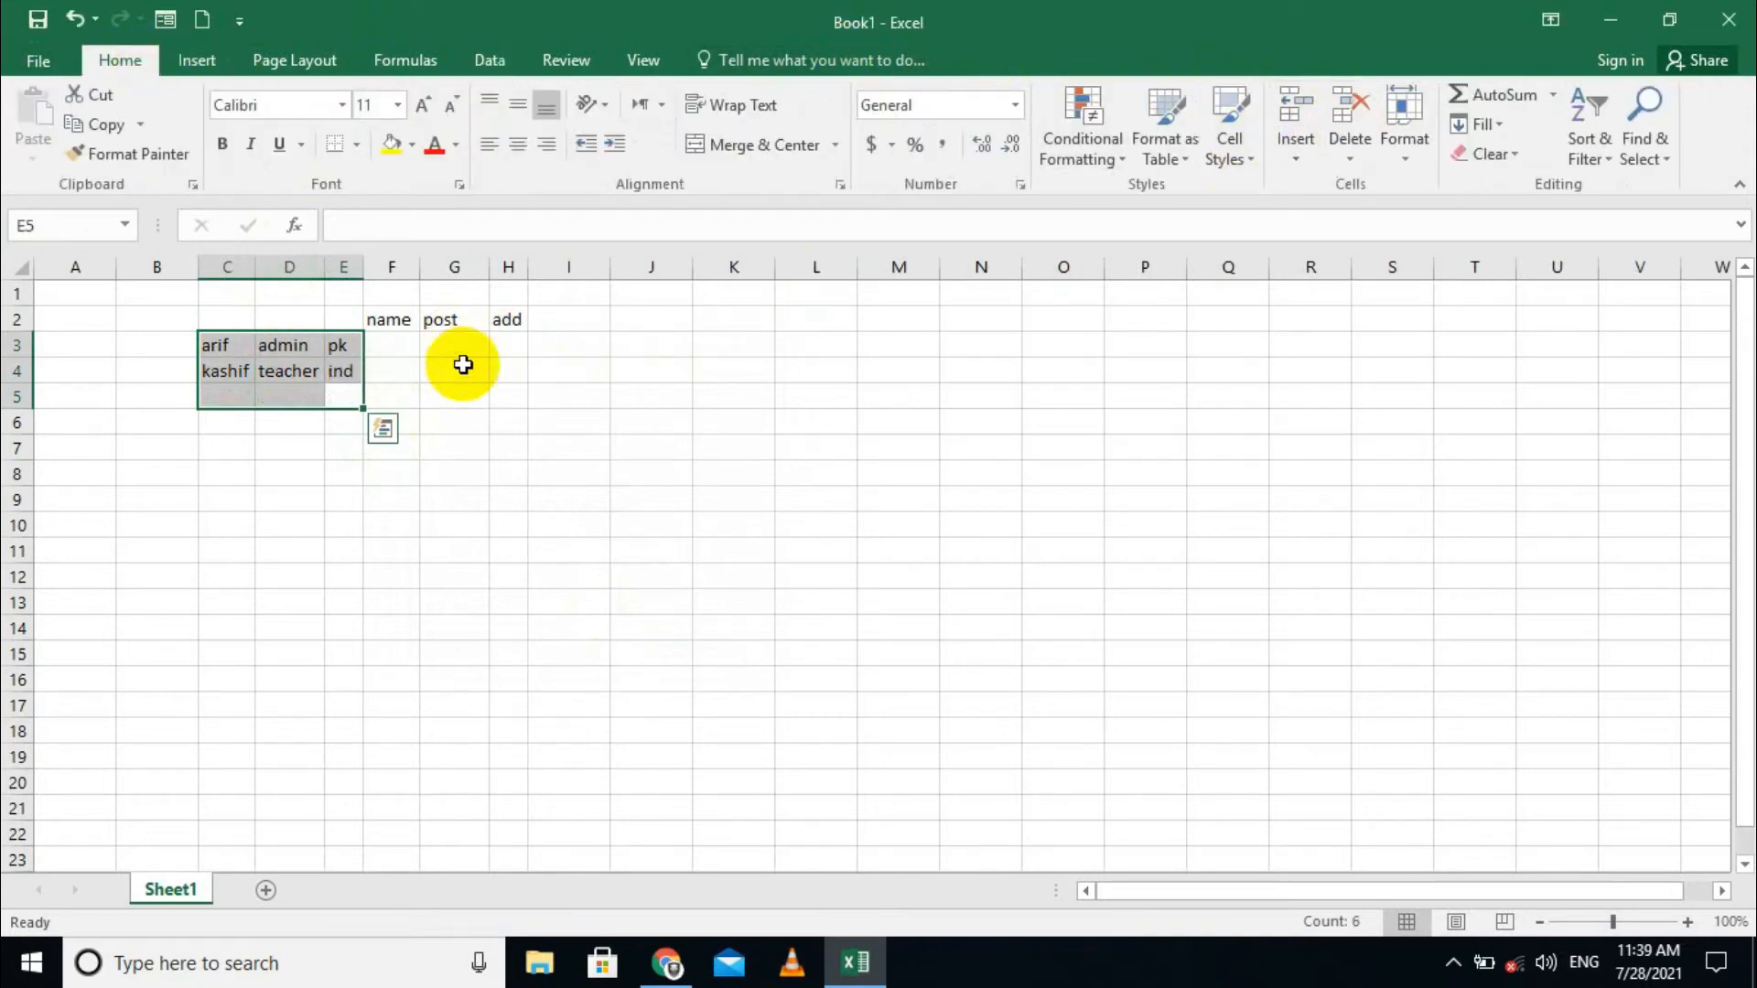
key("ctrl+z")
left_click(427, 426)
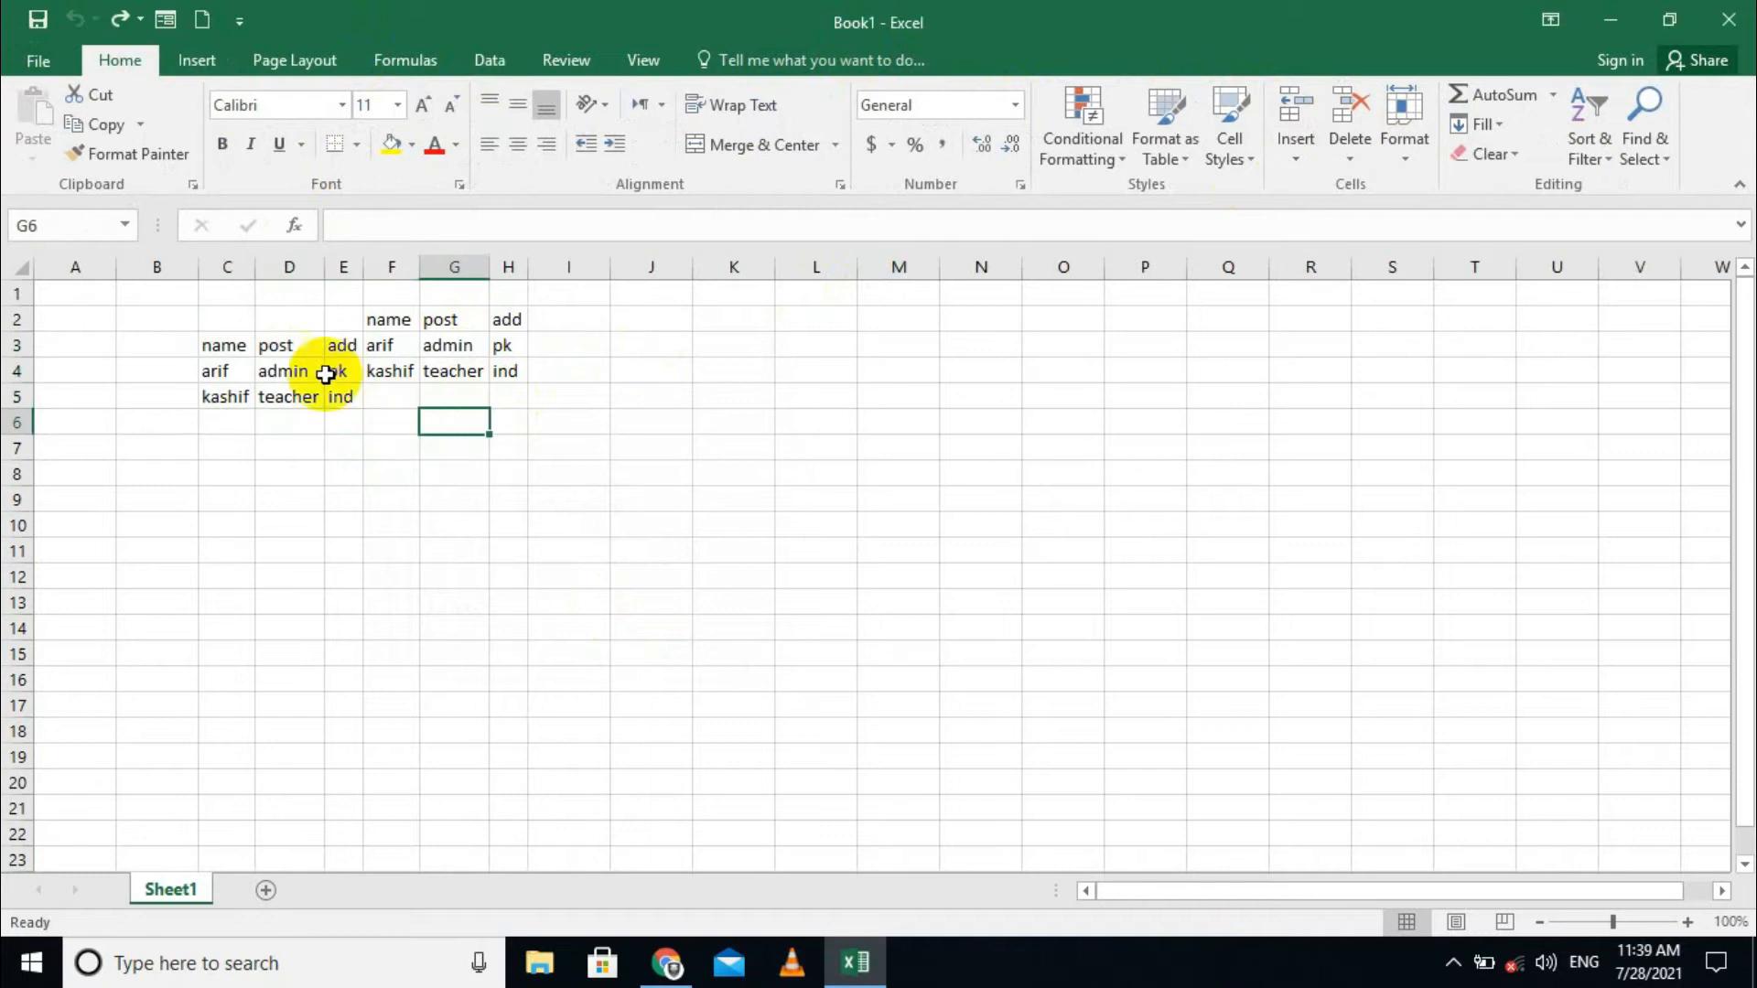
Try deleting the cells in C3:E5 and the blank cells in C2:E2, and undo both deletions
left_click_drag(336, 348, 227, 404)
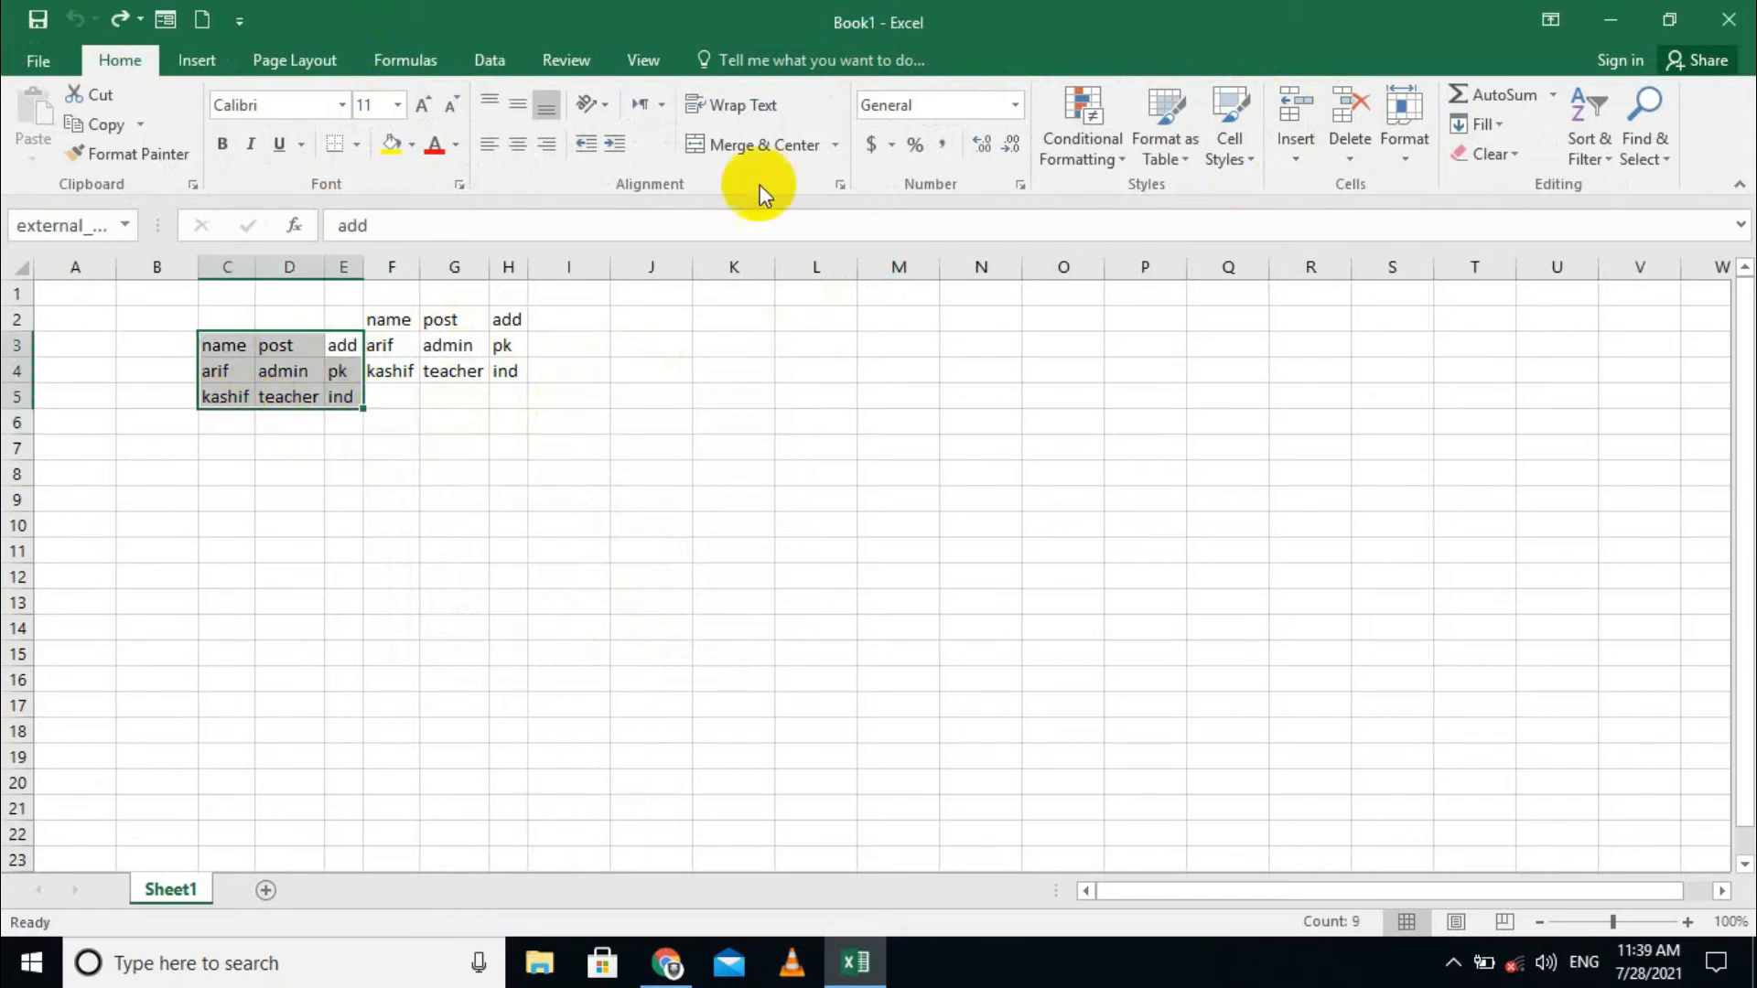
left_click(1350, 123)
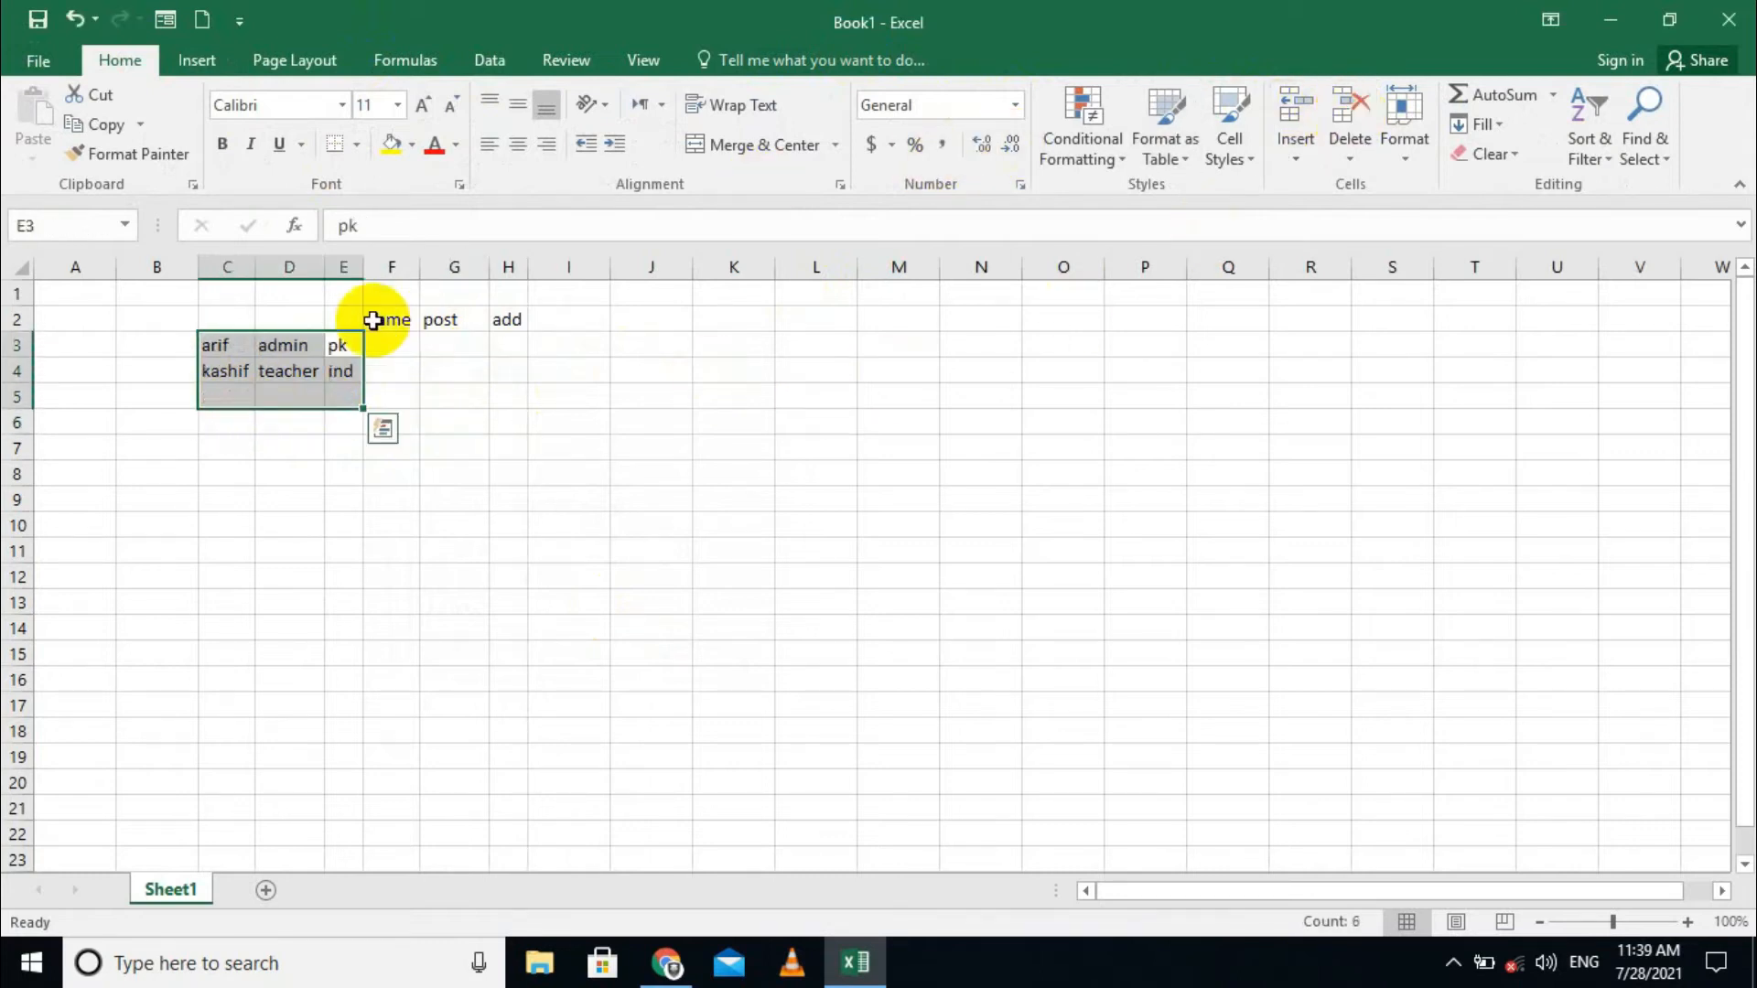
left_click_drag(341, 316, 212, 317)
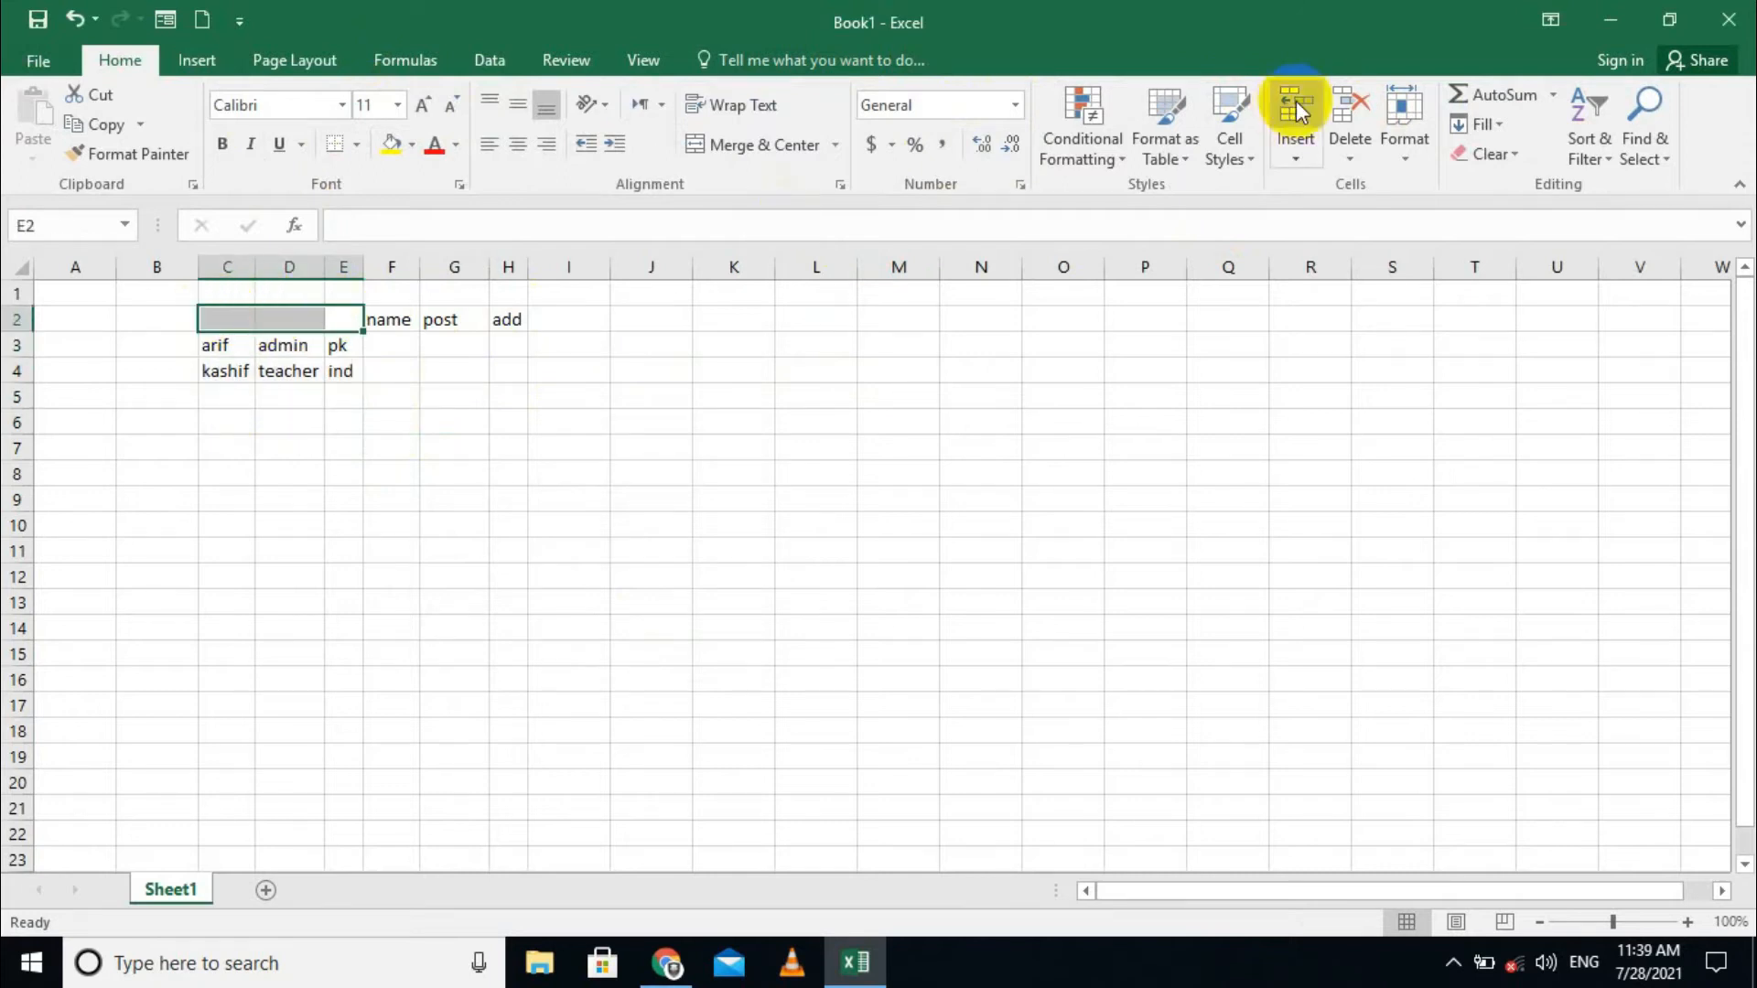
left_click(1350, 108)
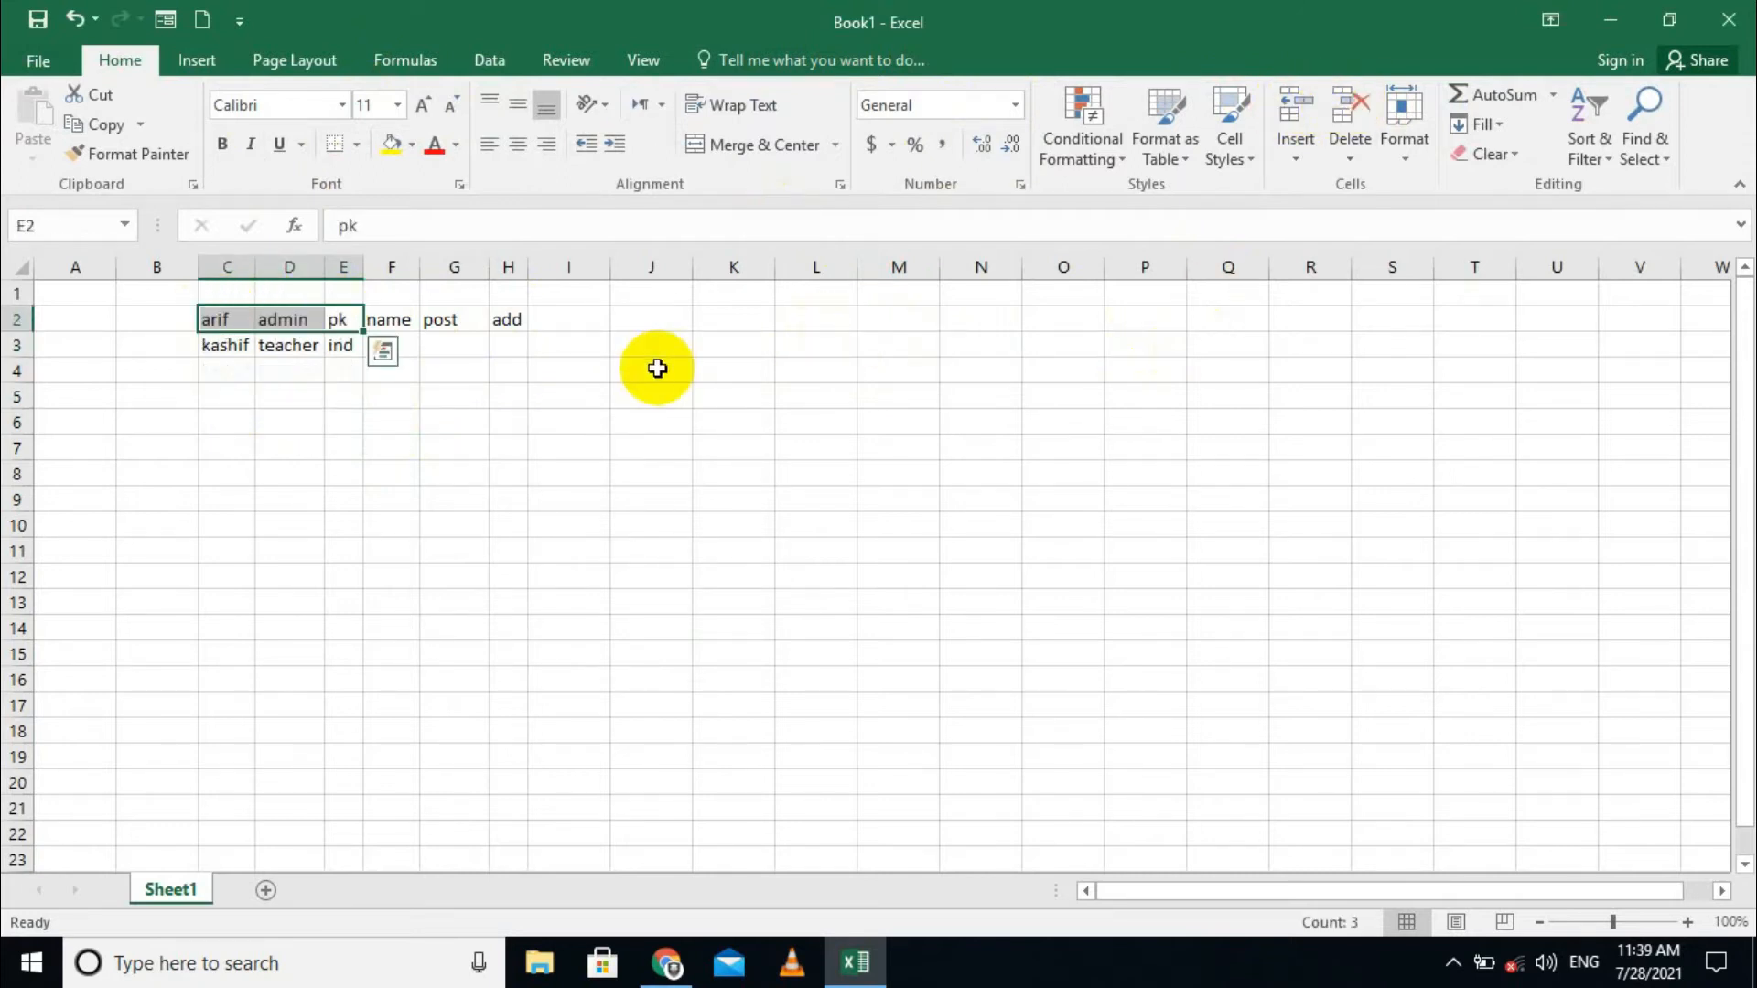
key("ctrl+z")
key("ctrl+z")
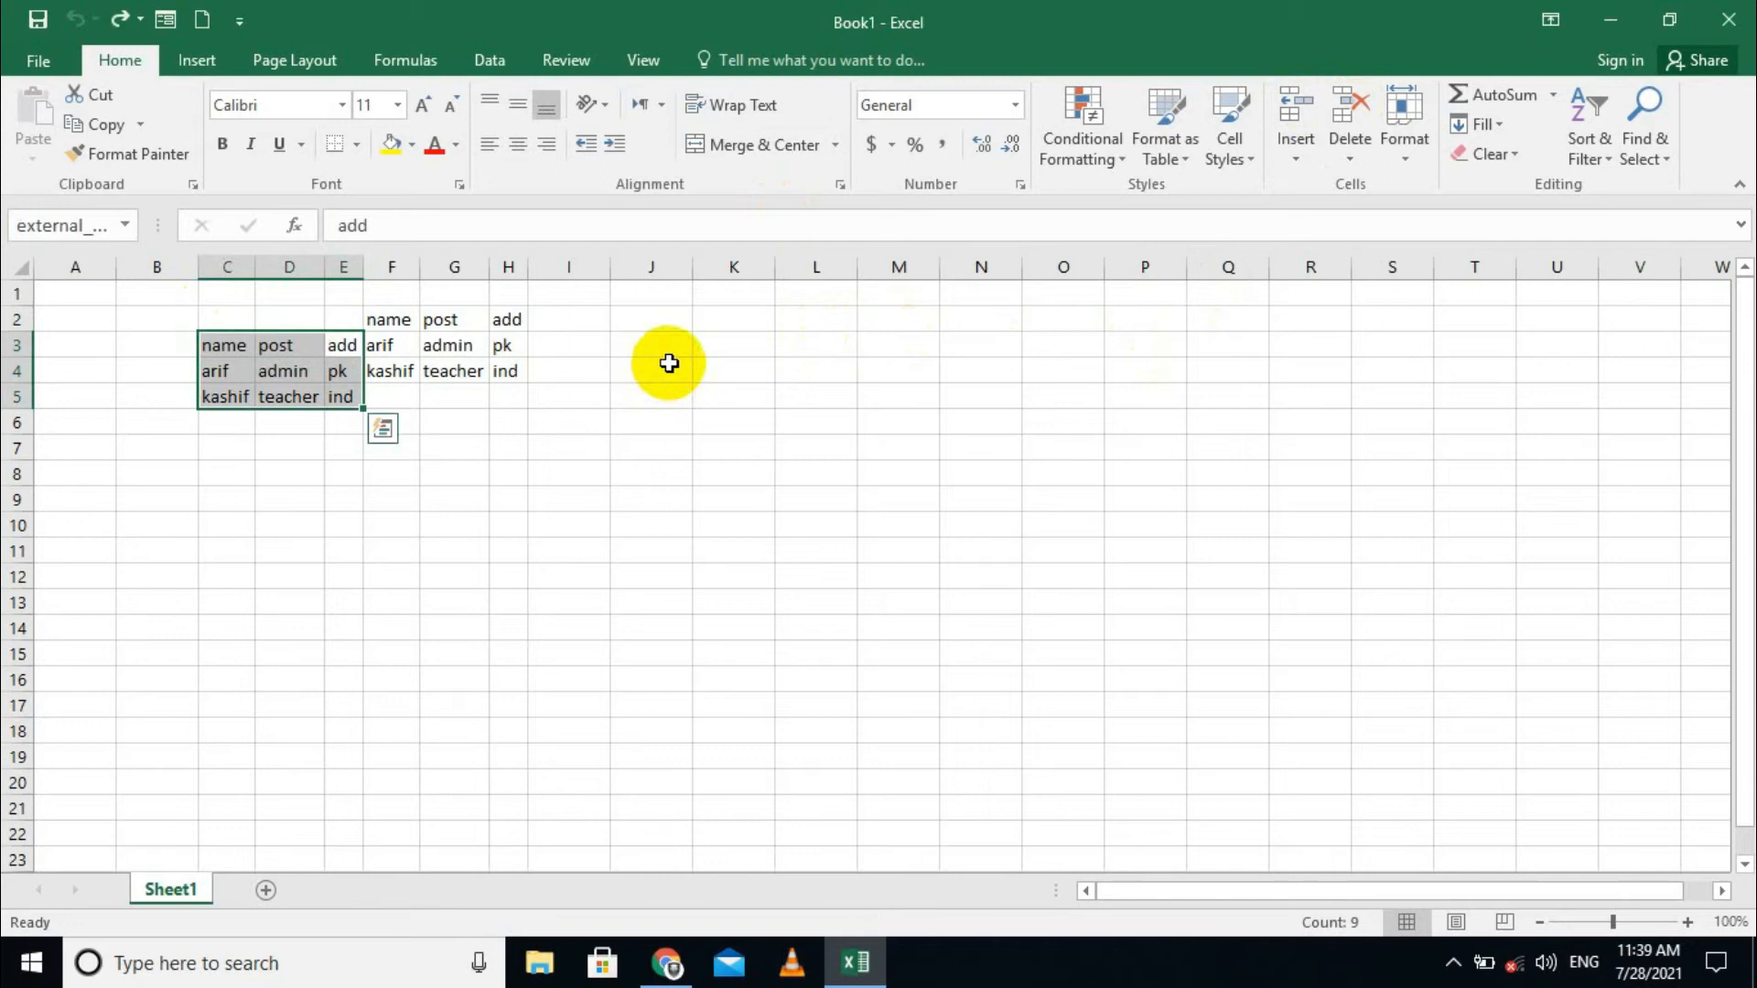
left_click(669, 364)
Clear the contents of the first imported table in F2:H4
left_click_drag(402, 322, 510, 380)
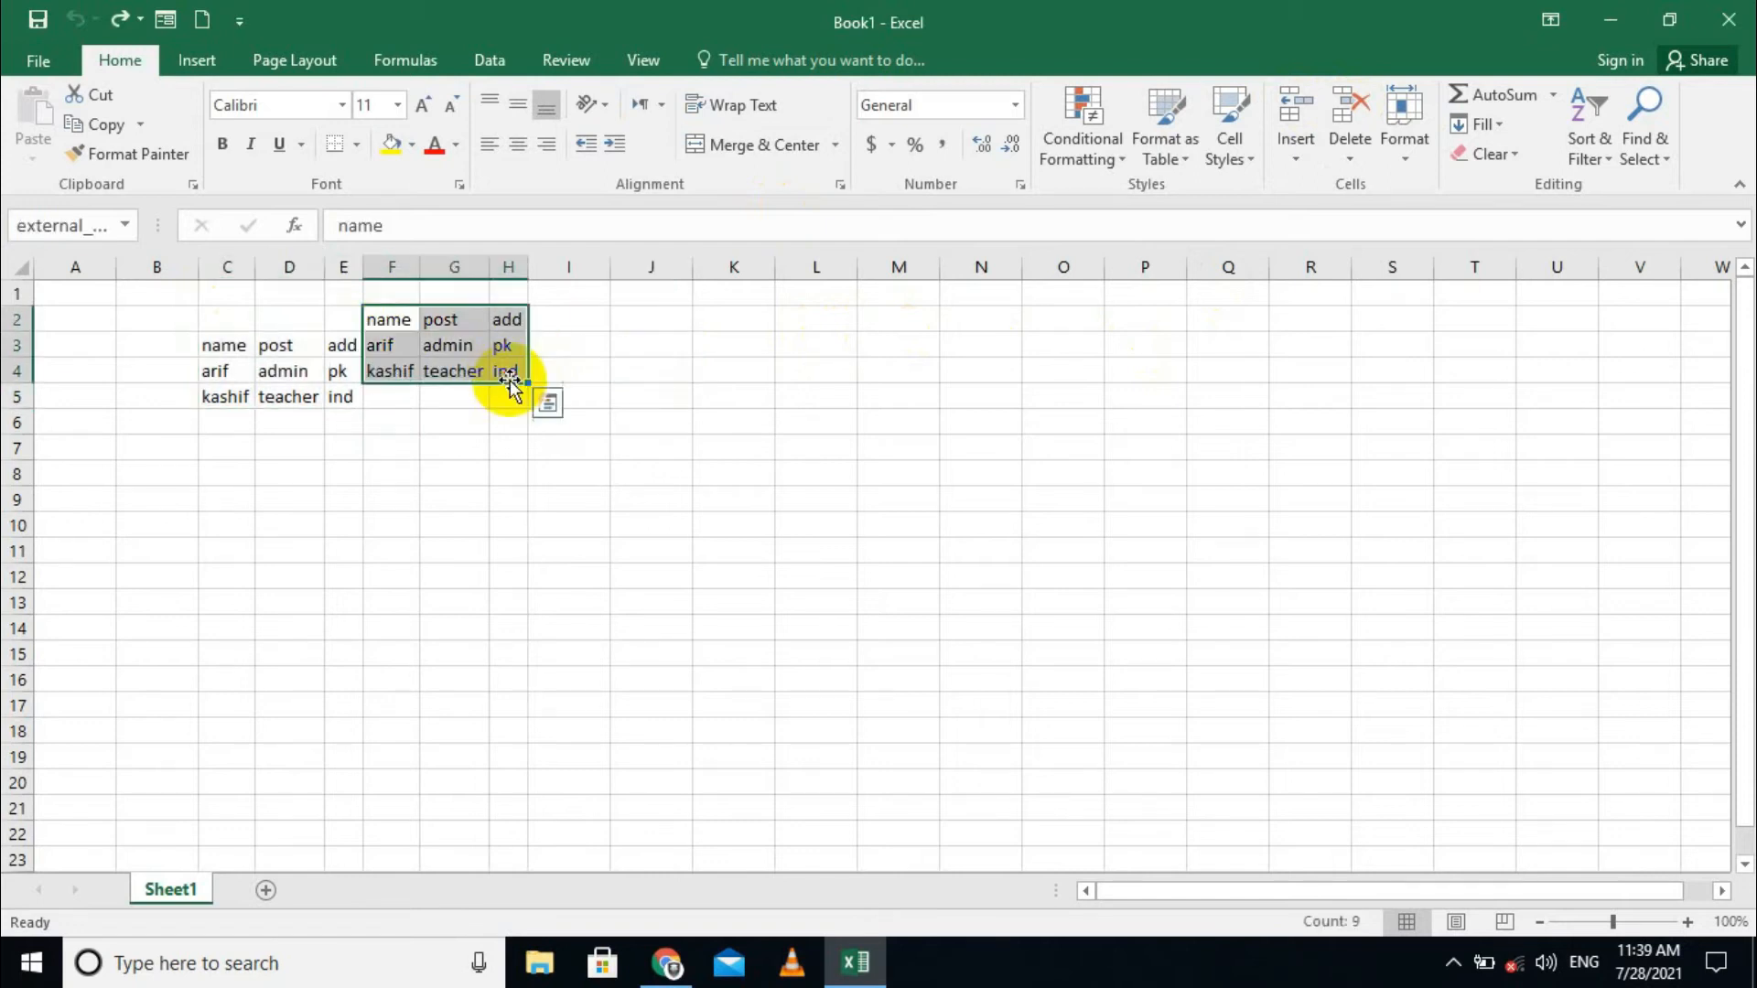
key("Delete")
left_click(860, 551)
left_click(632, 472)
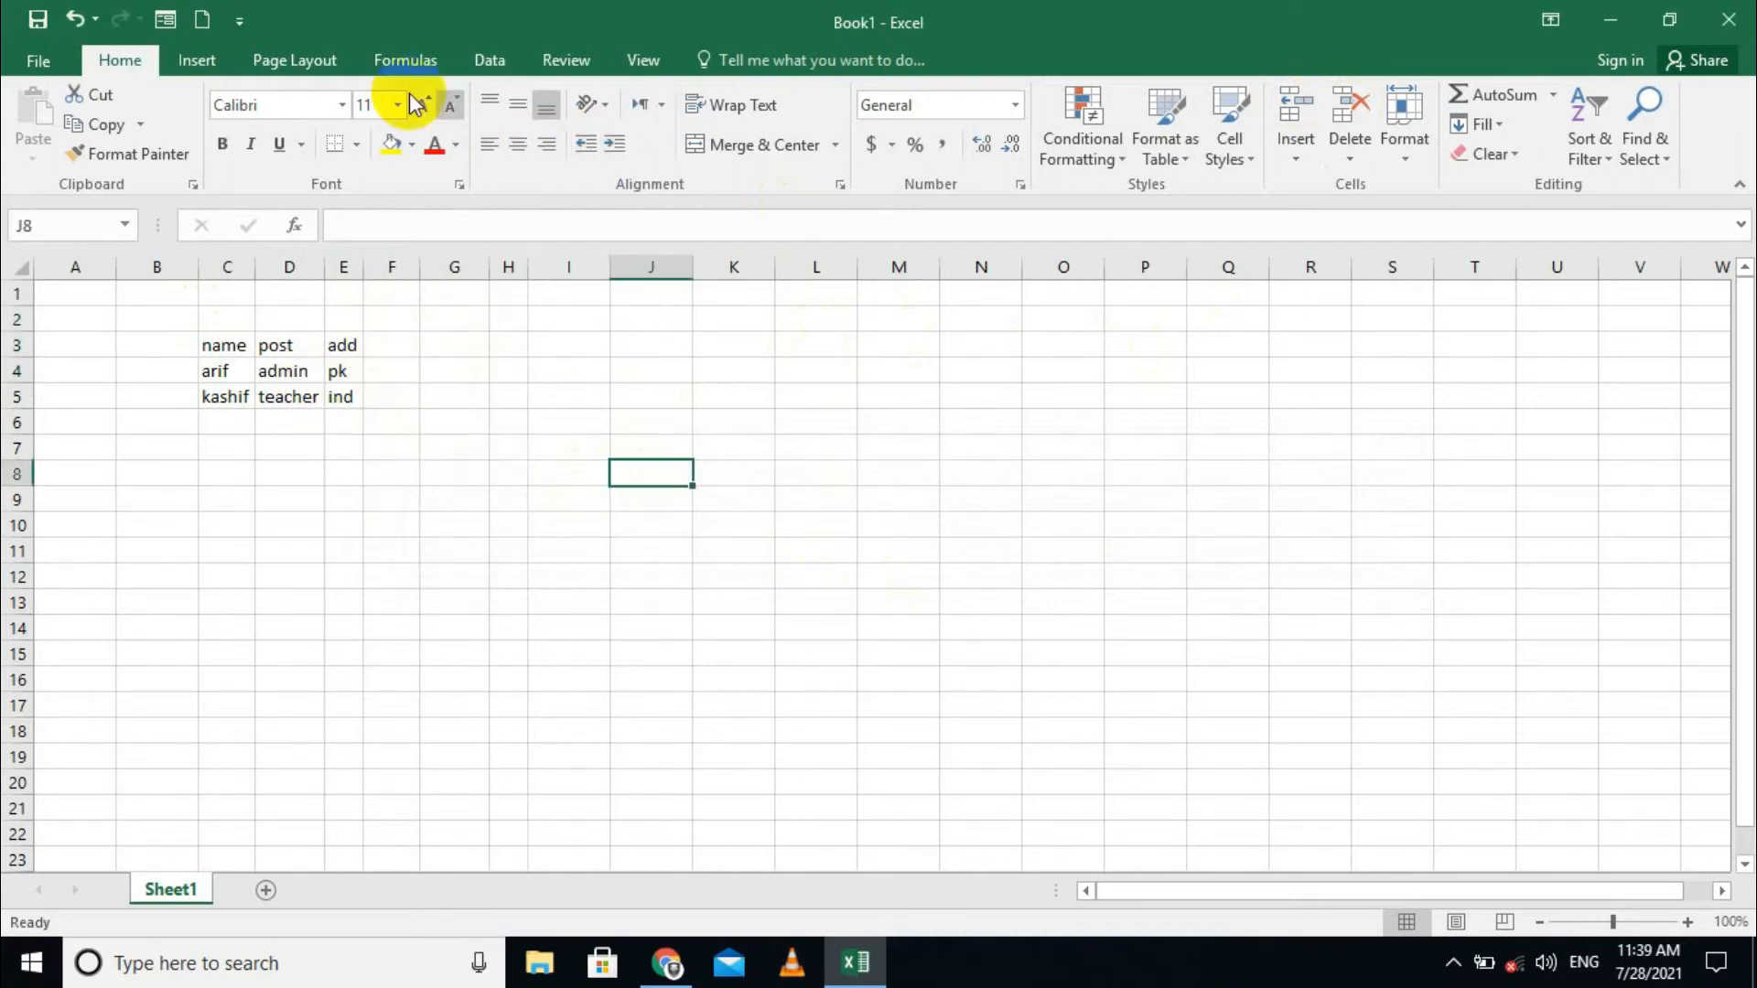
Review the existing connections and browse the My Data Sources folder for more, without importing anything
left_click(476, 62)
left_click(279, 137)
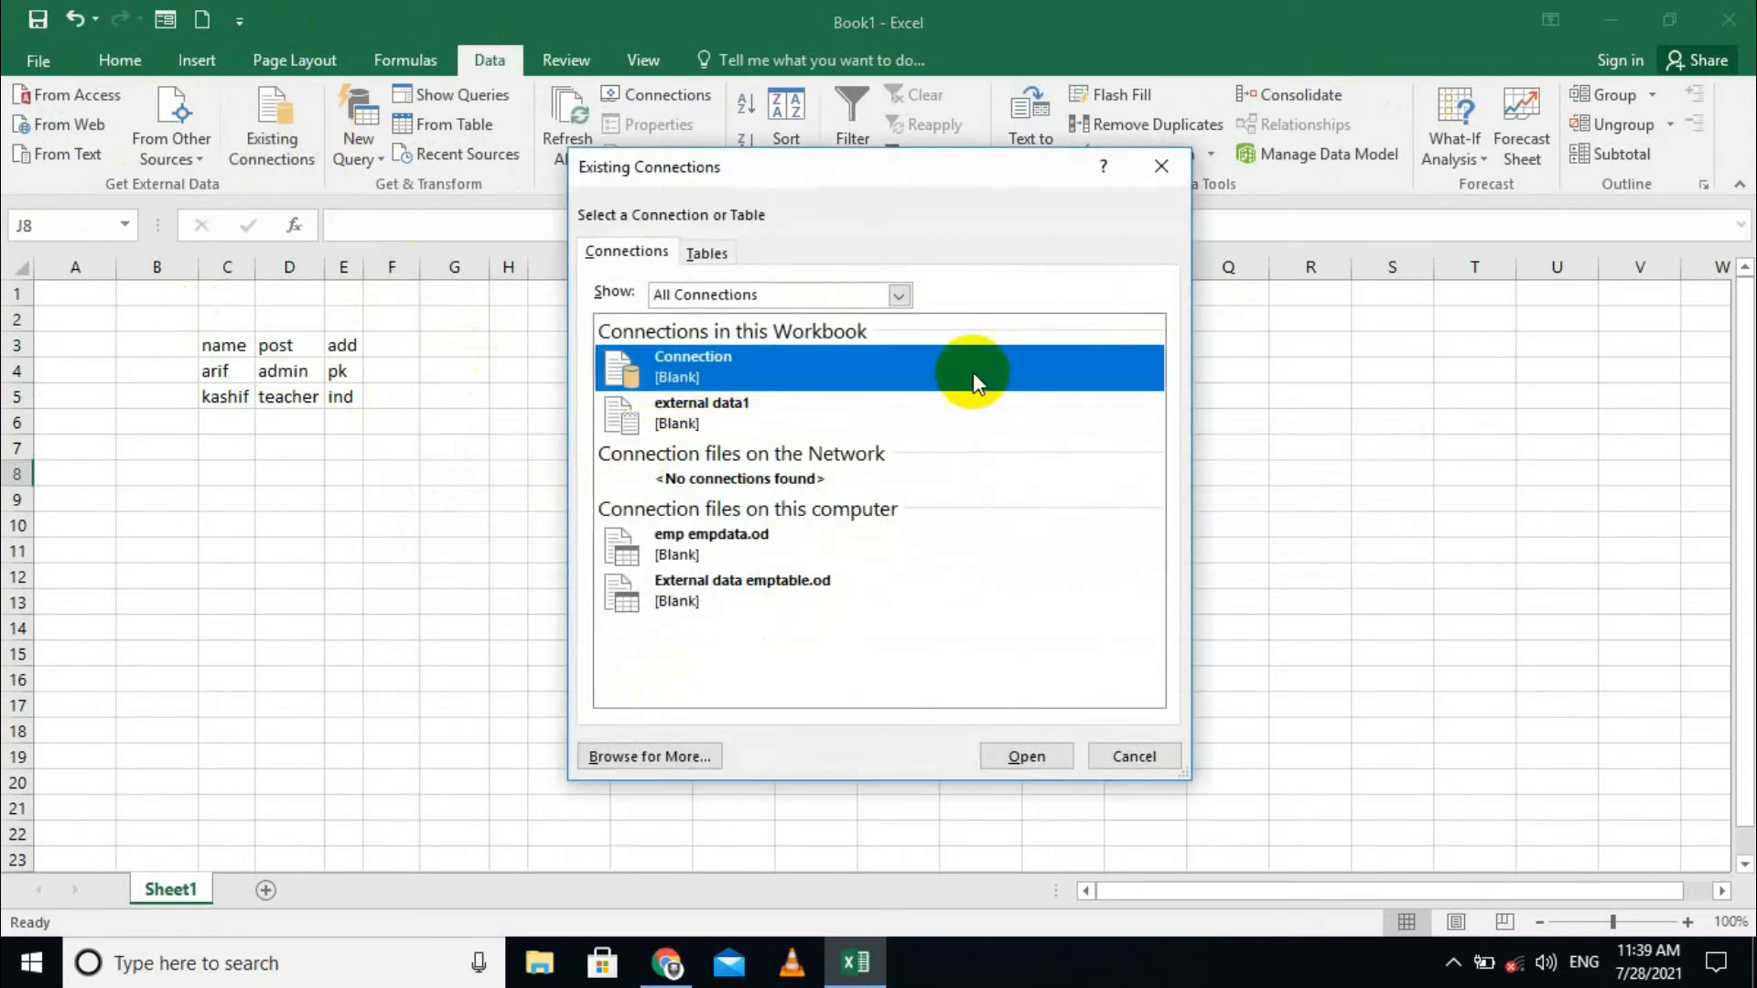
left_click(678, 754)
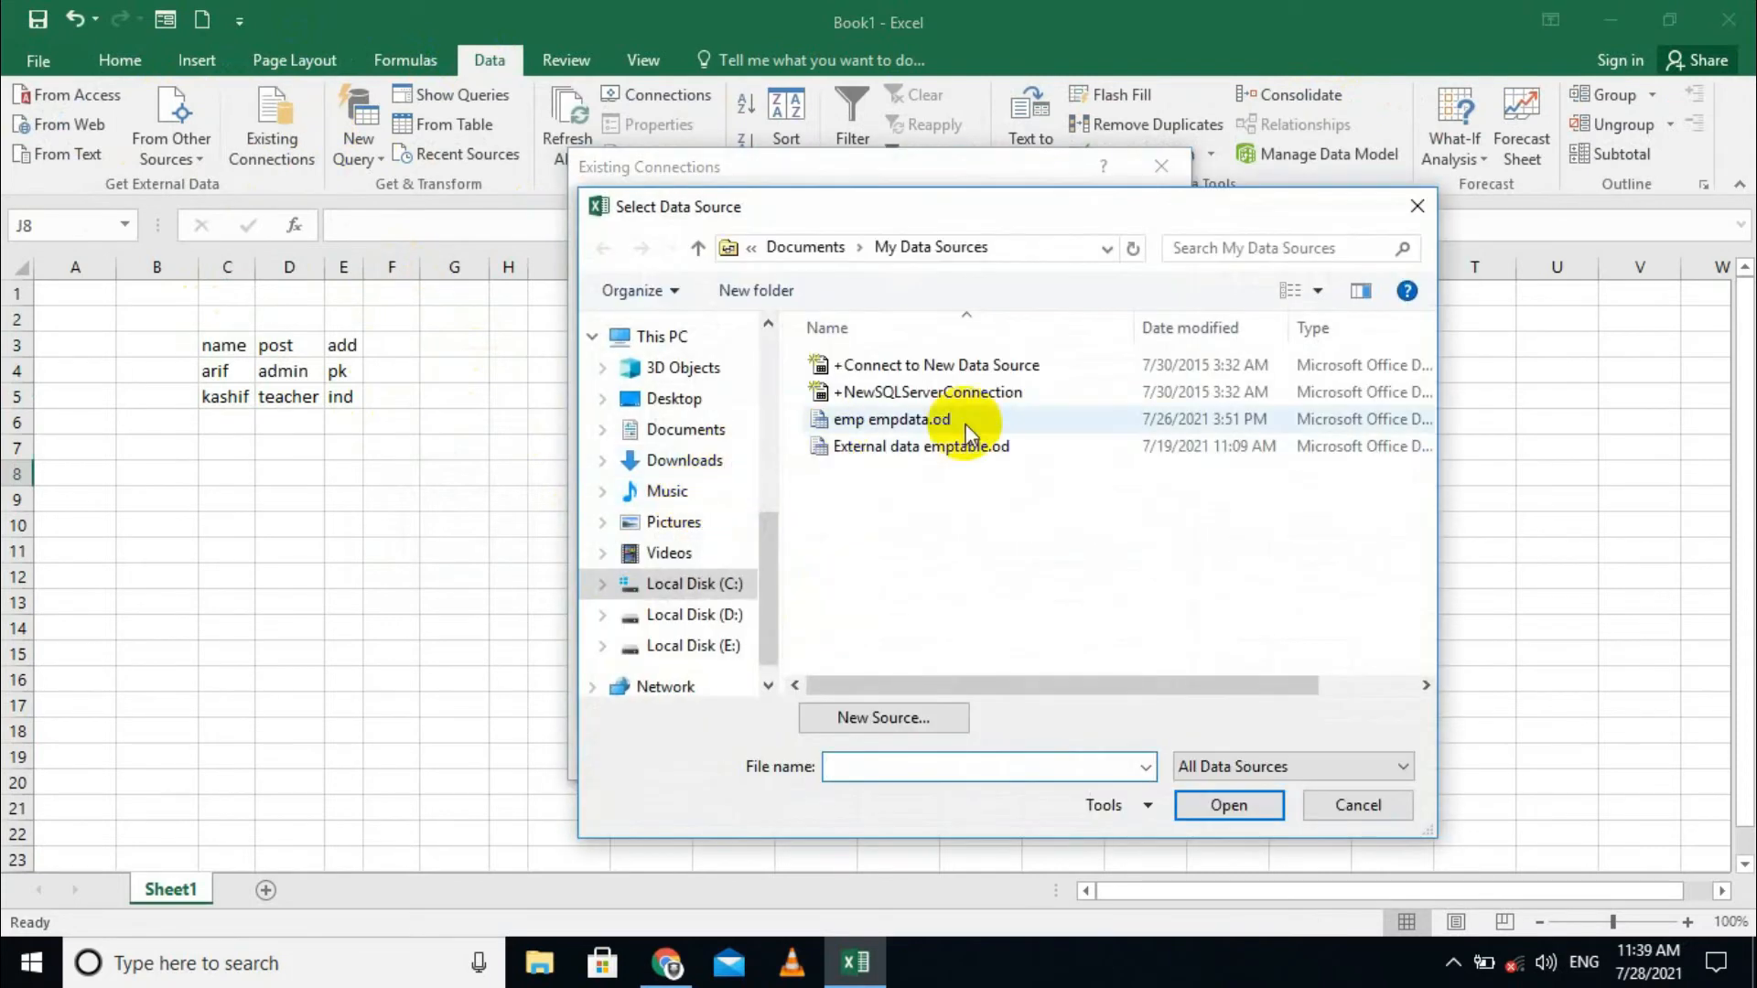
left_click(1360, 810)
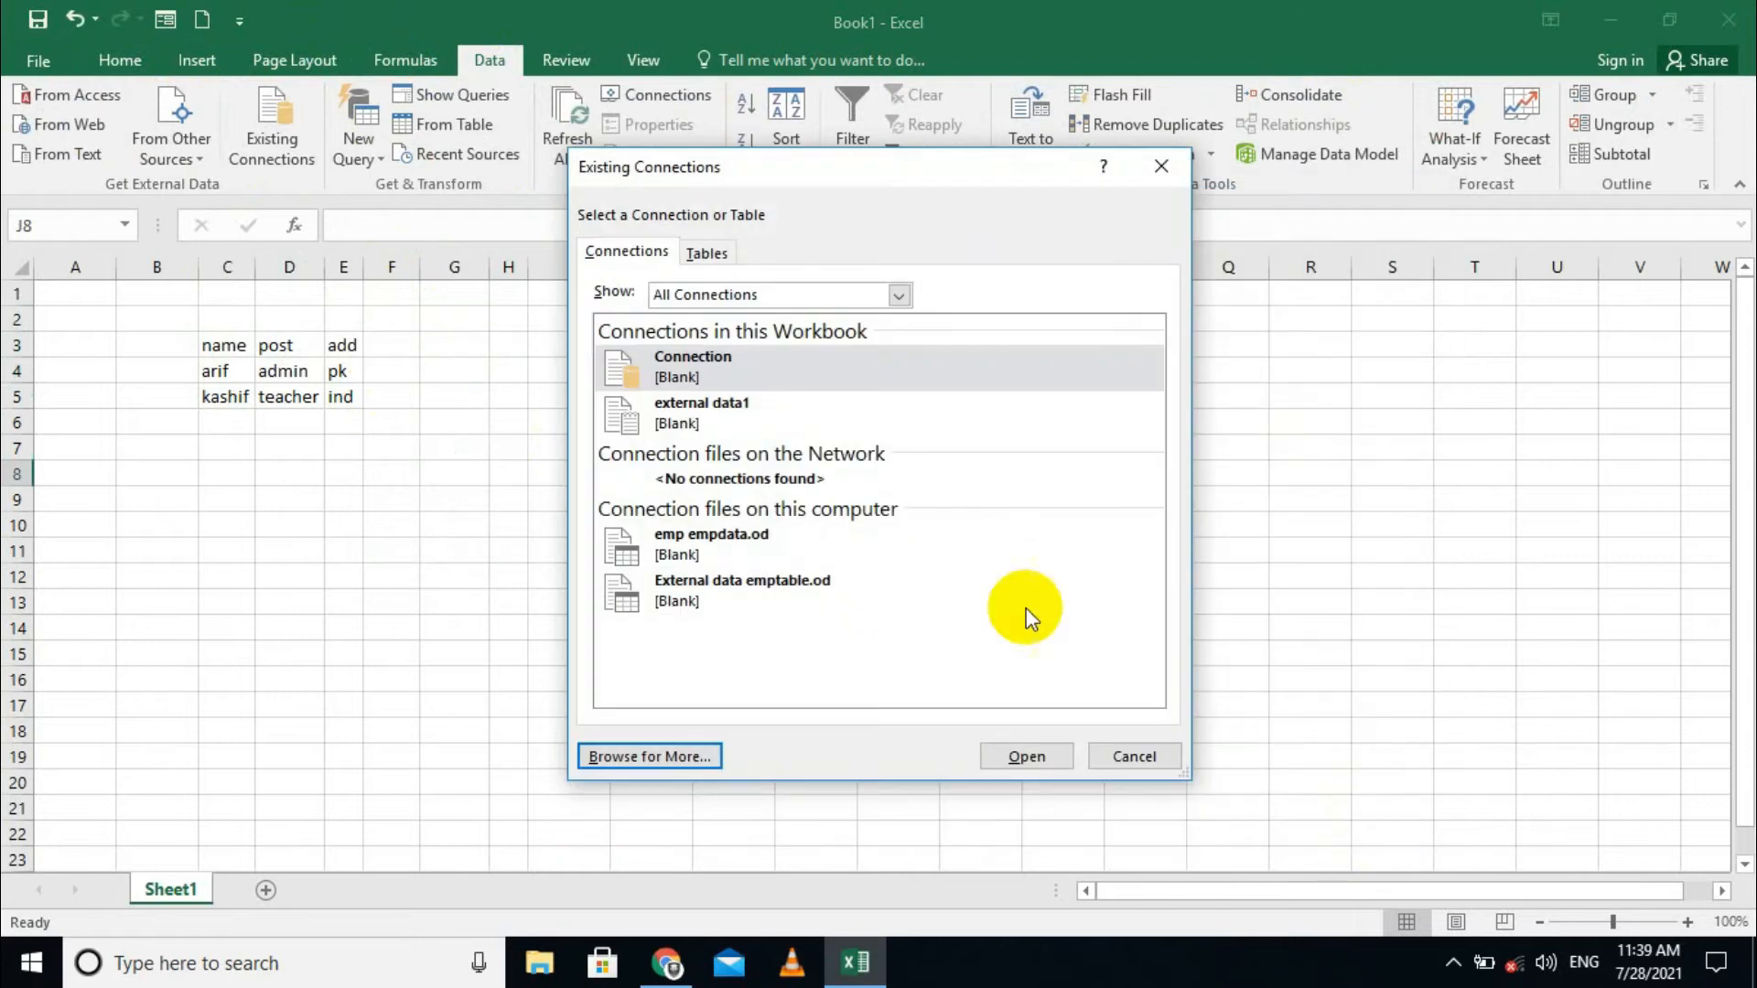
left_click(1121, 756)
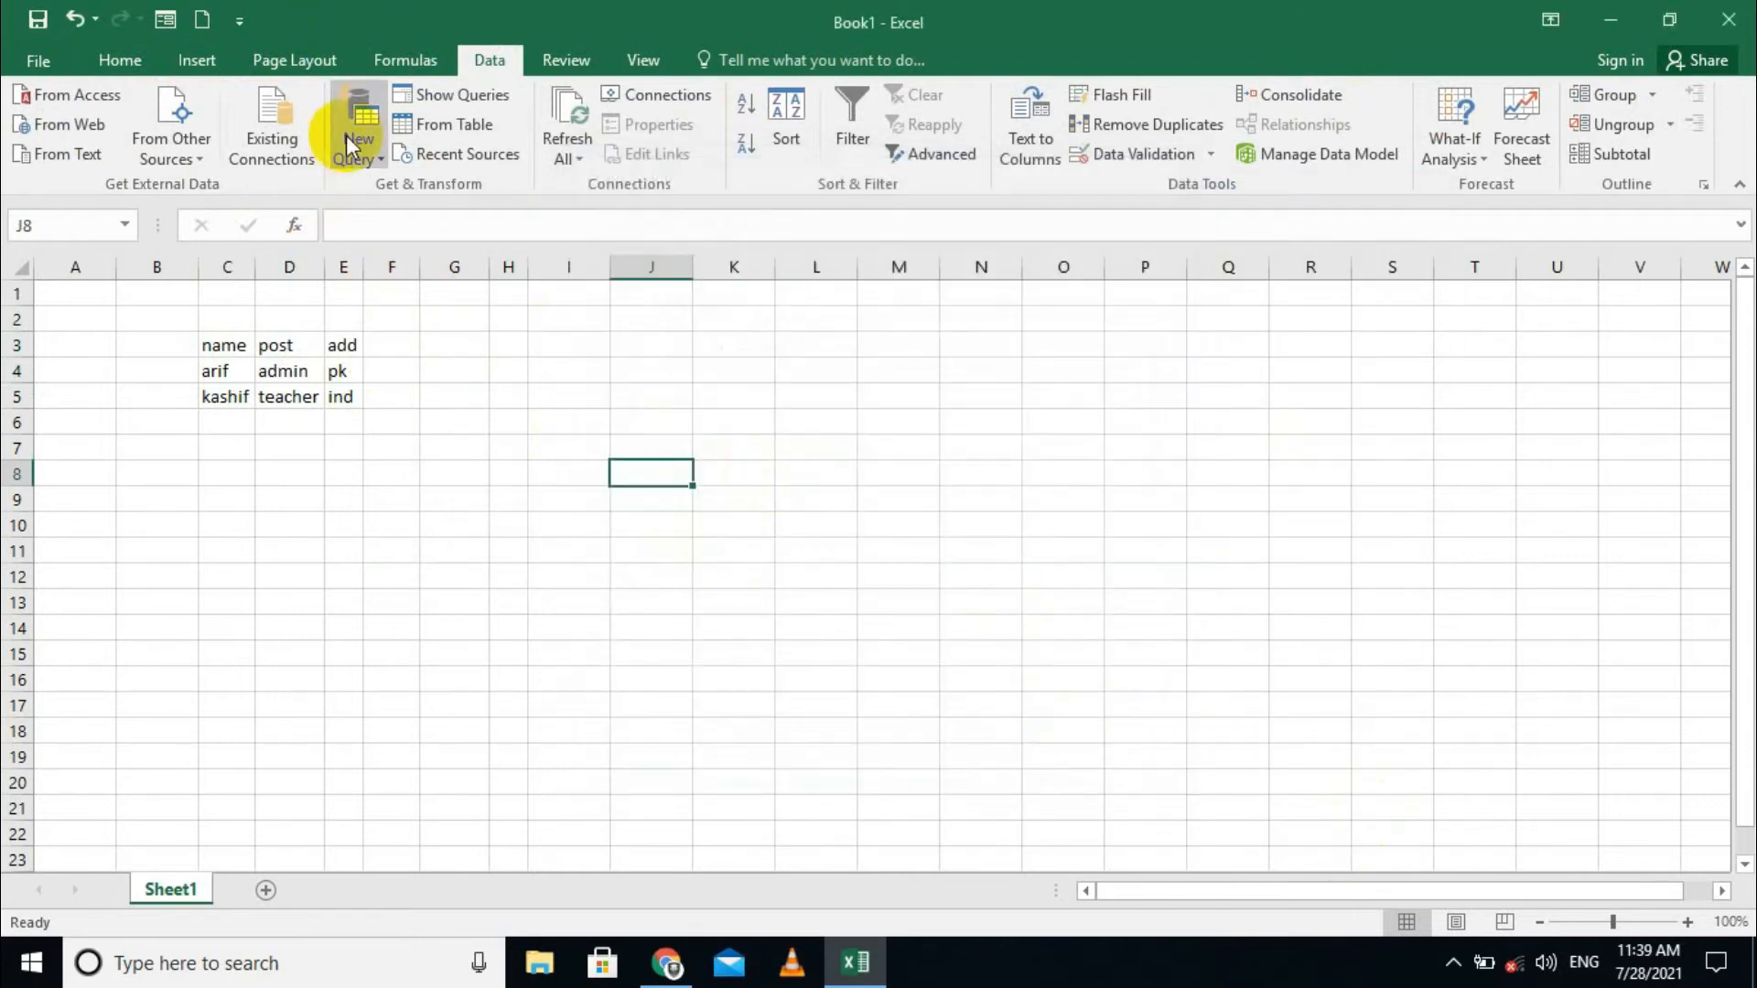
left_click(644, 547)
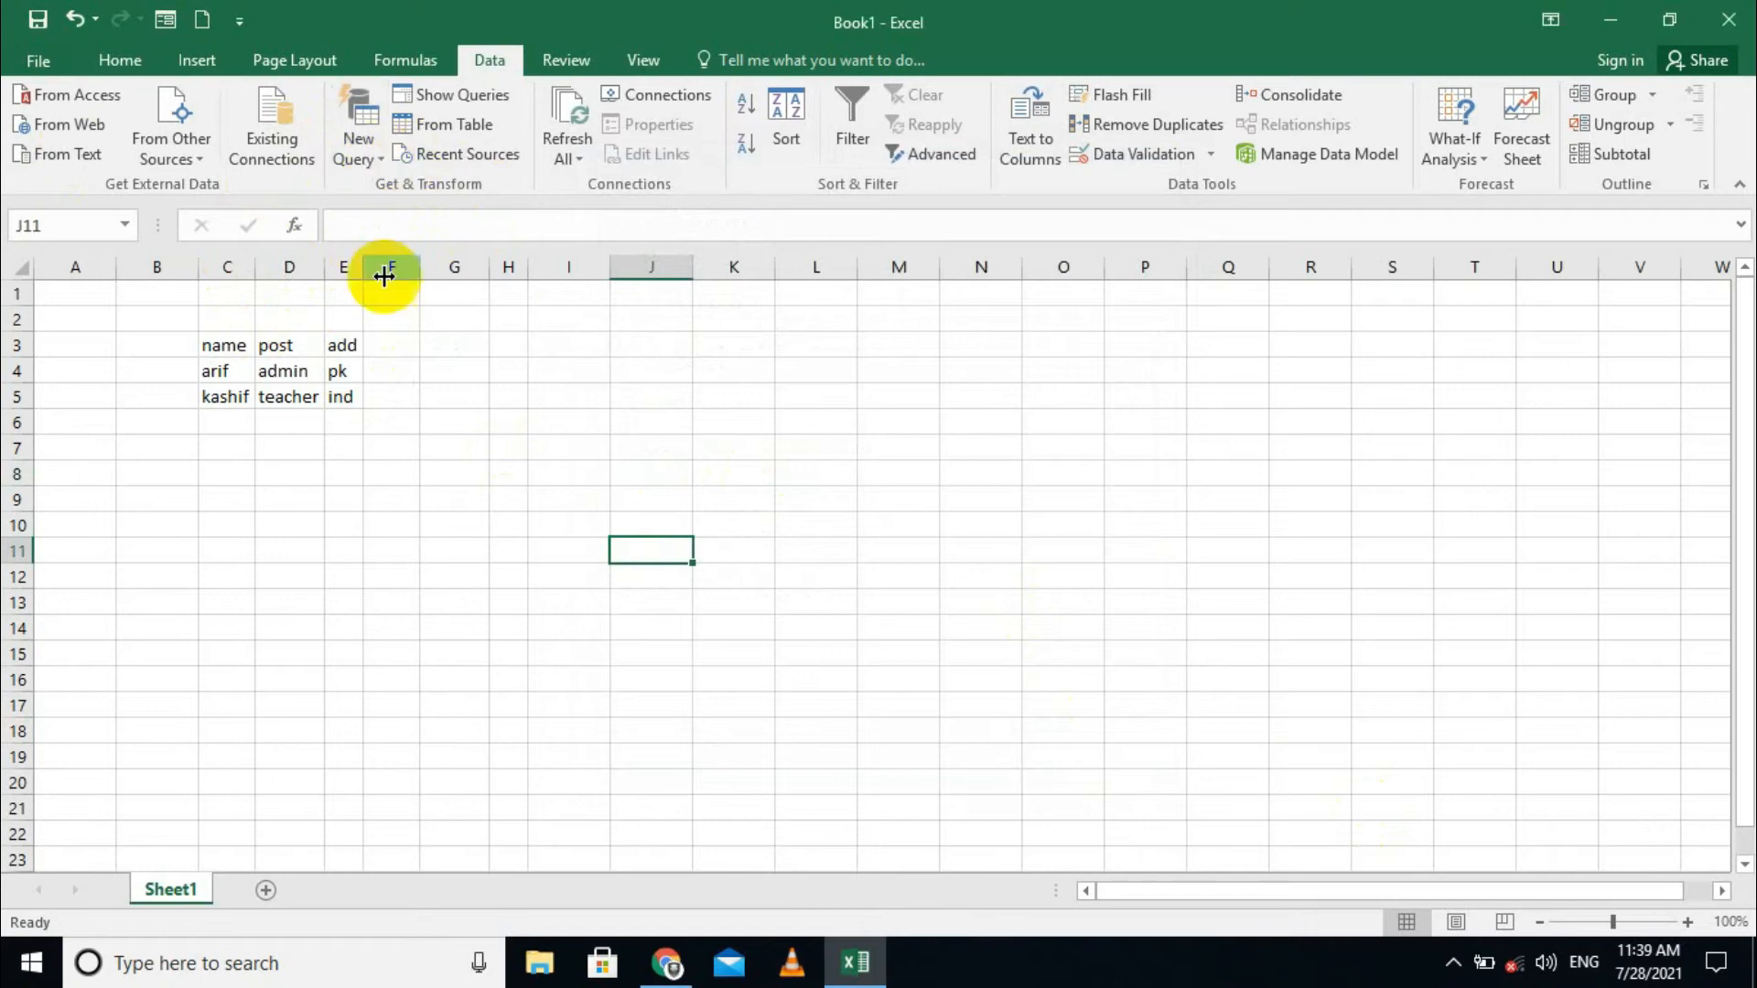
left_click(373, 155)
left_click(679, 489)
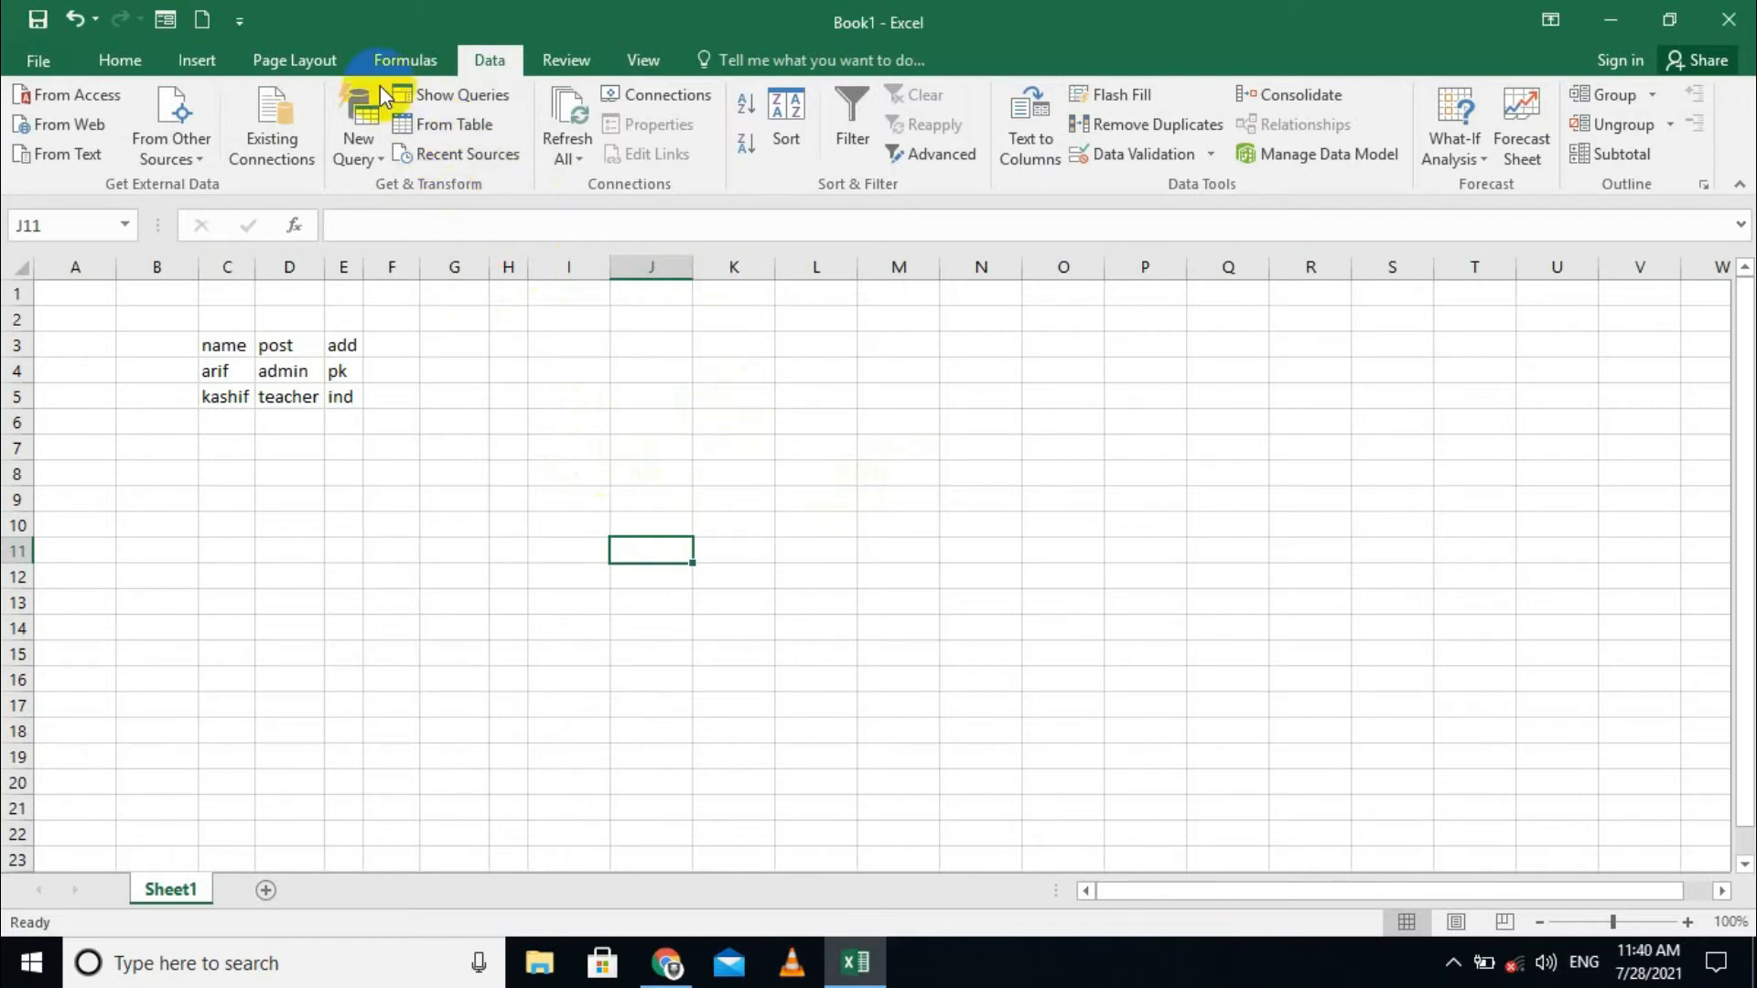
Create a new query from the tab-delimited text file "external data" on the Desktop and open it for editing in Power Query Editor
left_click(366, 157)
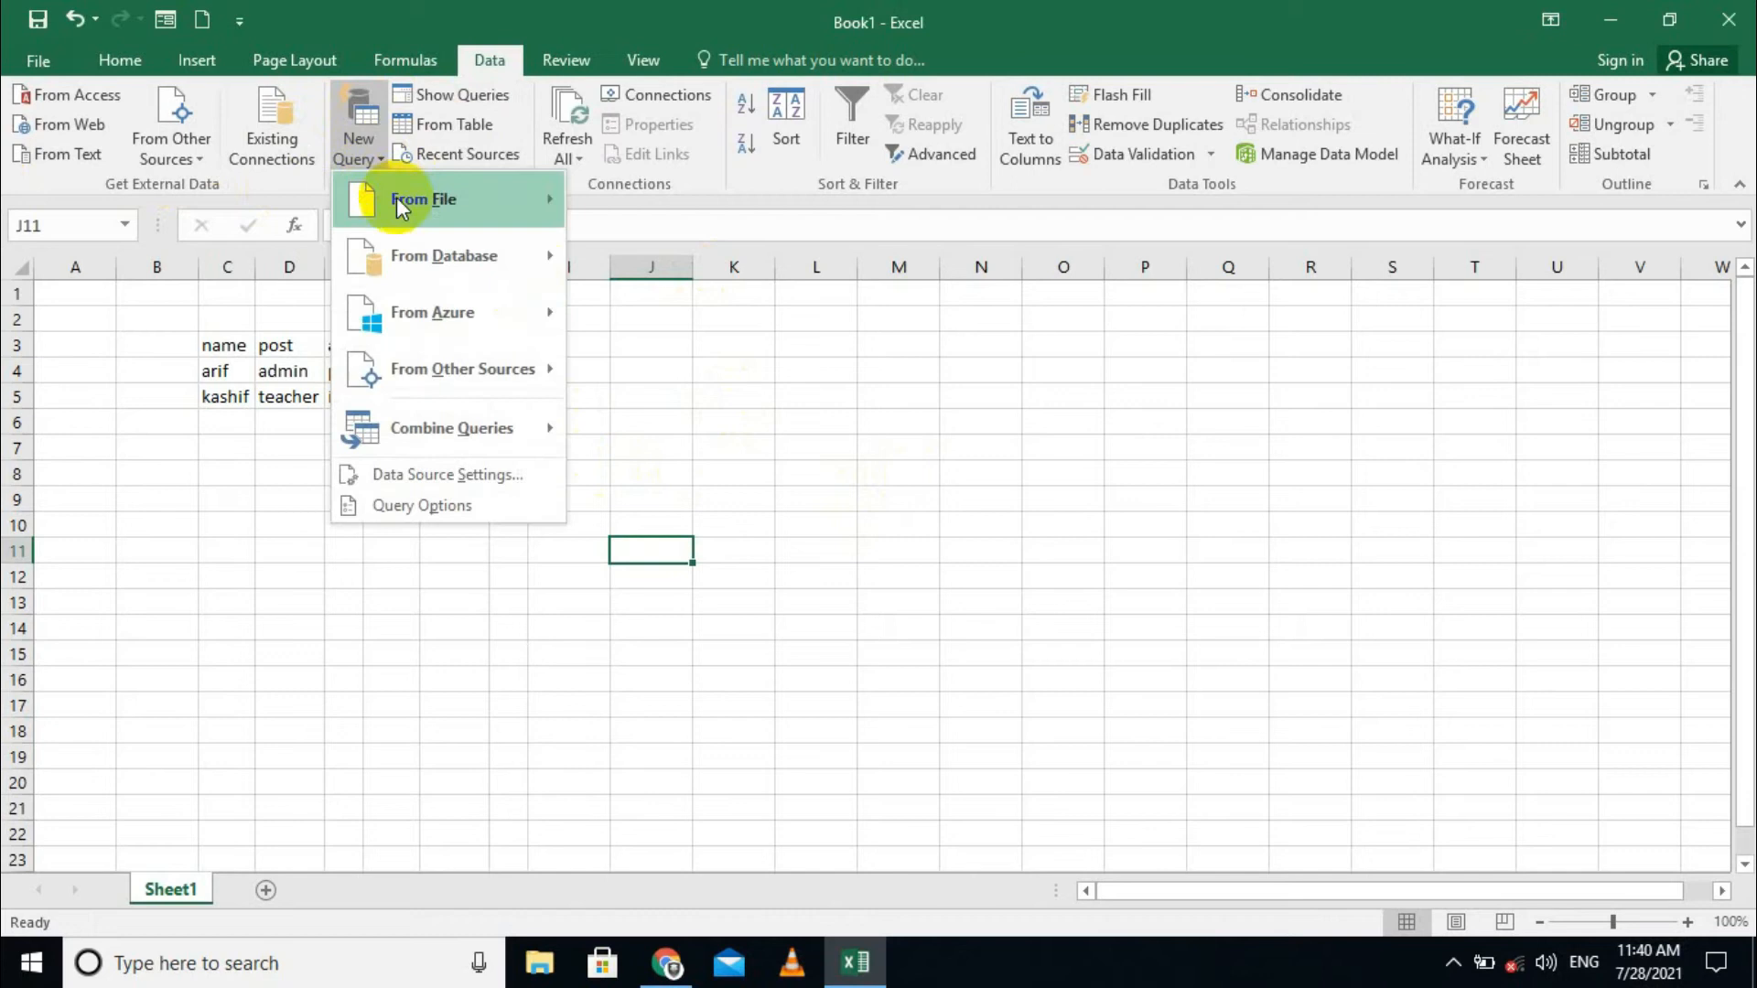
mouse_move(487, 208)
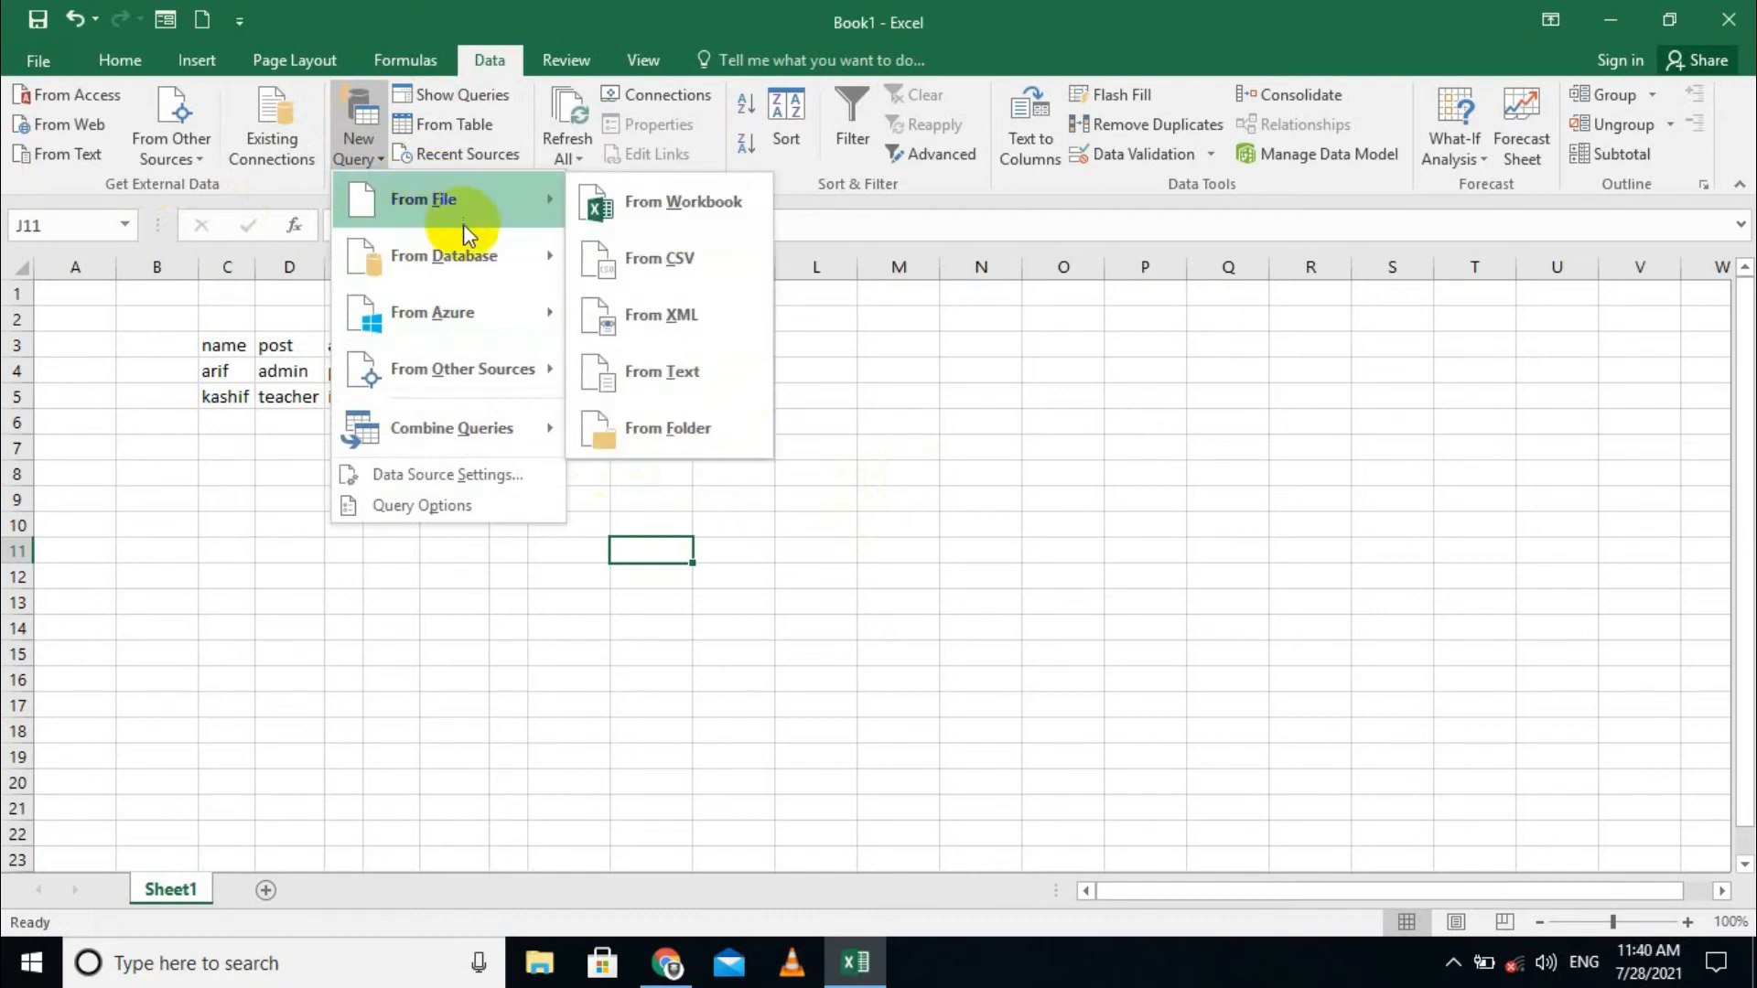
mouse_move(522, 357)
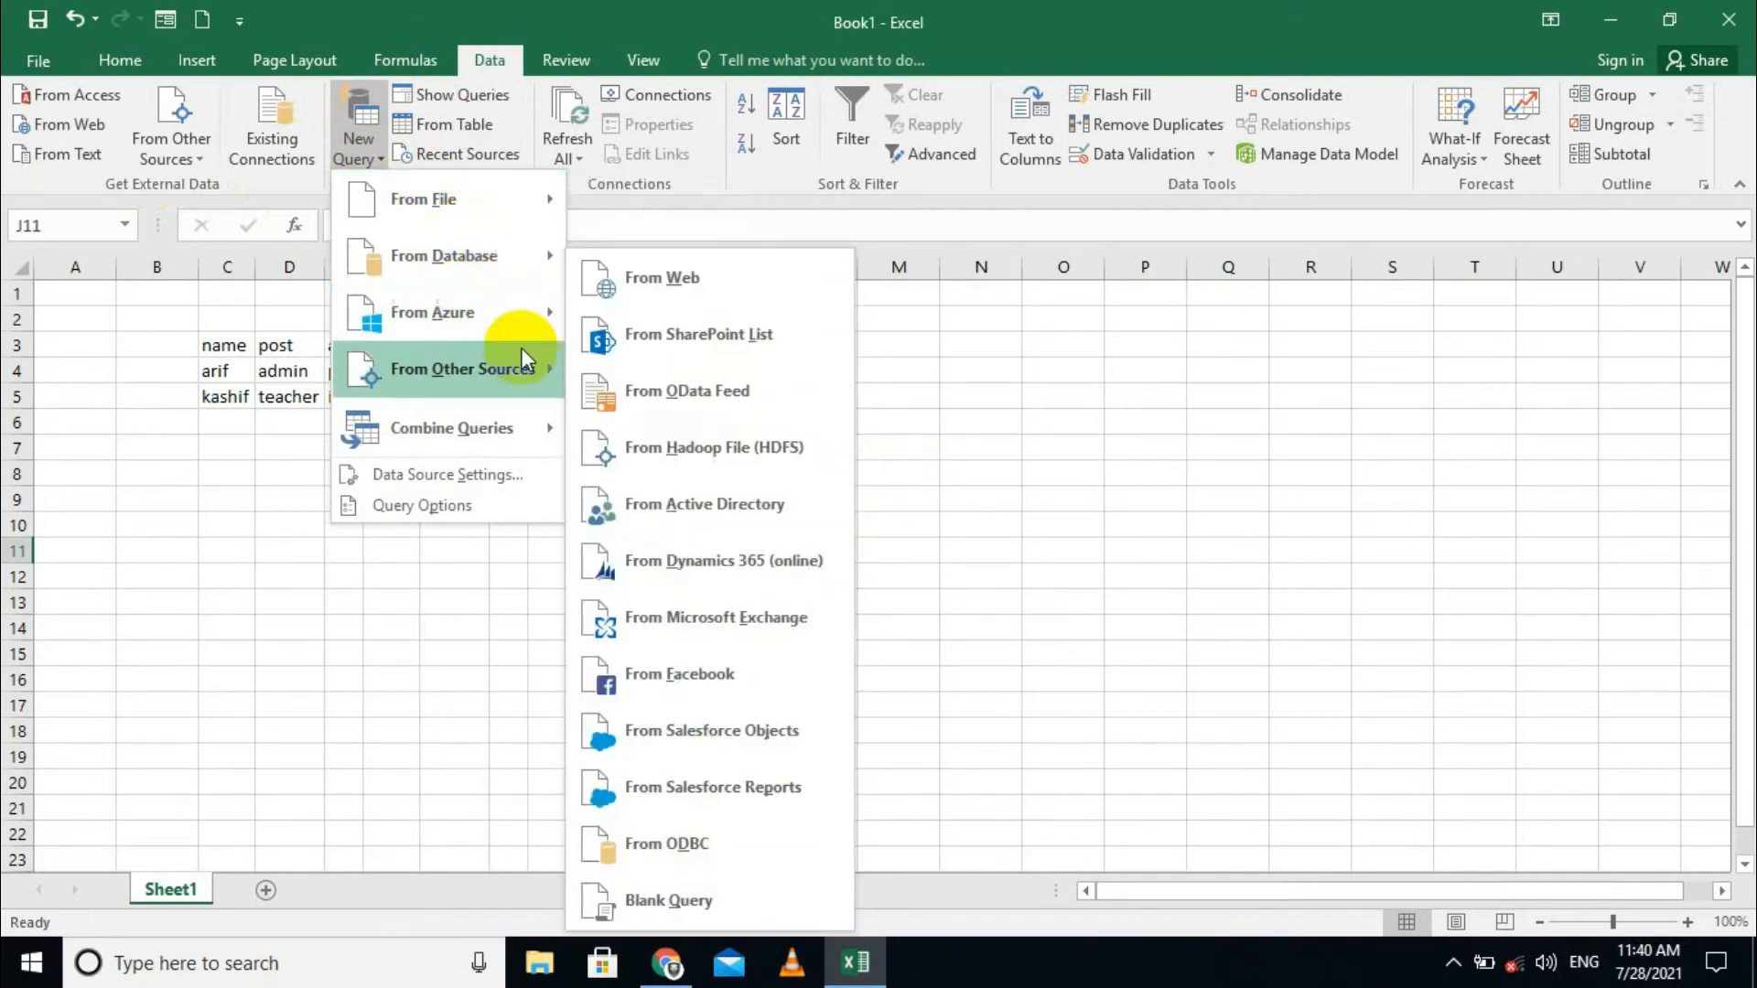
mouse_move(449, 427)
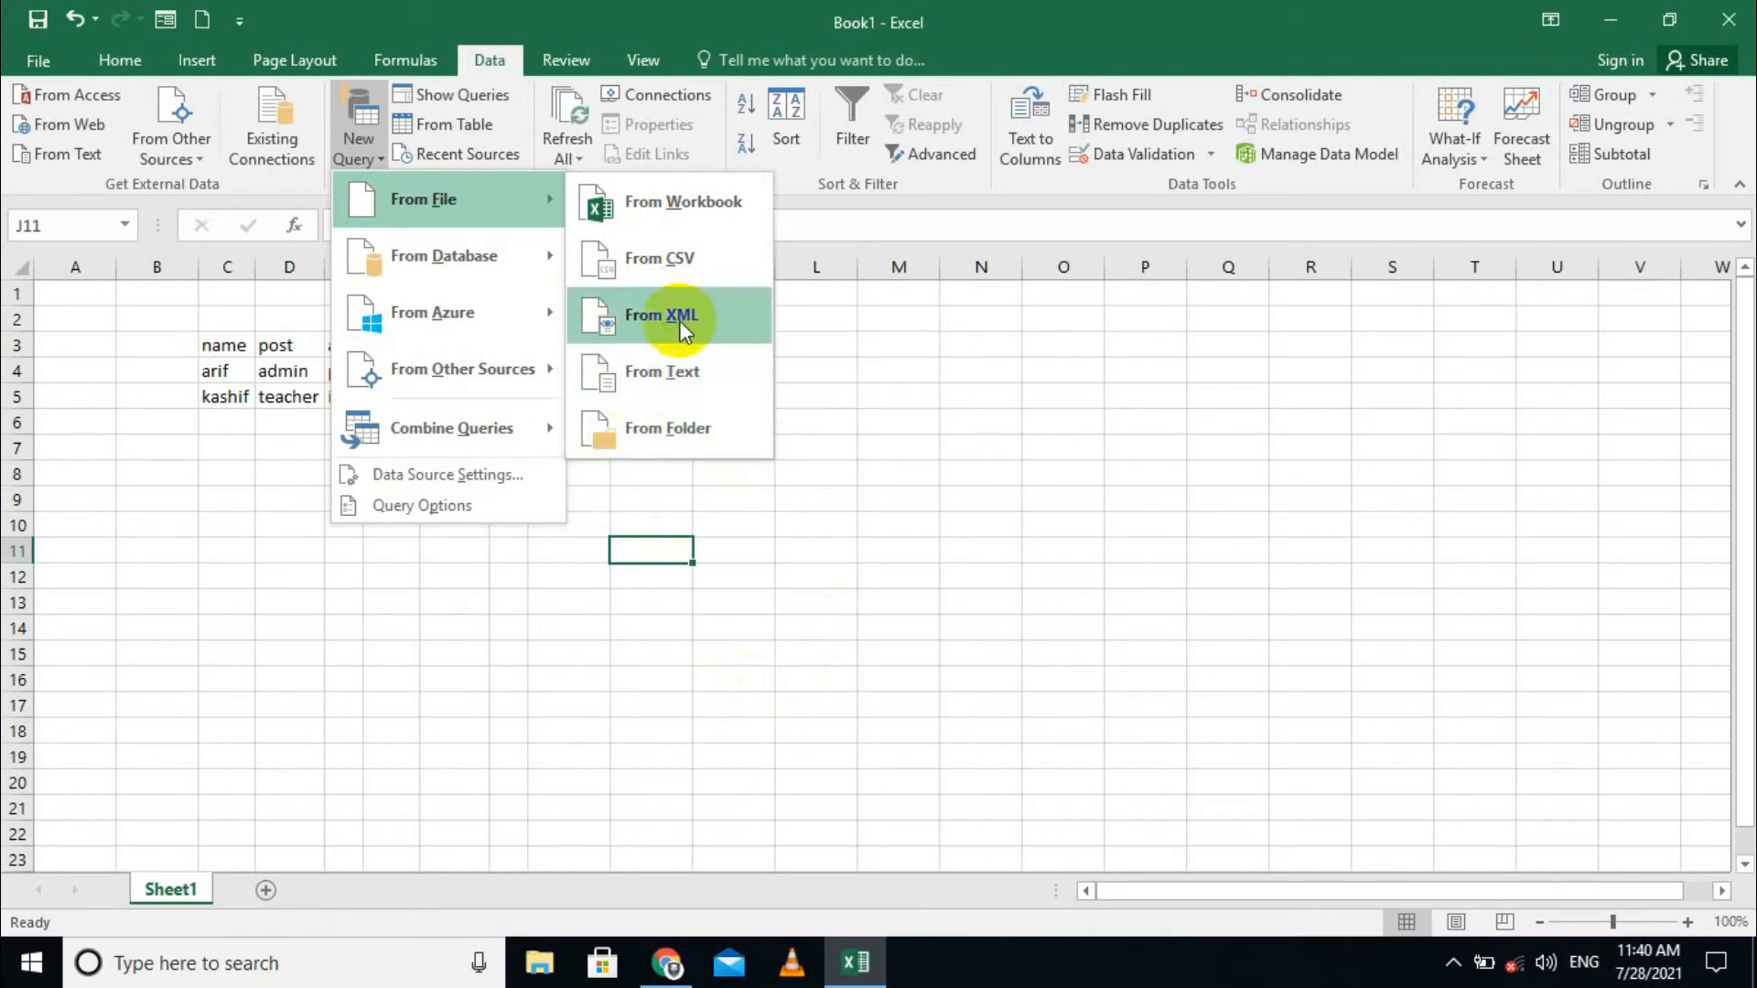
left_click(688, 383)
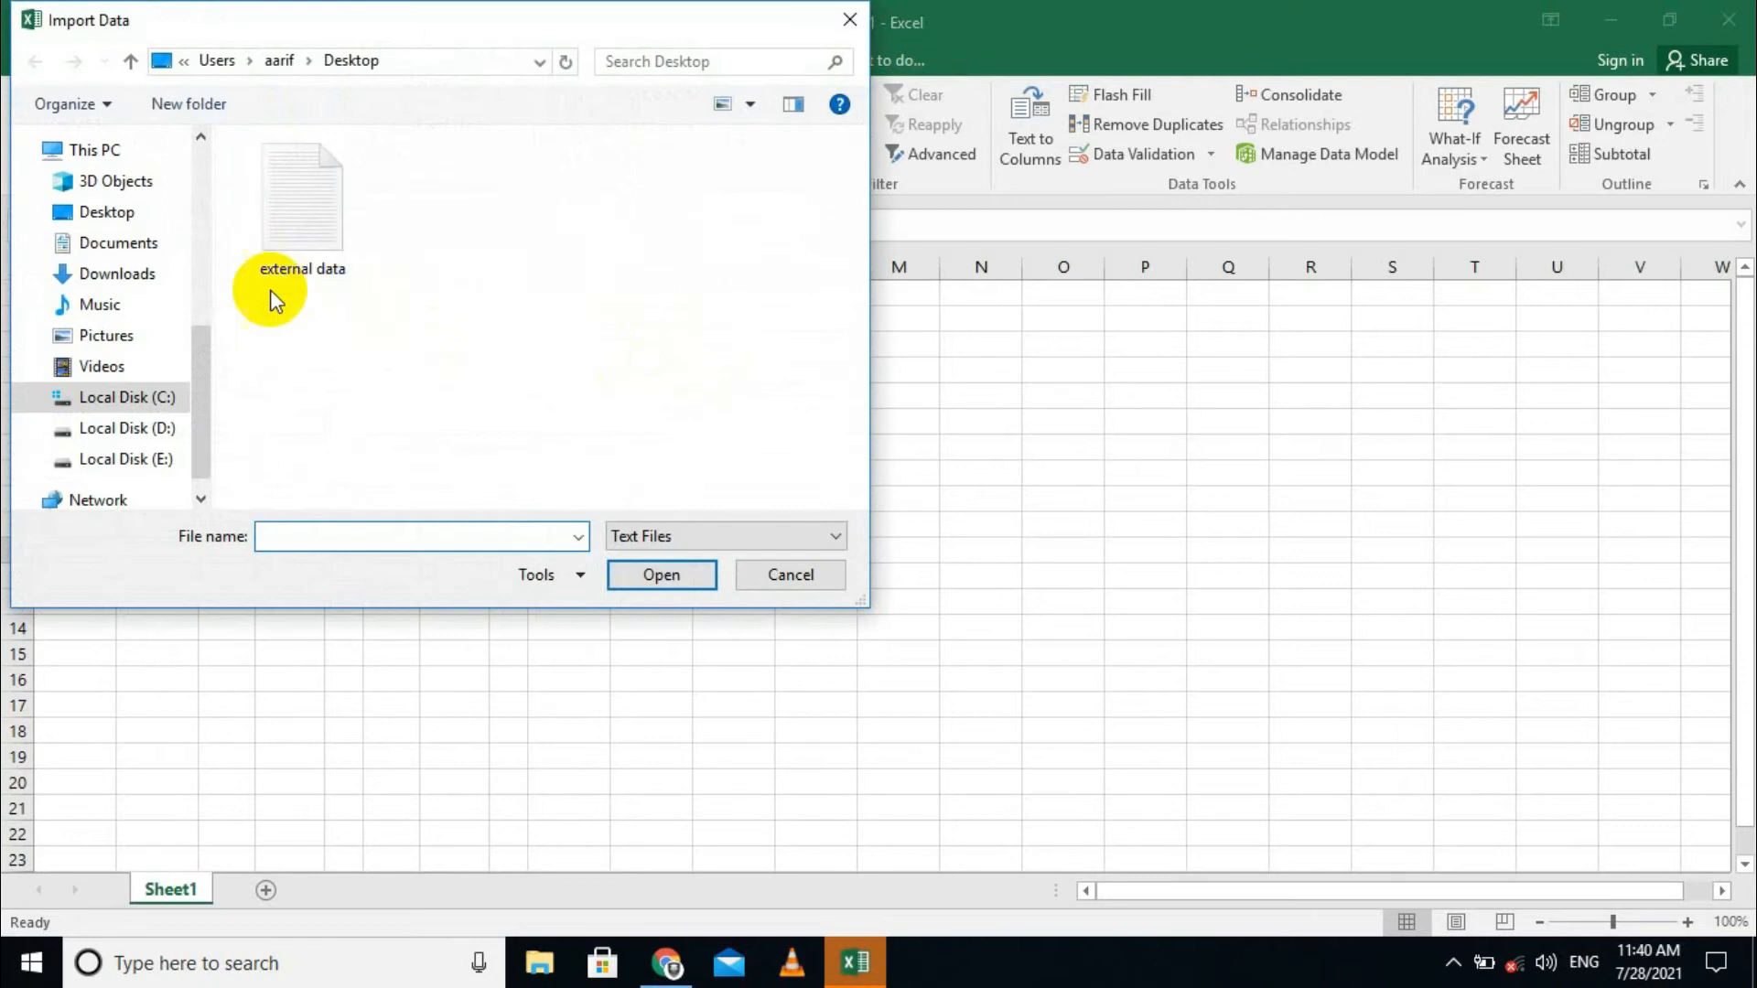
left_click(119, 220)
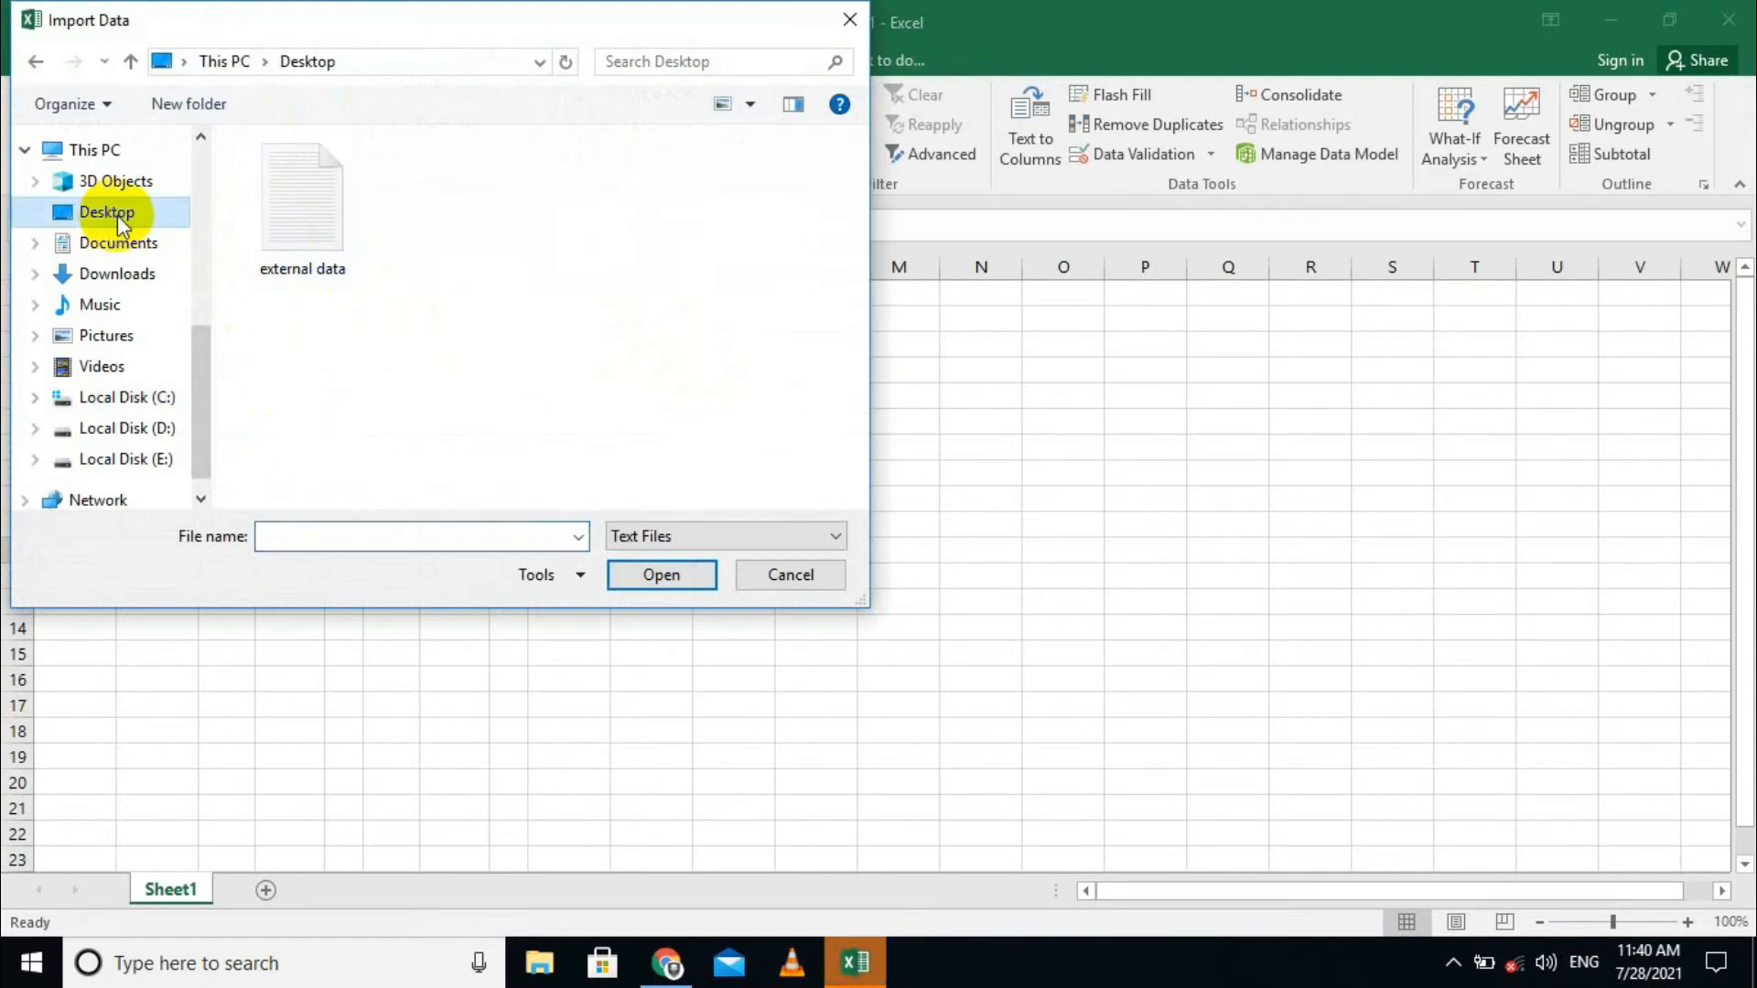
double_click(320, 240)
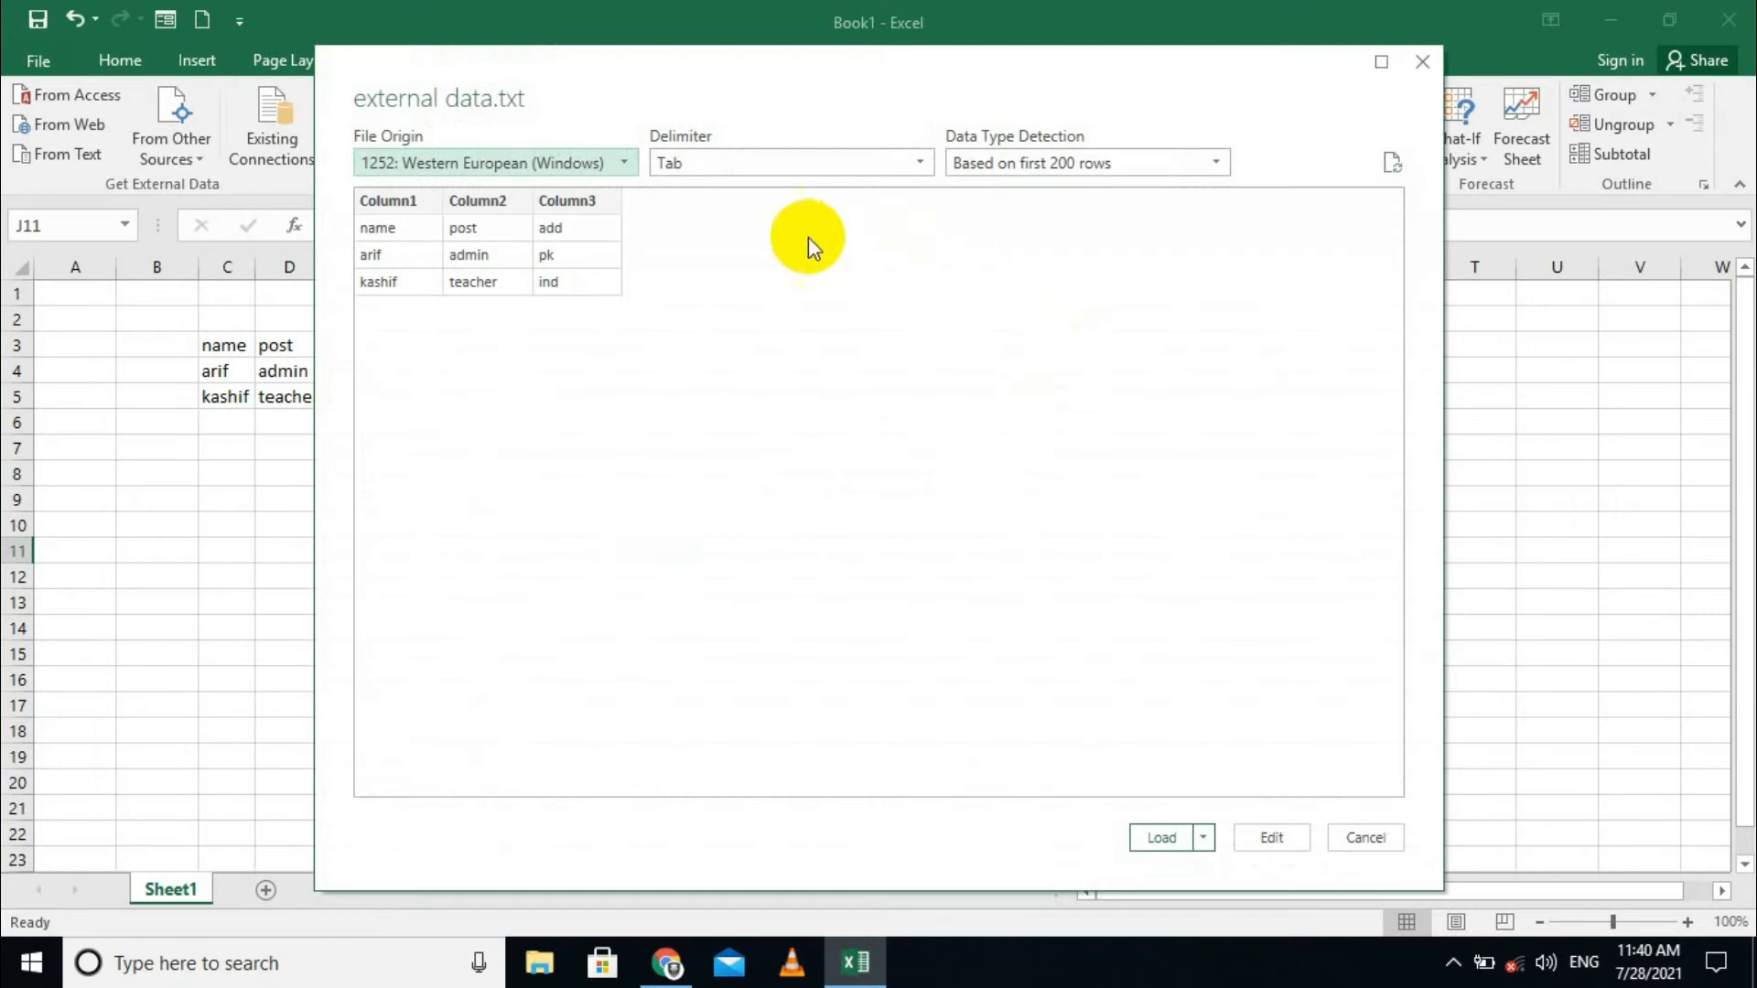
left_click(1155, 838)
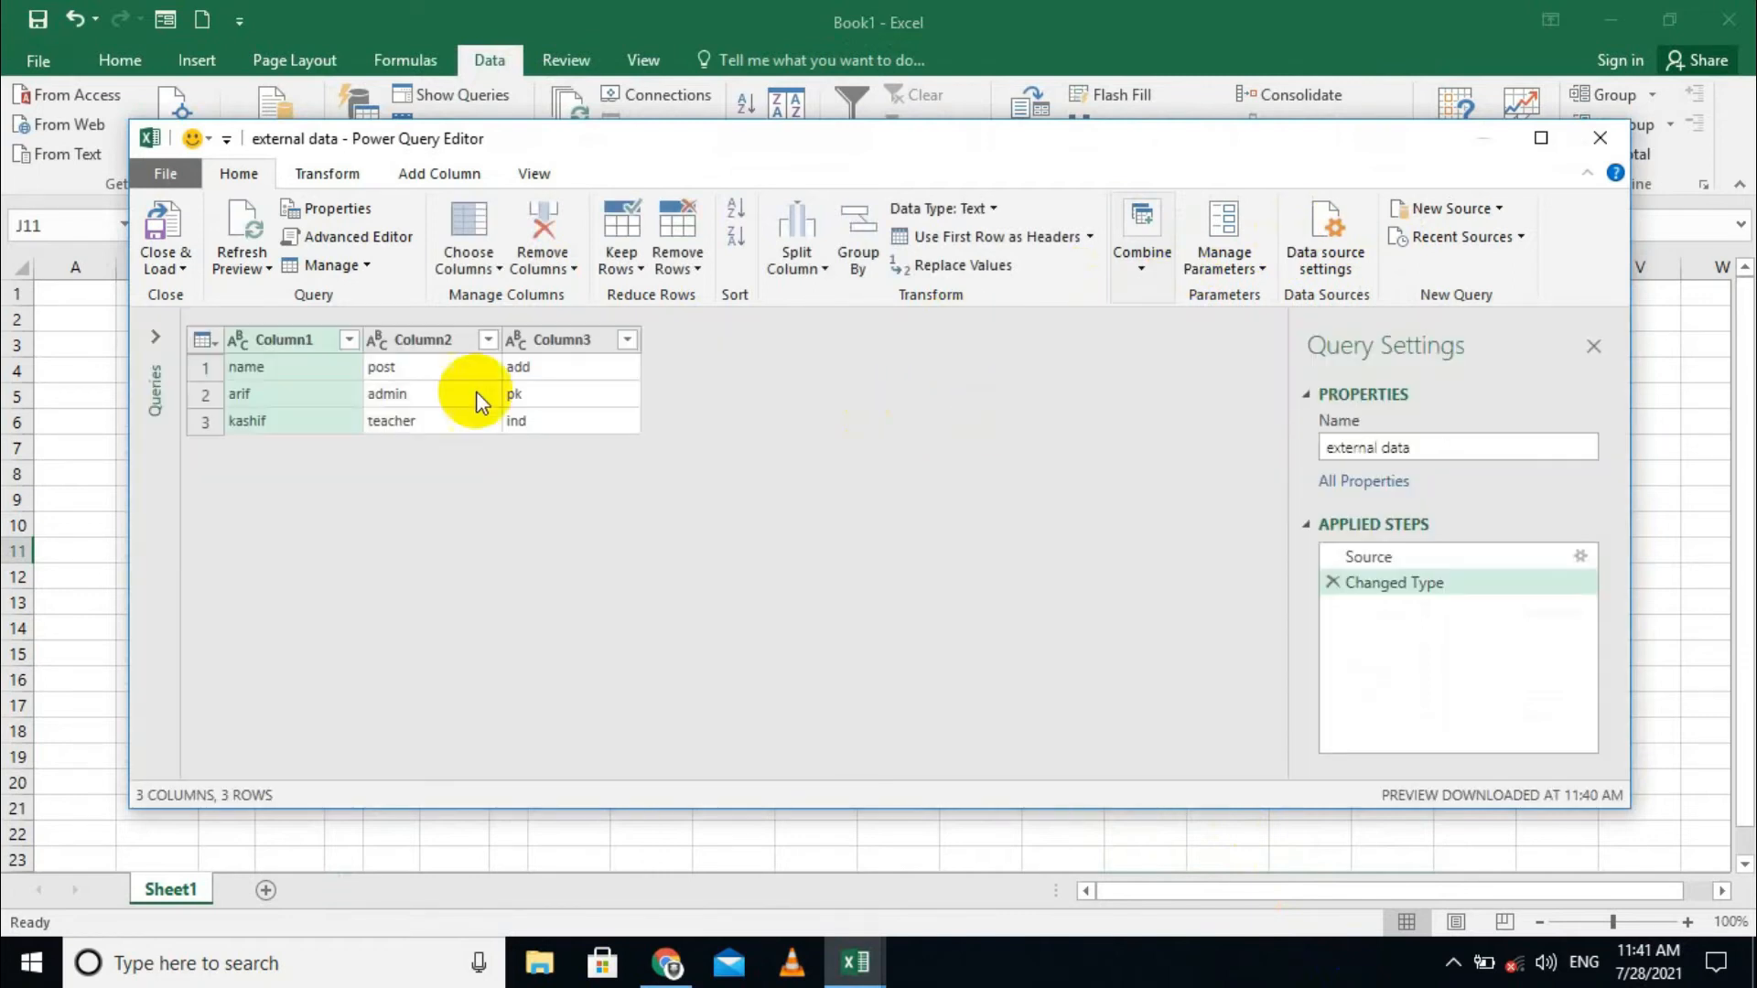
Select Column2 and review the options for removing columns, removing or keeping rows, and combining queries
left_click(432, 340)
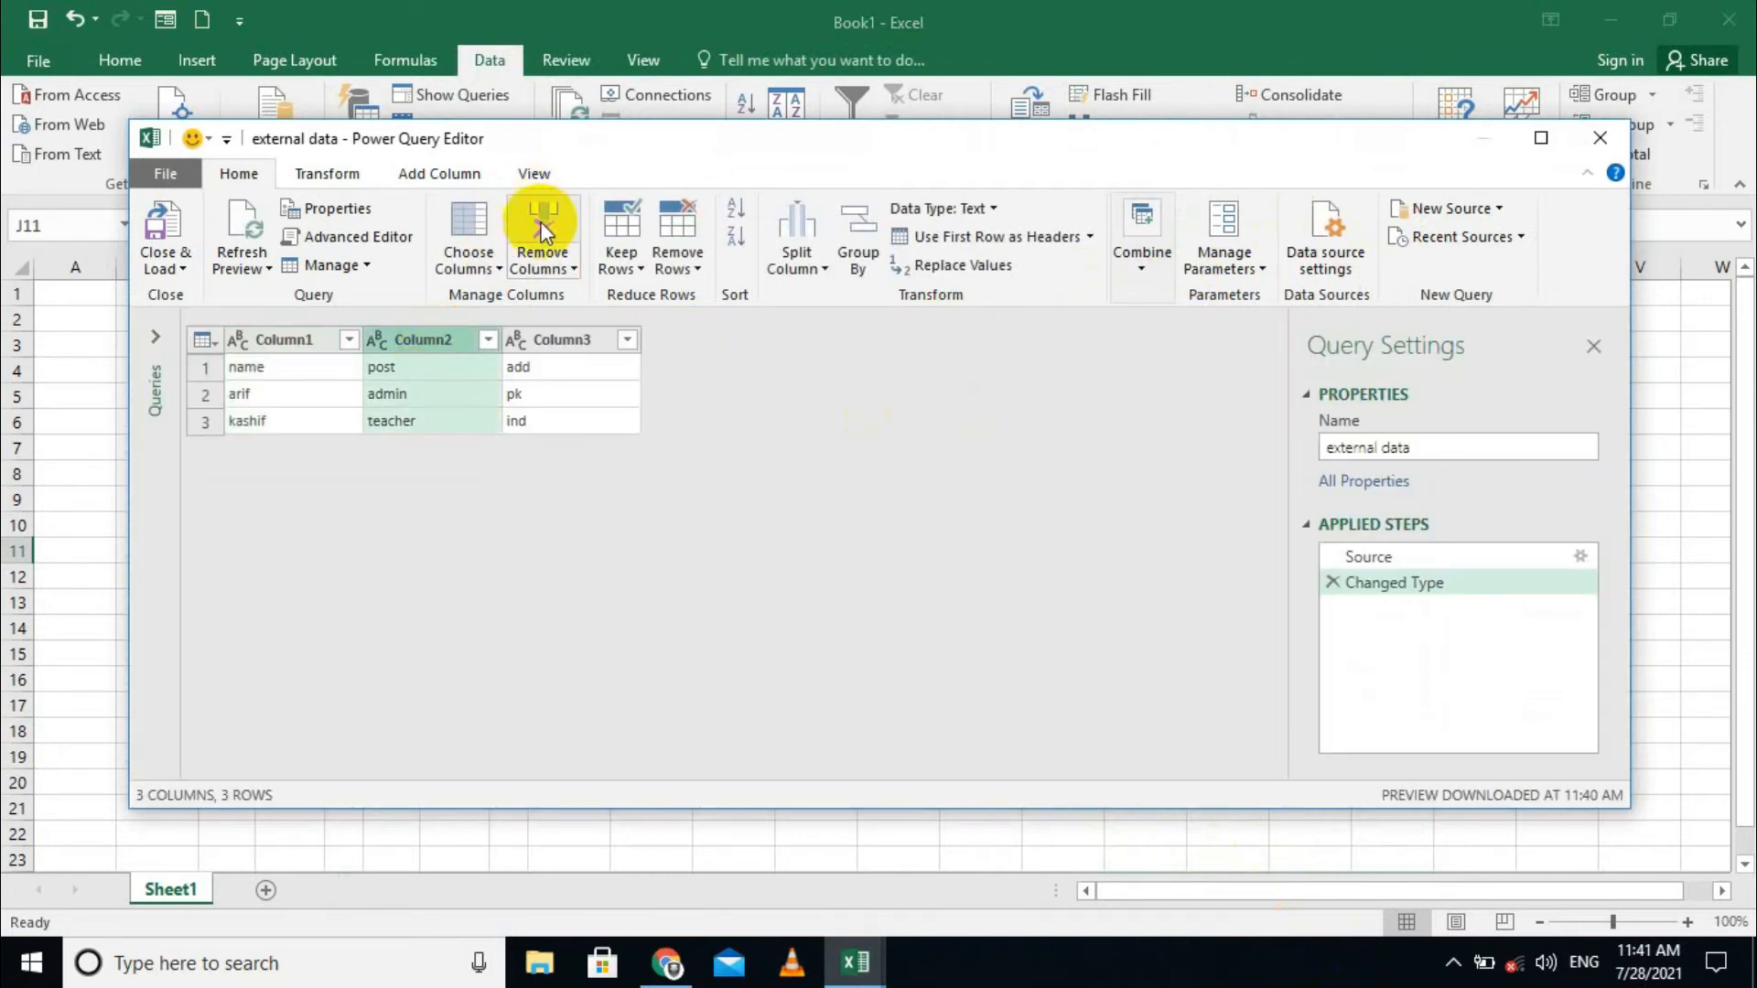
left_click(574, 269)
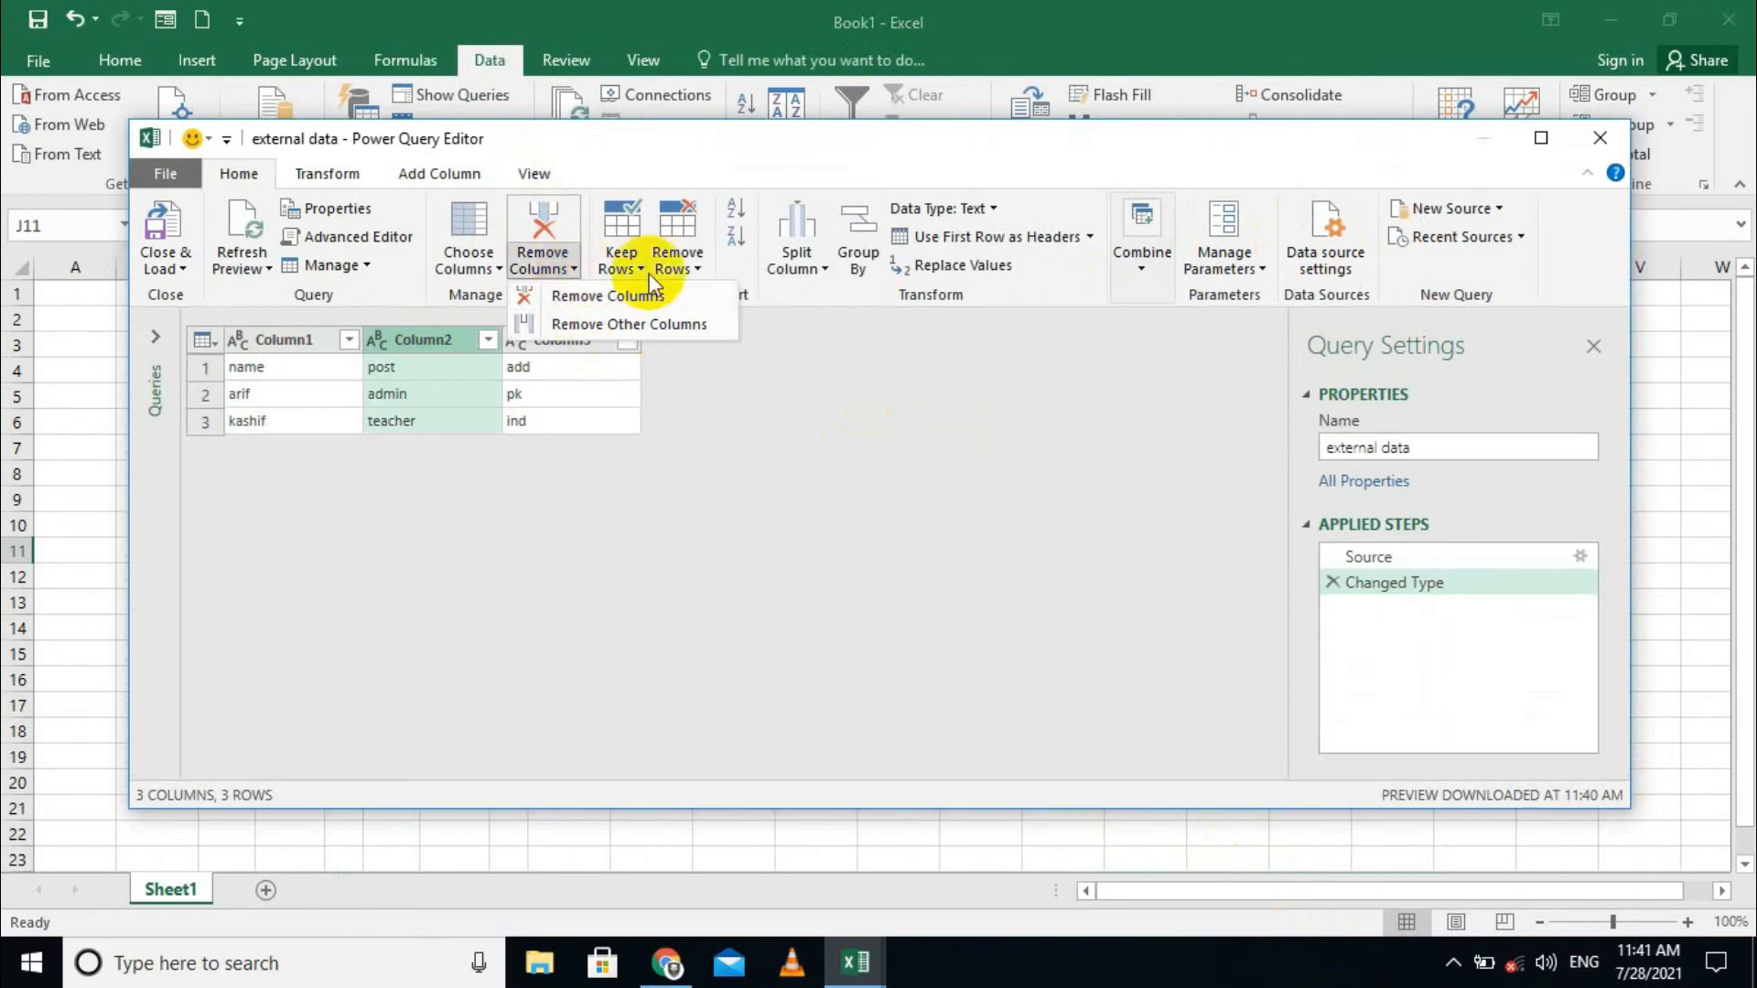
left_click(679, 258)
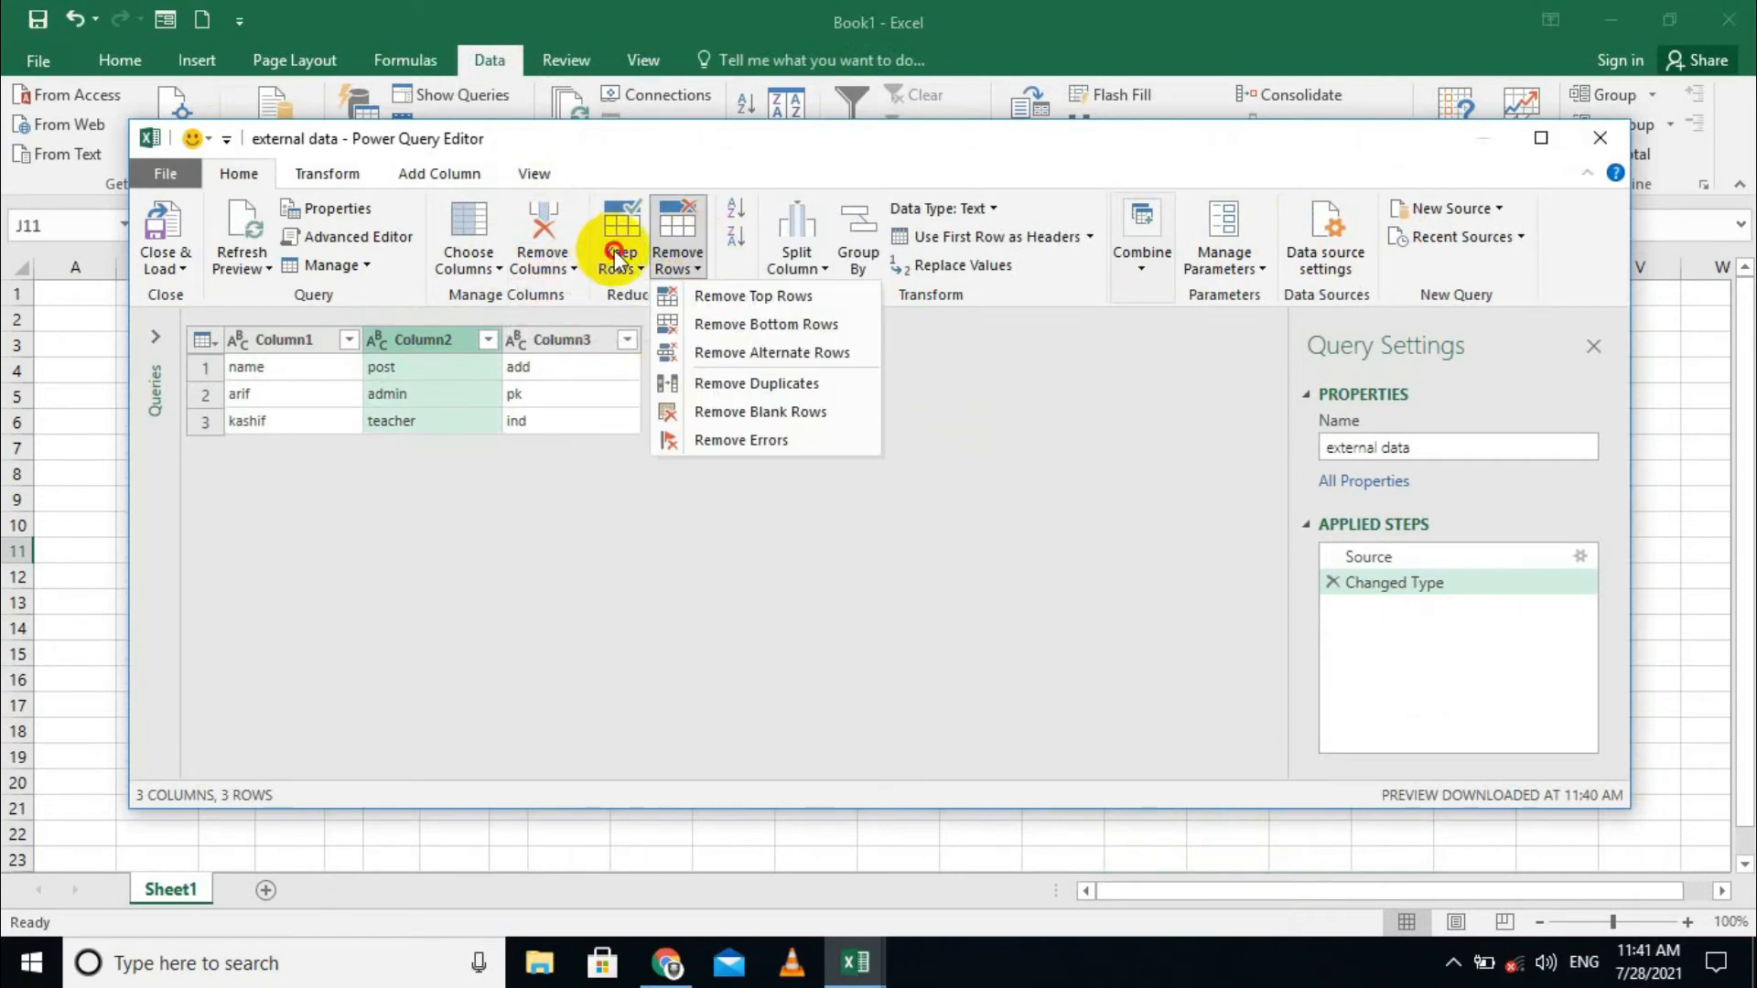
left_click(617, 259)
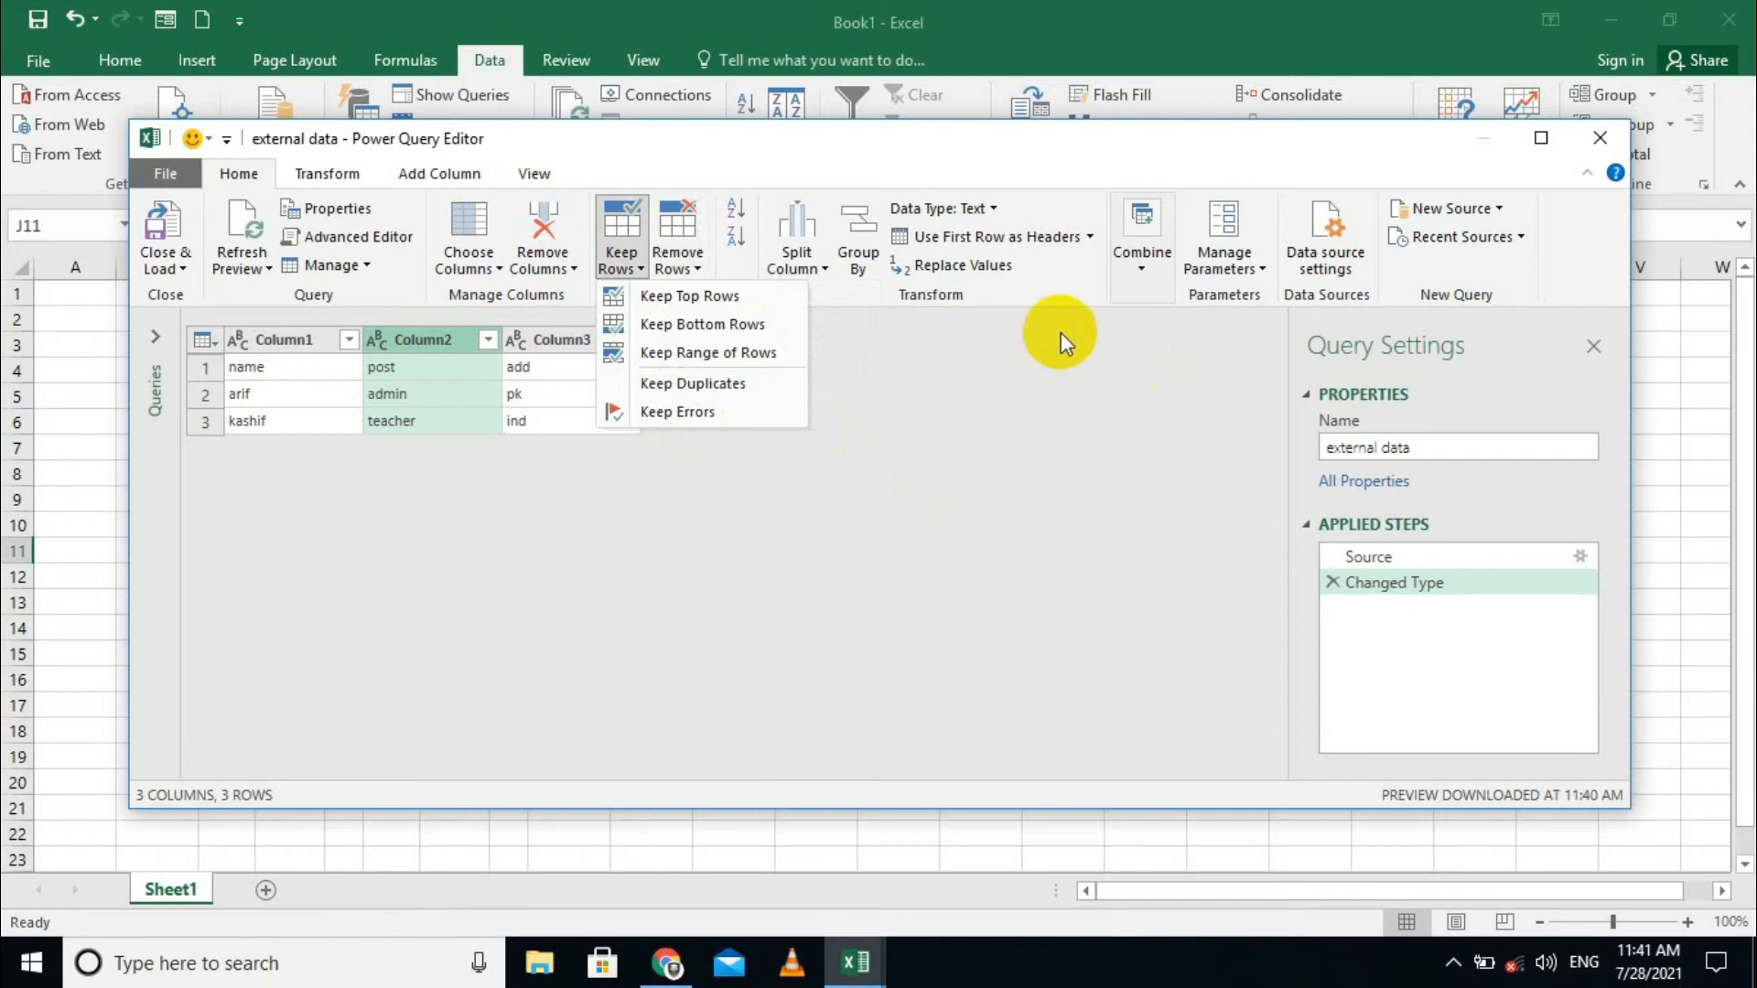
left_click(1148, 275)
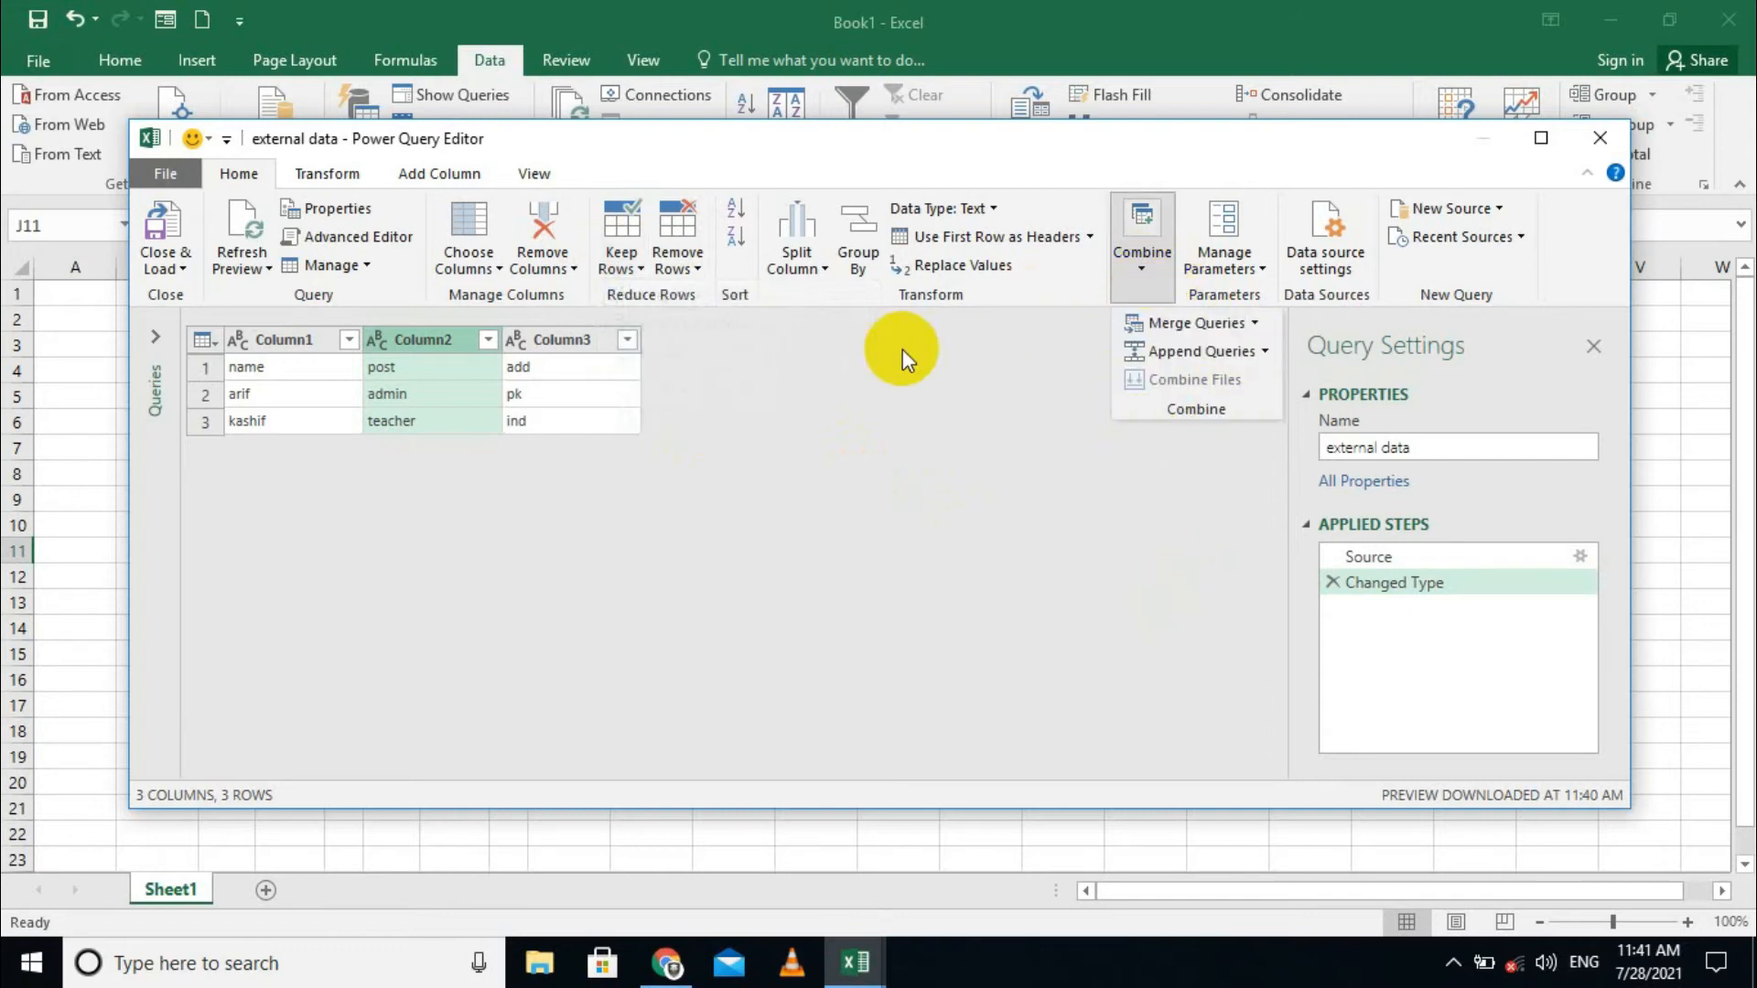
Close the Power Query Editor and keep the changes so the query loads into the workbook
left_click(1607, 128)
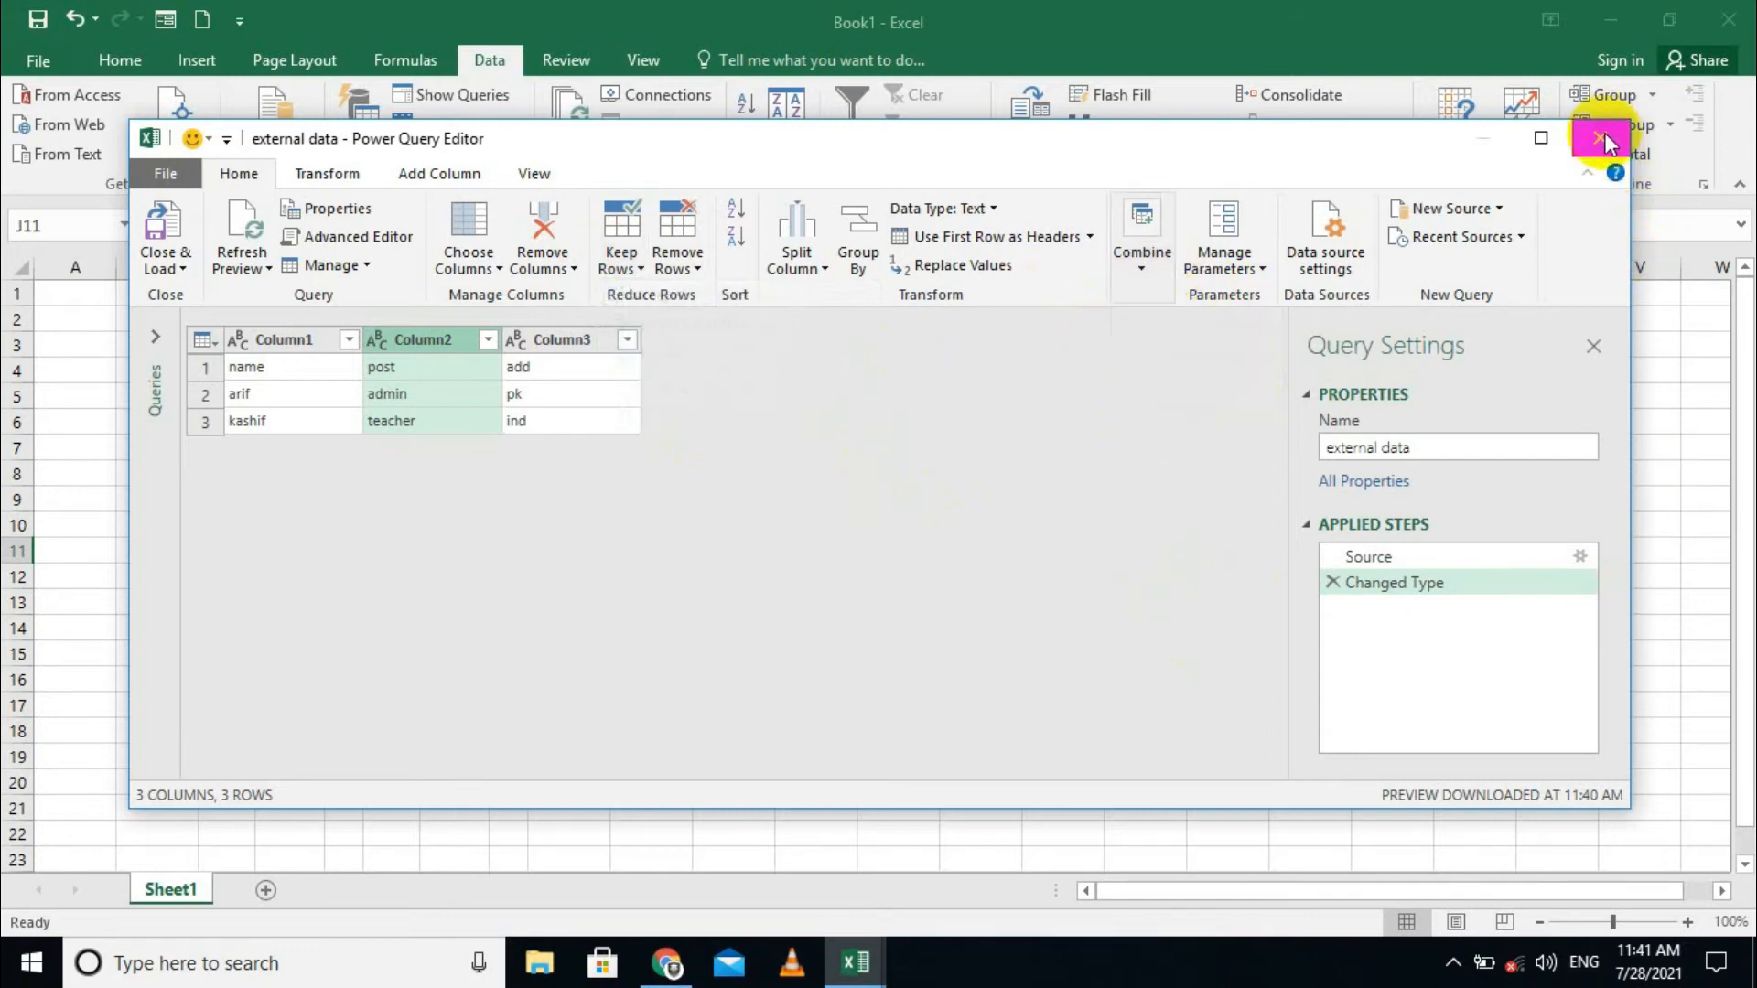
left_click(1603, 146)
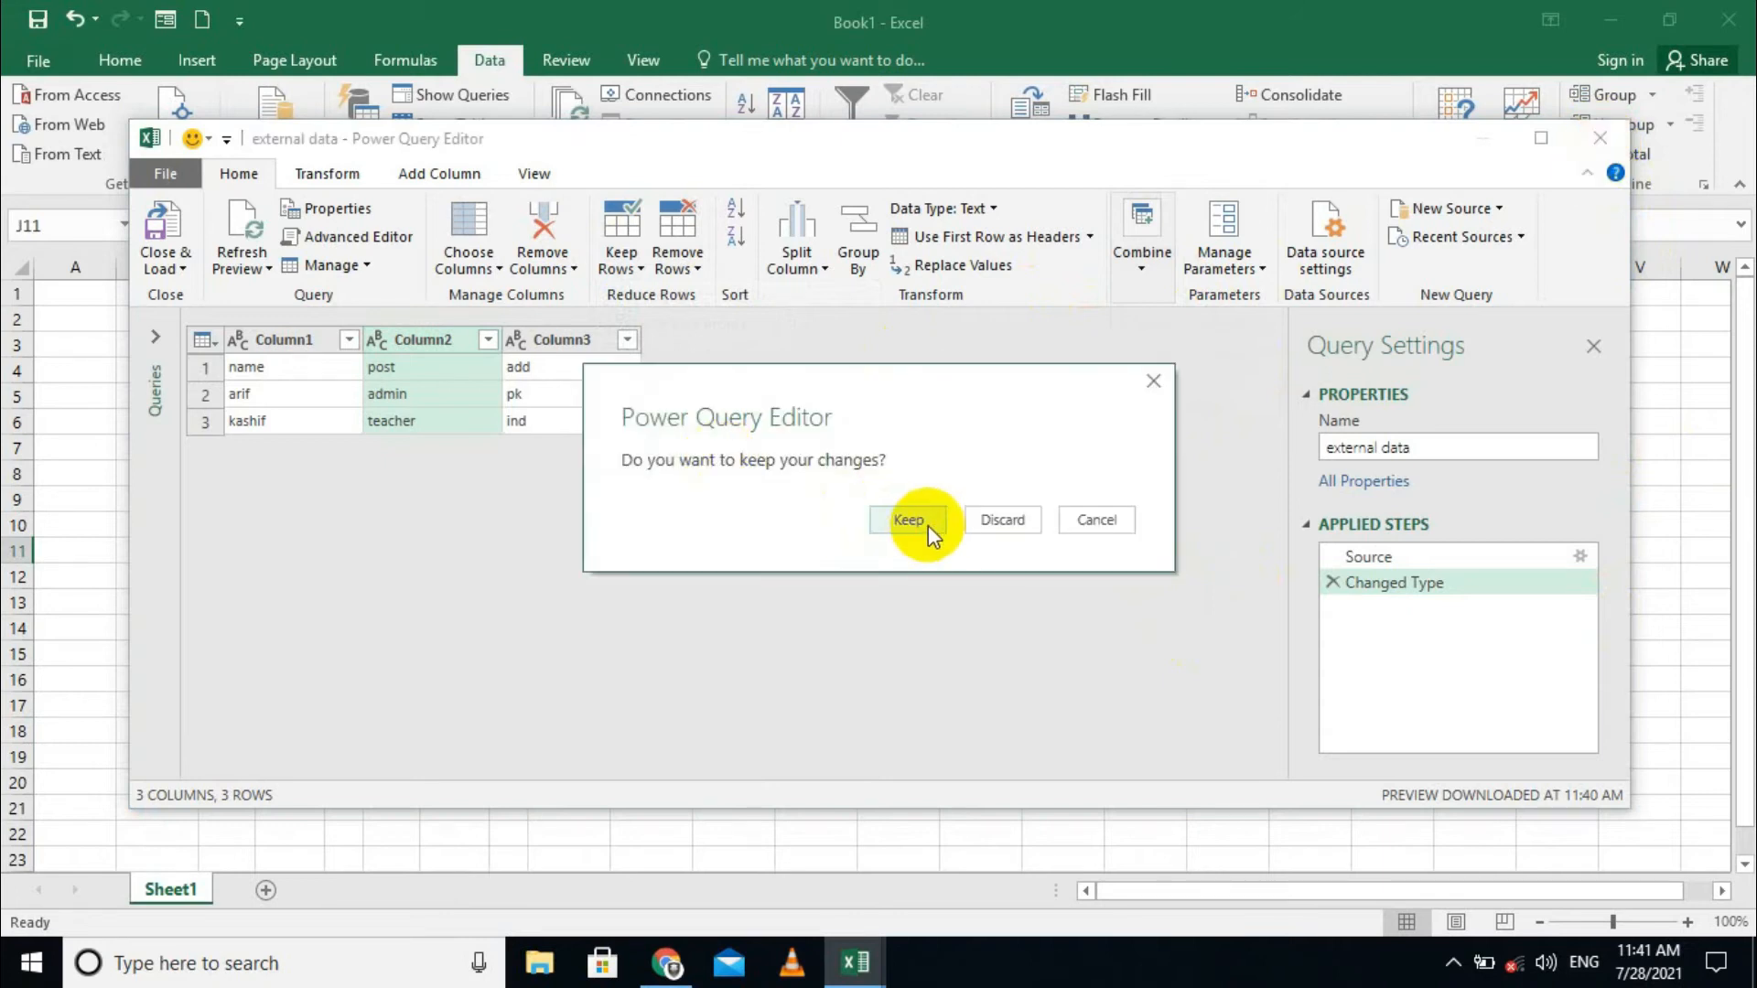
left_click(928, 525)
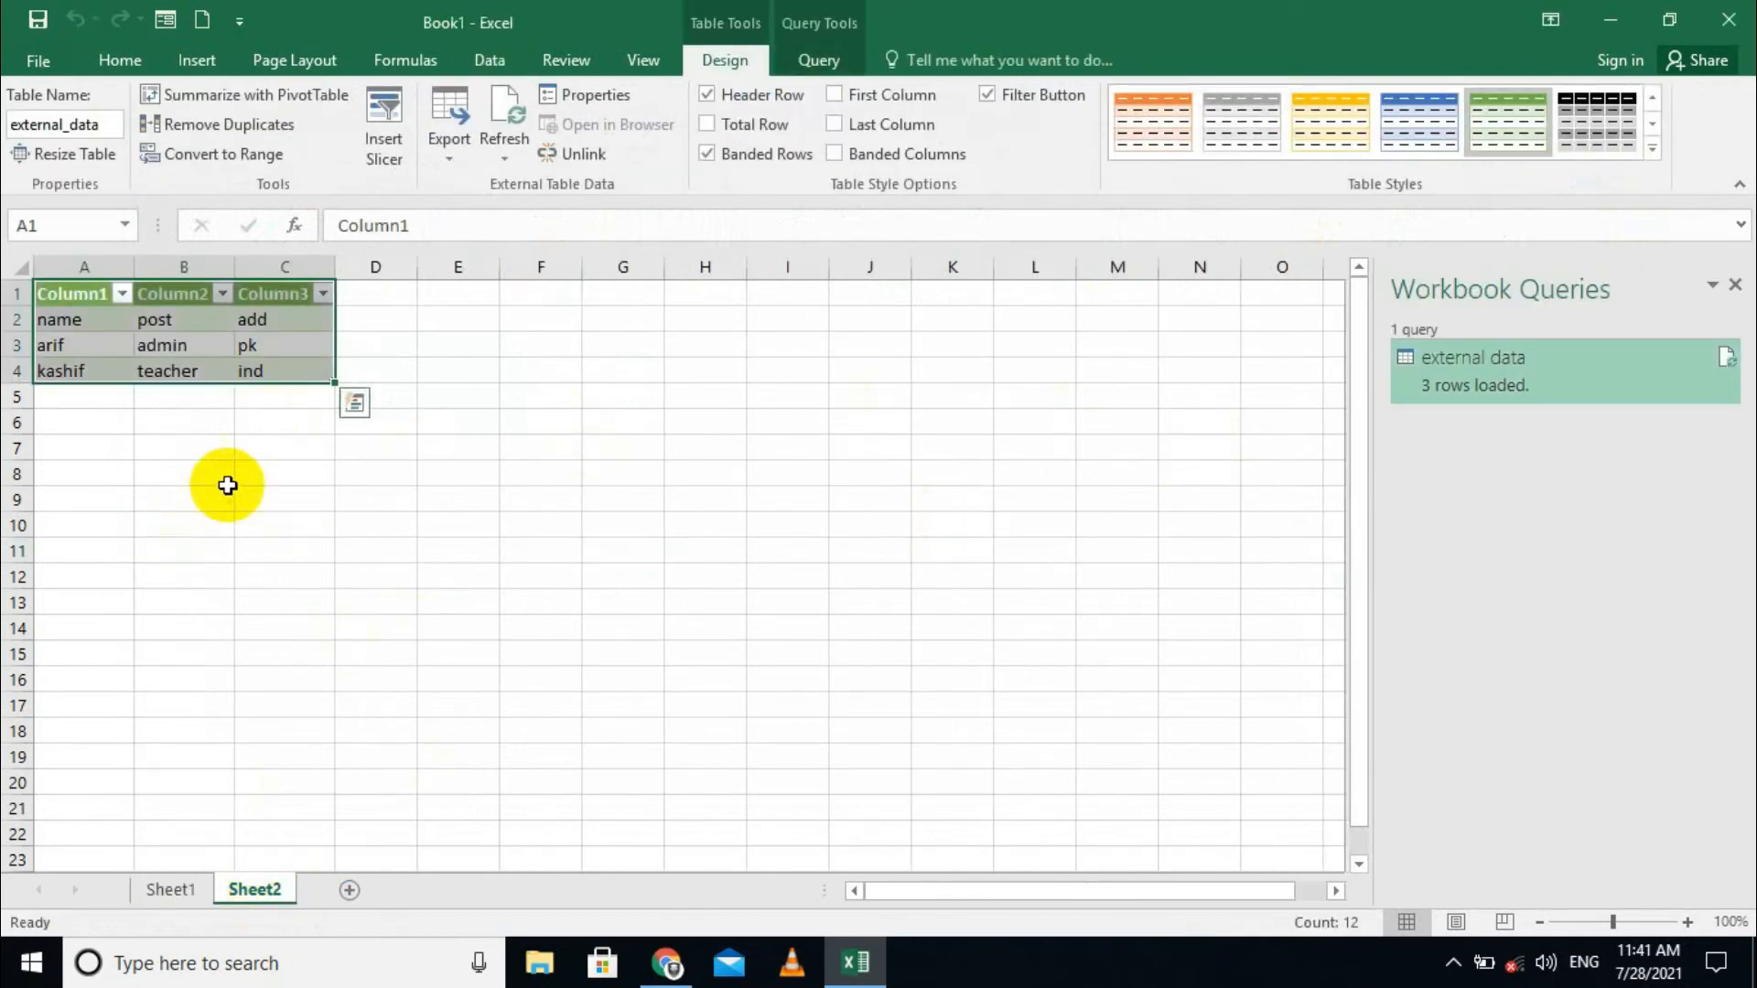
Try reducing the height of the imported table's header row, and undo the change
left_click(225, 415)
left_click_drag(18, 305, 106, 282)
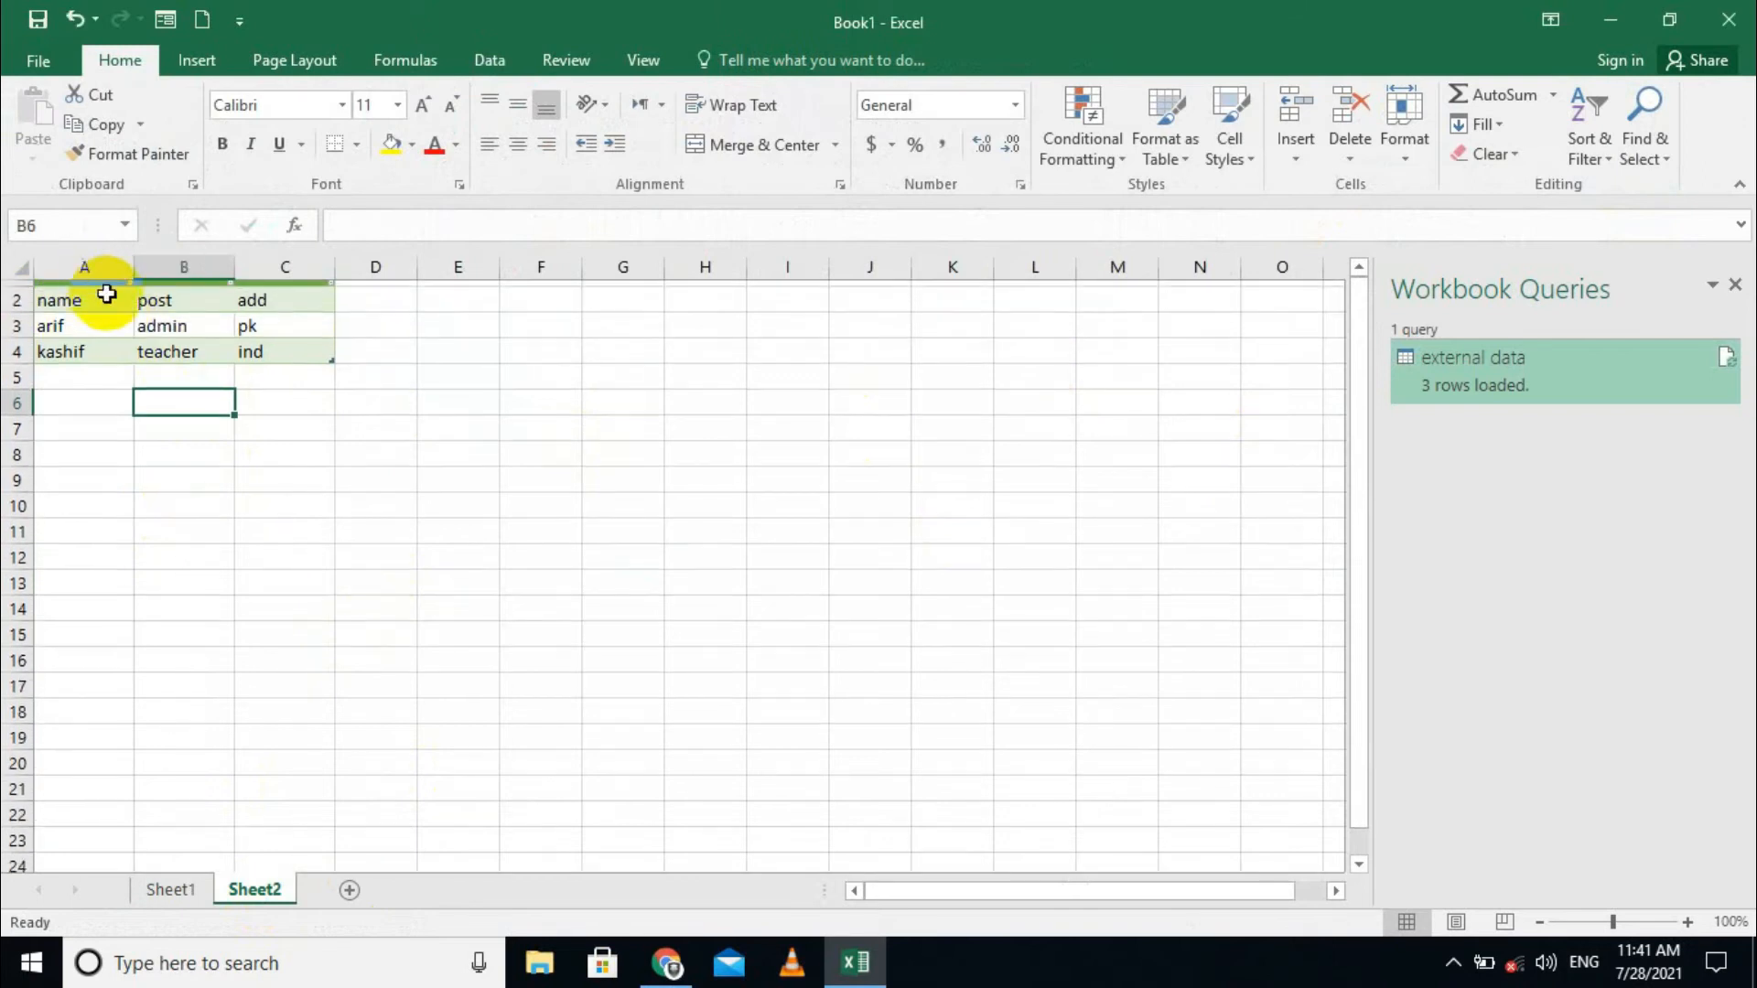
left_click(301, 485)
key("ctrl+z")
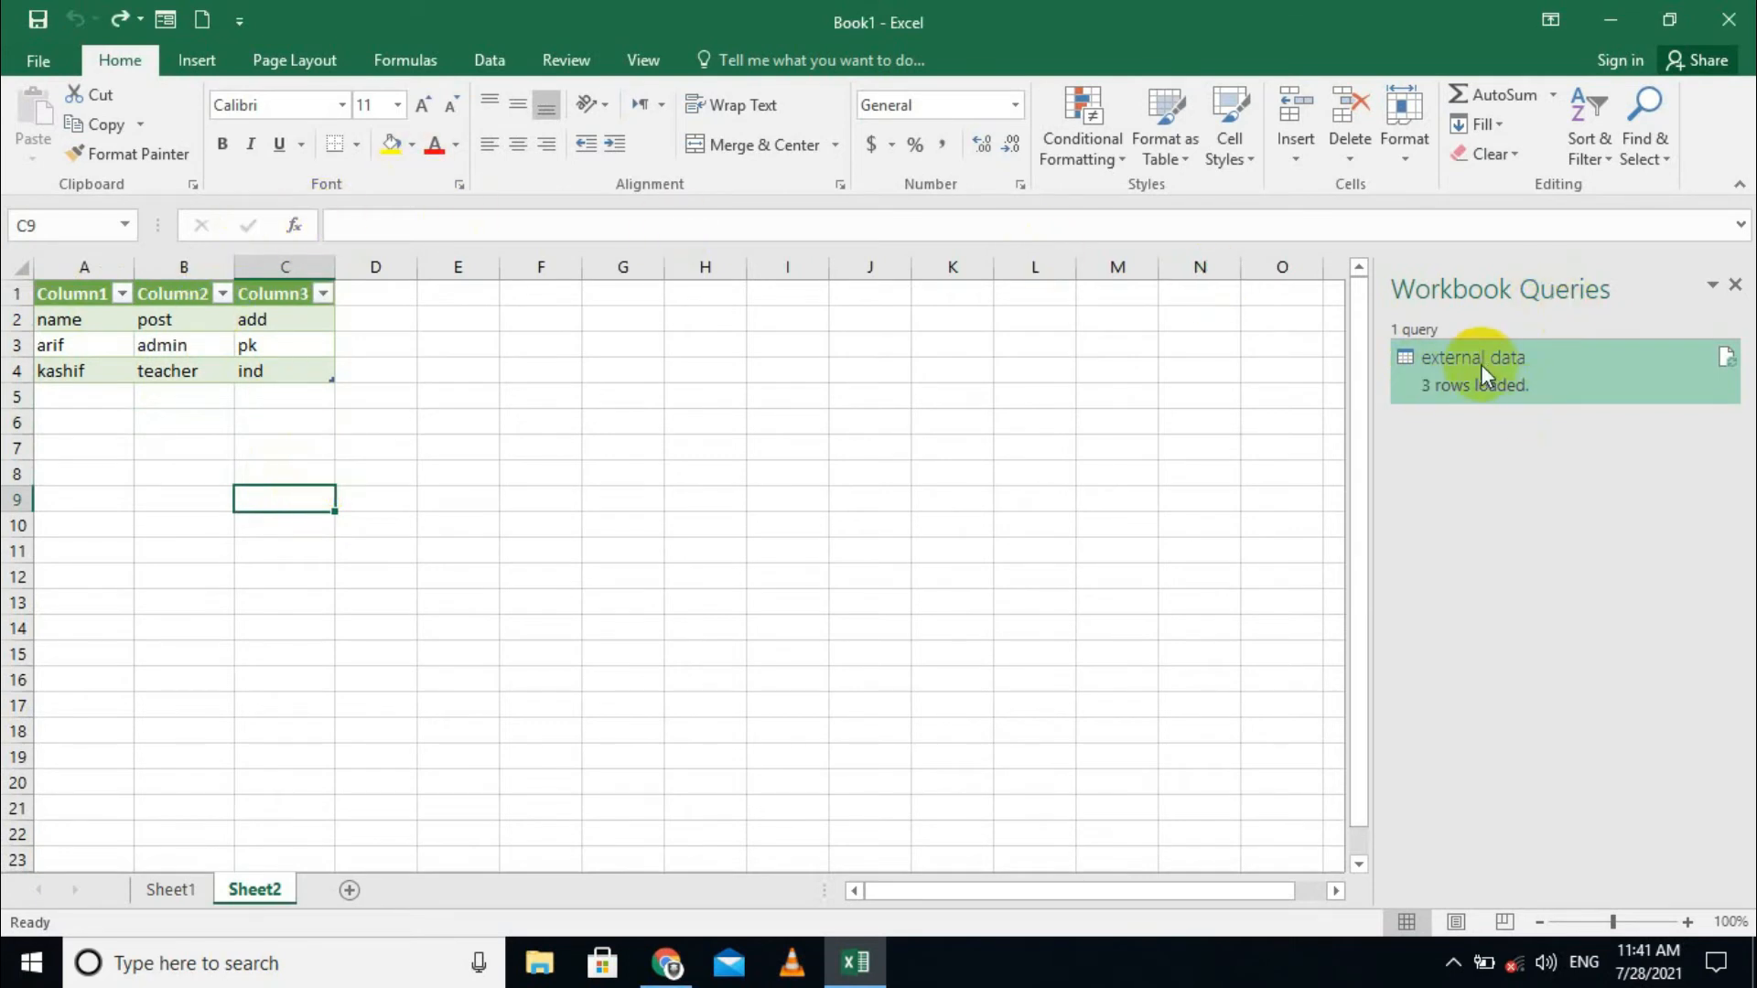
Check the external data query in the list of workbook queries, and hide and show the list again
mouse_move(1492, 371)
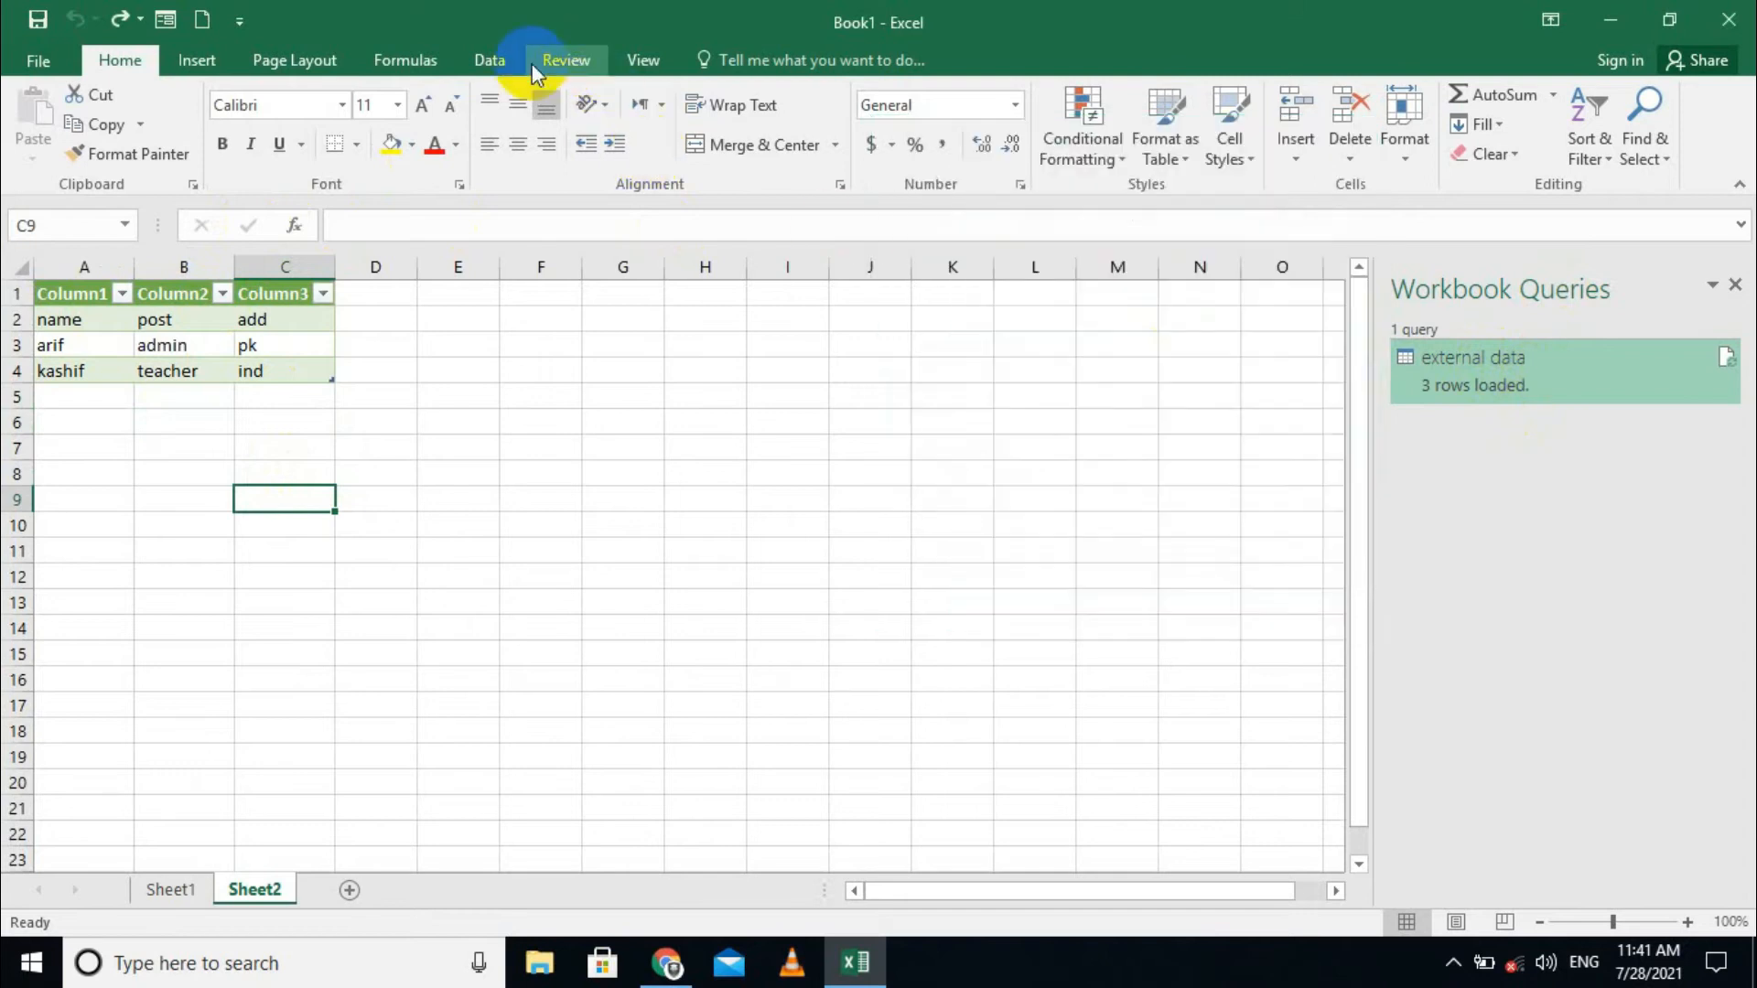
left_click(494, 62)
left_click(426, 91)
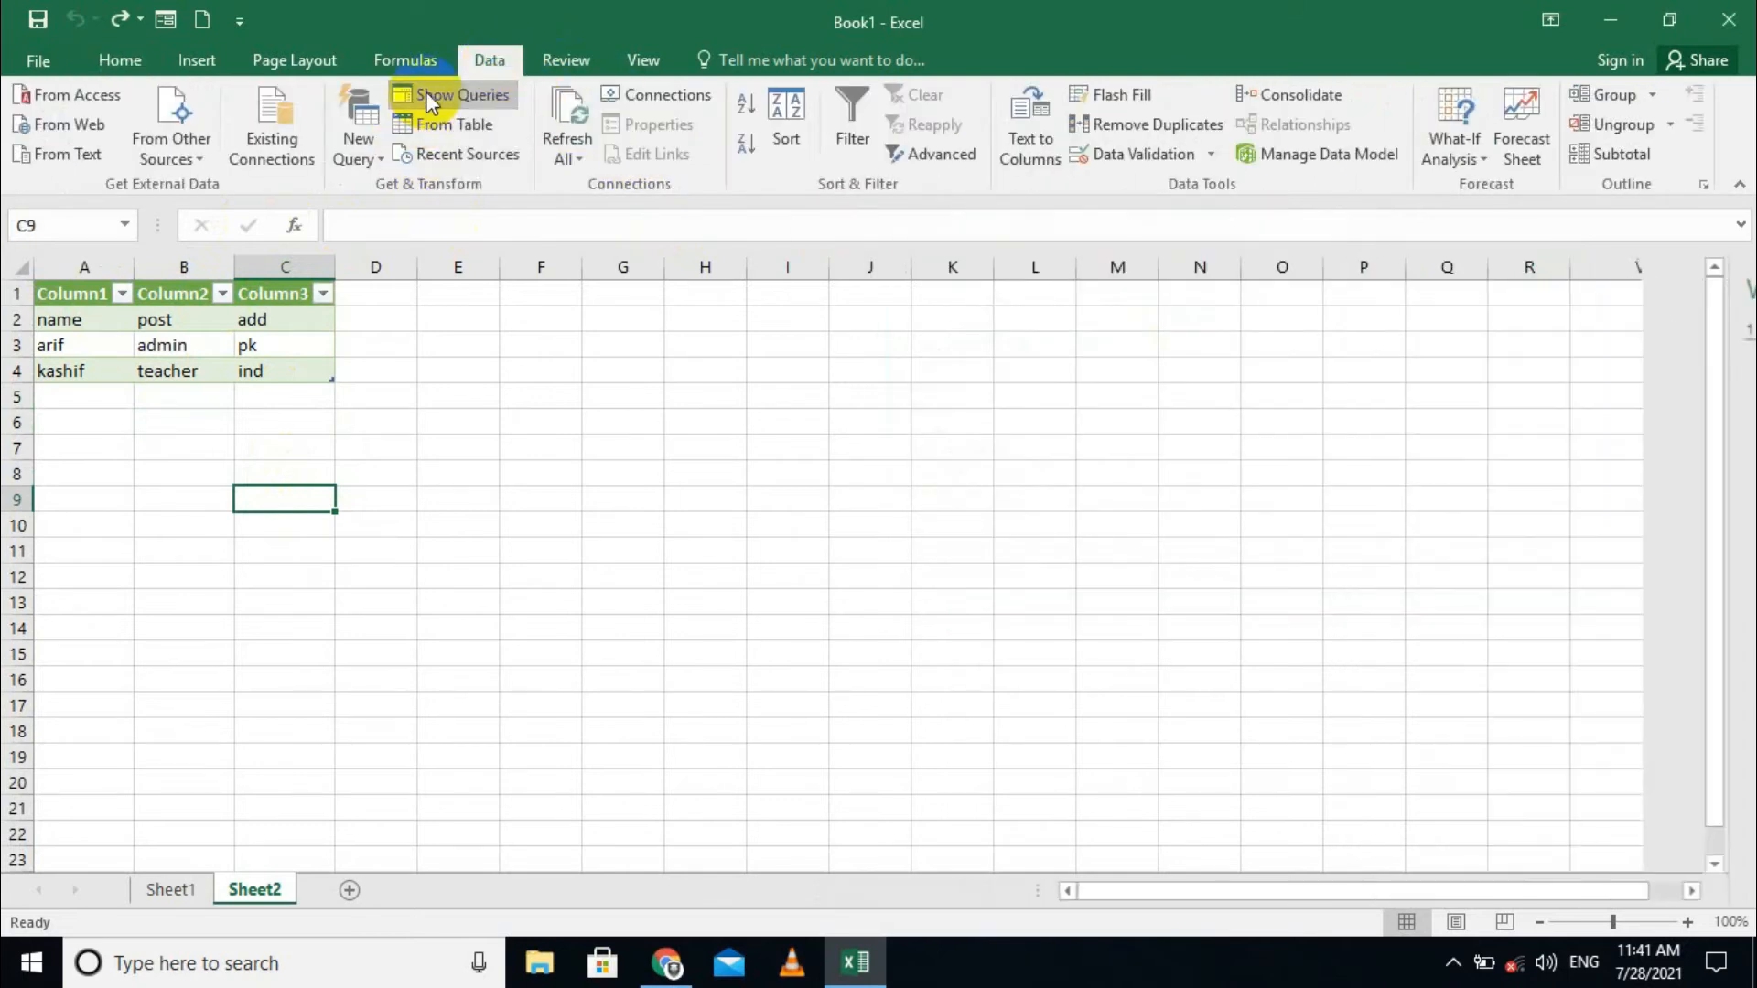
left_click(426, 91)
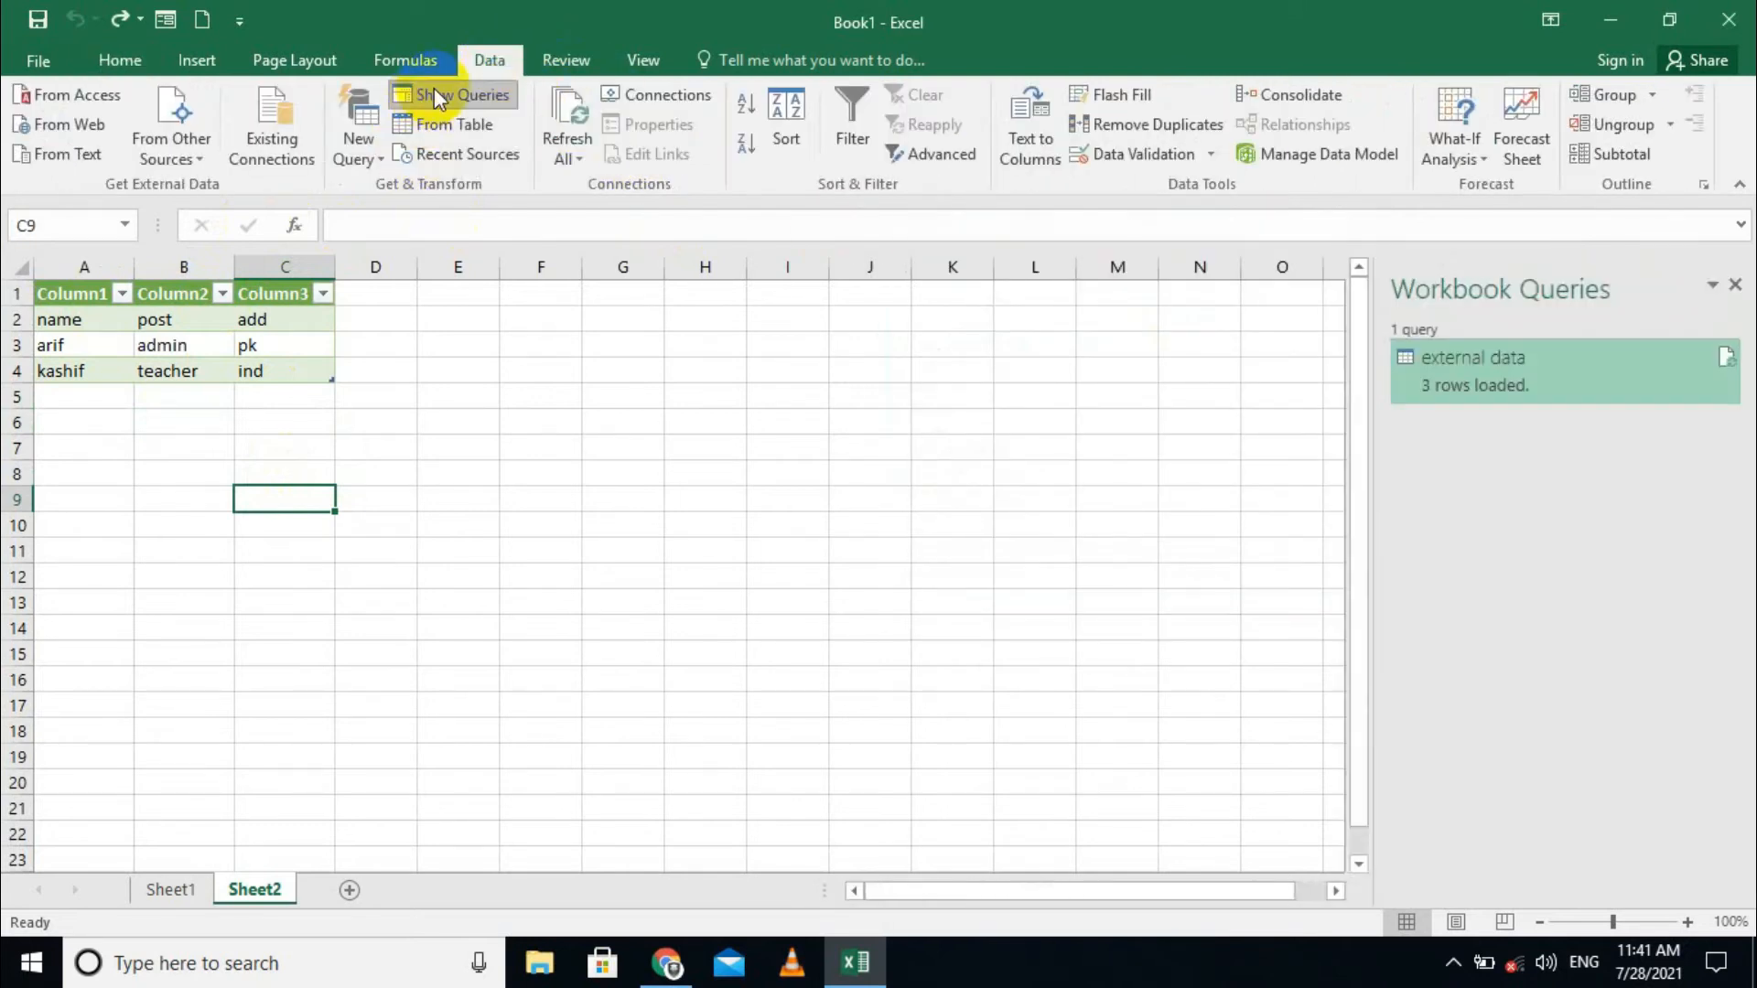
left_click(459, 445)
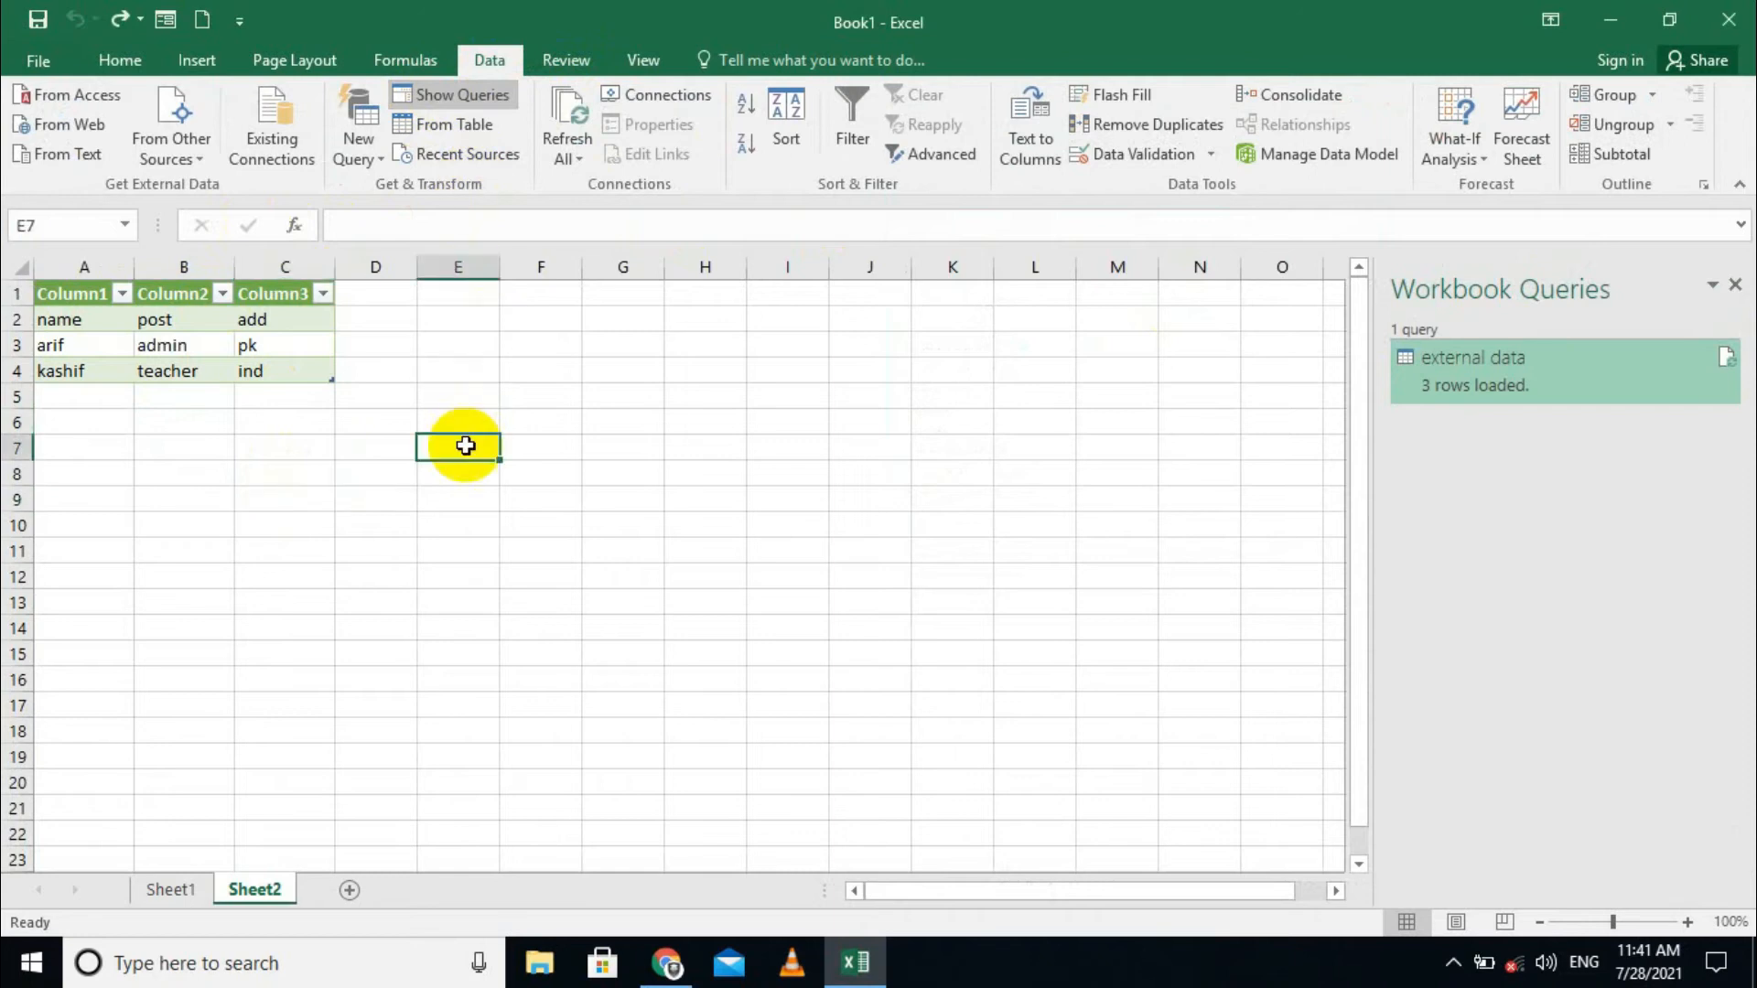
left_click(430, 136)
left_click(674, 575)
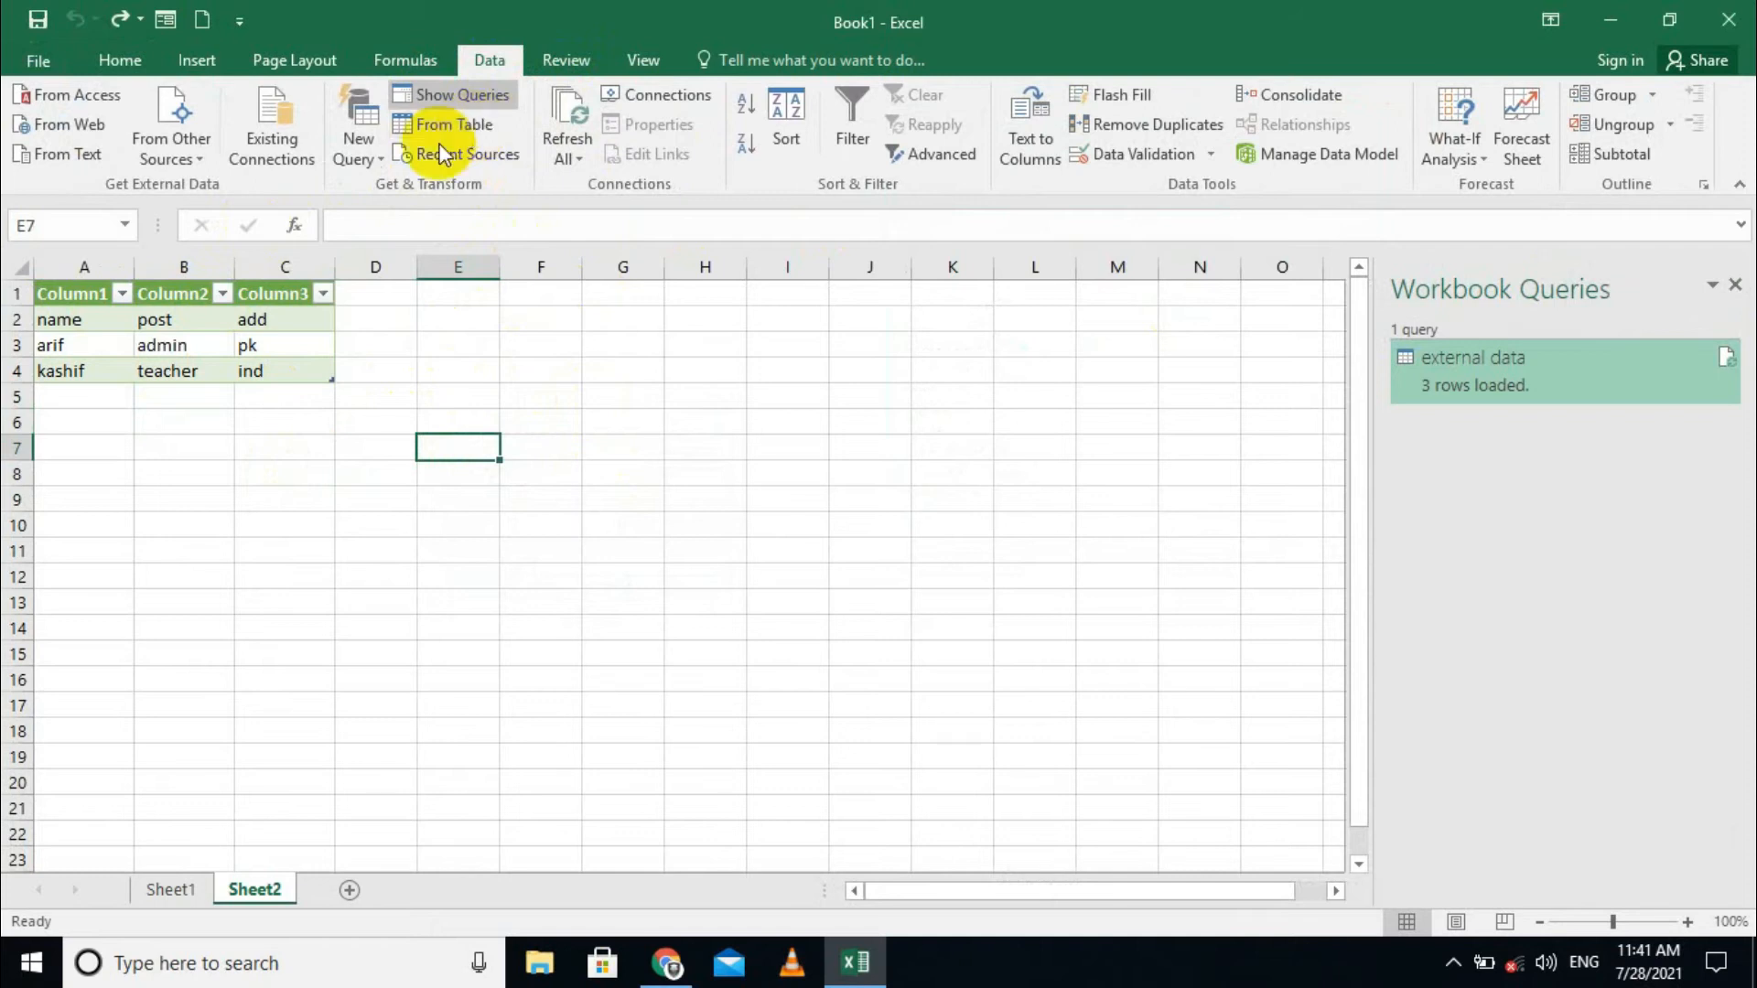
Enter the headings "mobile" in F3 and "laptop" in G3 of Sheet2
left_click(512, 346)
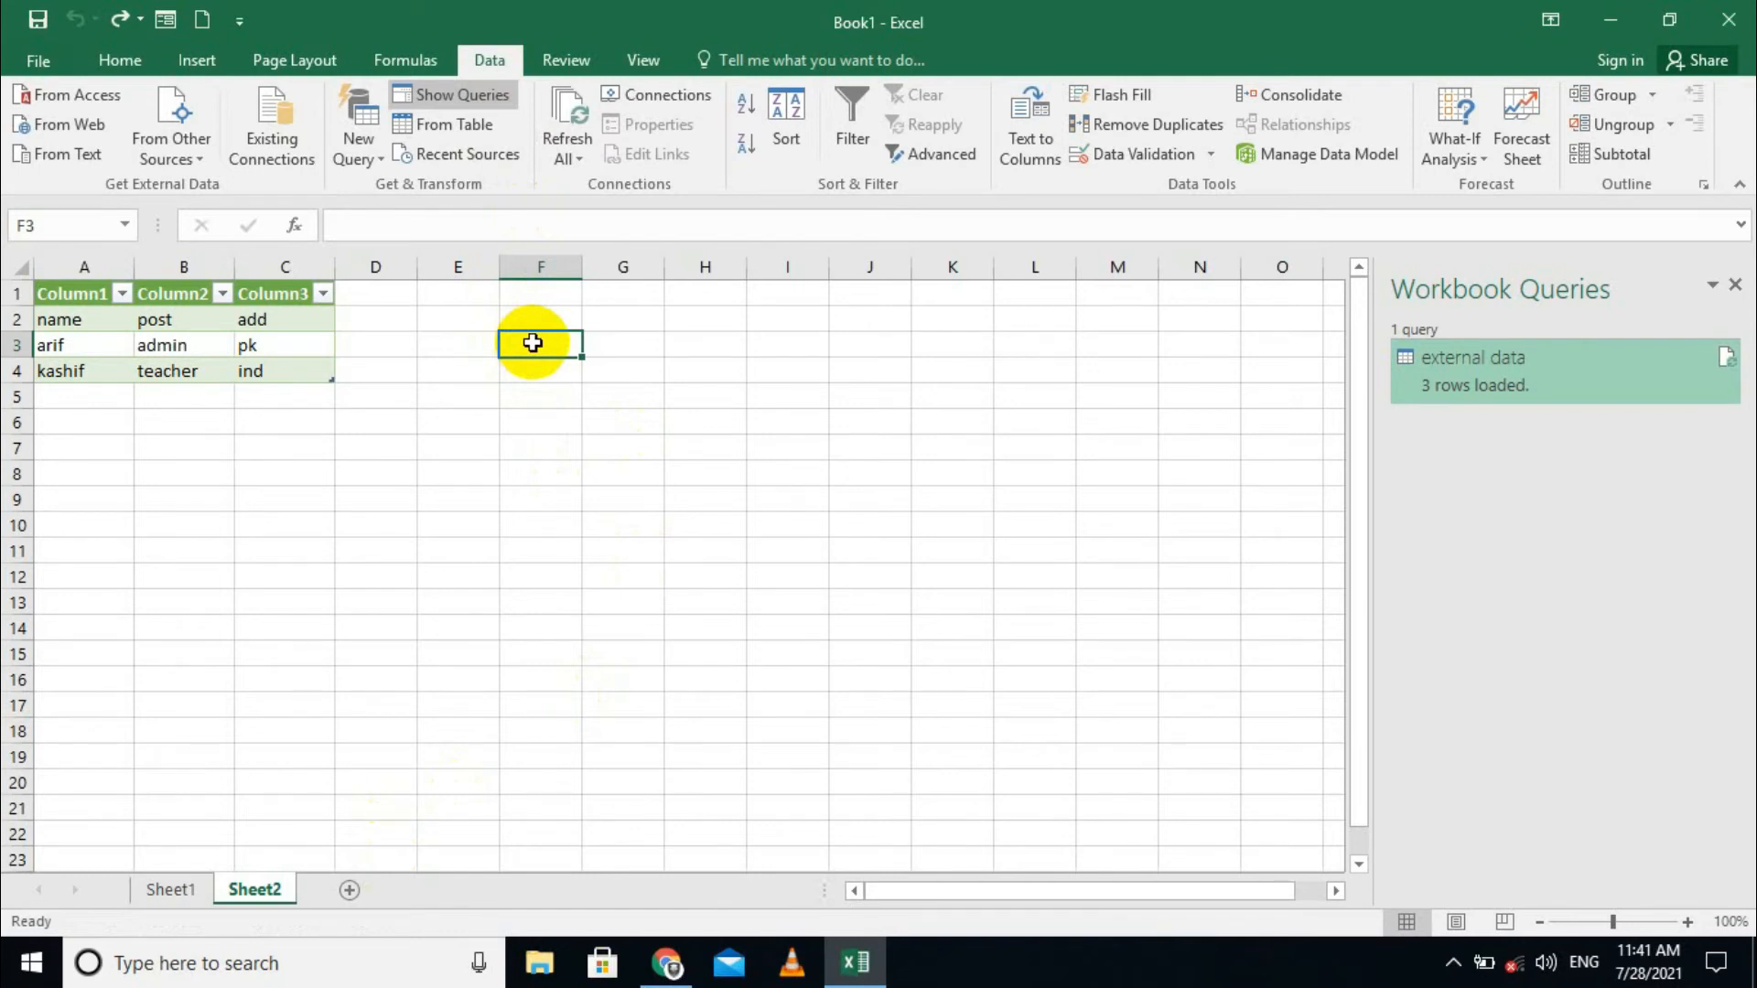
type("mobile")
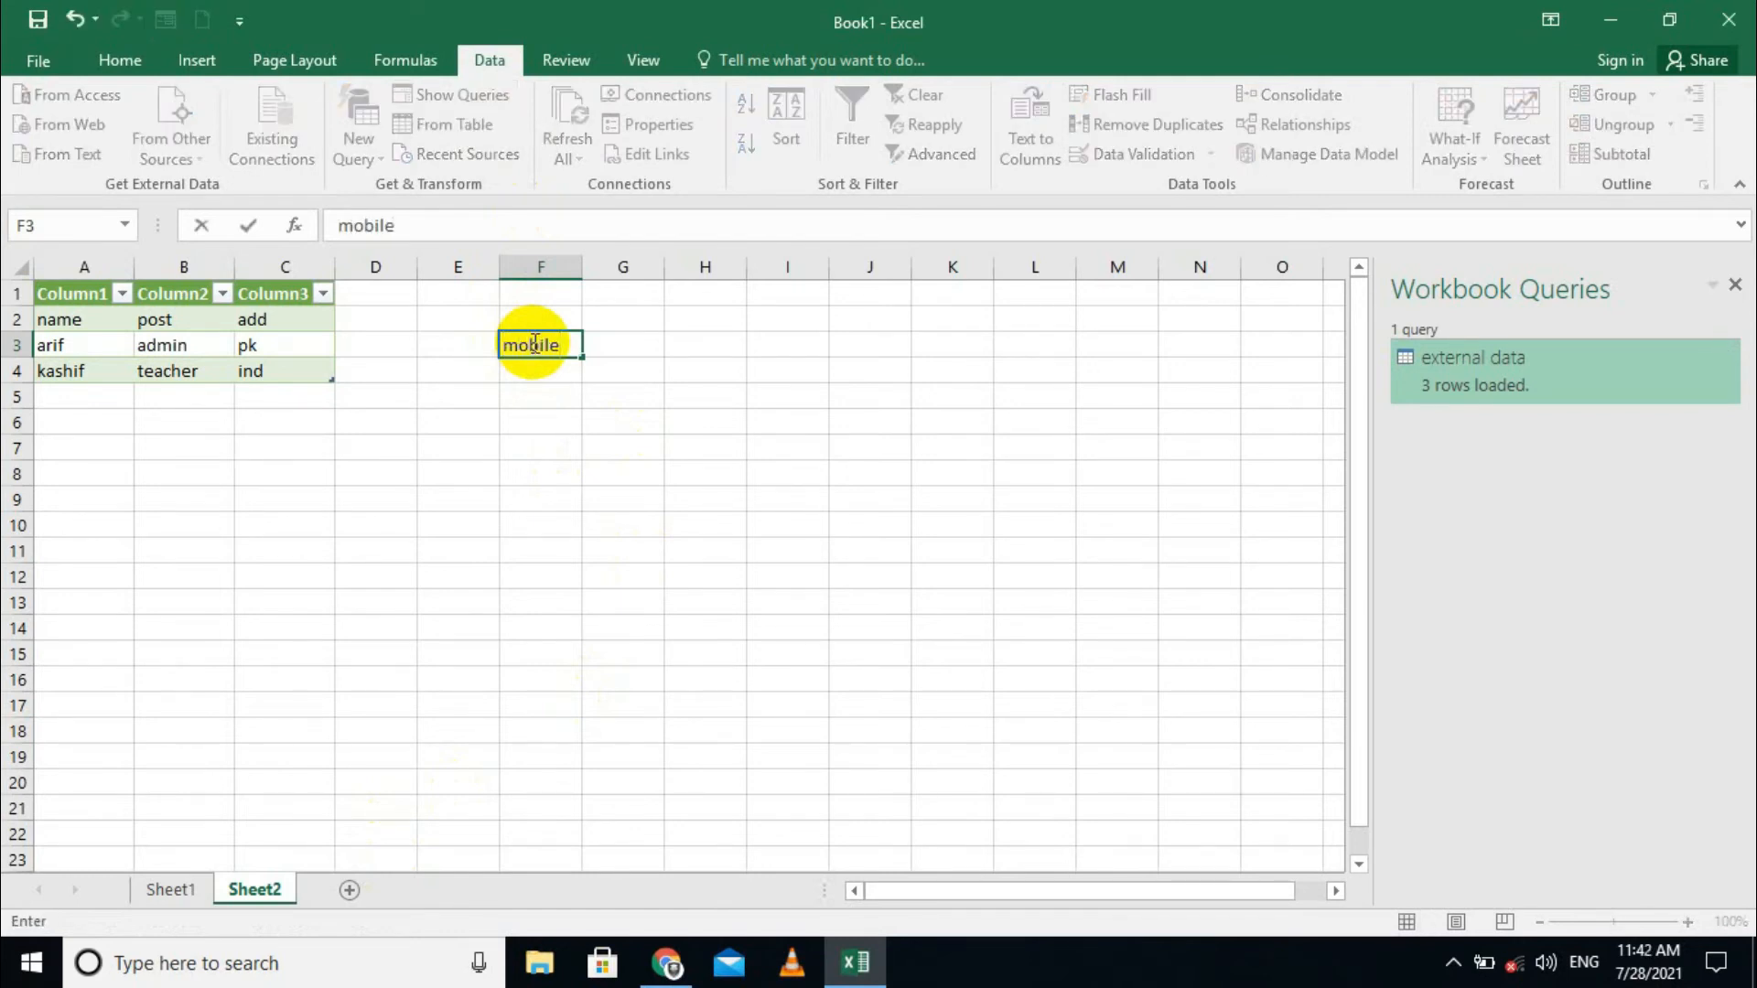
key("Tab")
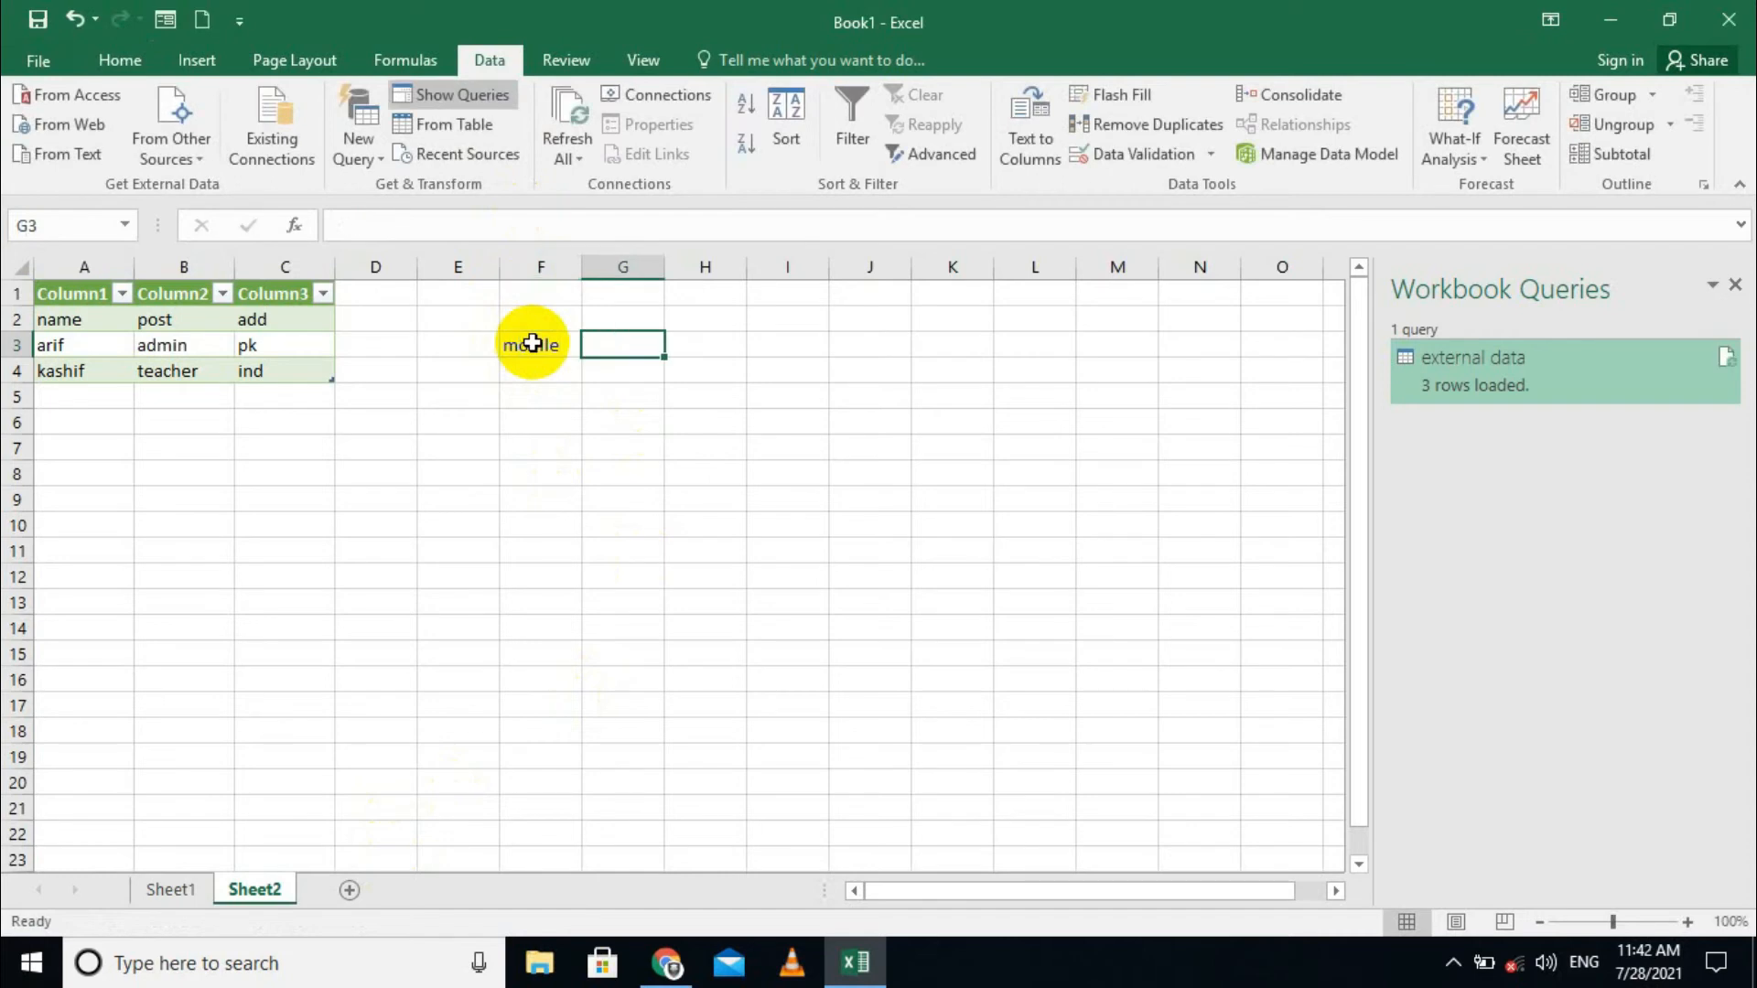
type("laptop")
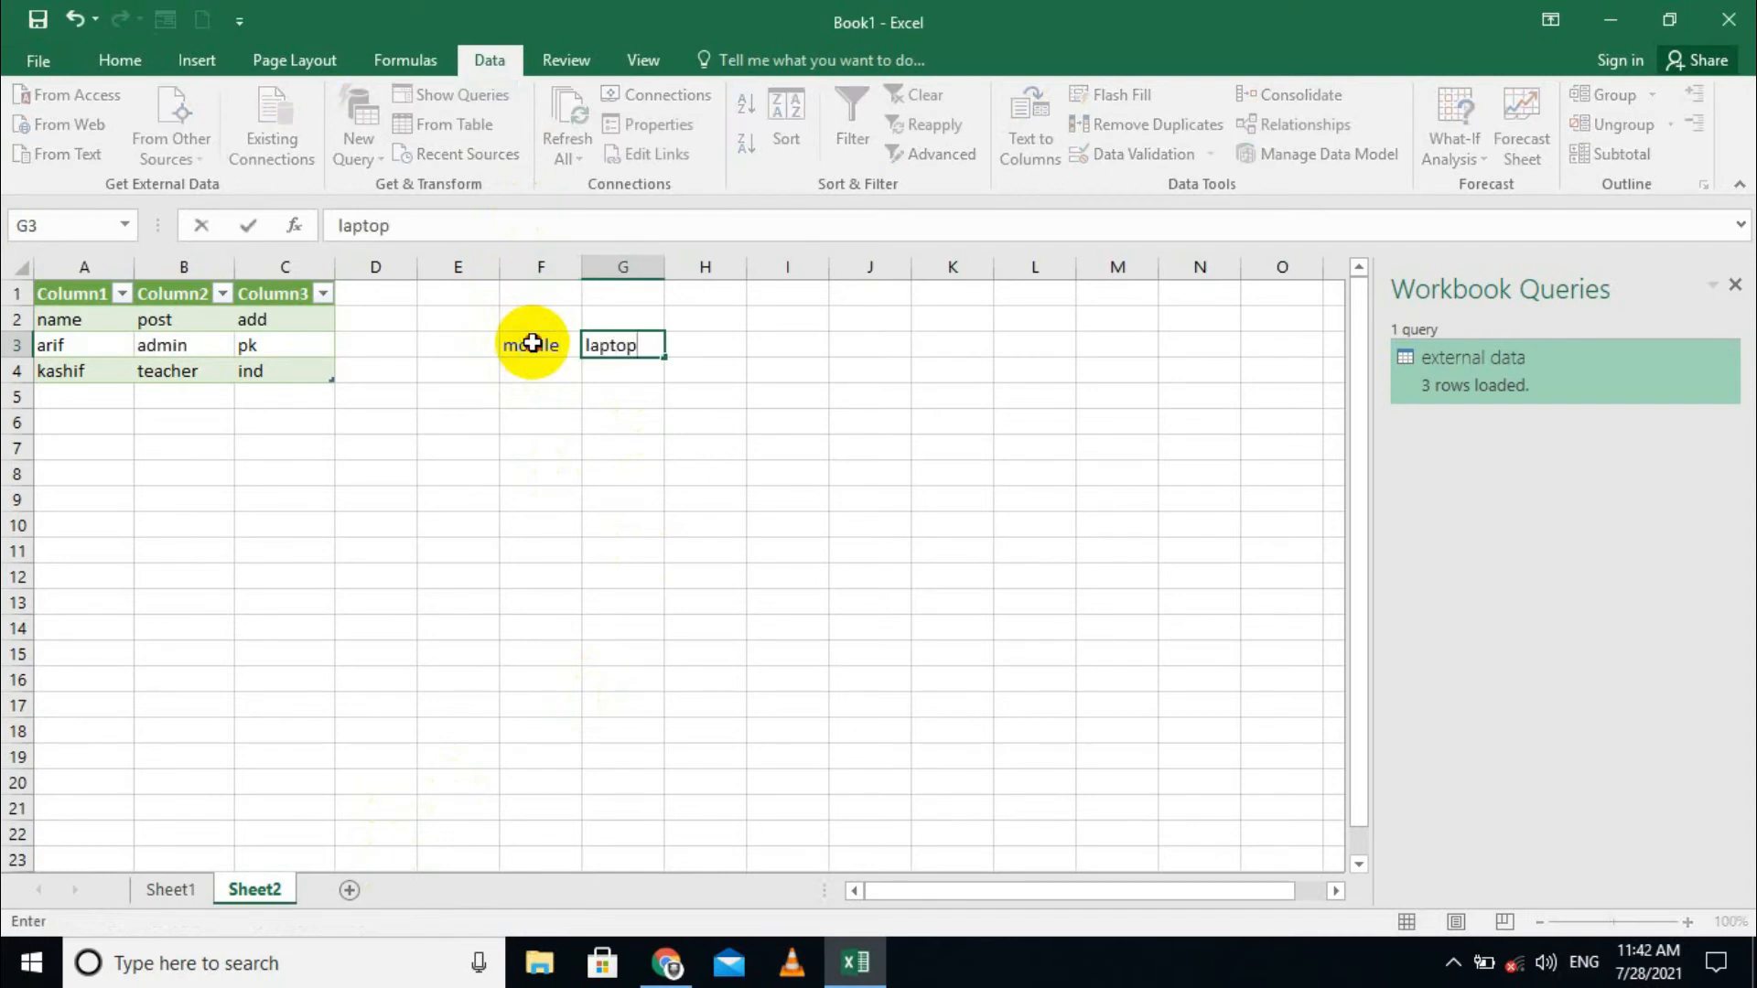
Apply all borders to the range F3:G6 and select cell F4 under the mobile heading
left_click_drag(532, 344, 628, 416)
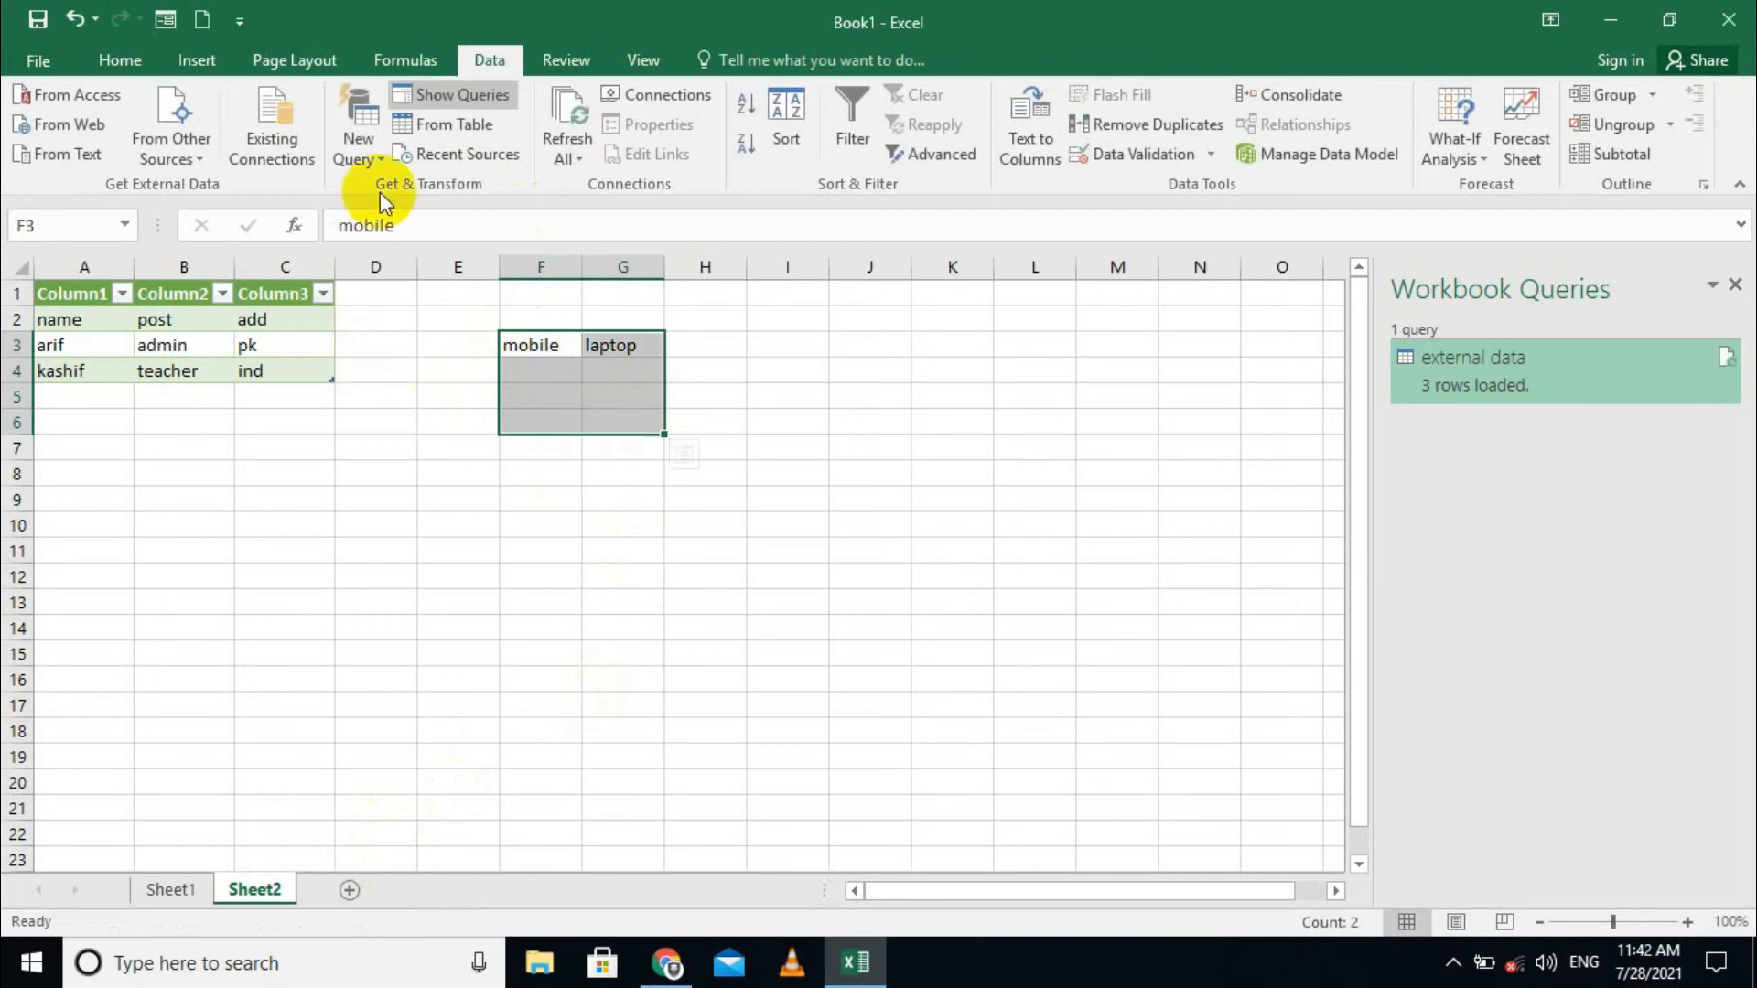
left_click(128, 61)
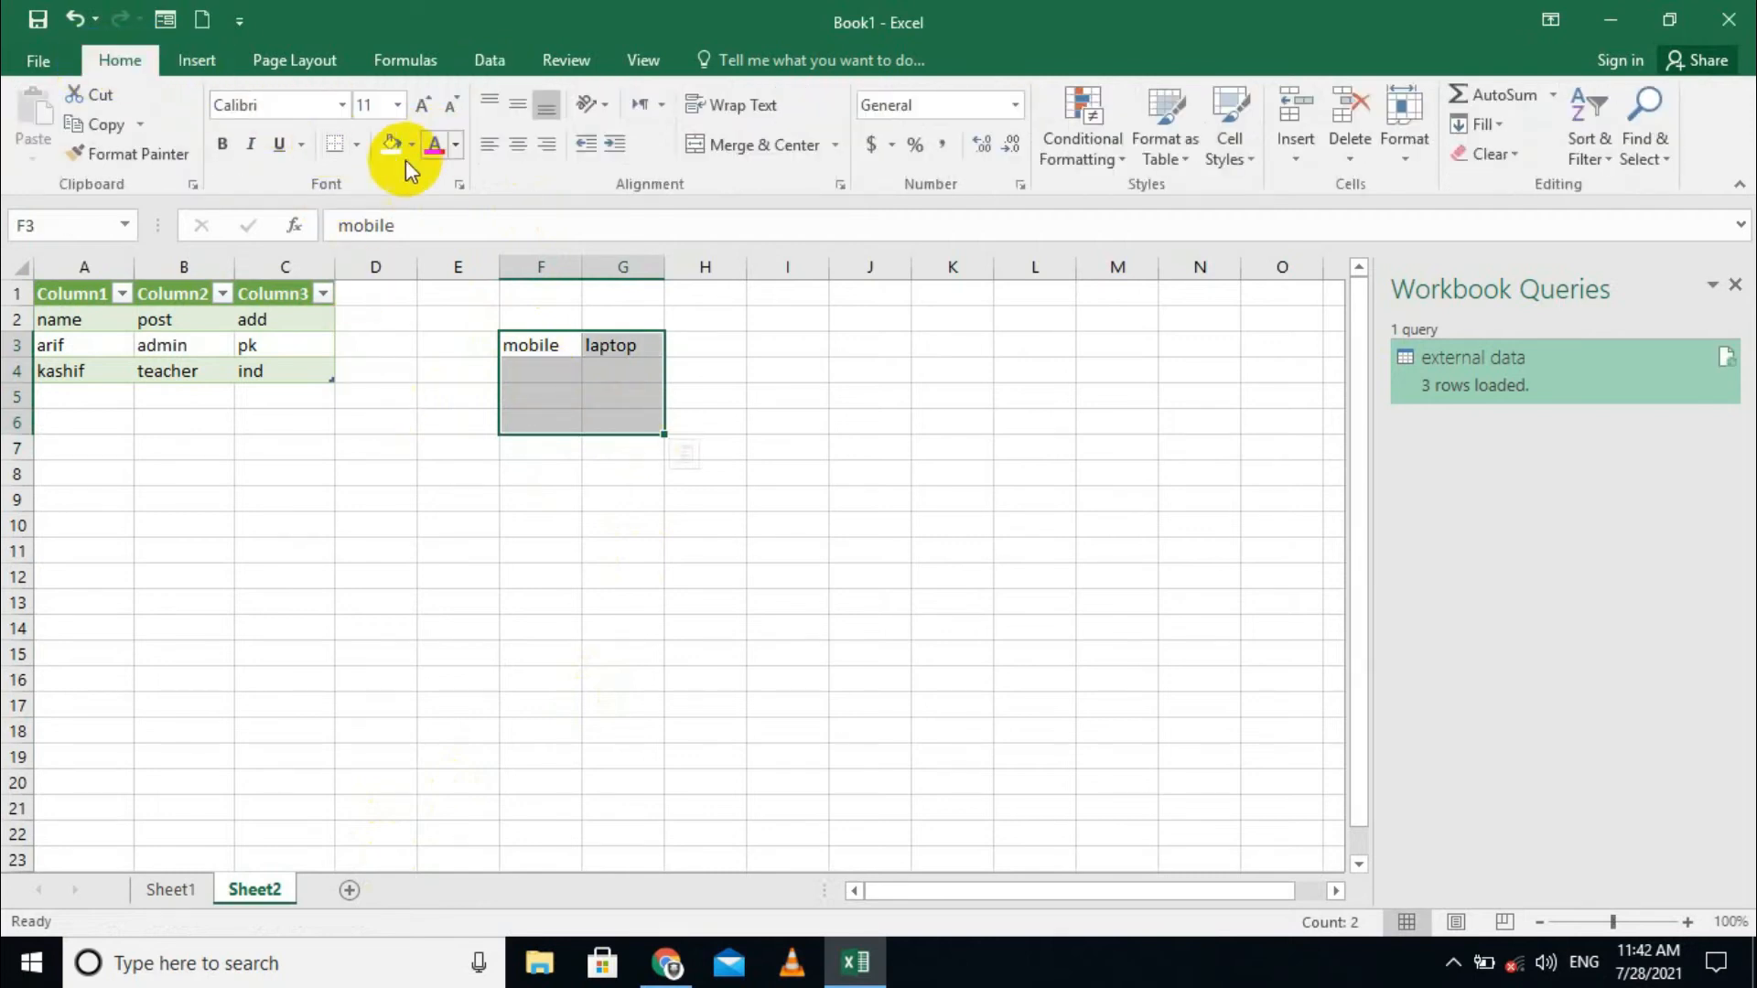
left_click(358, 144)
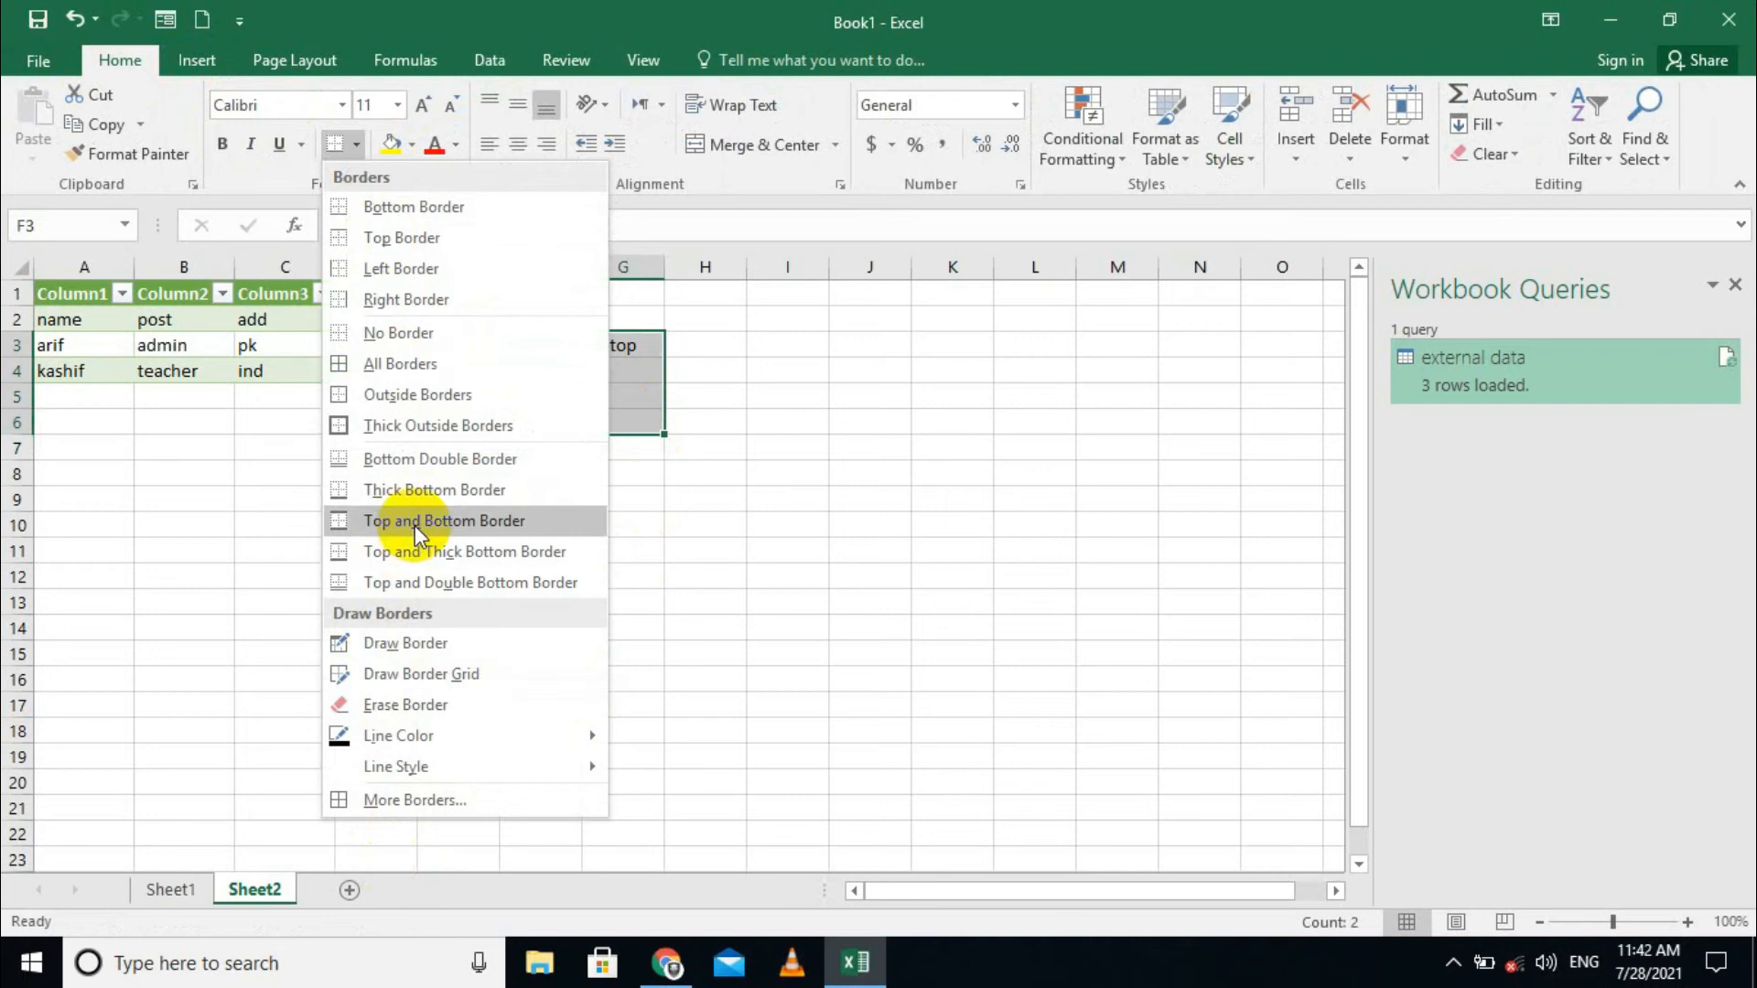
left_click(412, 364)
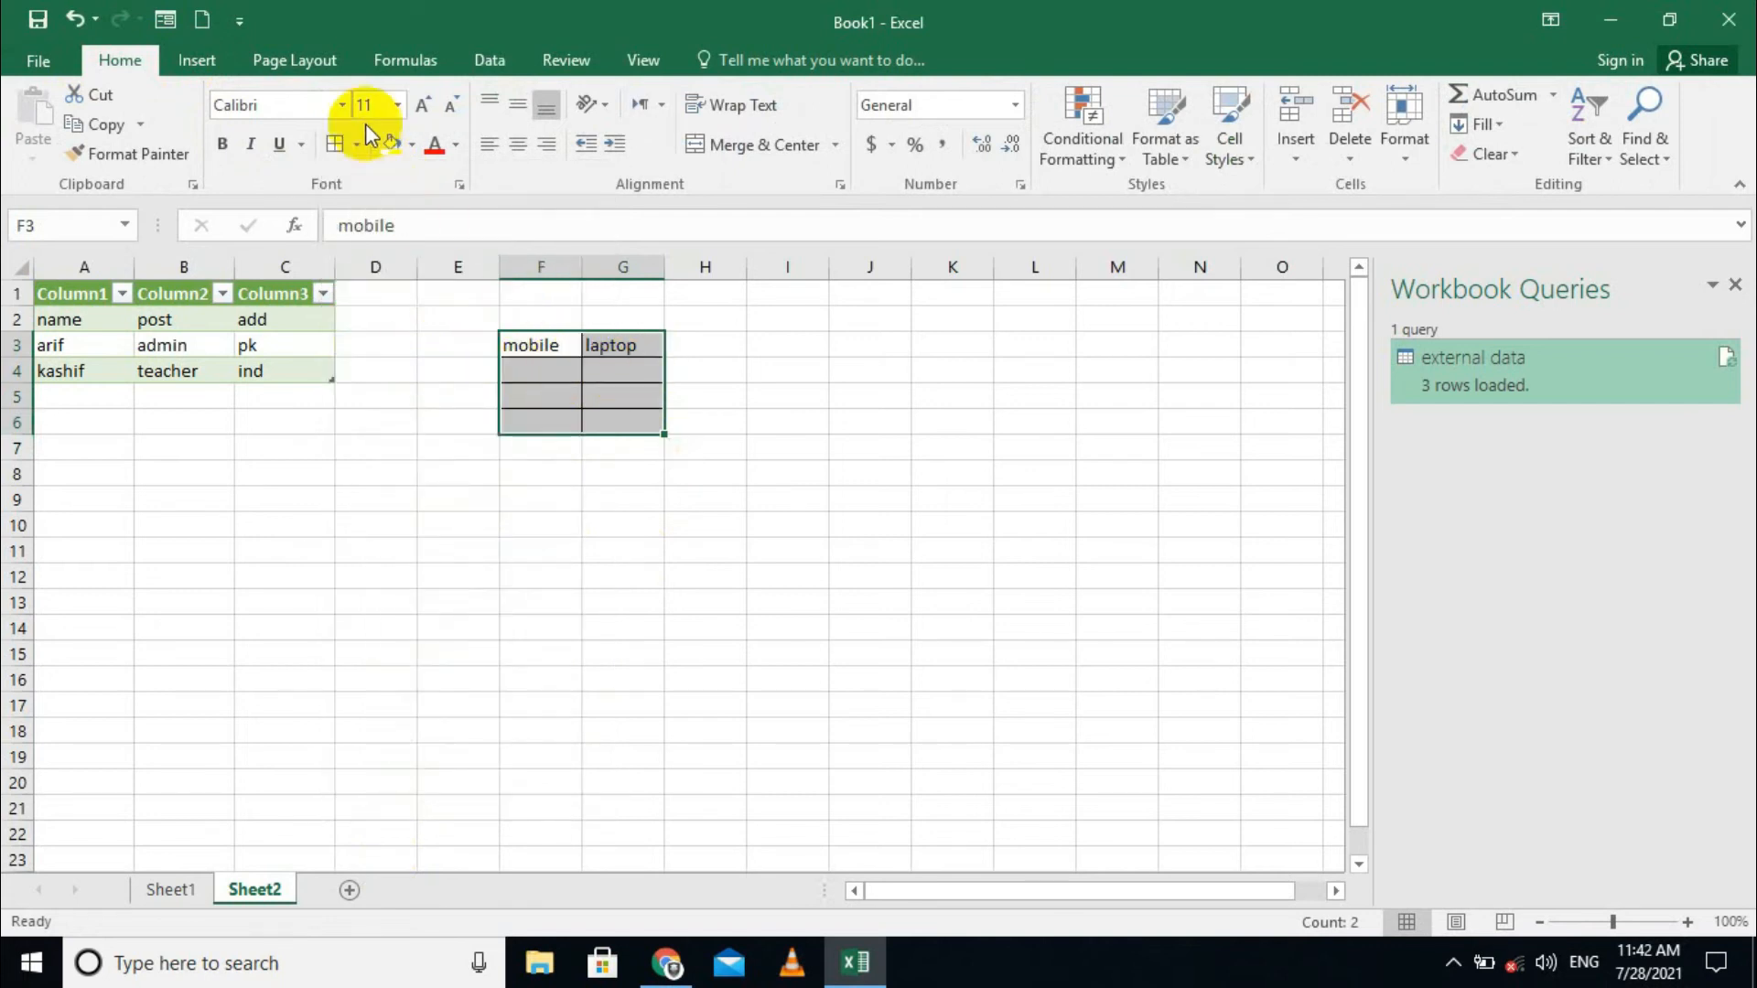
left_click(206, 63)
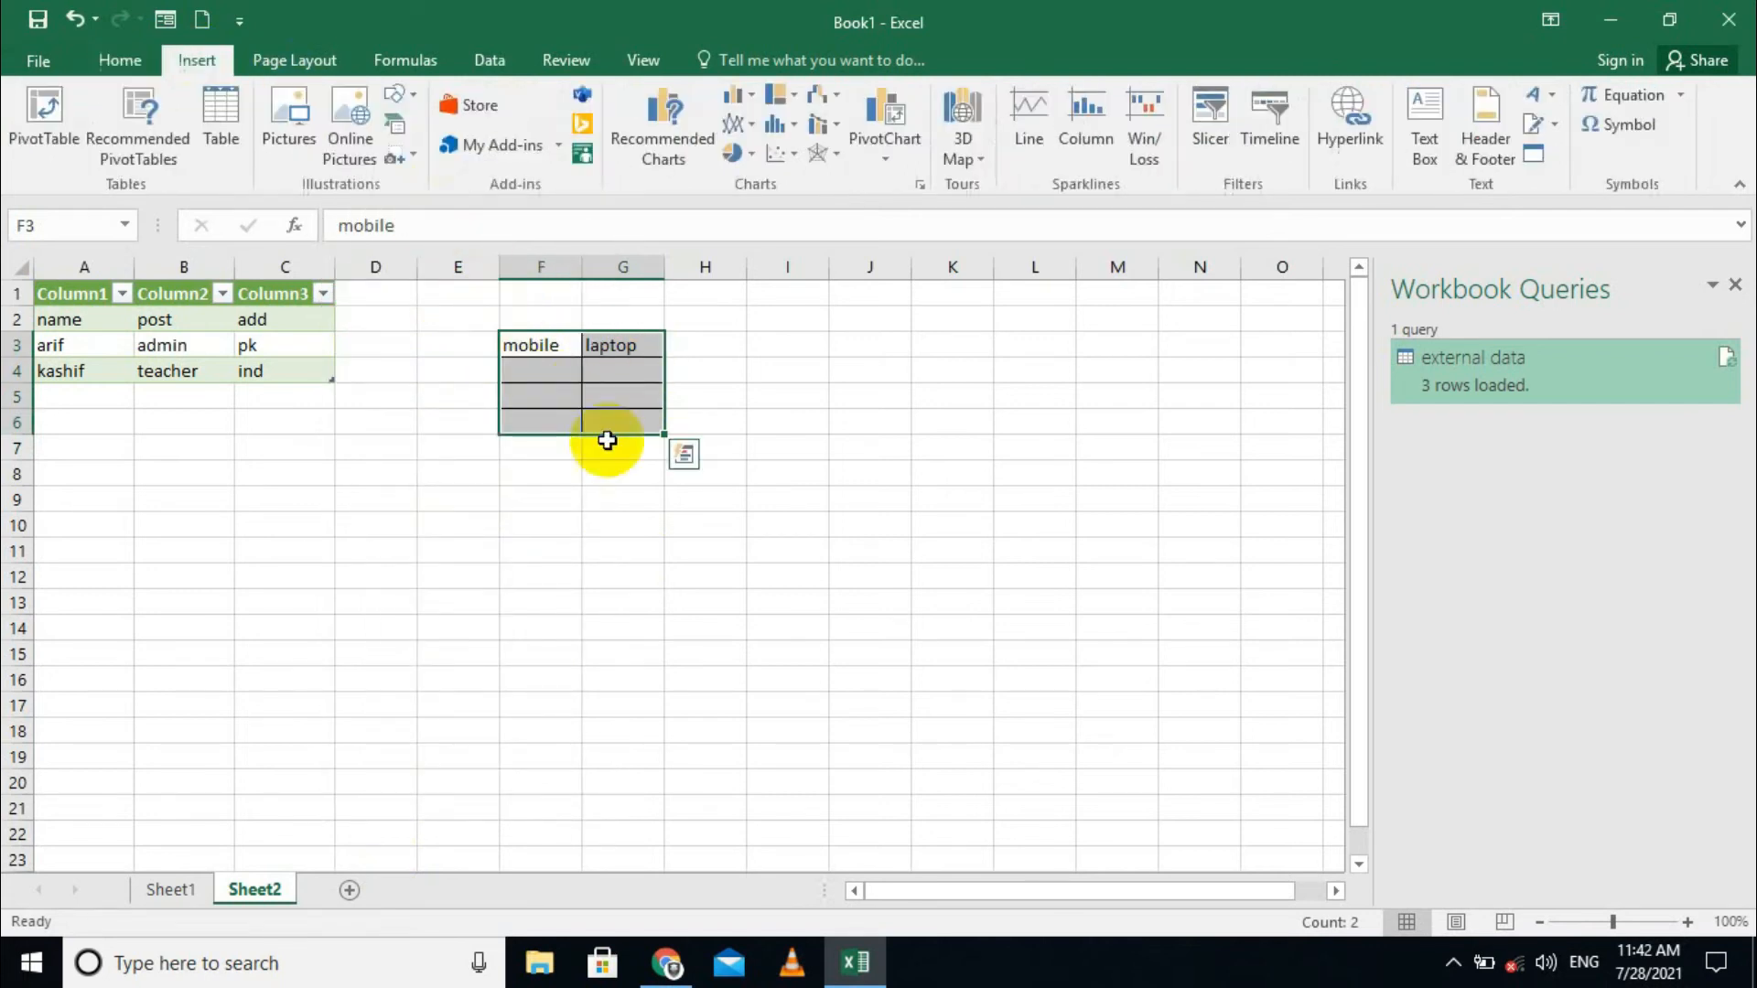
left_click(547, 377)
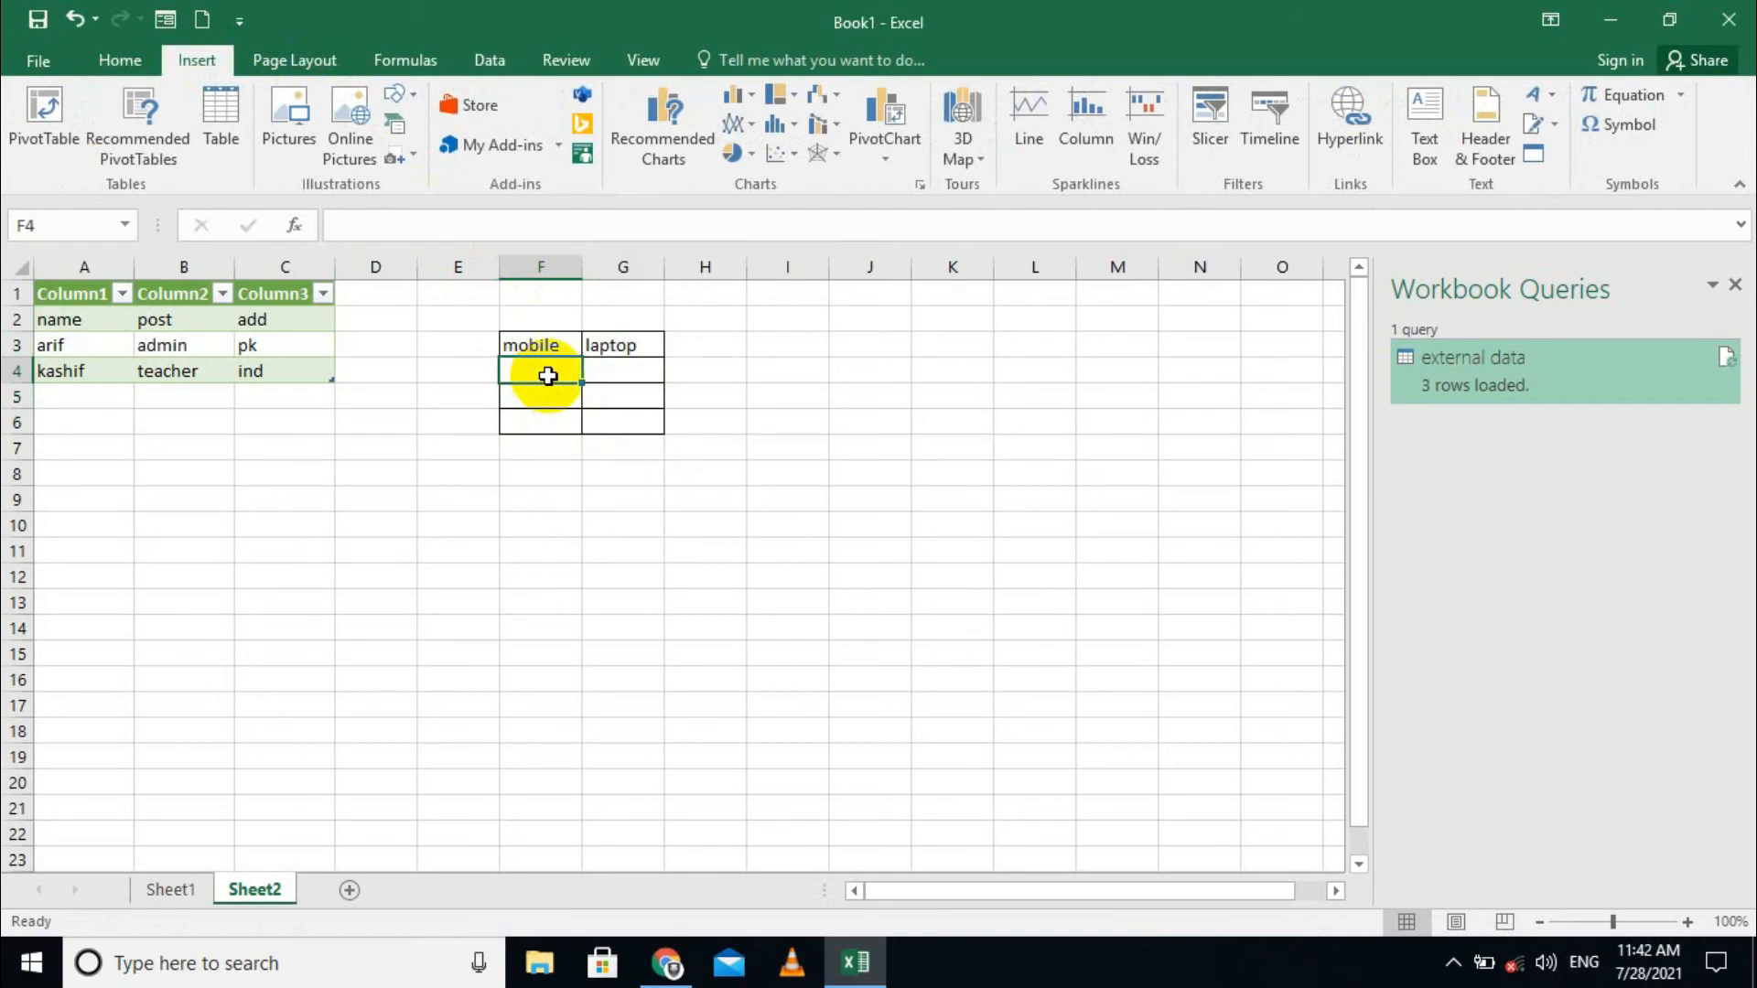
Enter nokia, samsung and motorola in cells F4 to F6 under the mobile heading
type("nokia")
key("Return")
type("sam")
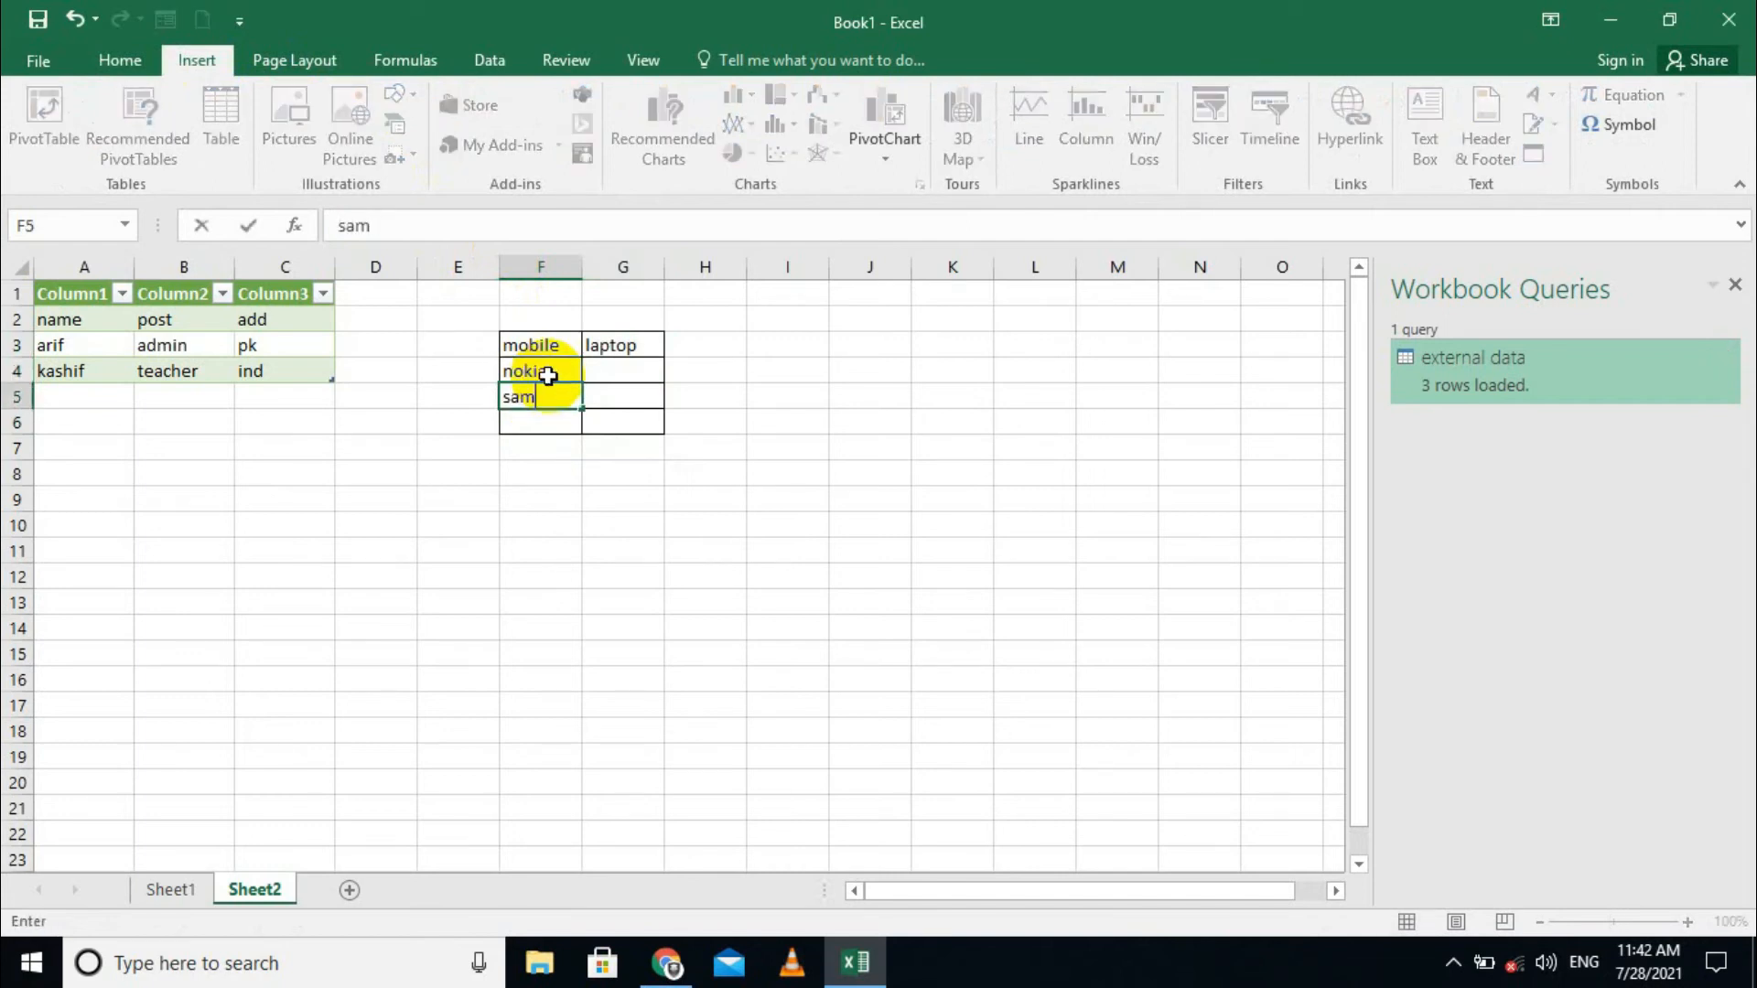
type("sung")
key("Return")
type("motorola")
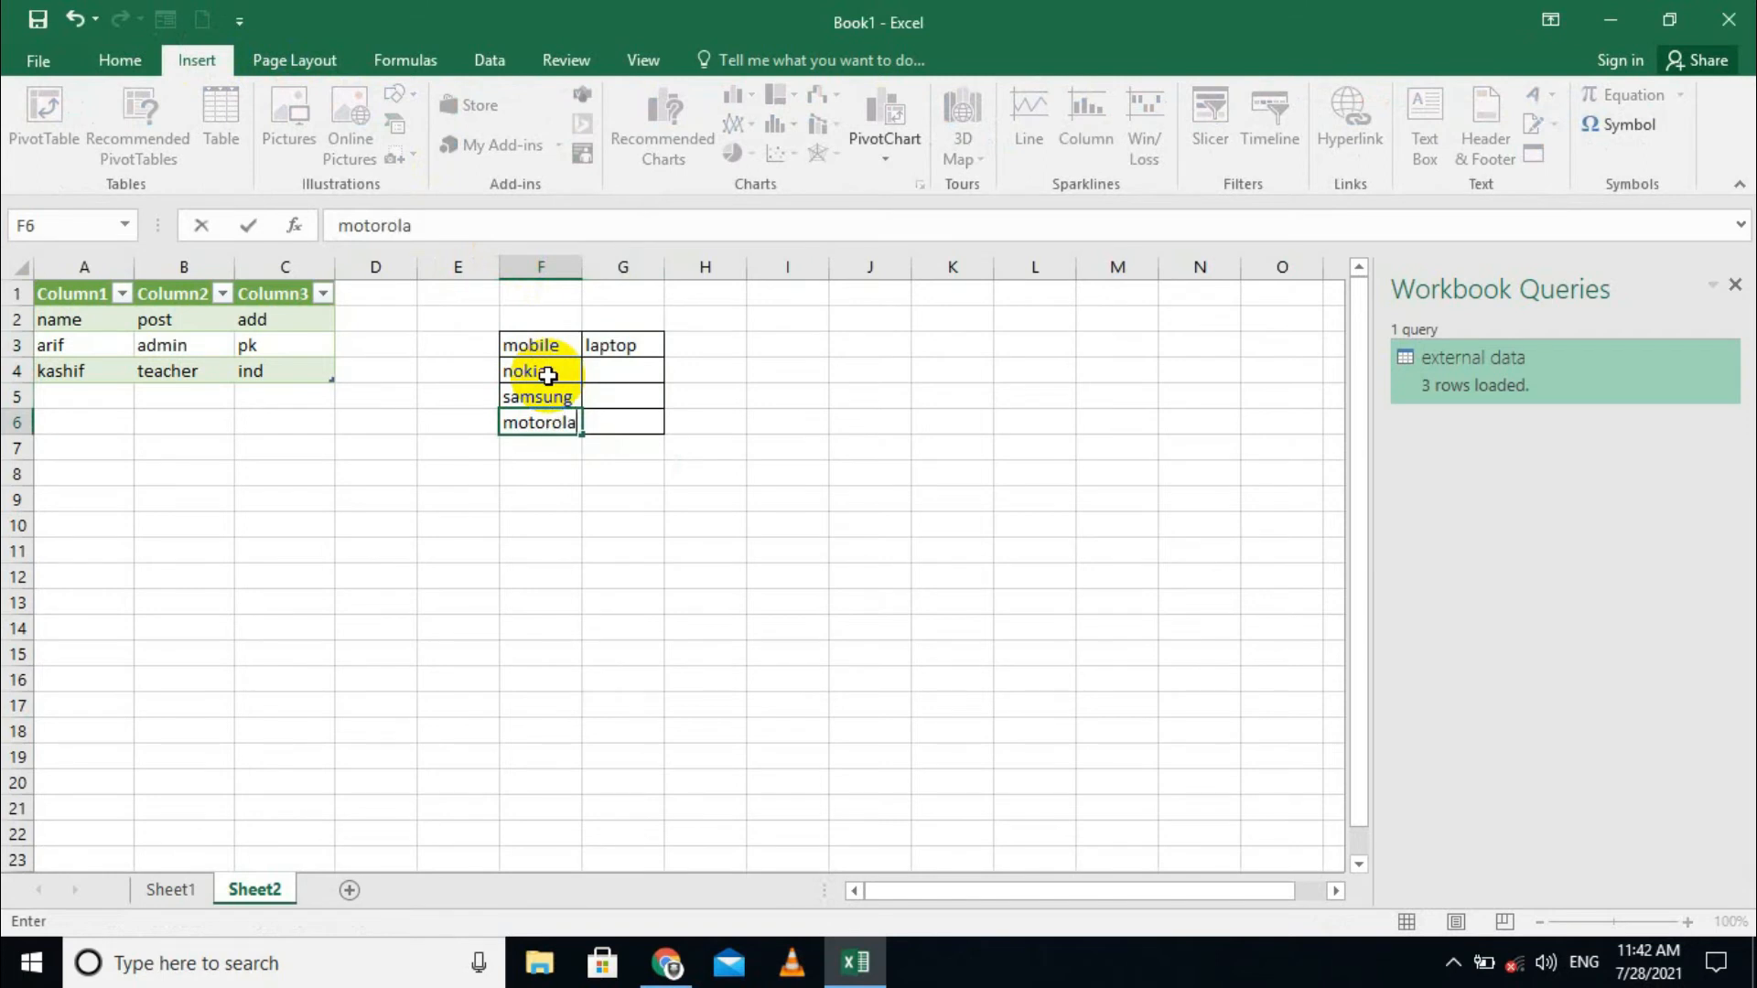
key("Tab")
Enter dell, hp and sony in cells G4 to G6 under the laptop heading
left_click(627, 368)
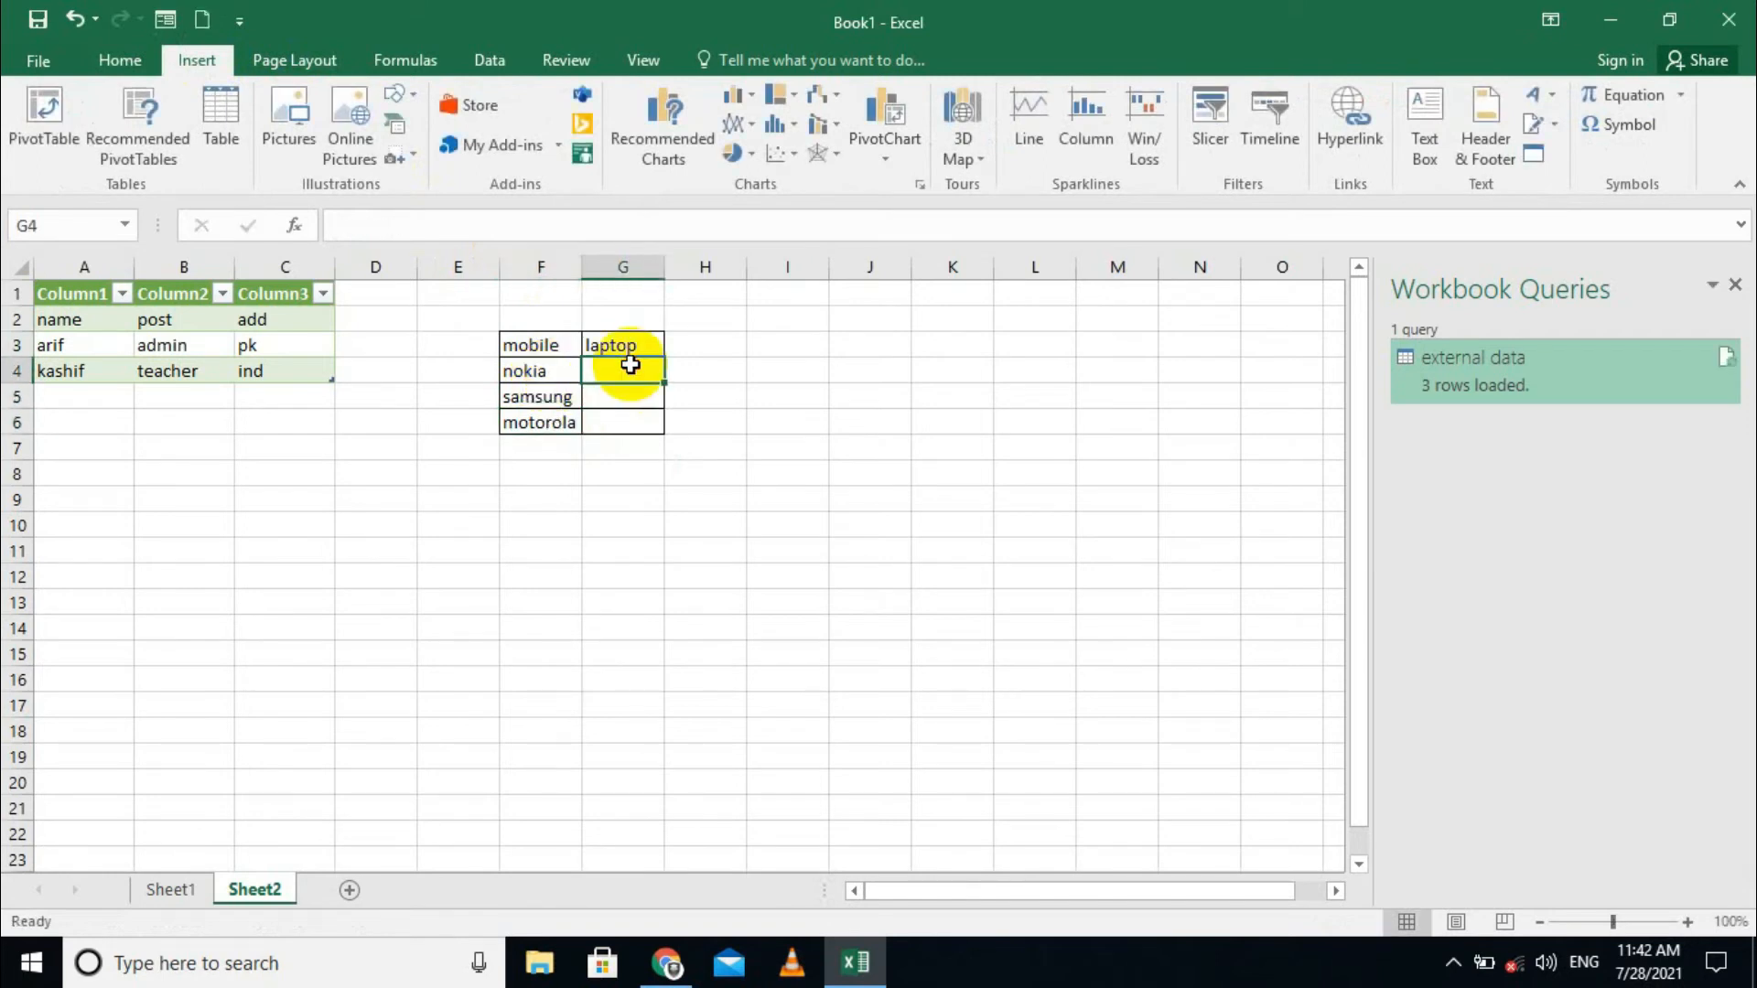
type("dell")
key("Return")
type("hp")
key("Return")
type("sony")
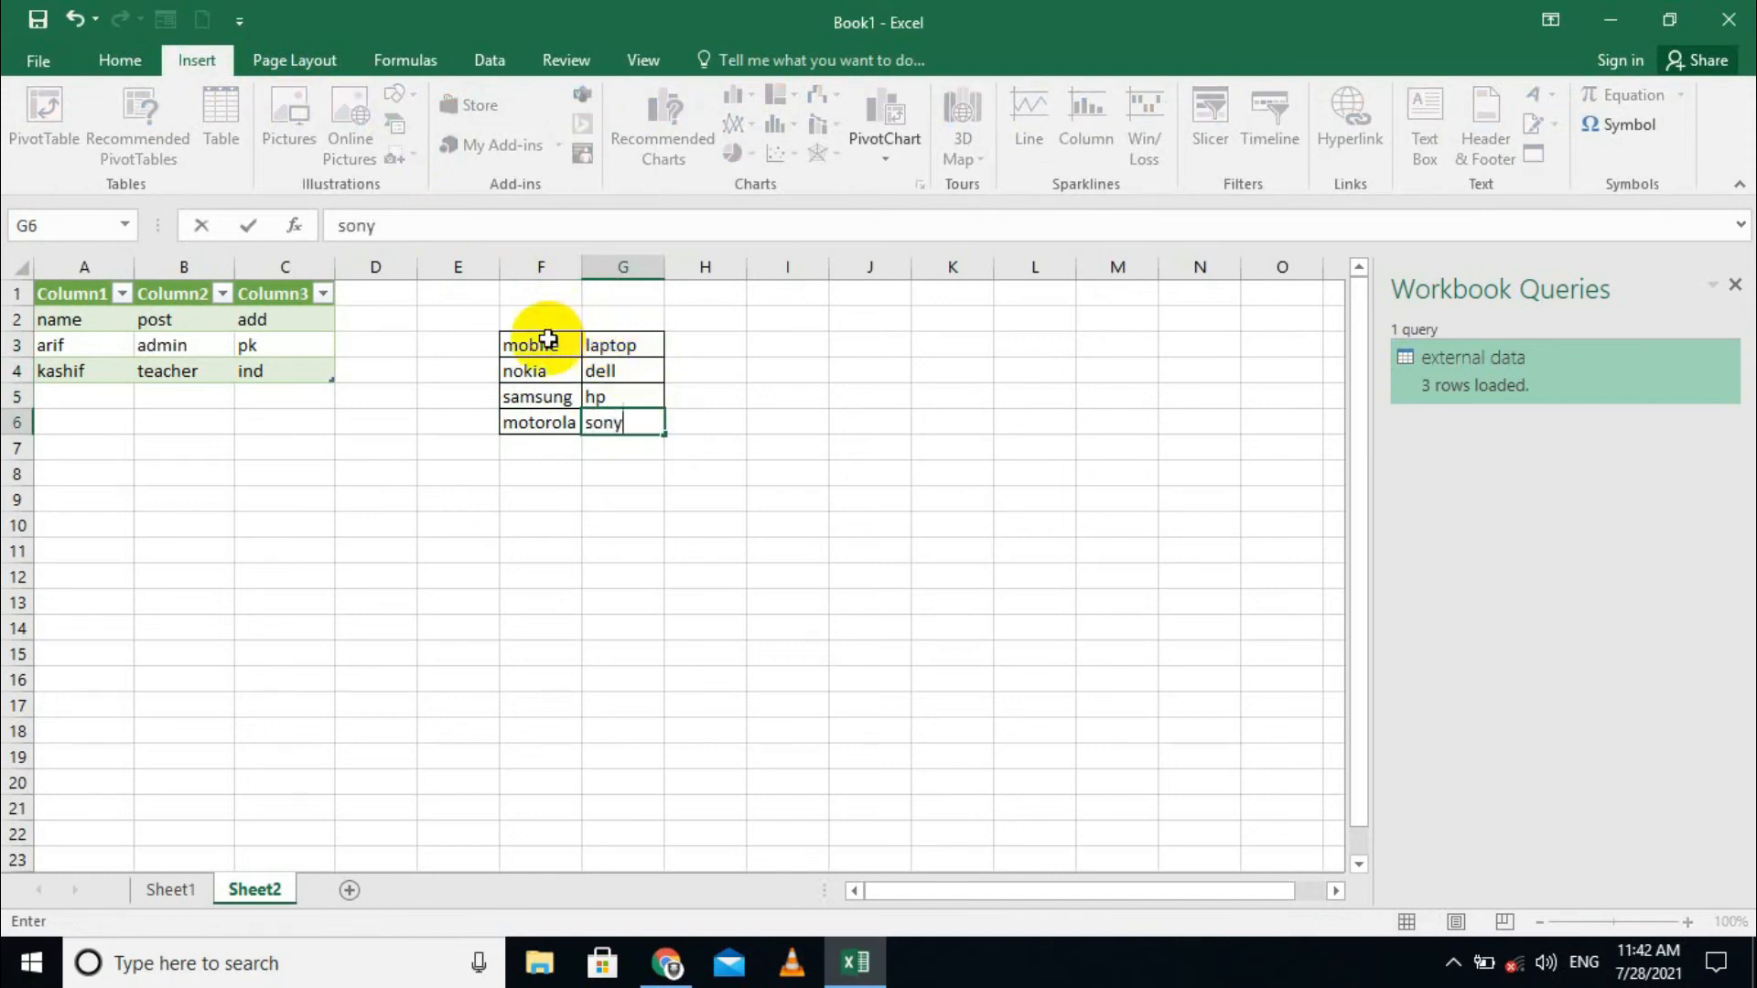
Convert the range F3:G6 into a table with its first row as headers
left_click_drag(541, 343, 611, 416)
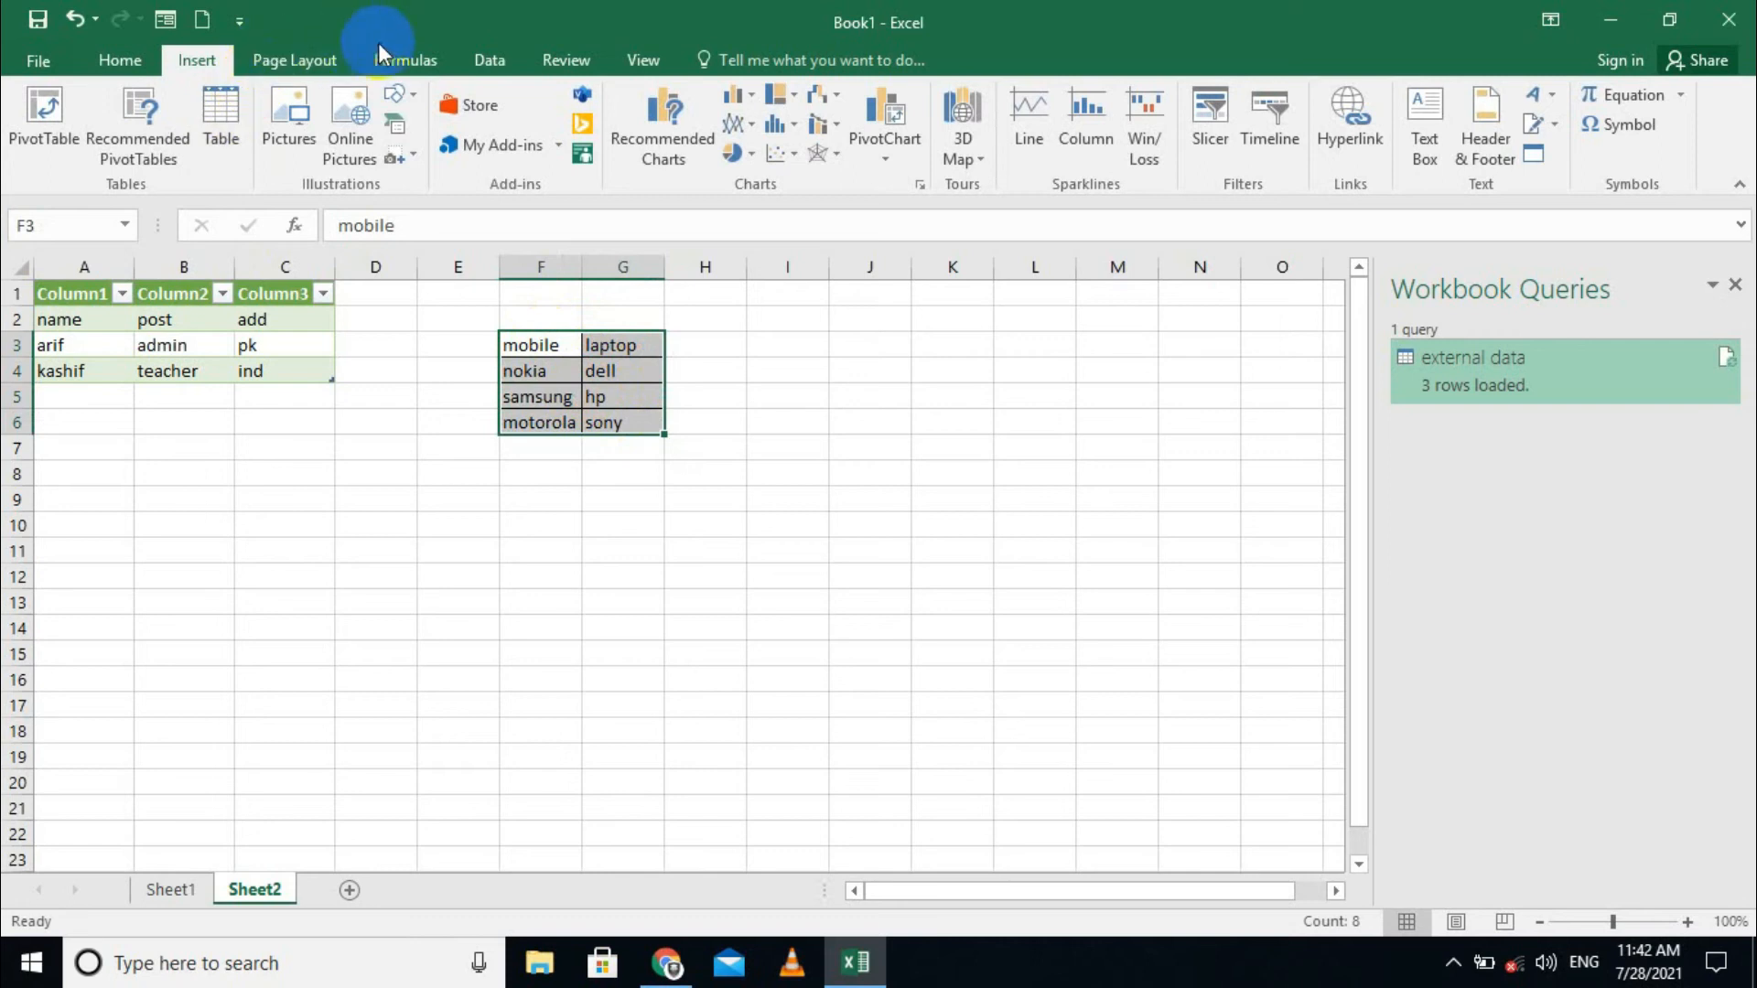
left_click(247, 142)
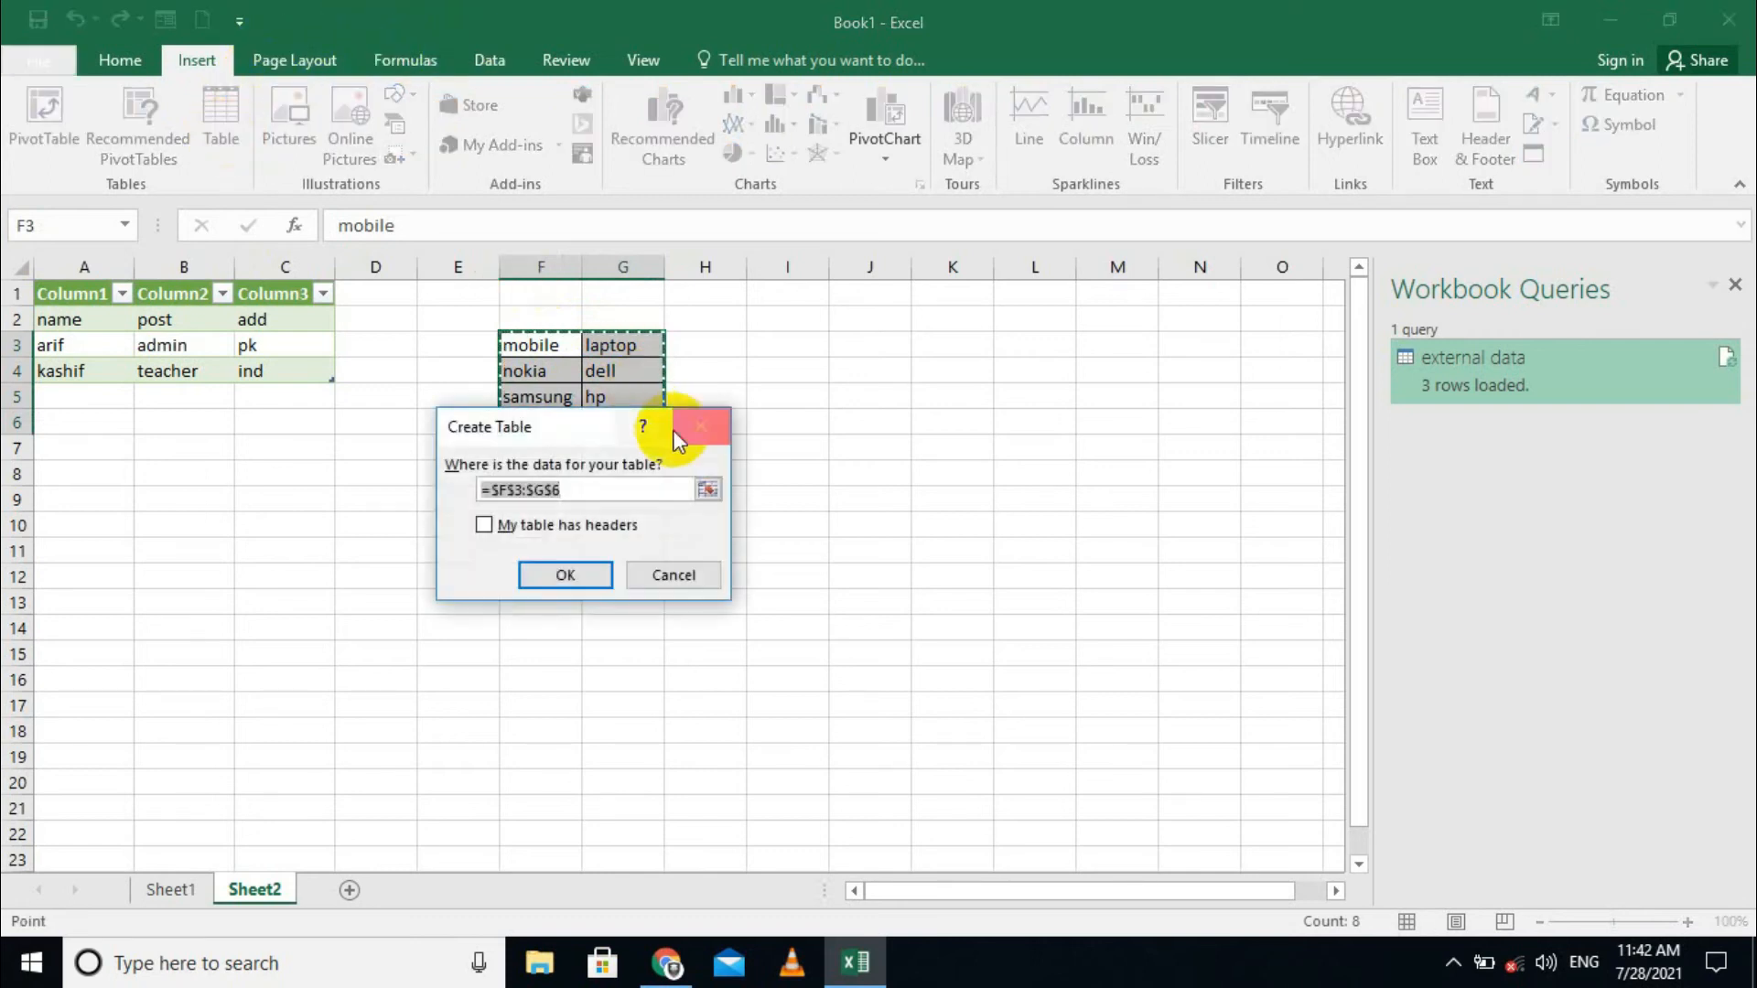
left_click(501, 524)
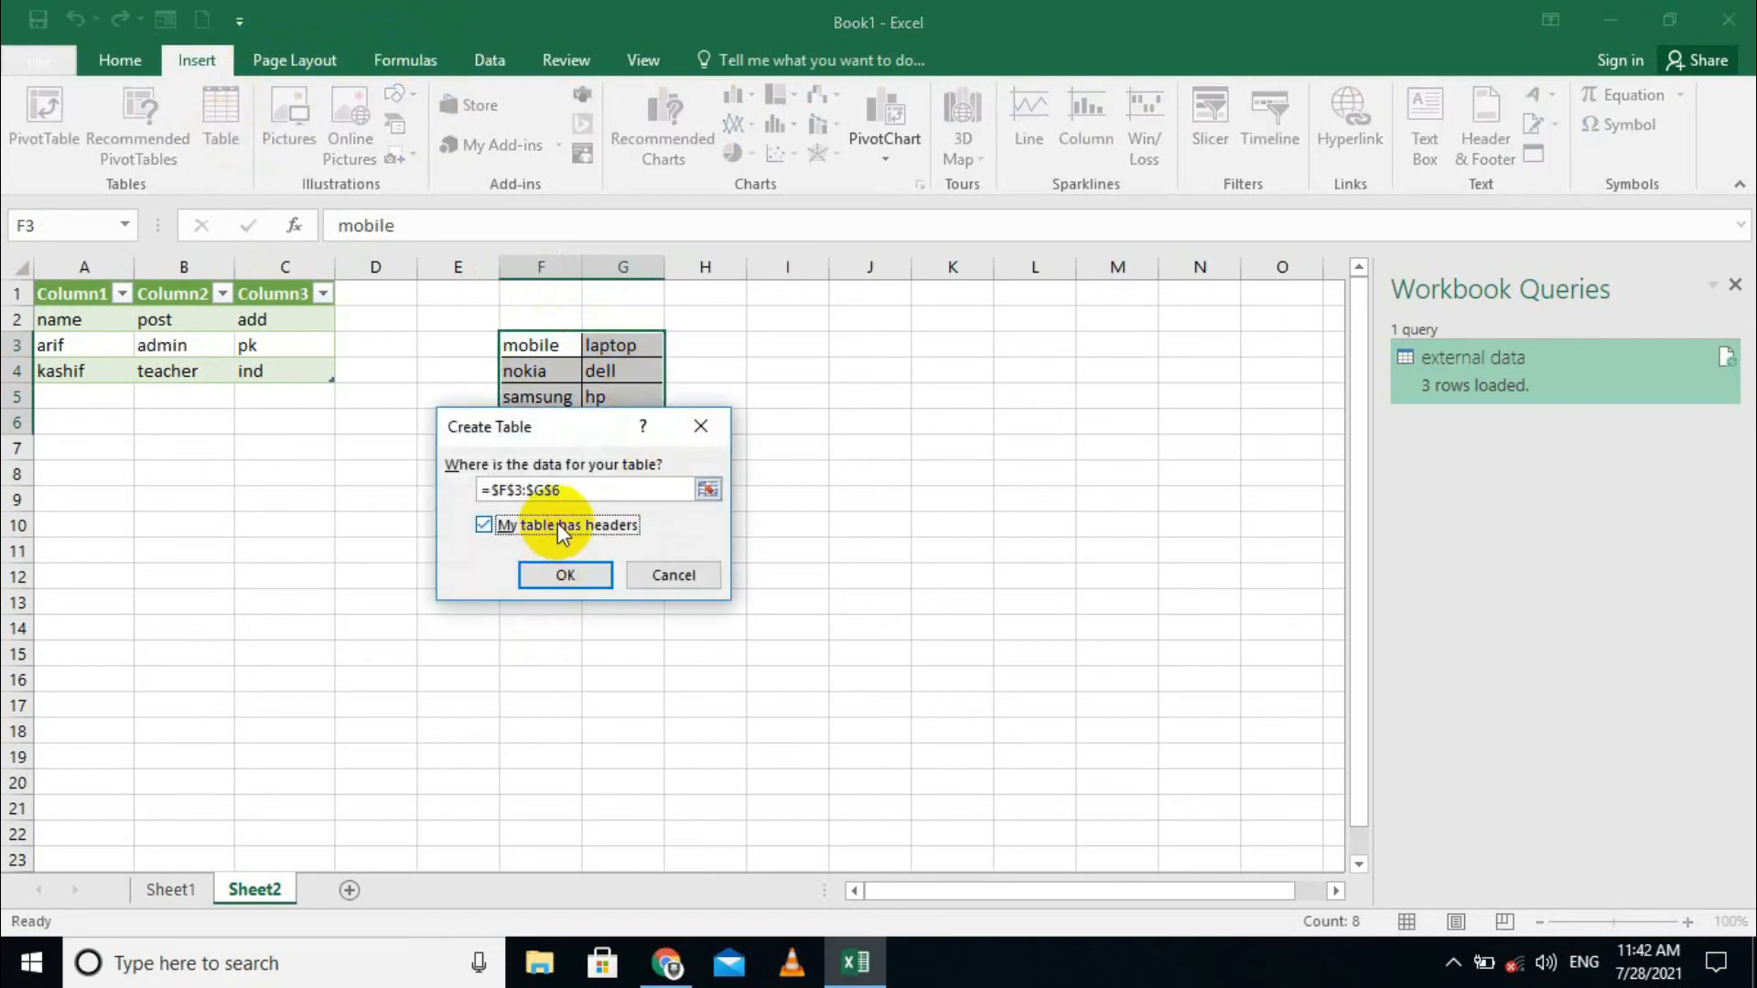
left_click(565, 574)
left_click(648, 502)
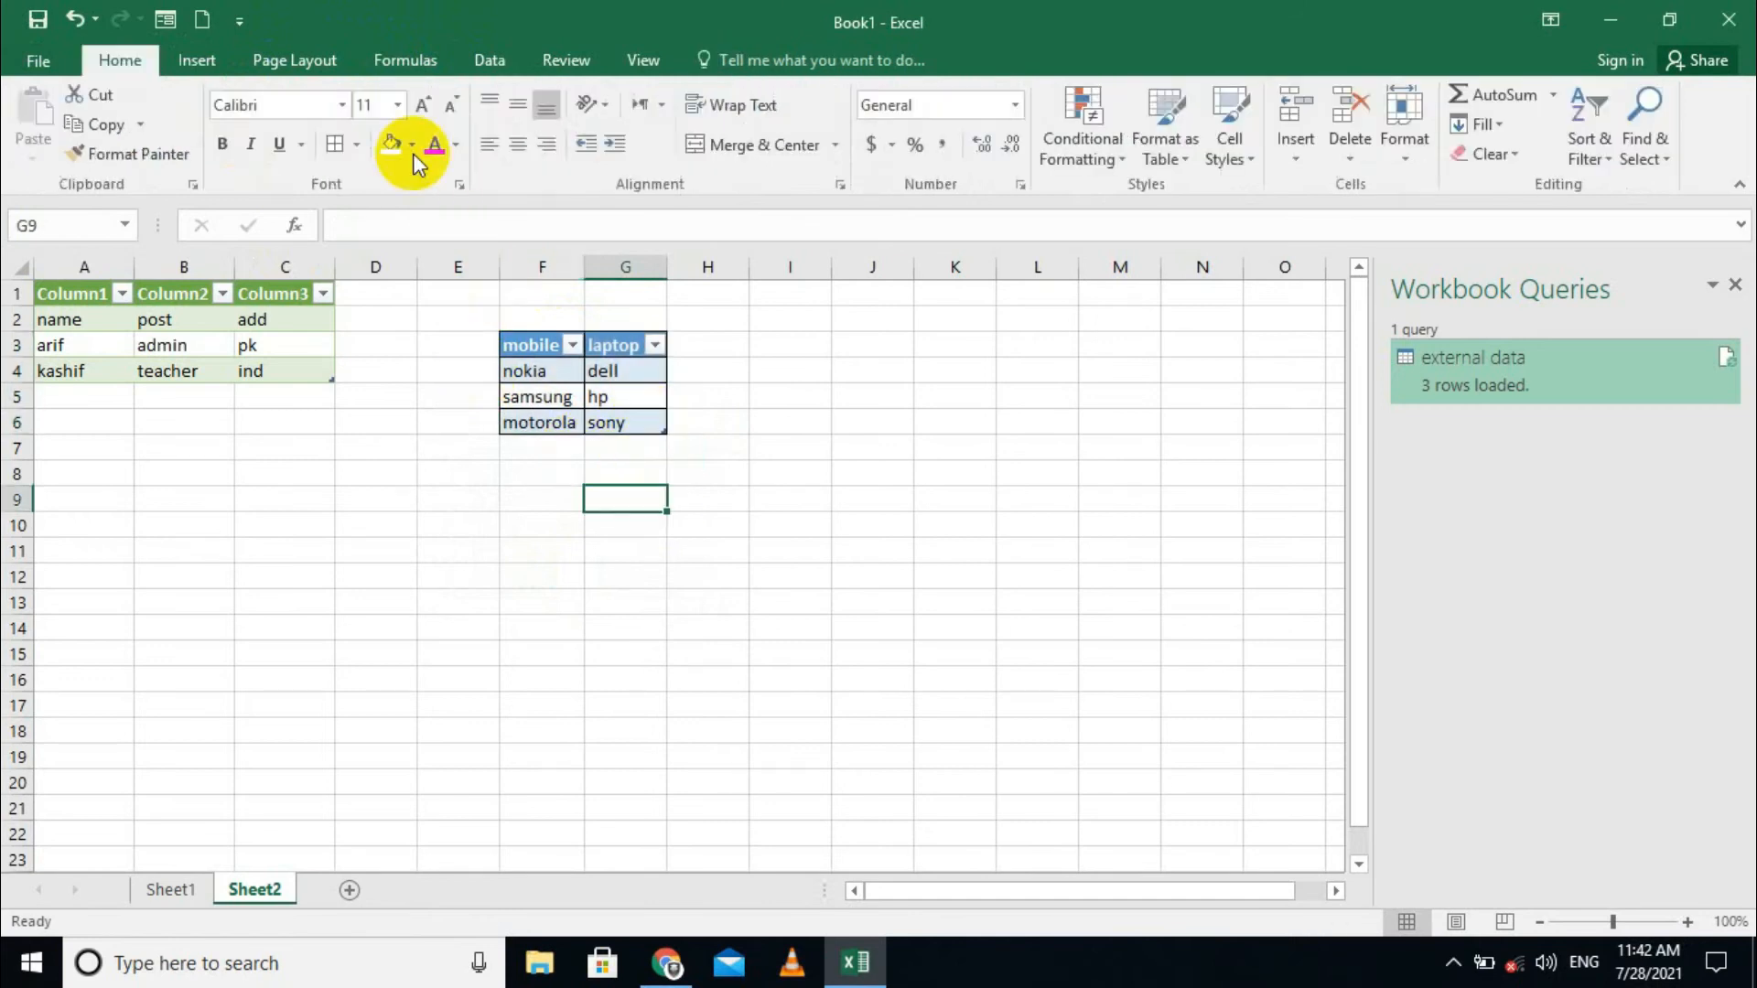
Create a query from the mobile and laptop table, then close the query editor and keep the query so it loads to a new sheet
left_click(480, 60)
left_click_drag(512, 345, 636, 423)
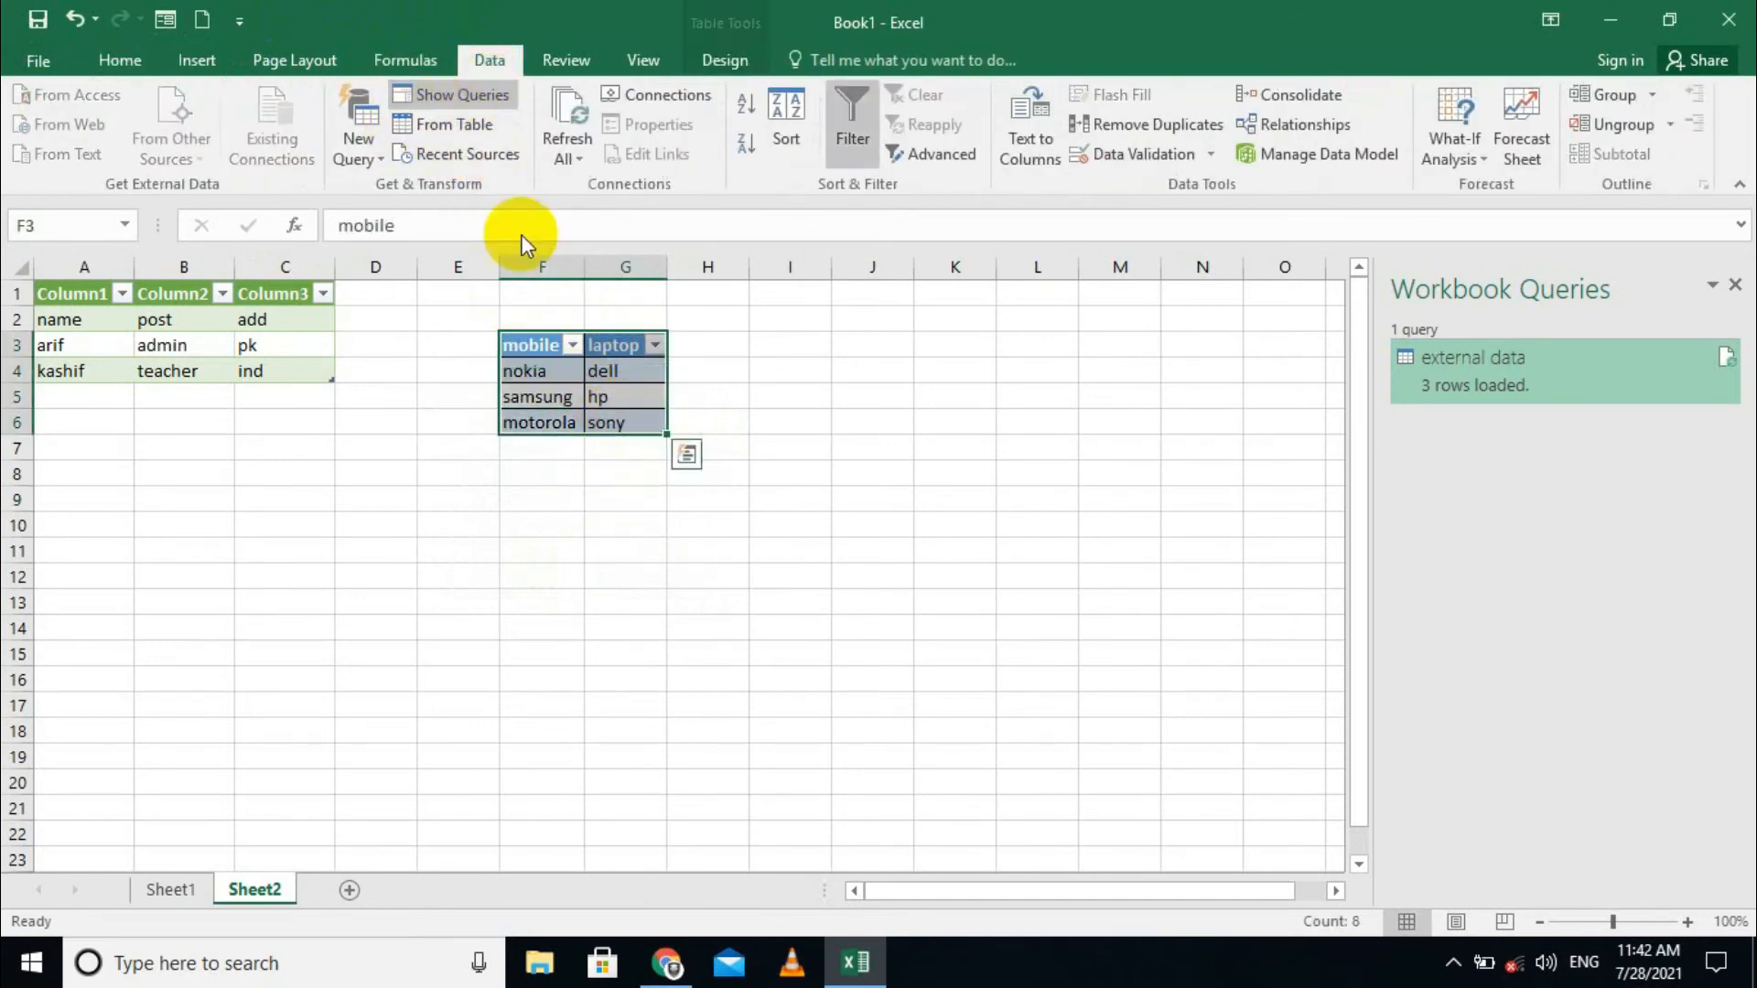
left_click(467, 127)
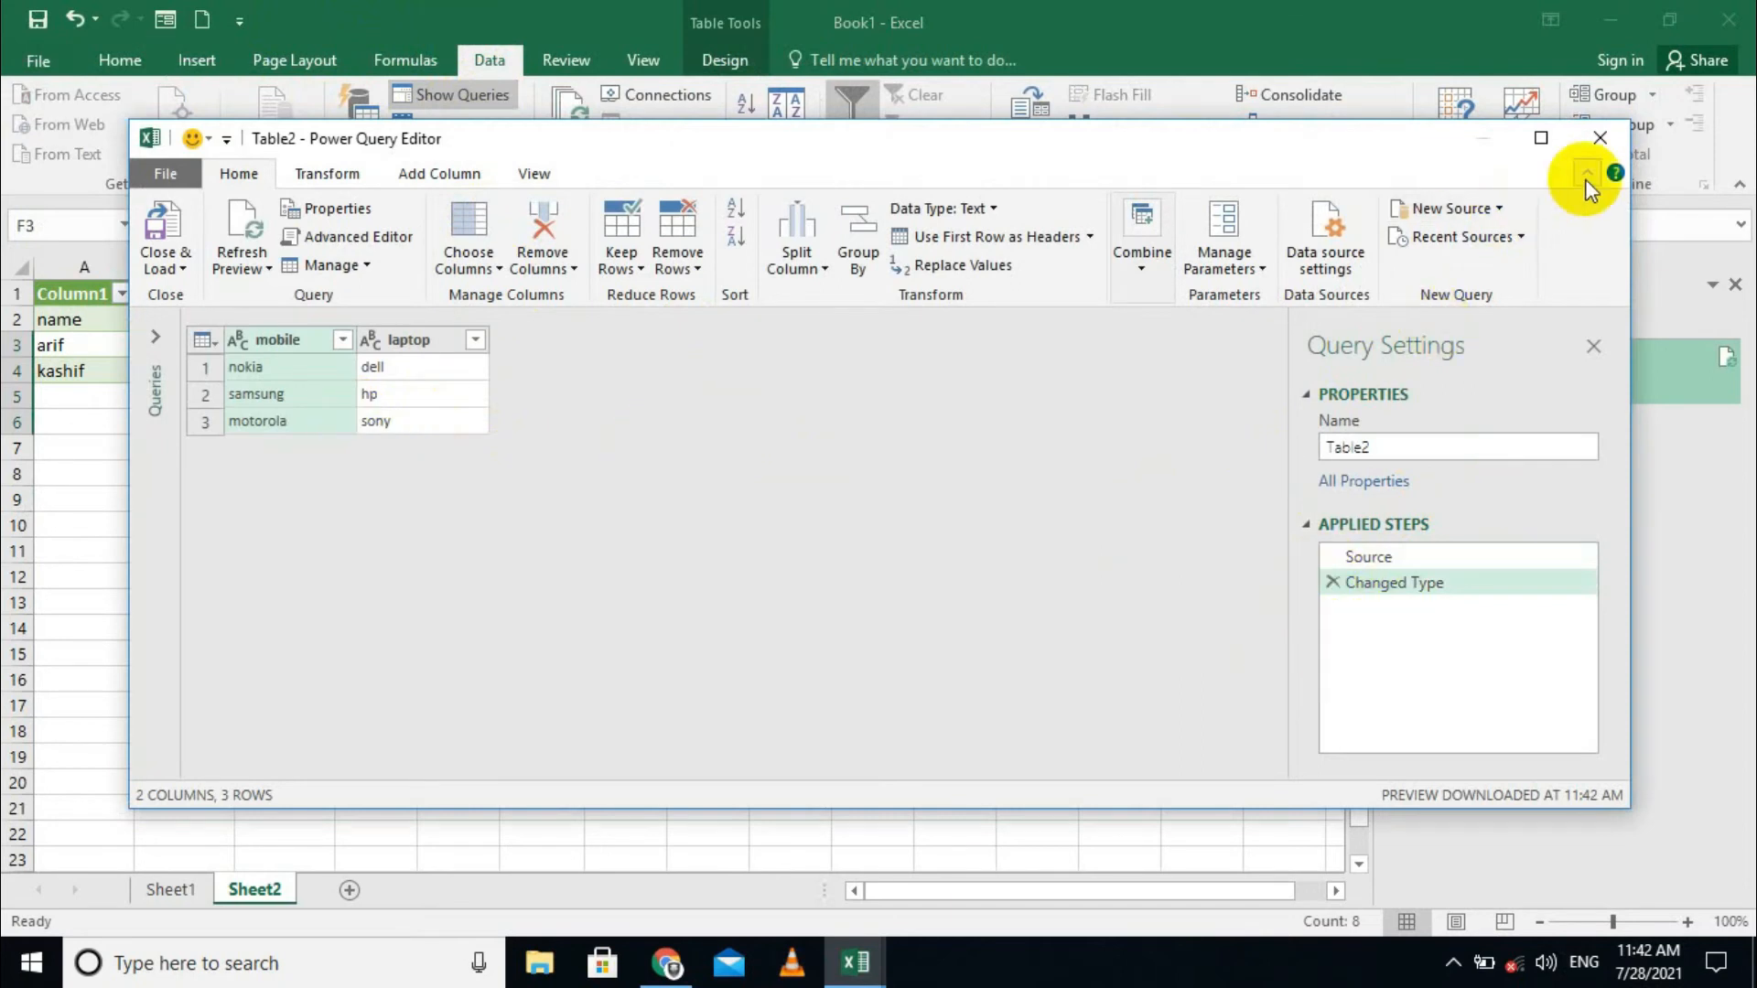
left_click(1601, 139)
left_click(904, 519)
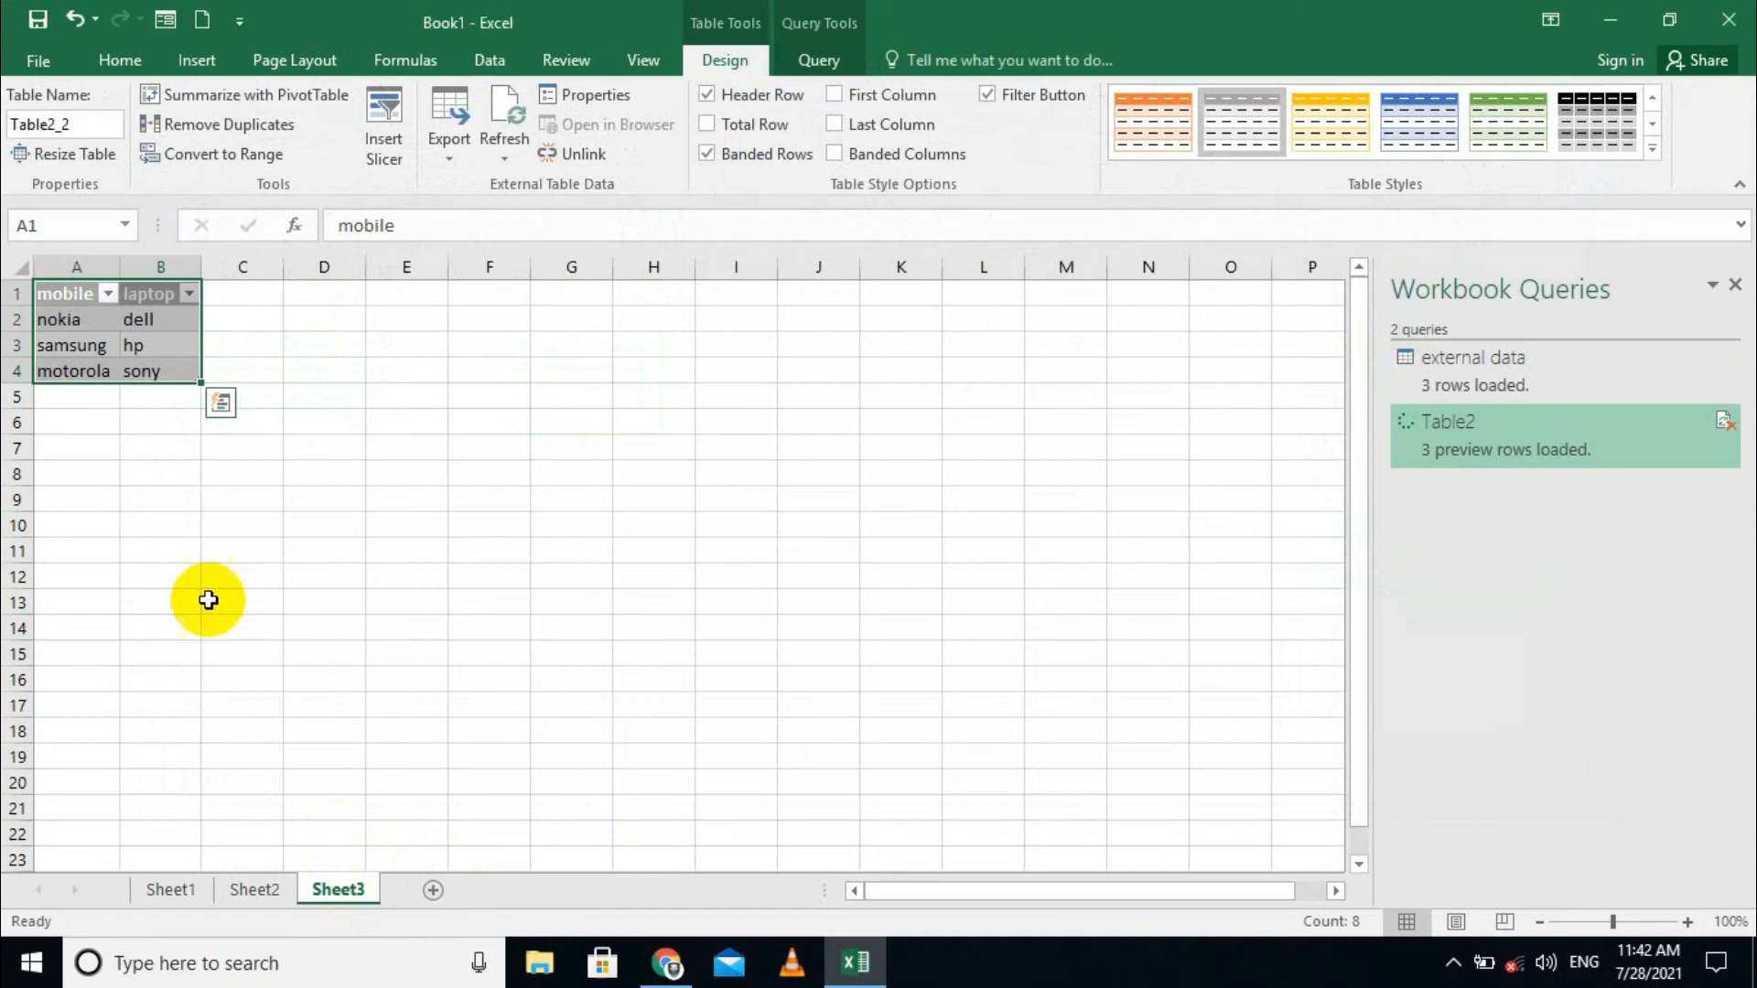
Compare the loaded query table on Sheet3 with the source table on Sheet2
left_click(145, 450)
left_click_drag(73, 300, 161, 366)
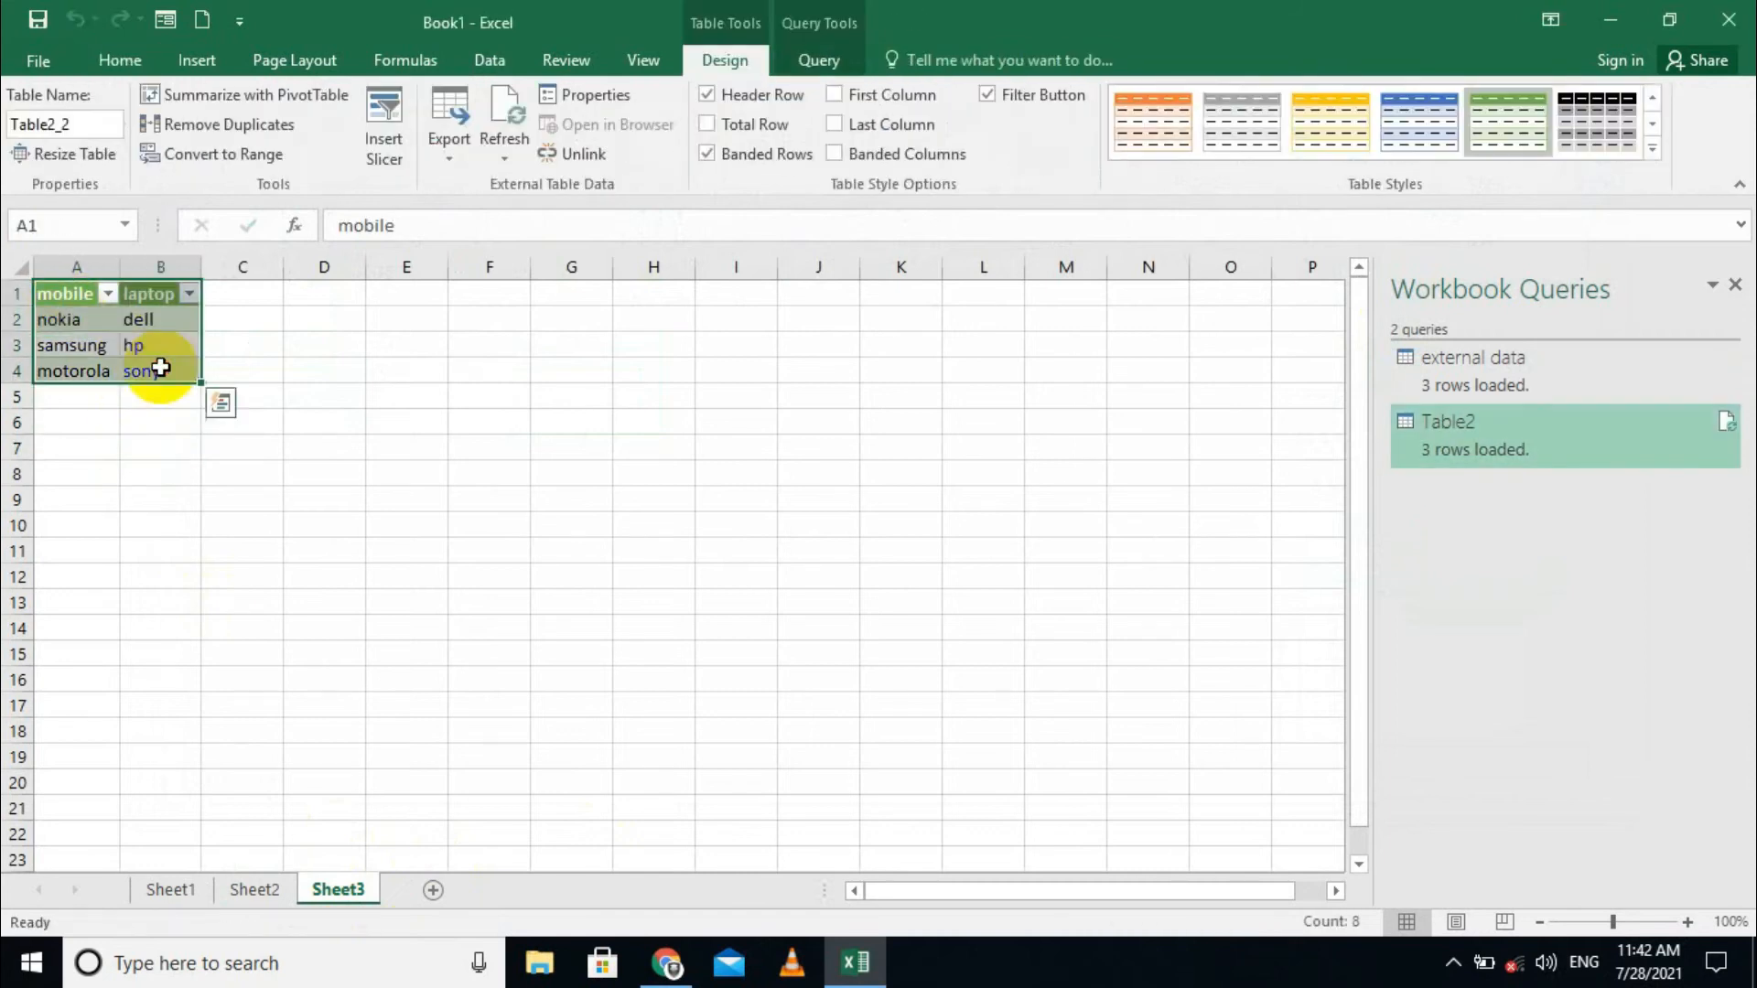
left_click(320, 397)
left_click(256, 891)
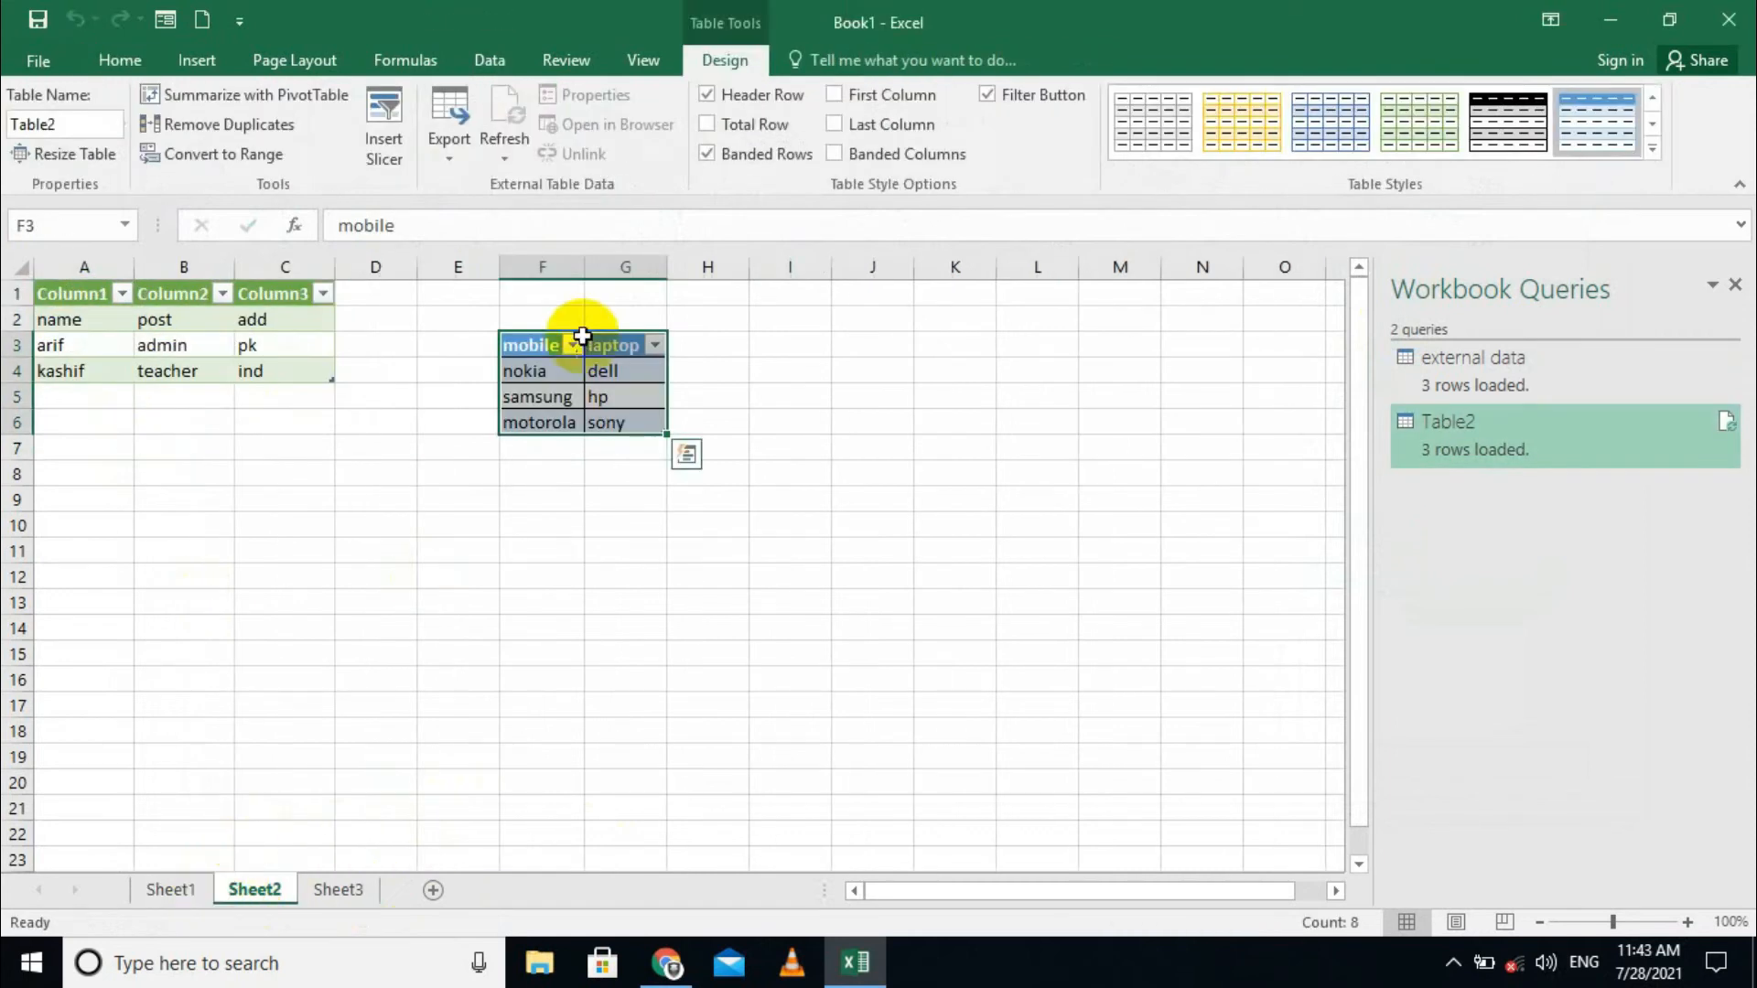
left_click(560, 501)
left_click(340, 890)
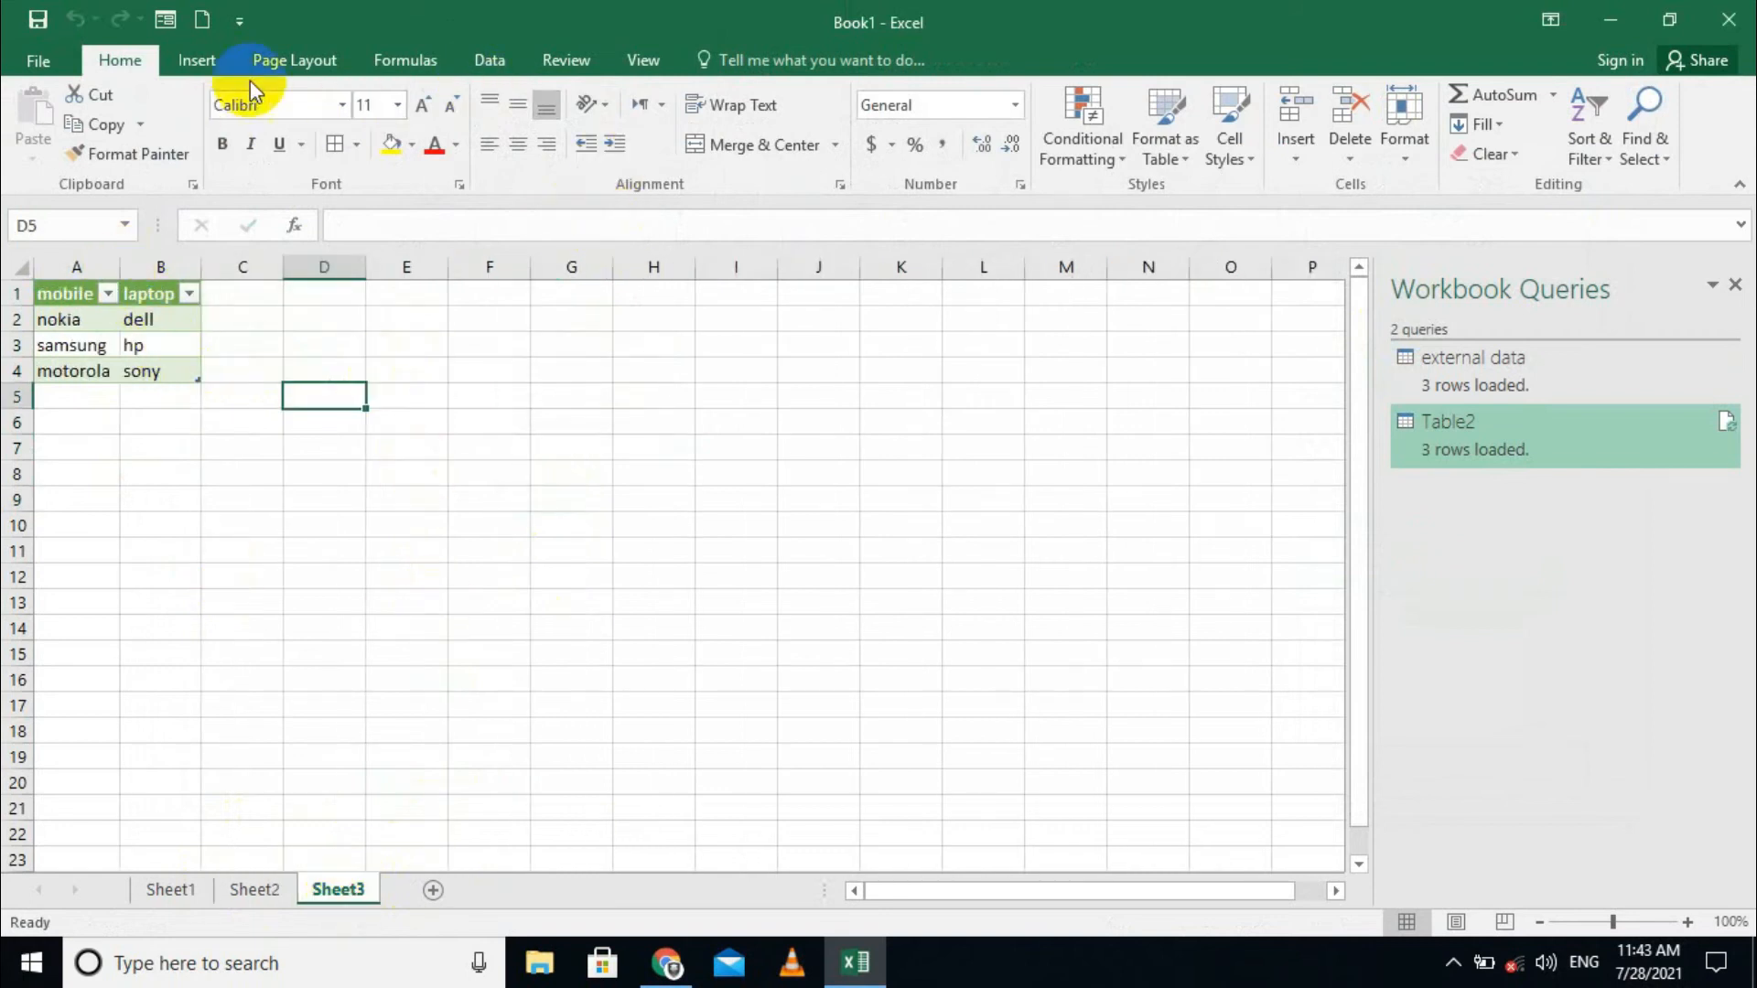
Connect to the recent source external data.txt and load it into a new sheet
left_click(489, 59)
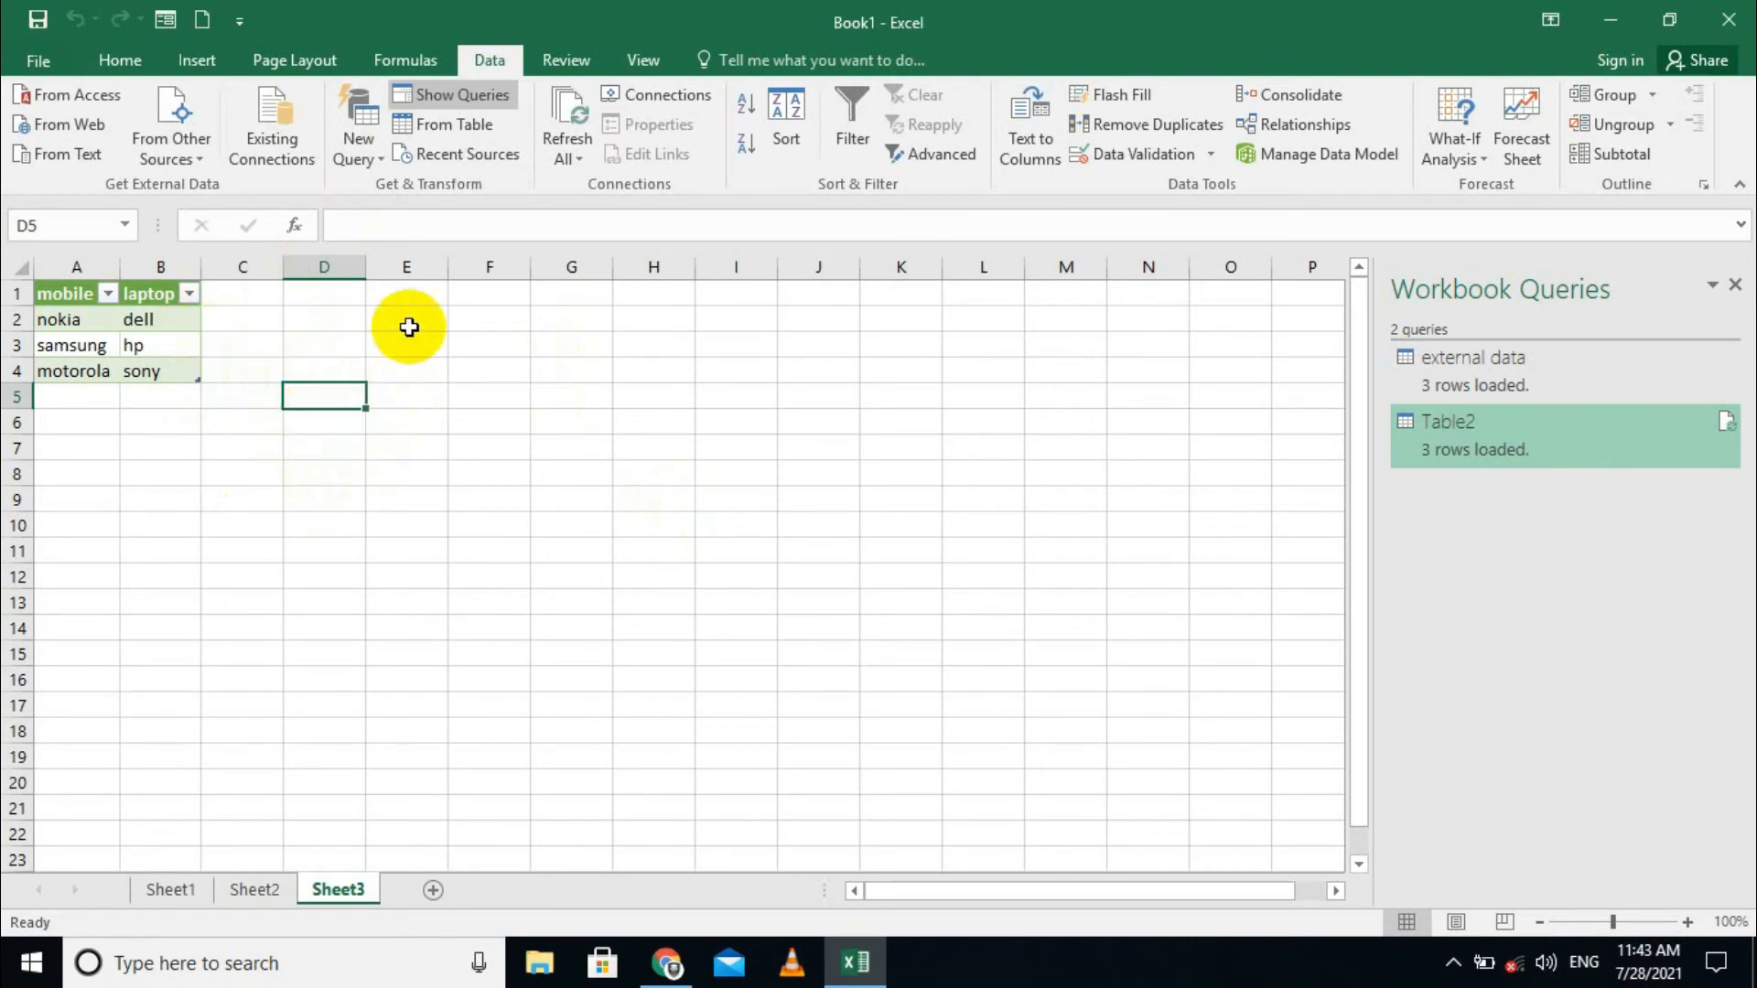
left_click(440, 157)
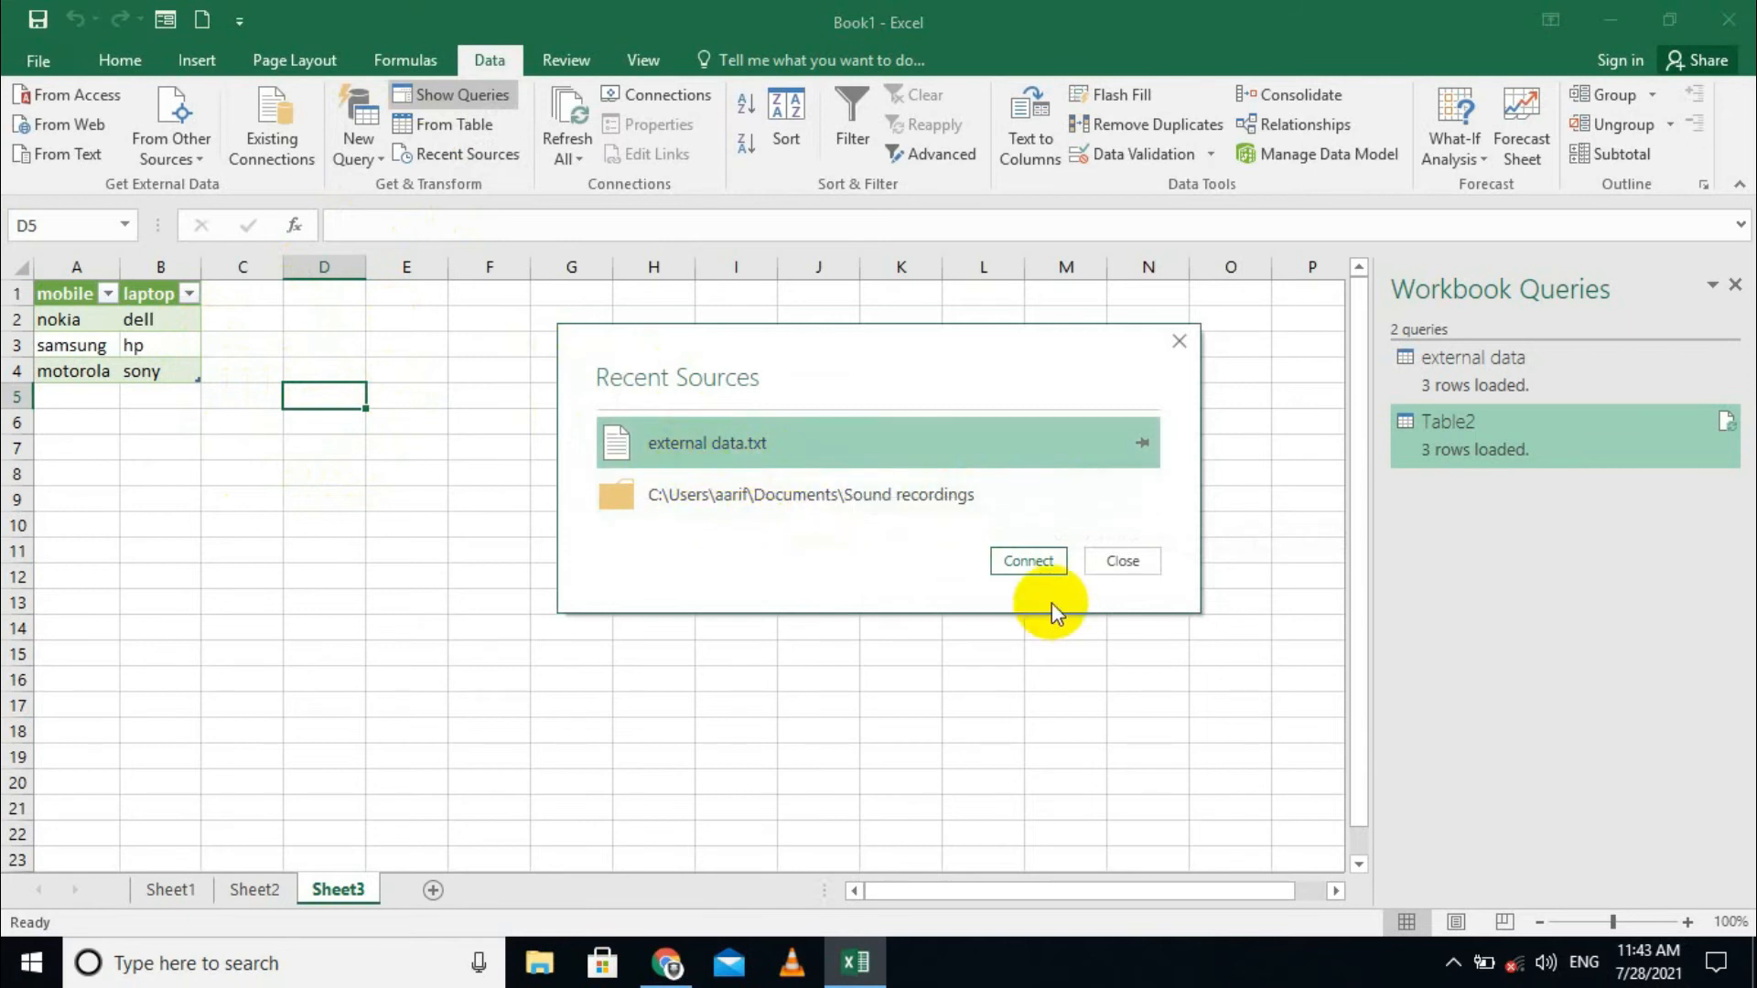
left_click(1034, 560)
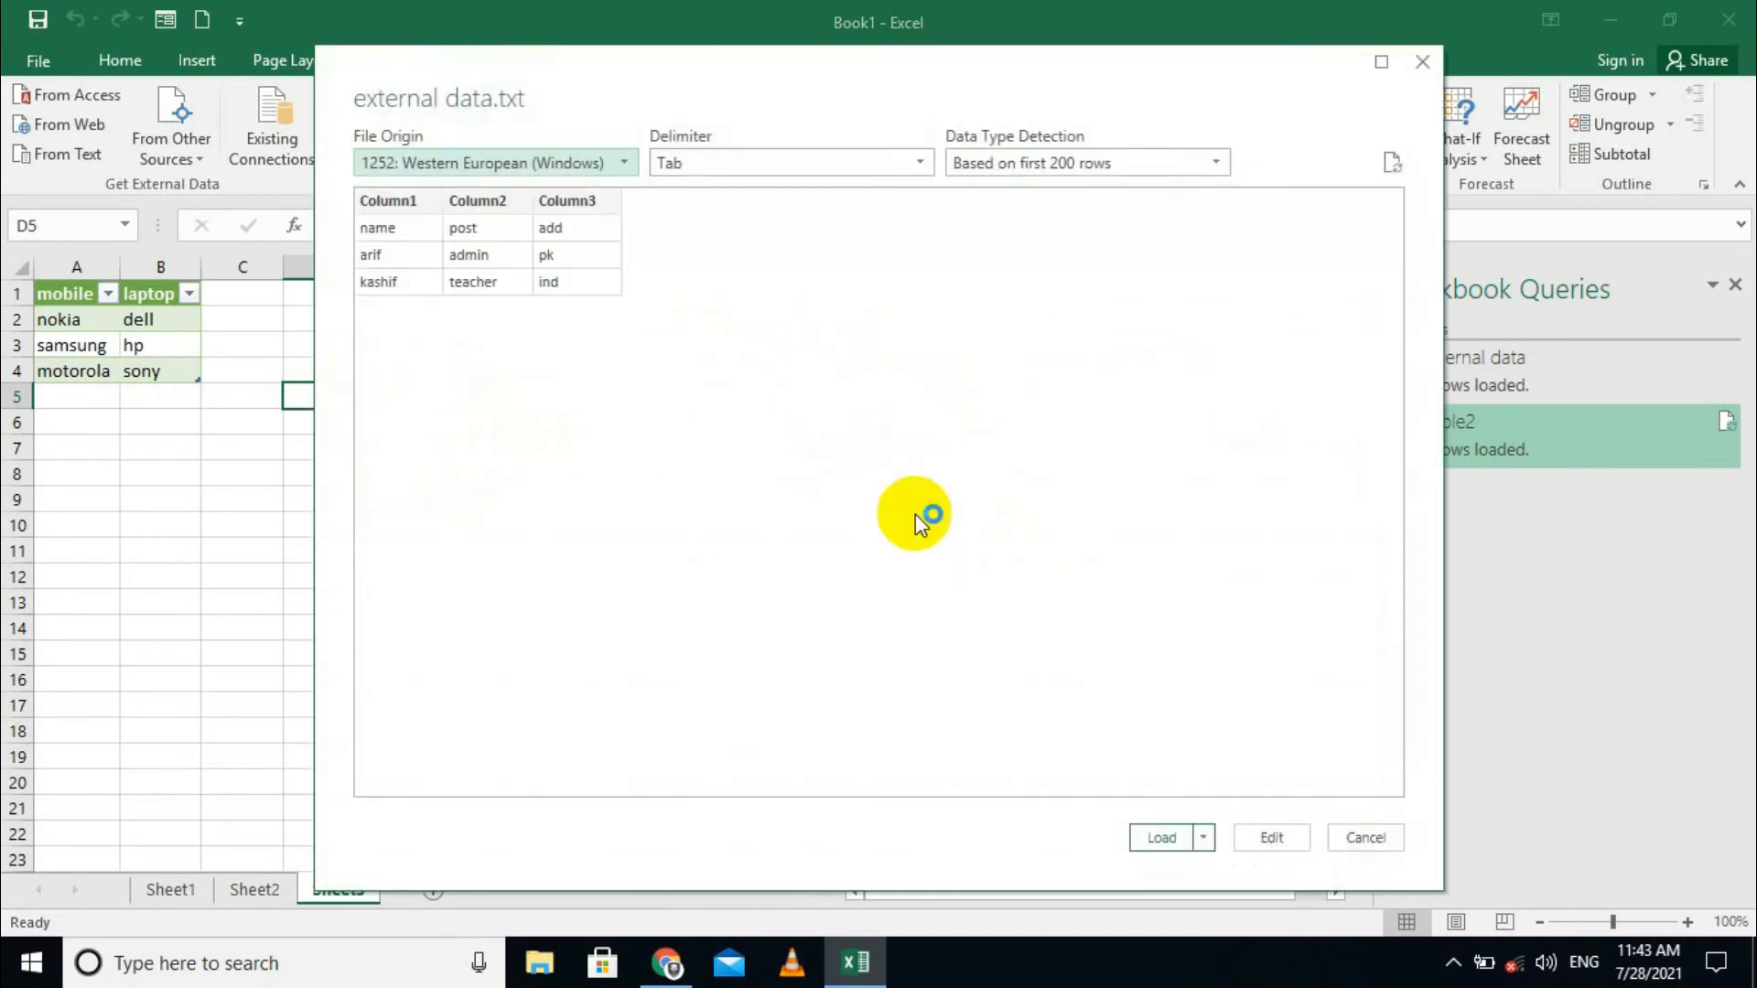
left_click(1156, 835)
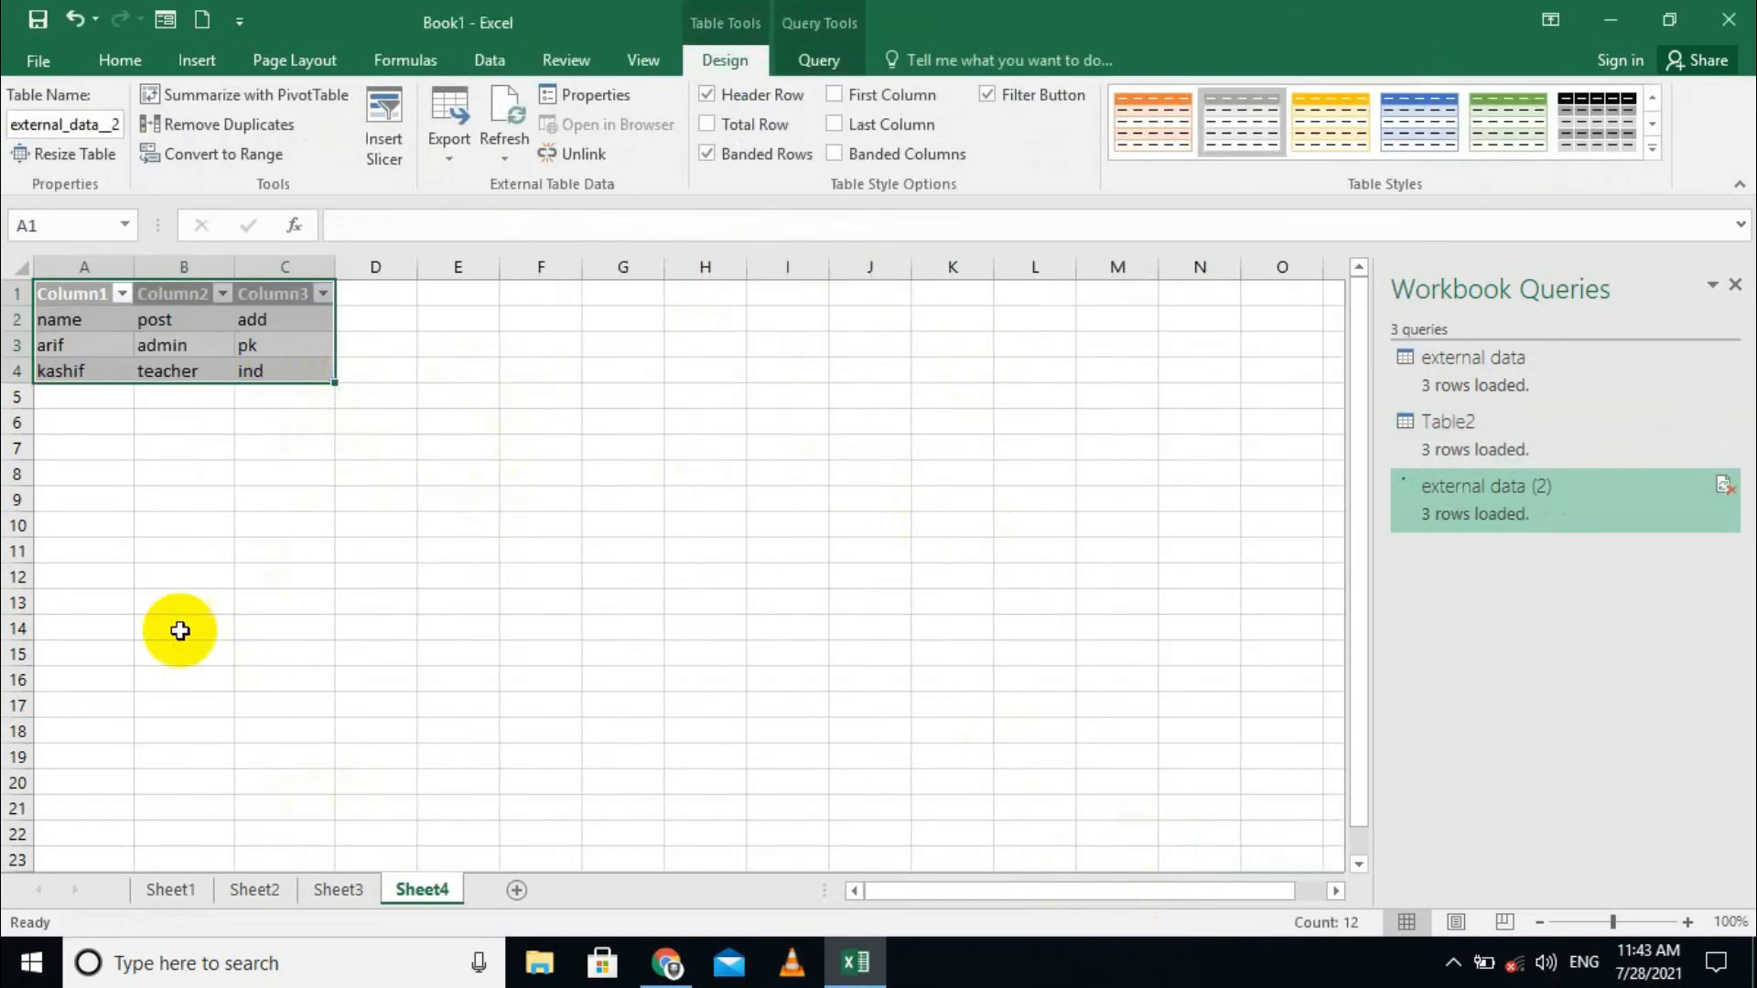
Review the imported text data in C3:E5 on Sheet1
left_click(476, 61)
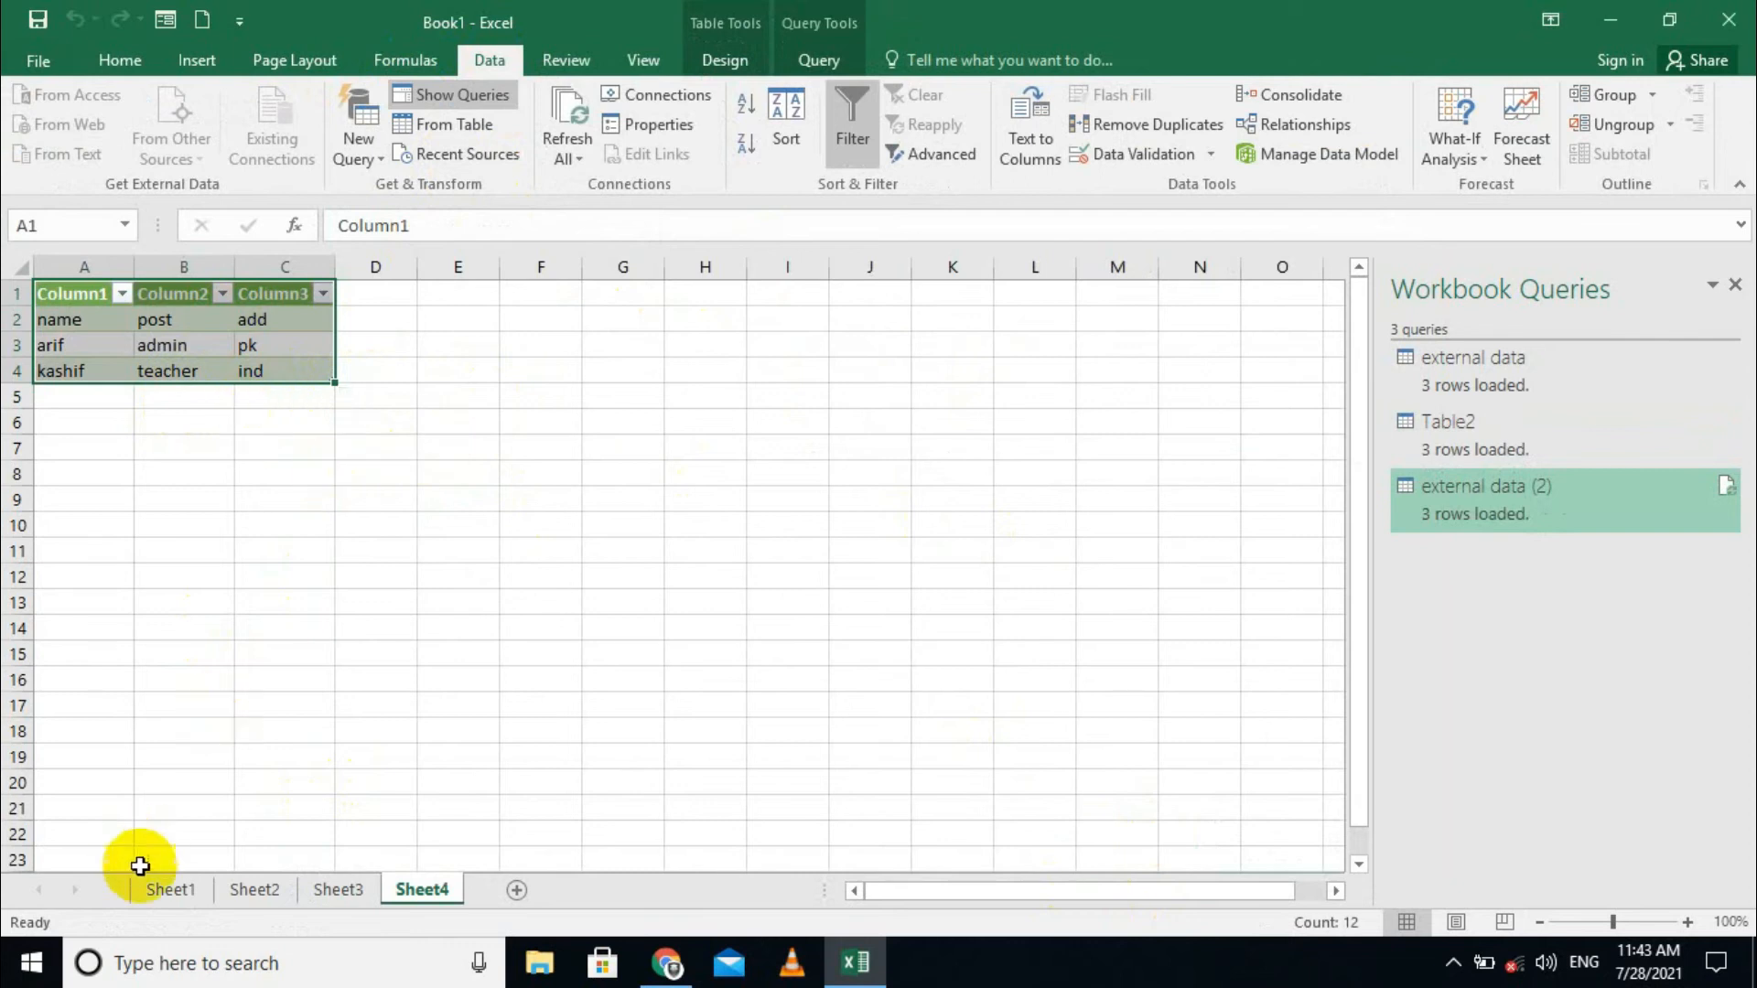
left_click(161, 888)
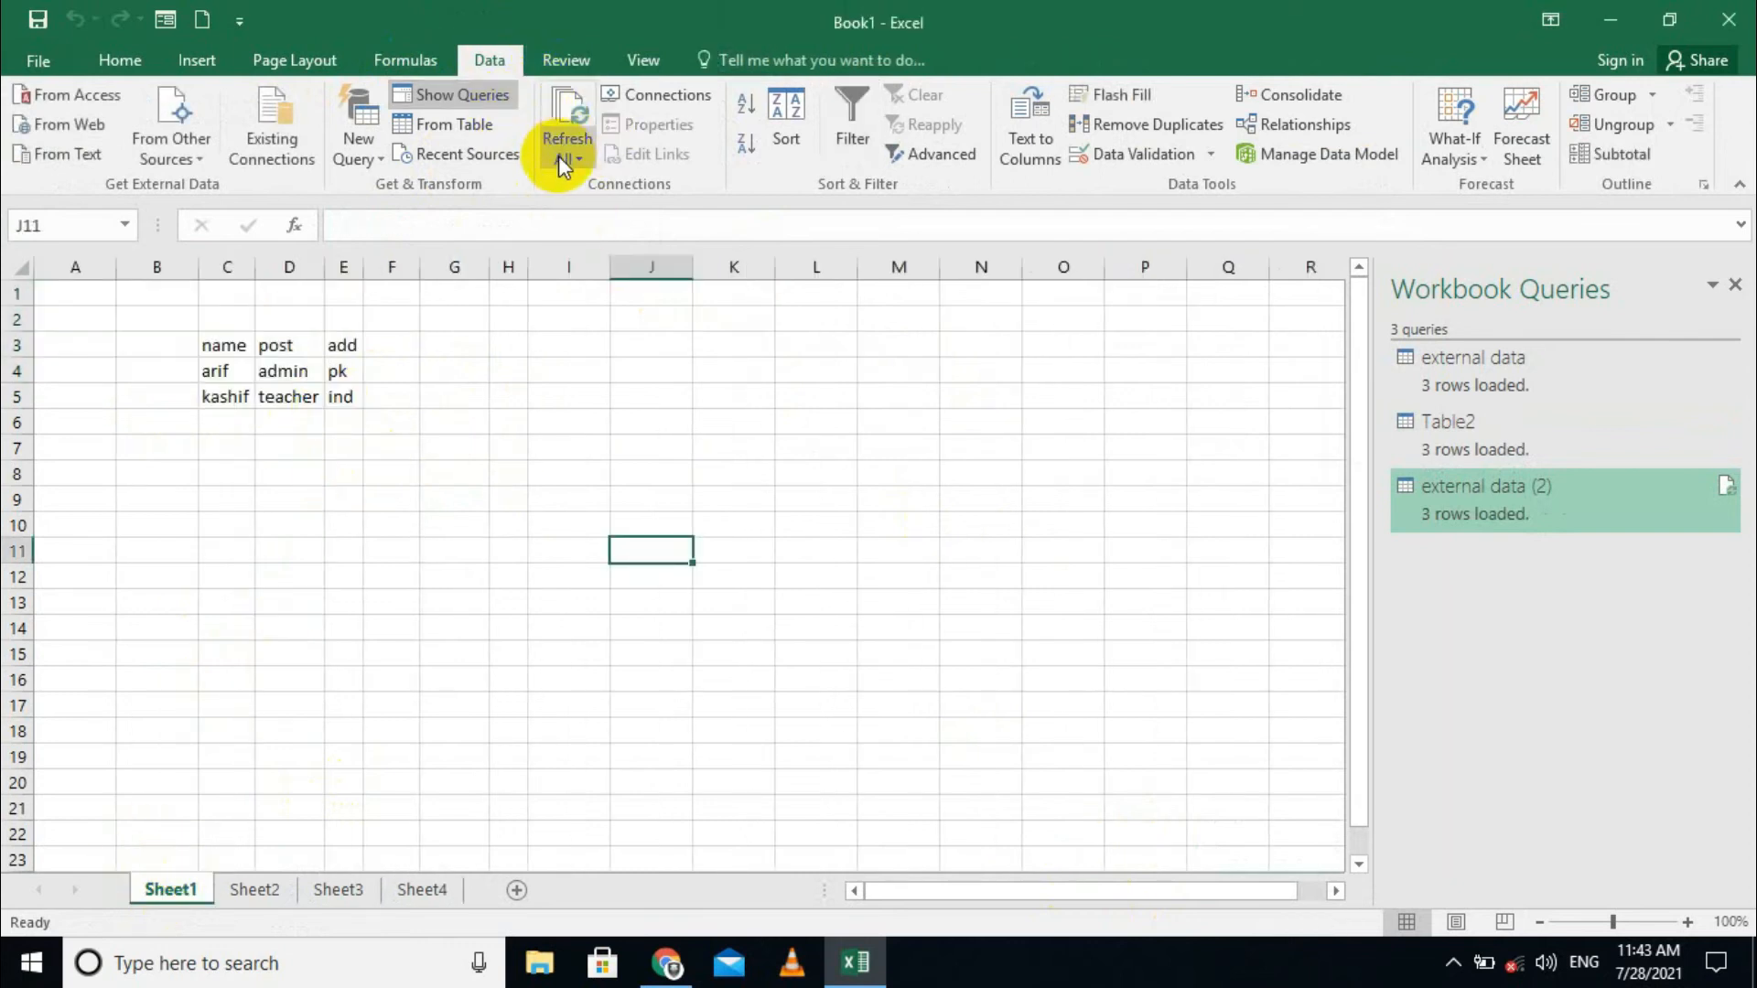
left_click(261, 372)
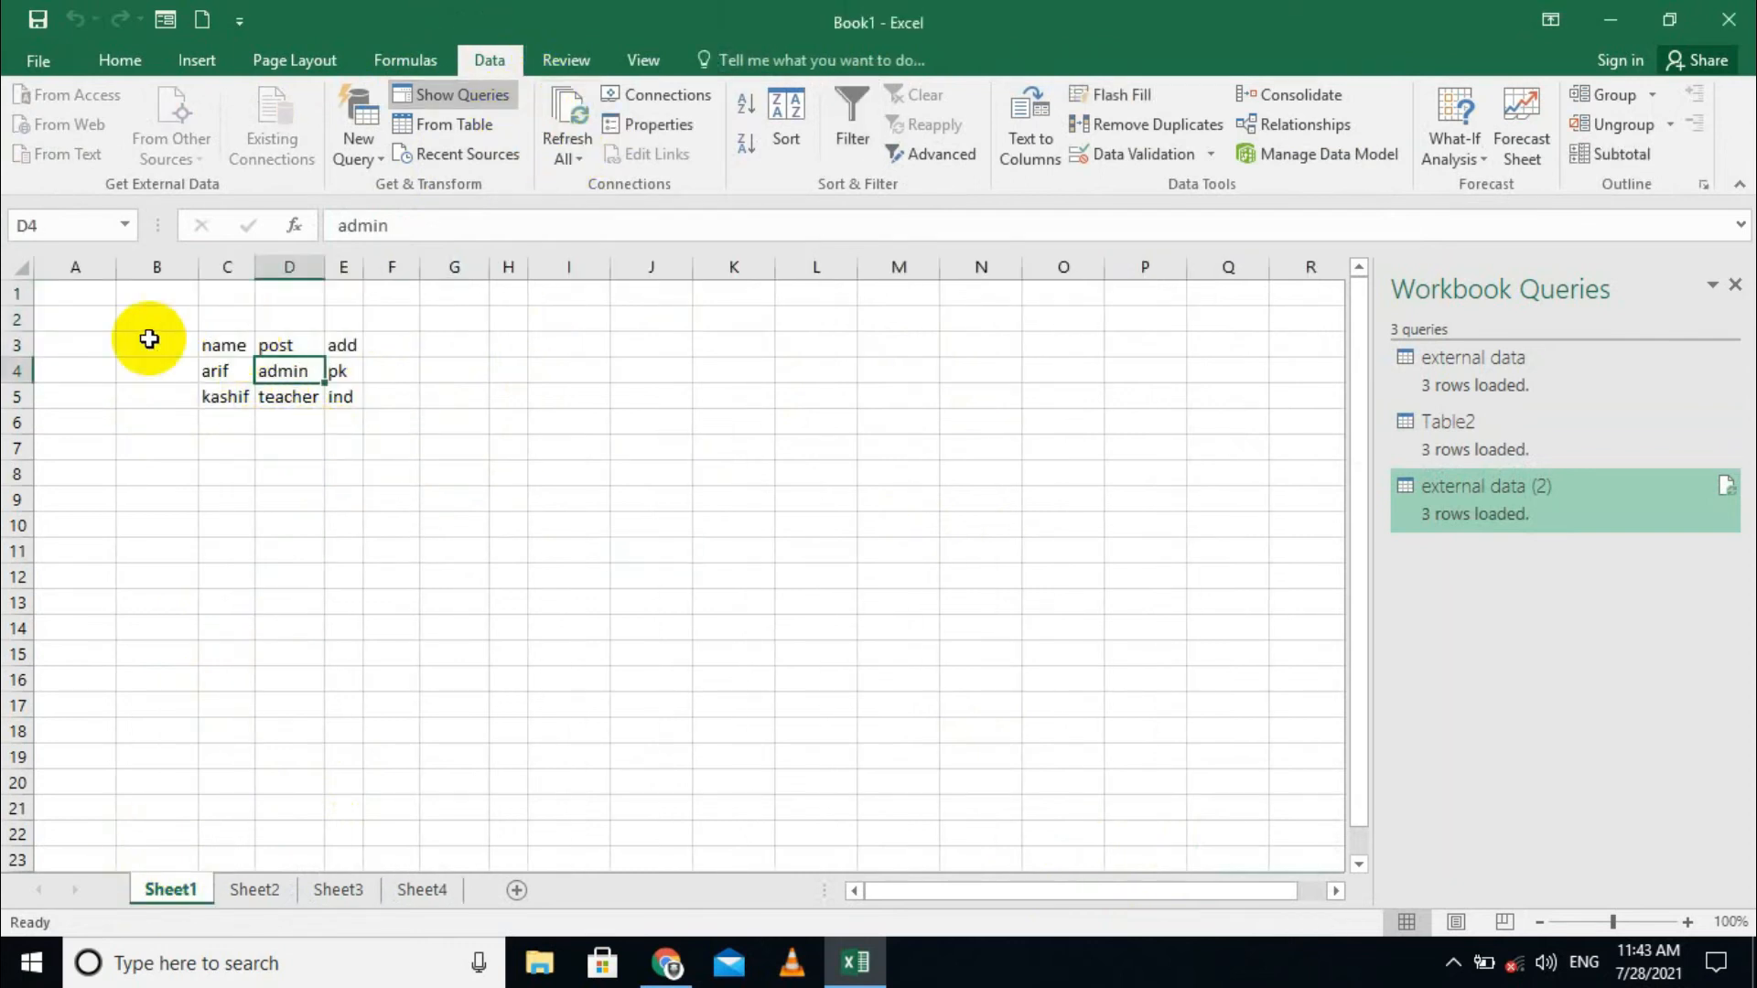
left_click_drag(146, 341, 401, 478)
left_click(392, 602)
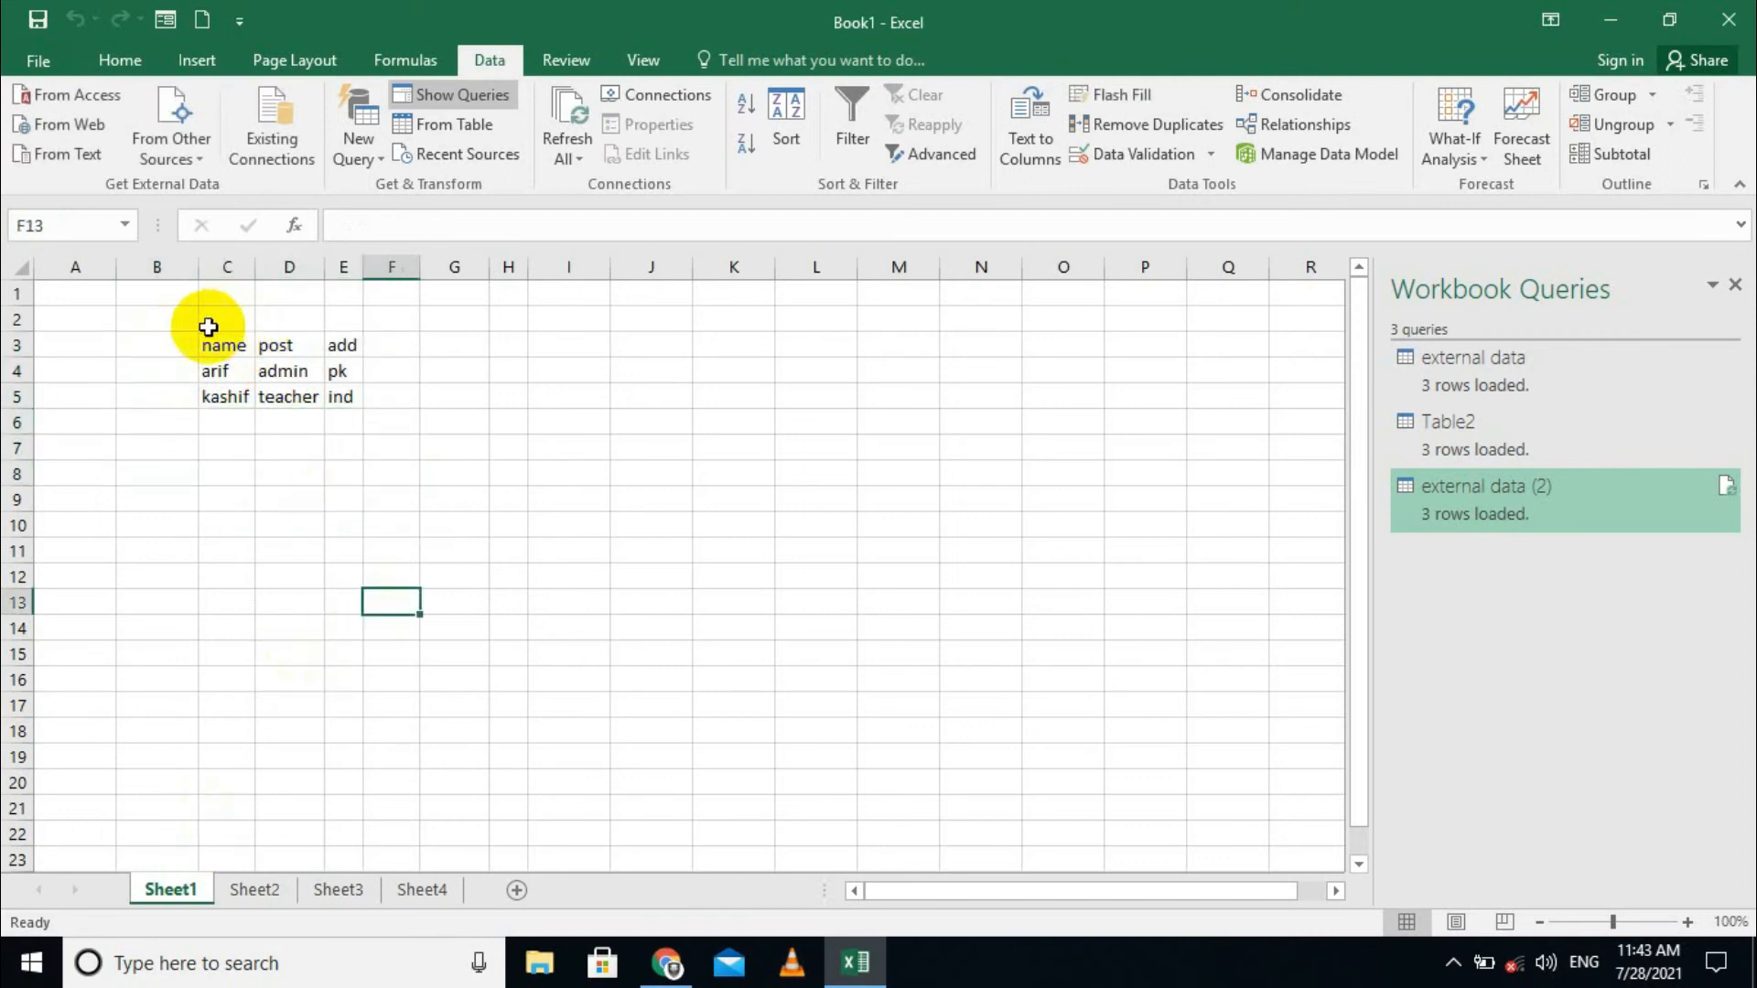
left_click_drag(219, 318, 391, 451)
Minimize Excel, open the external data text file on the desktop, add a row with a person's name, finance and sl, and save it
left_click(1641, 983)
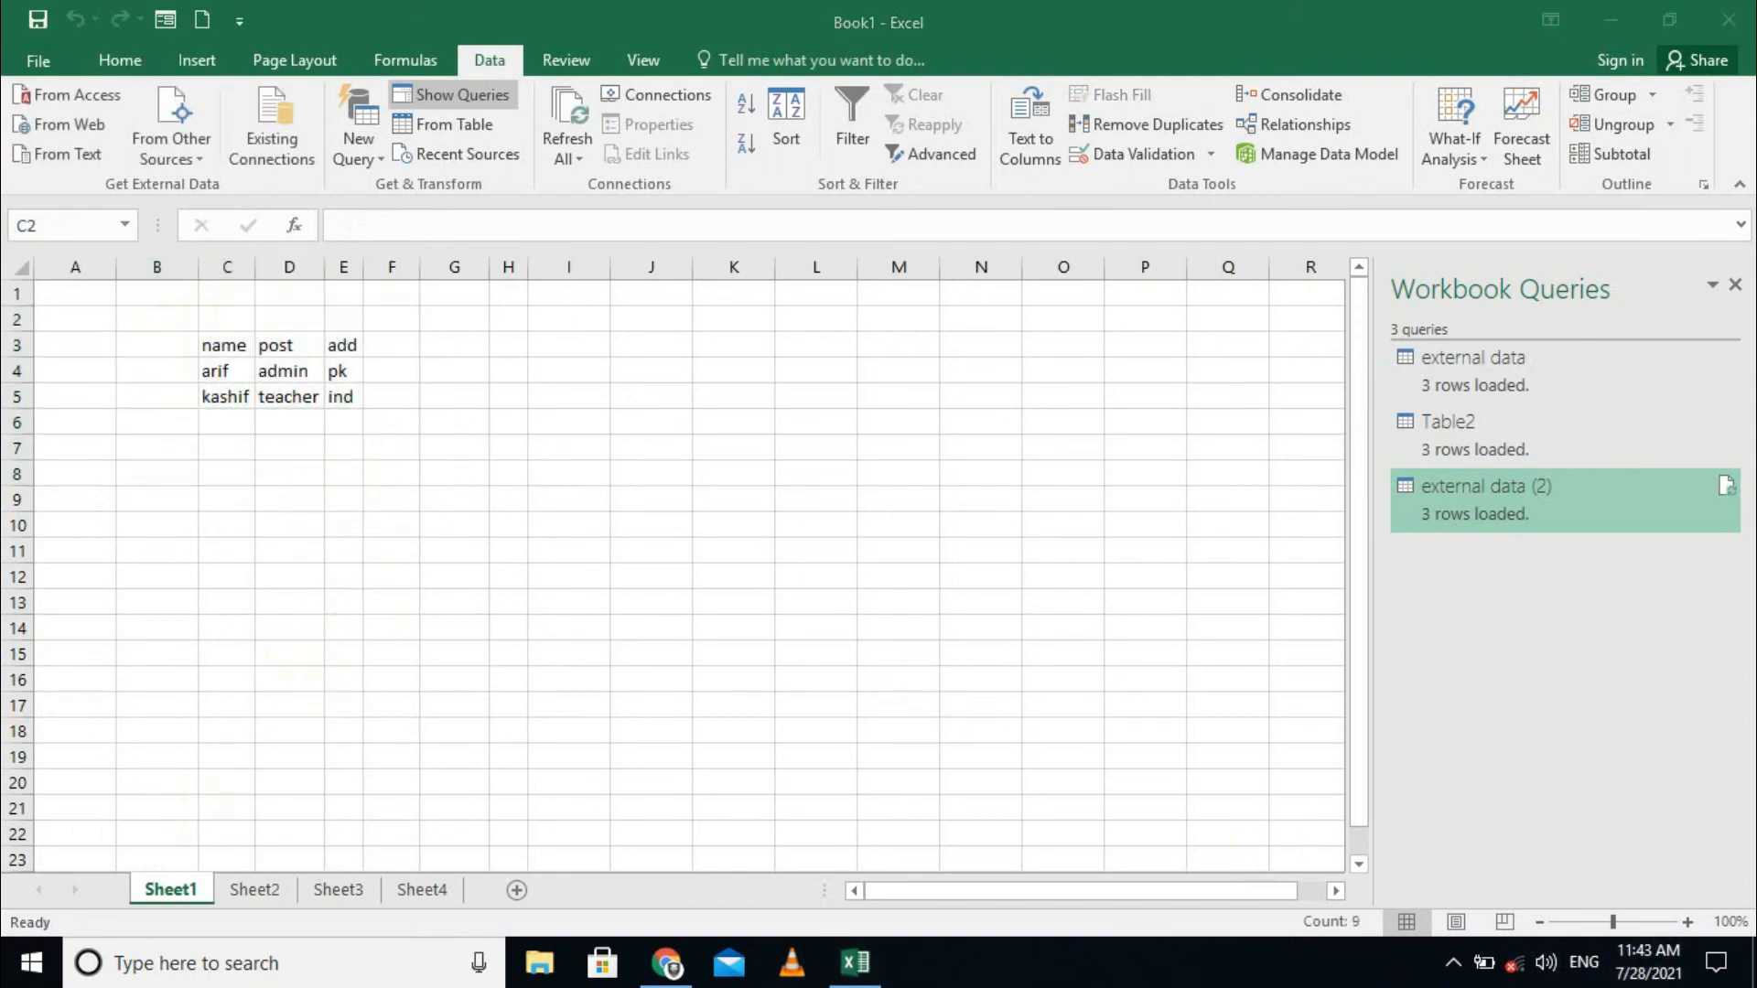
left_click(1610, 20)
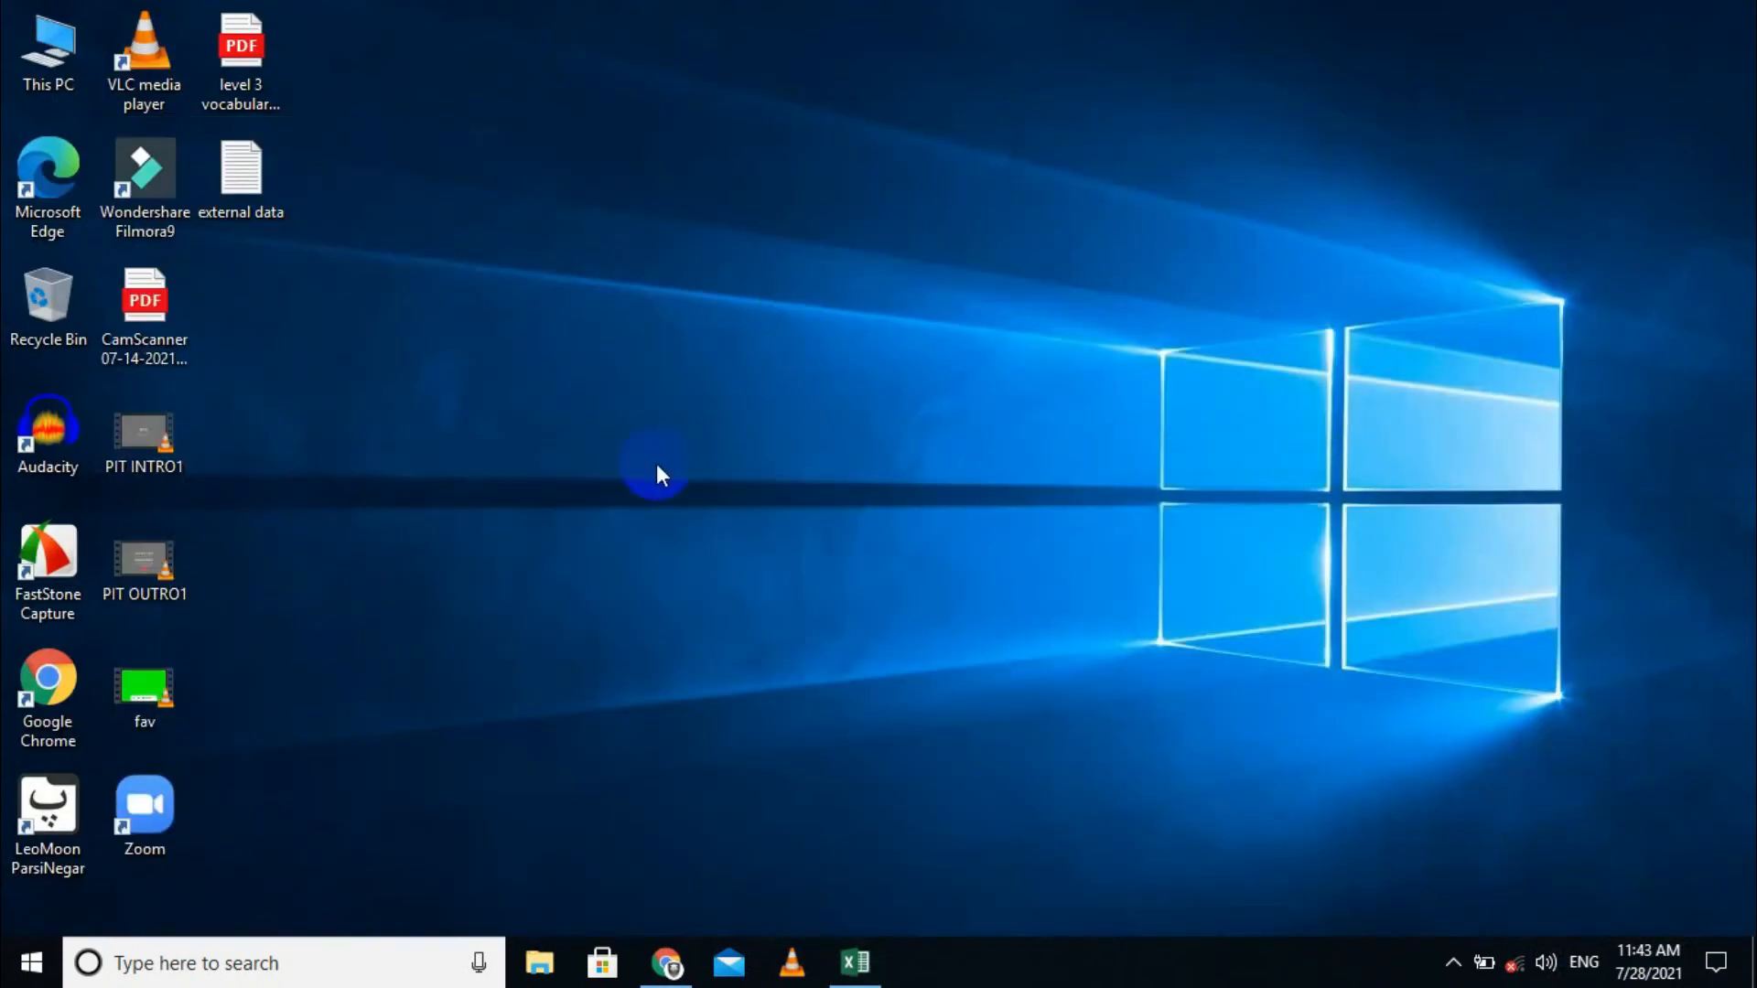
double_click(261, 169)
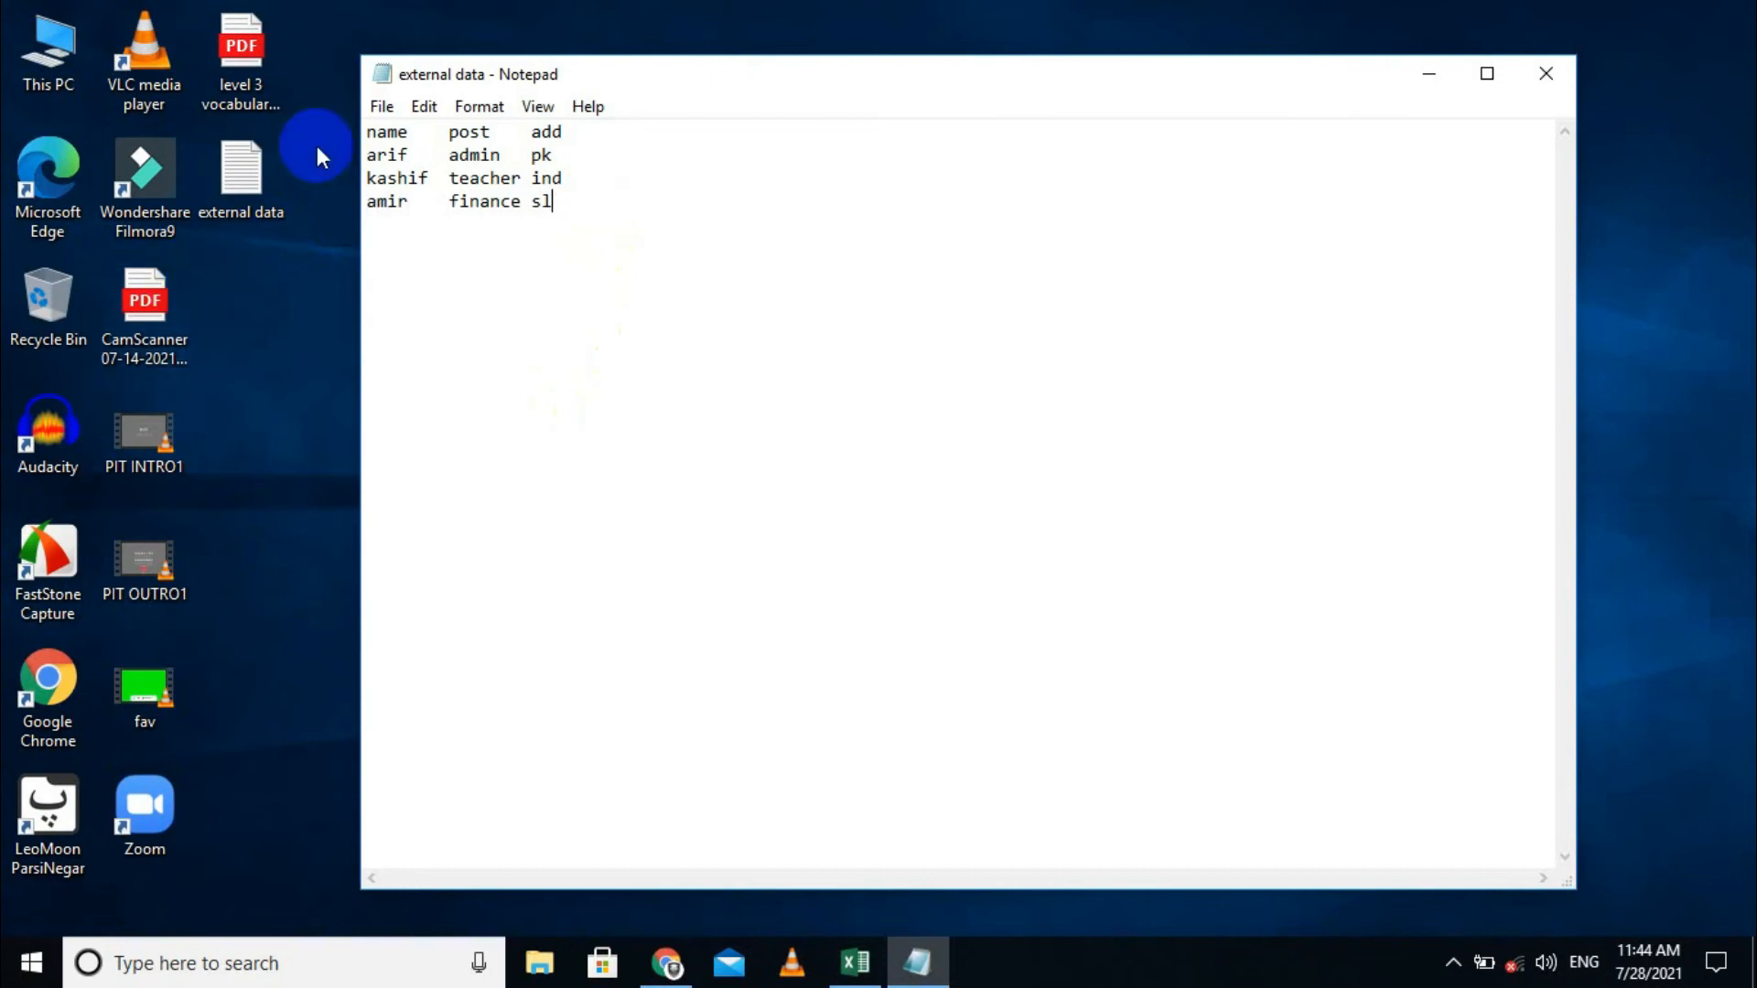
left_click(1545, 73)
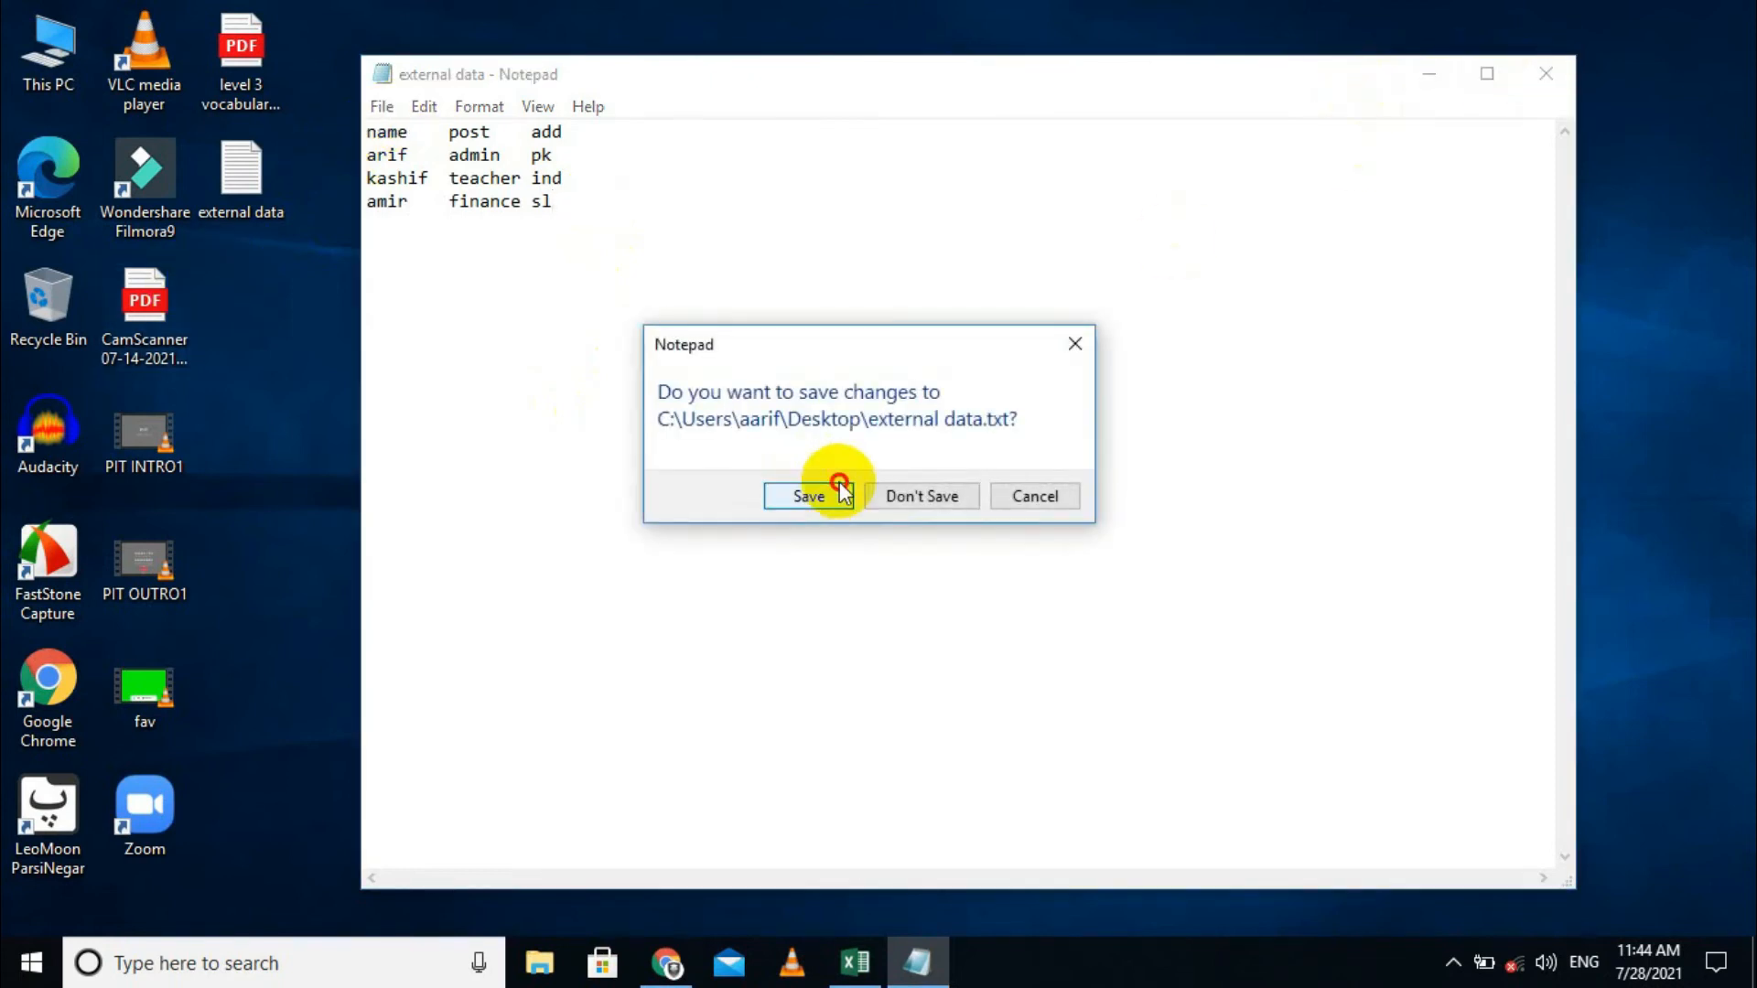
left_click(835, 494)
Switch back to Excel, select cell C3 in the imported data on Sheet1 and check the available refresh options
left_click(857, 965)
left_click(471, 501)
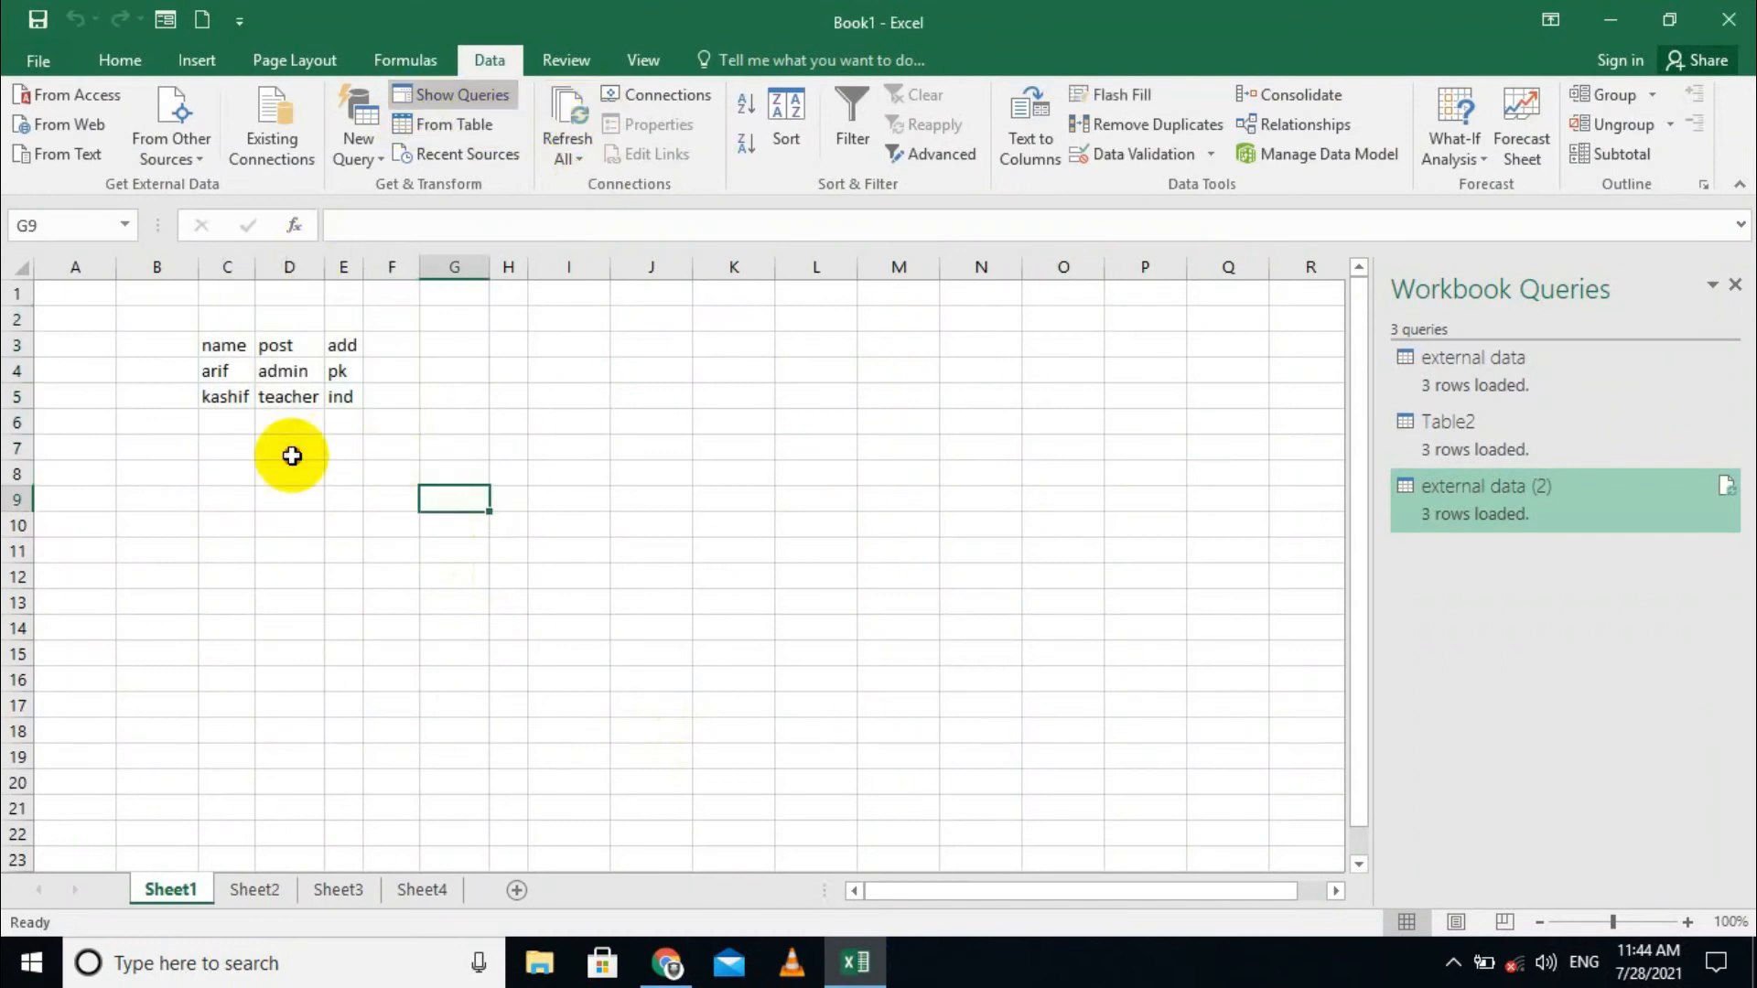
left_click(226, 345)
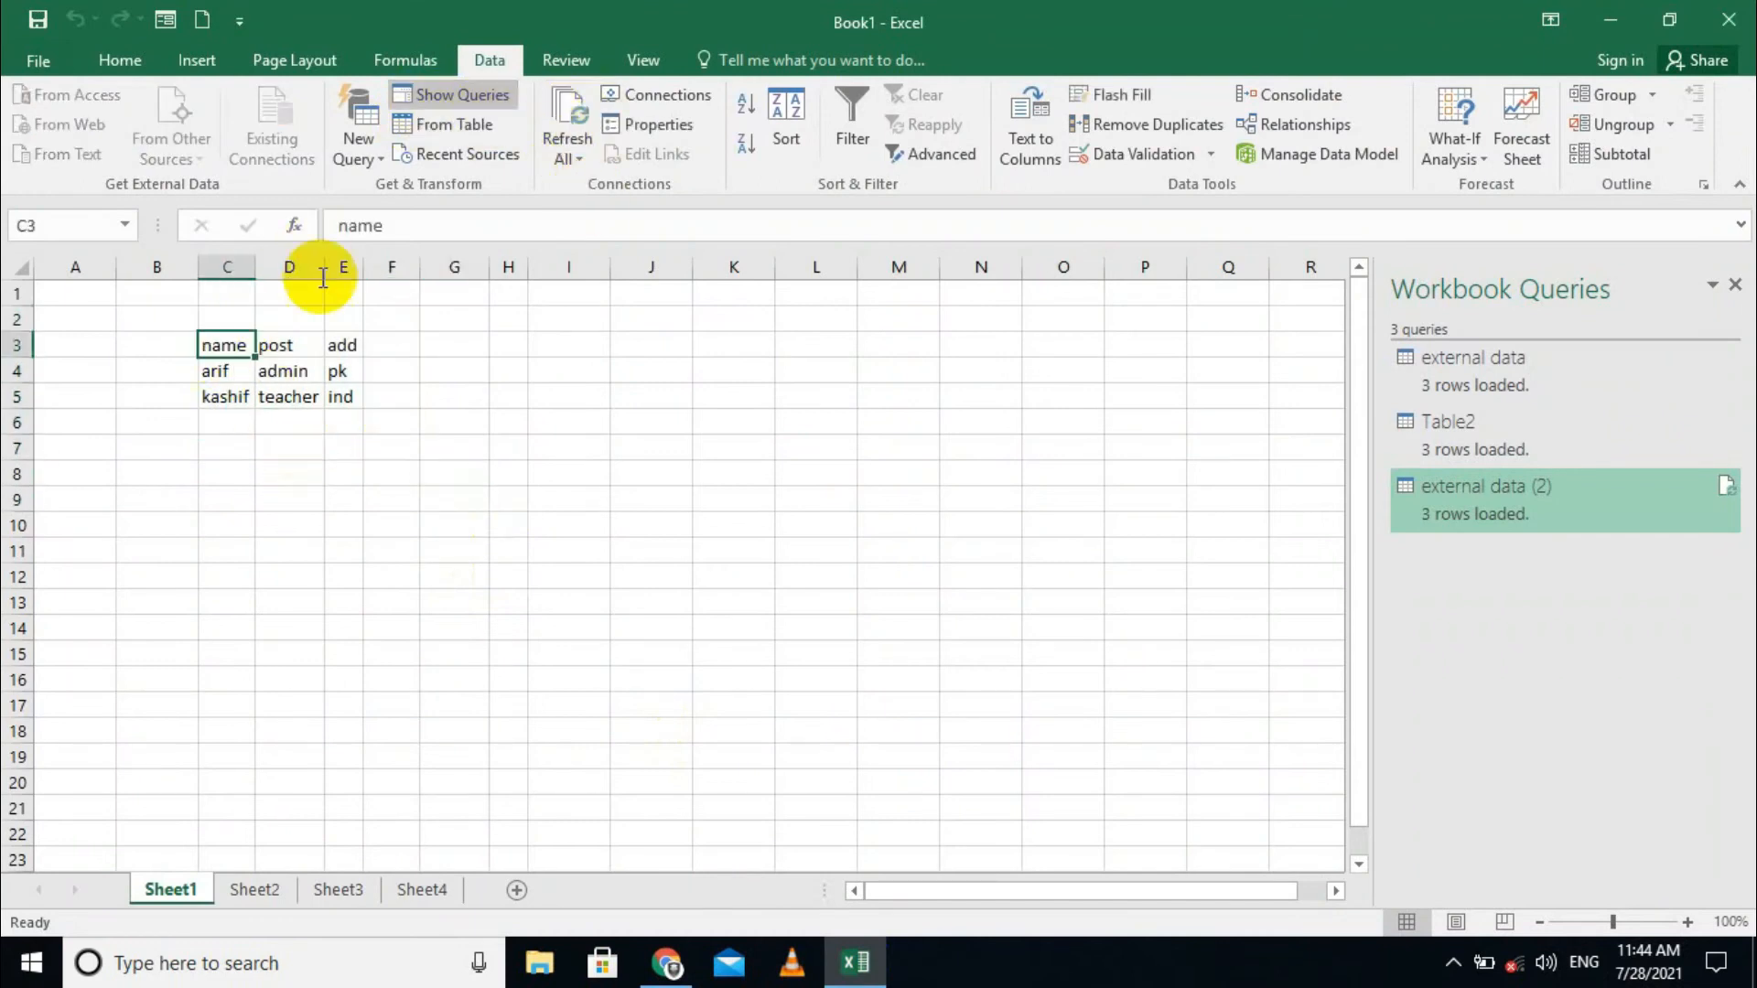
left_click(586, 156)
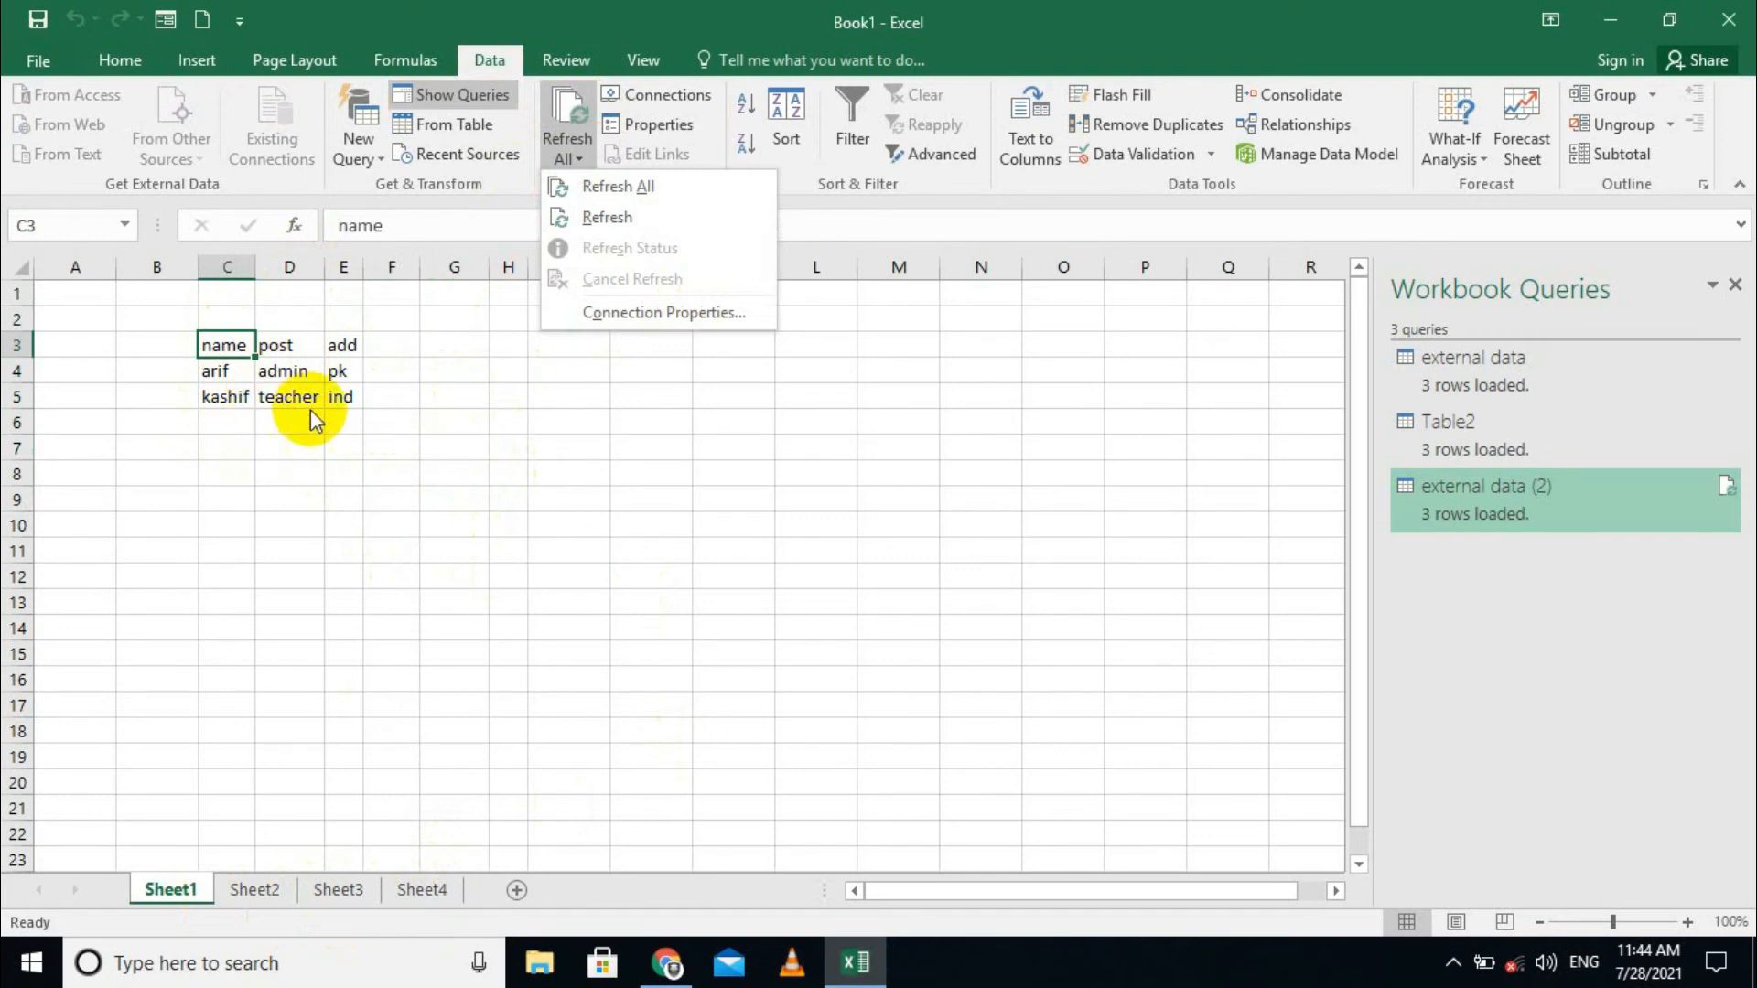
left_click(427, 390)
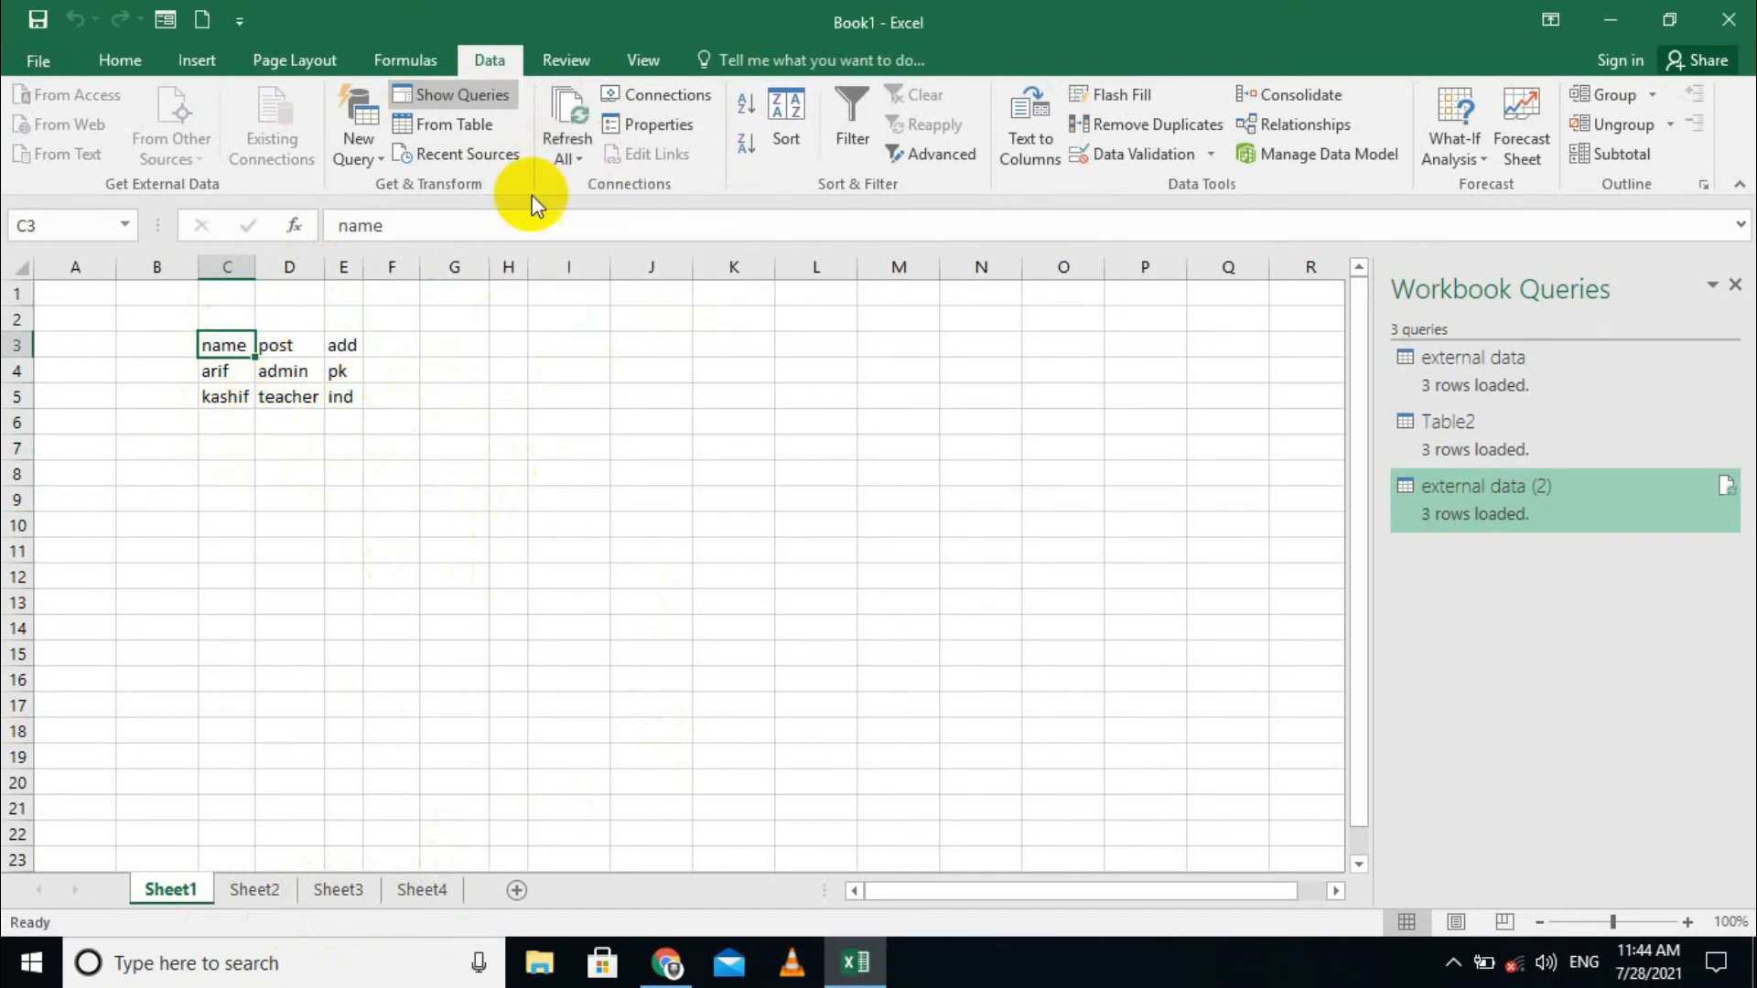
In the connection properties of the imported text data, try the refresh every 60 minutes option, turn it off again and accept the settings
left_click(568, 147)
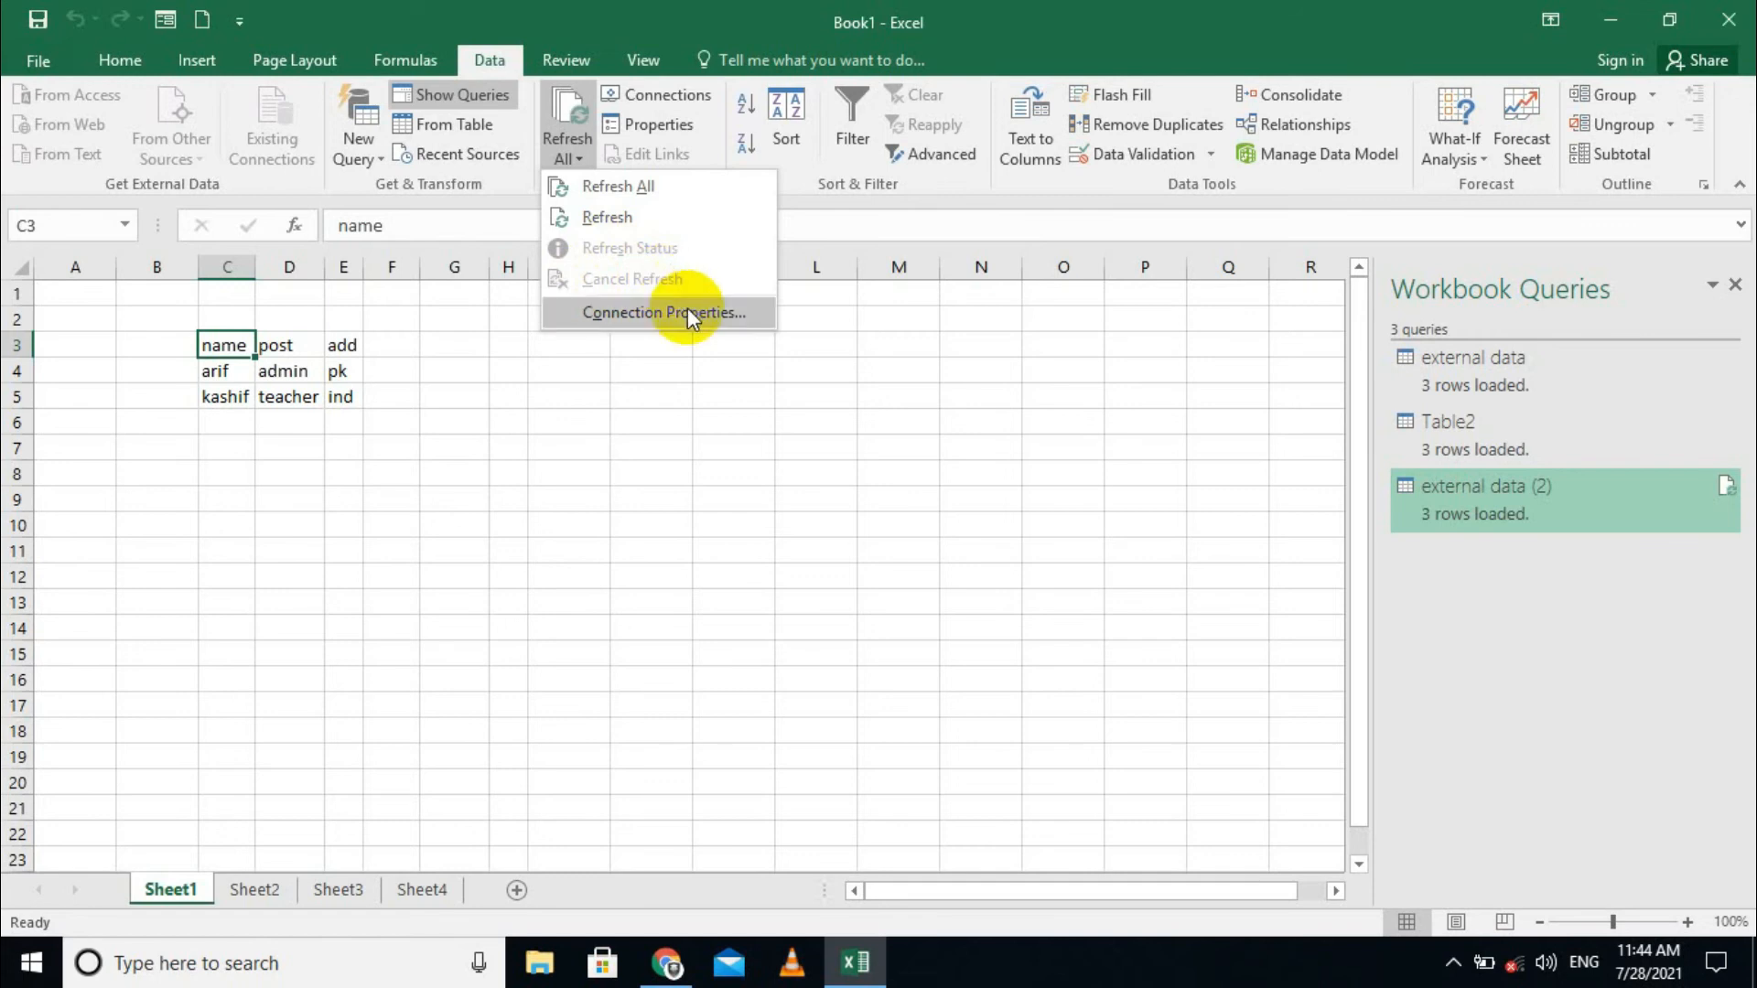
left_click(654, 311)
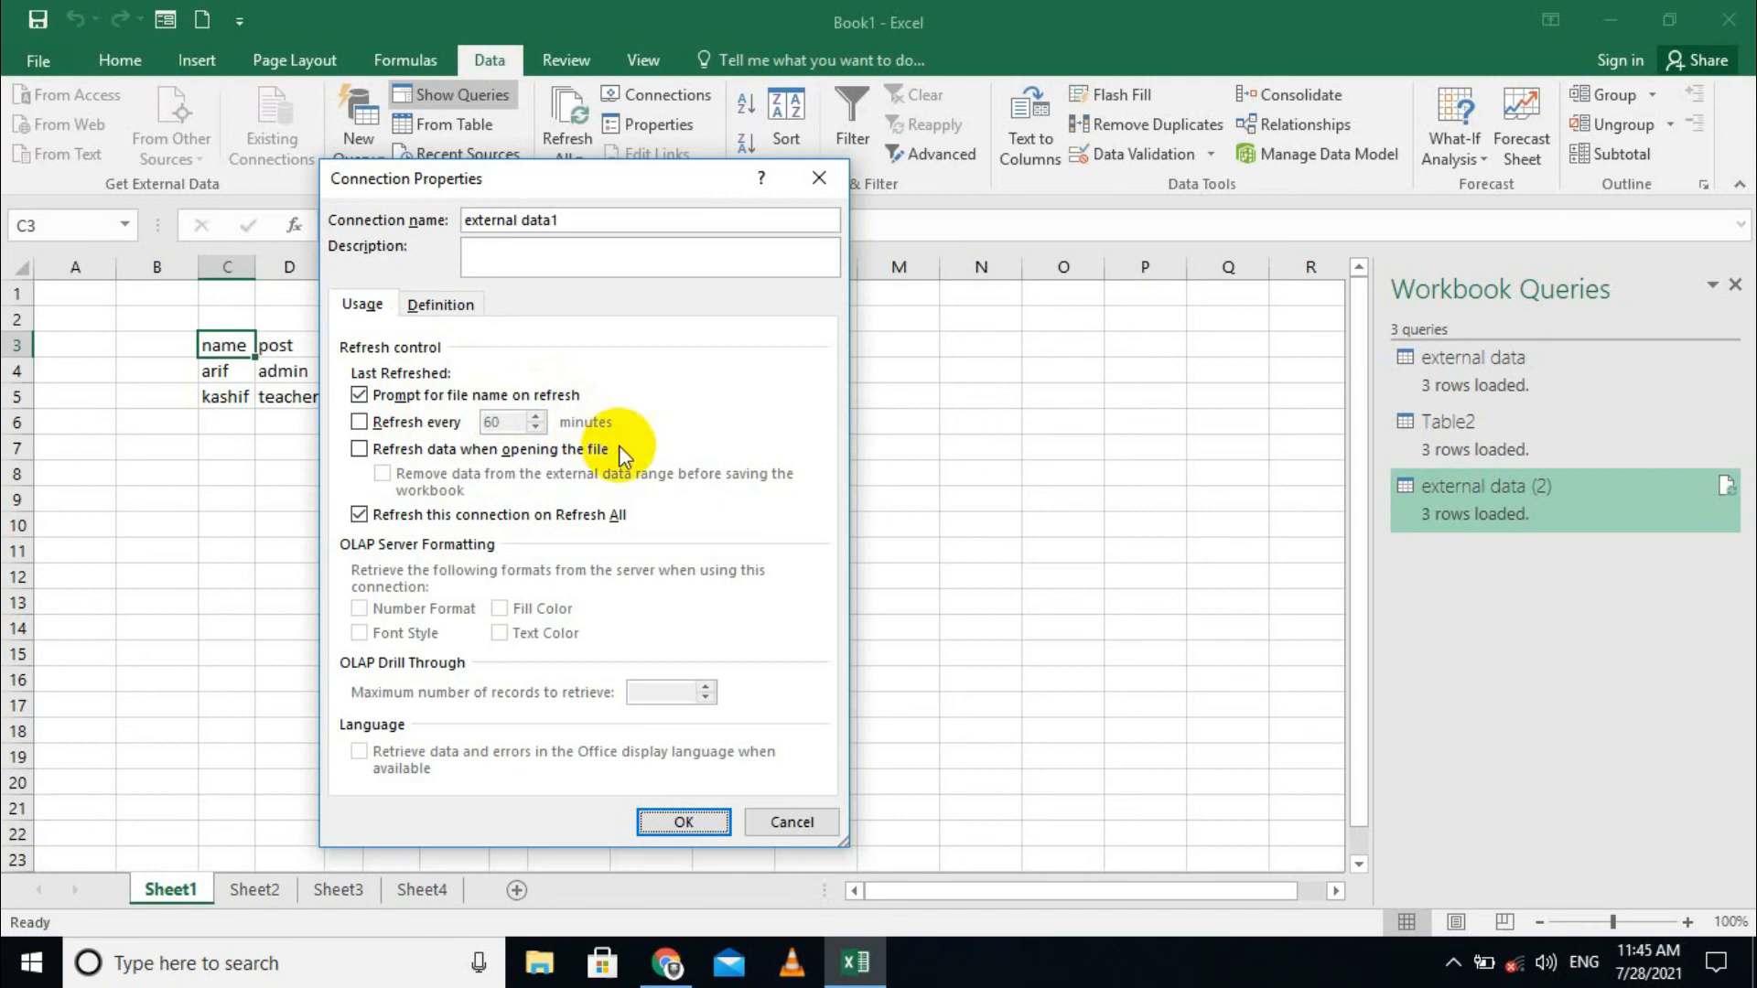
left_click(358, 423)
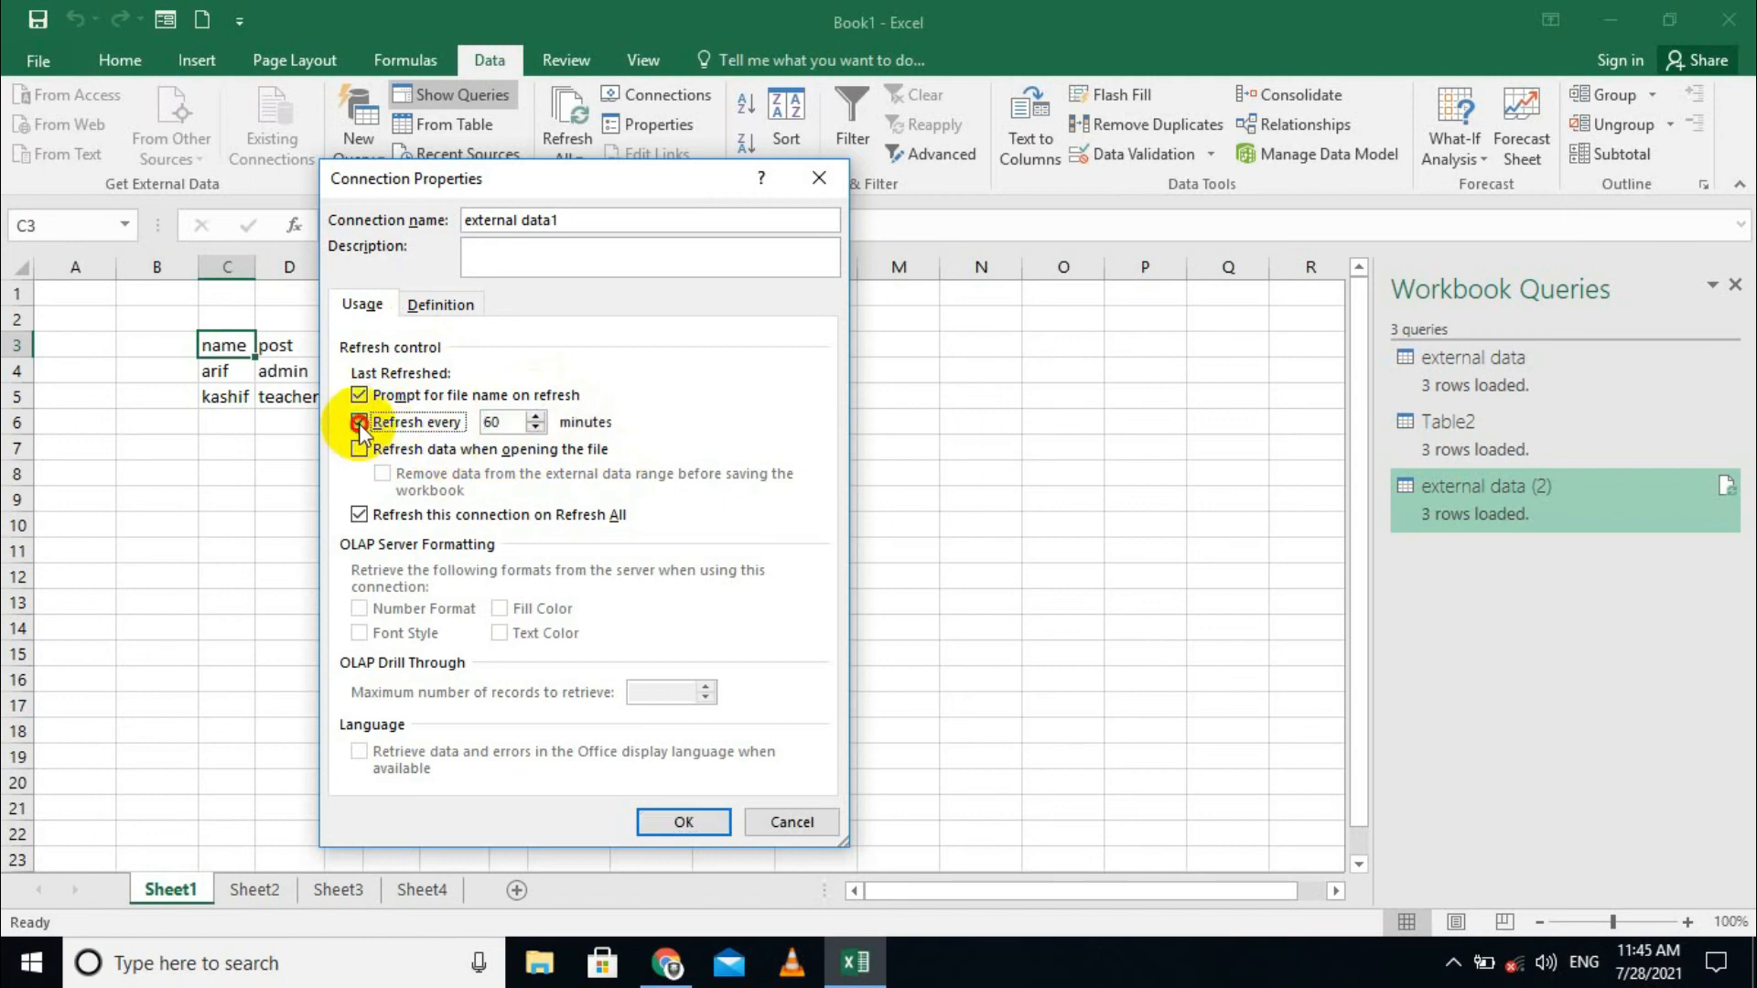
left_click(358, 422)
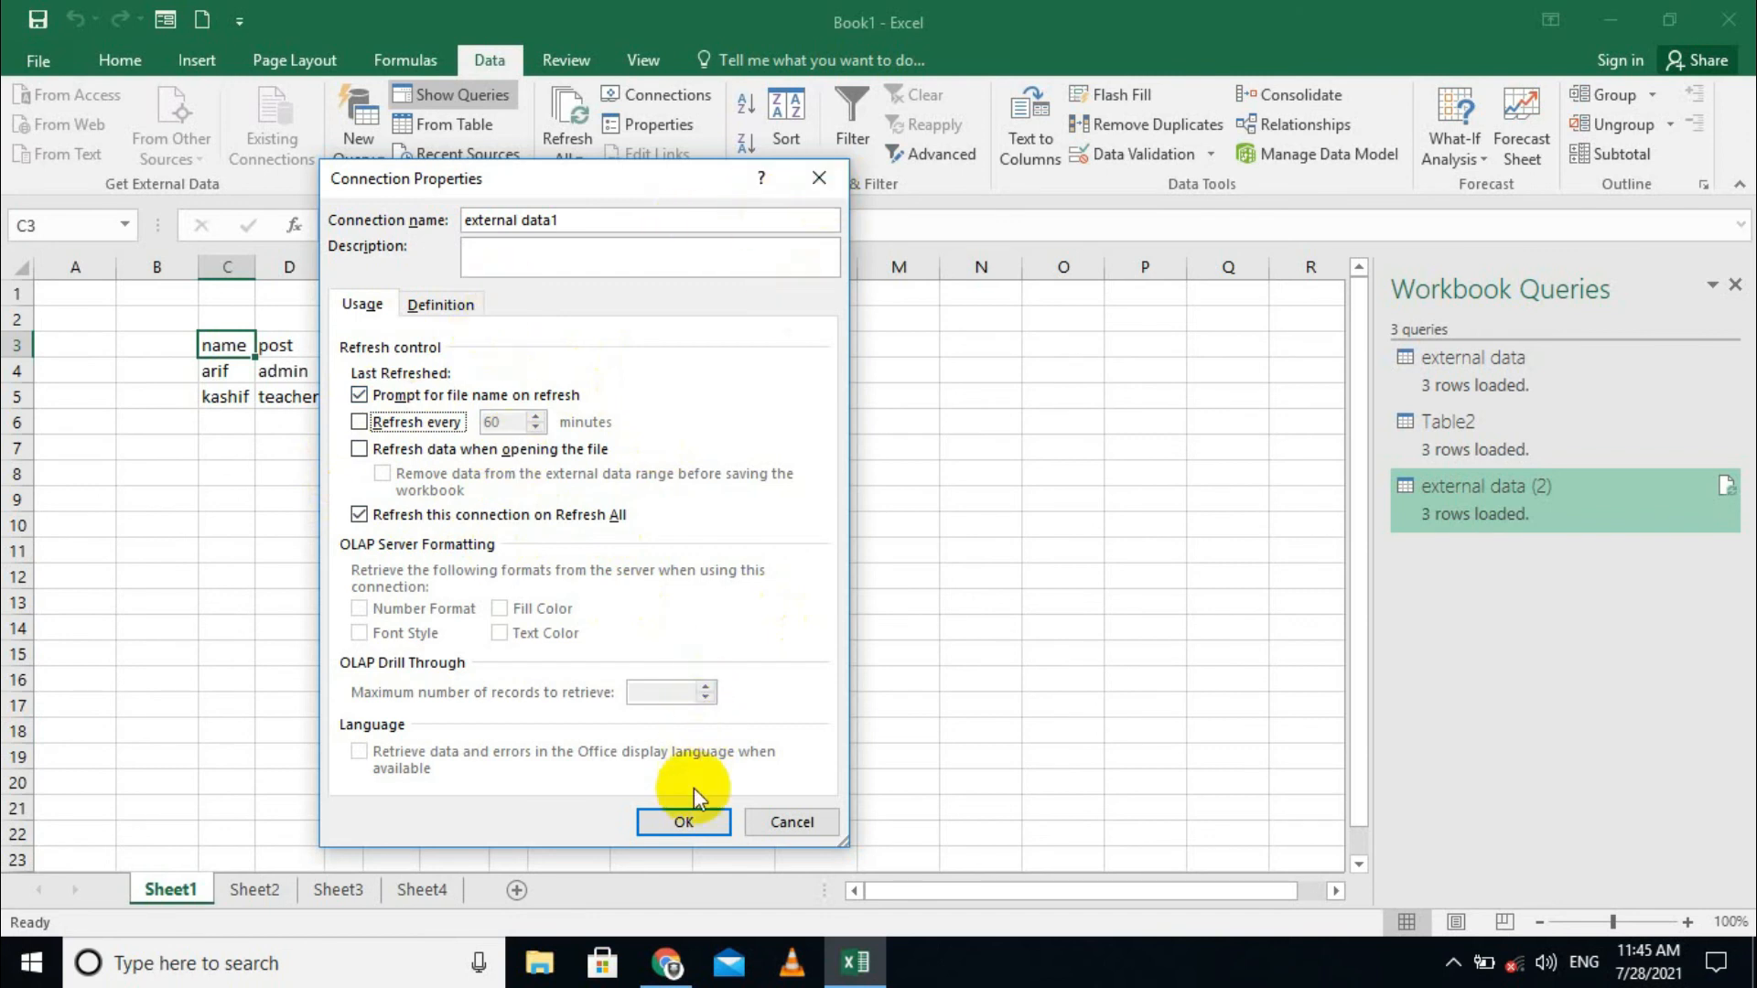
left_click(688, 820)
left_click(585, 148)
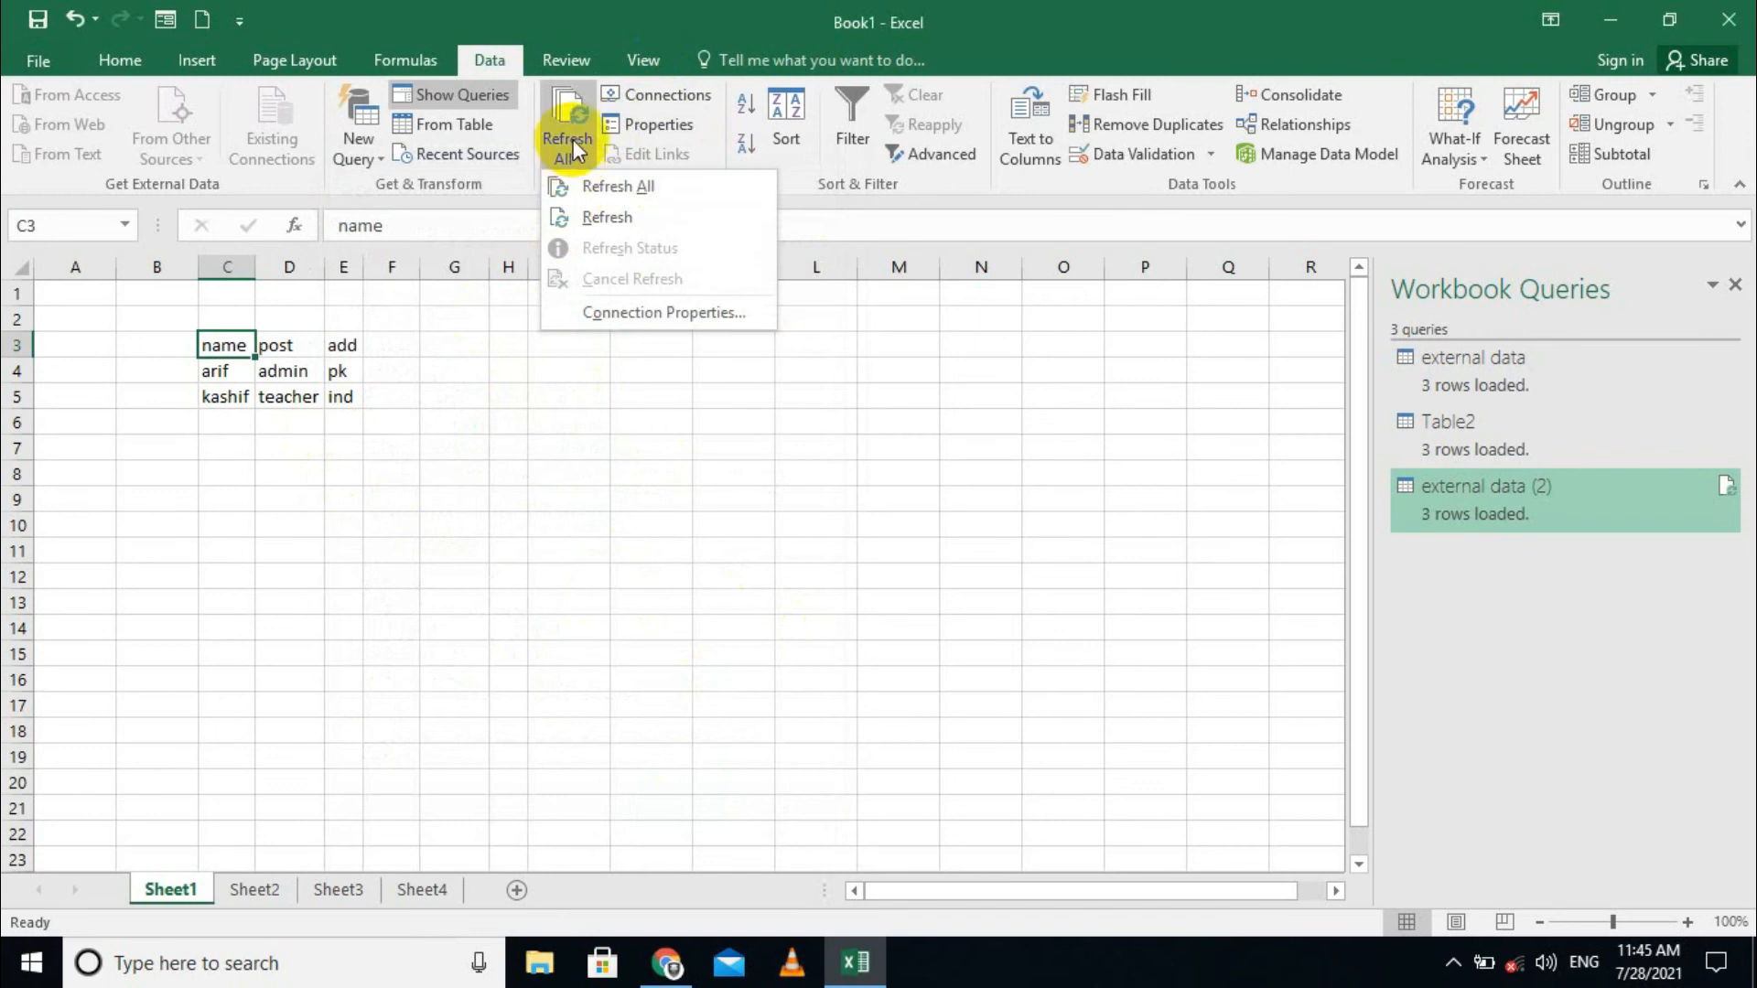
left_click(611, 216)
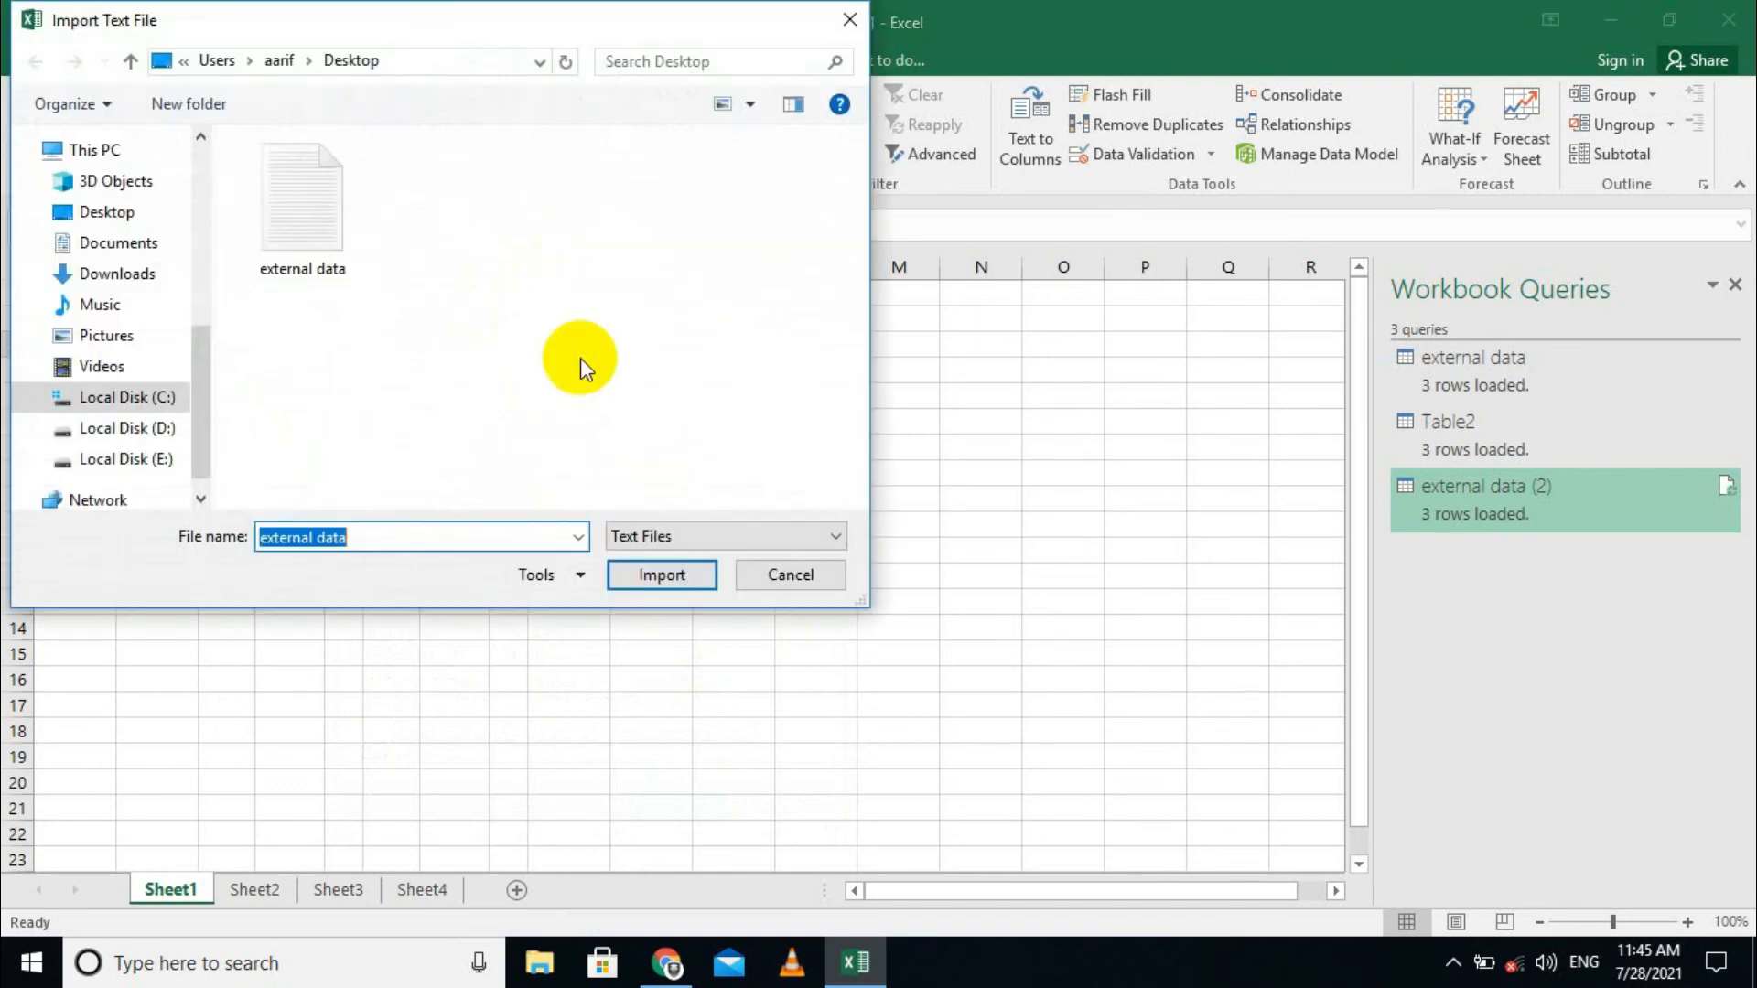
left_click(787, 574)
Select empty cell F6 outside the imported data and check which refresh options are available
left_click(380, 416)
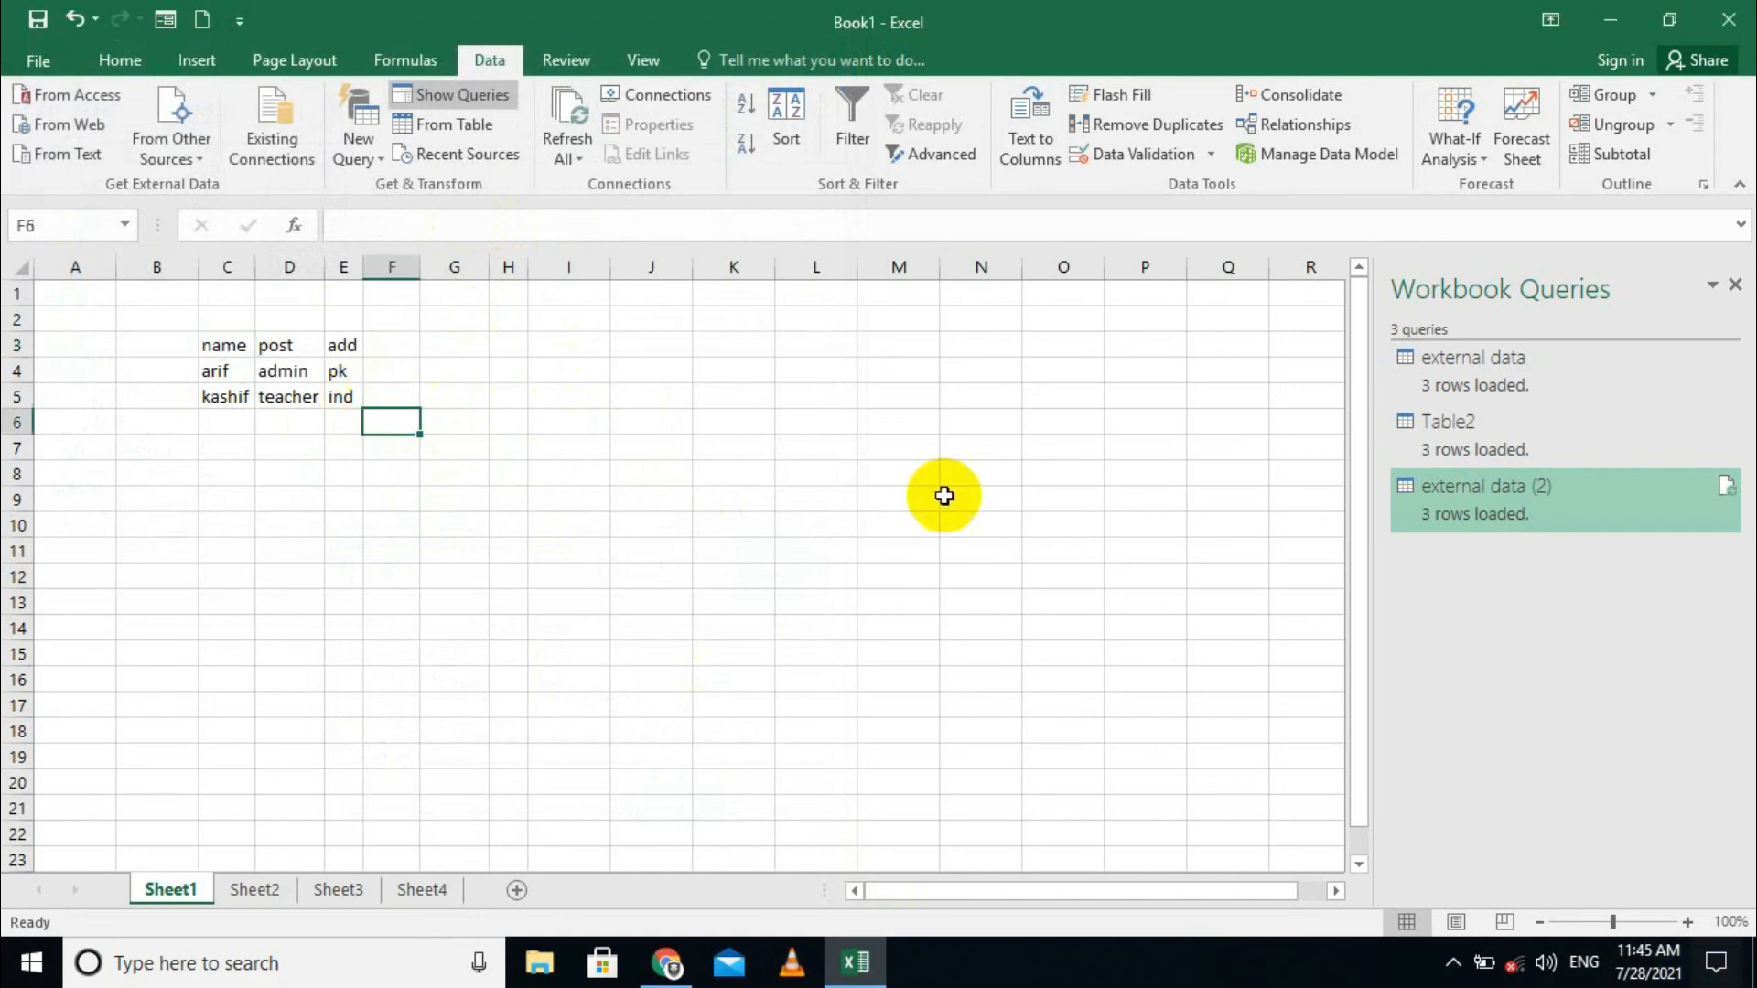
left_click(545, 152)
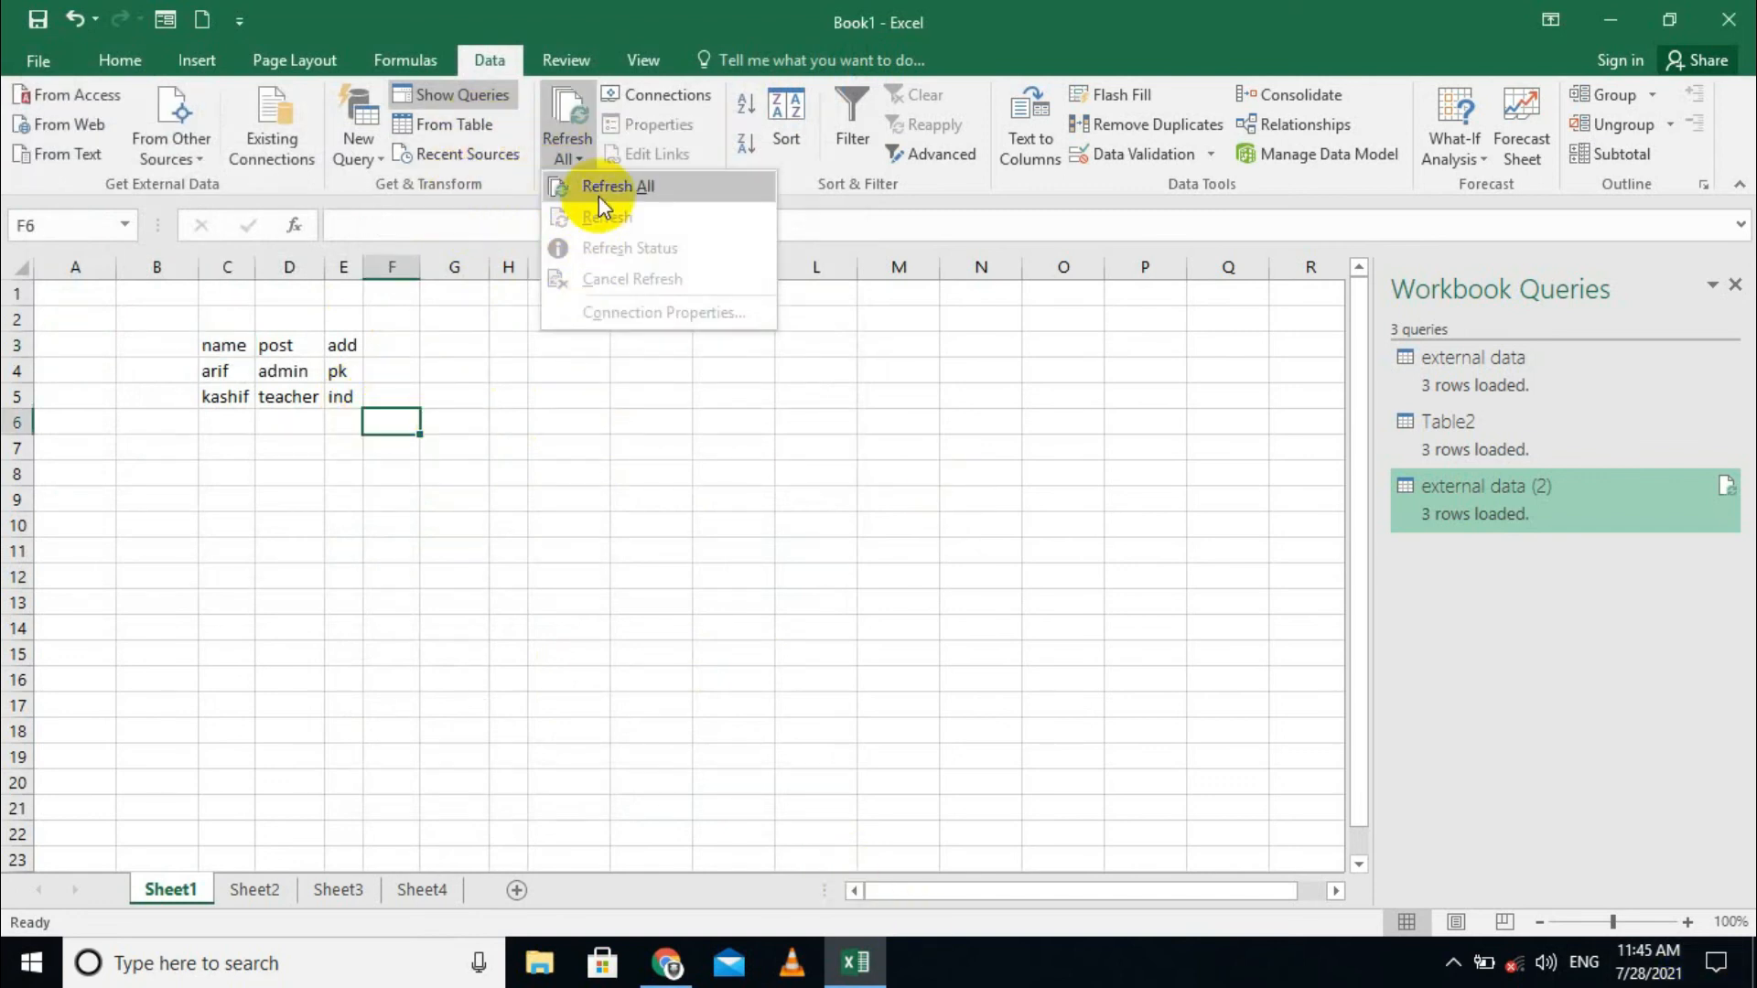
left_click(557, 381)
Refresh the imported data on Sheet1 from cell D5, using the external data text file on the desktop
left_click(291, 396)
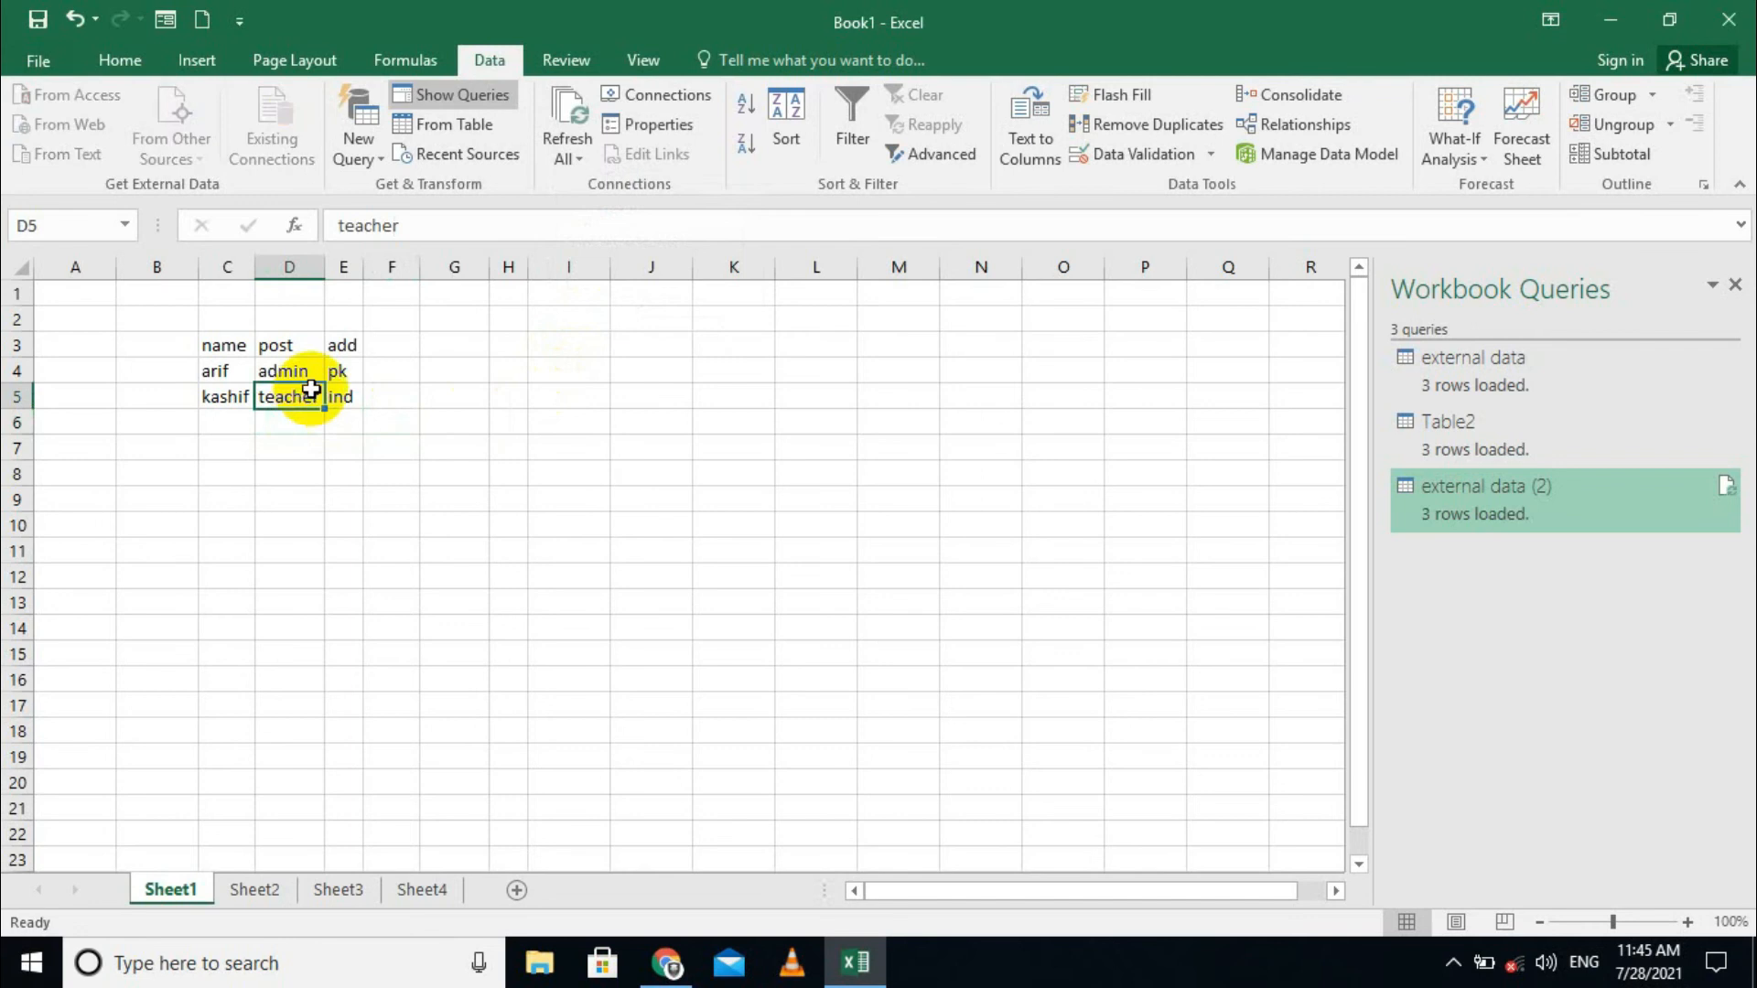
left_click(580, 156)
left_click(588, 220)
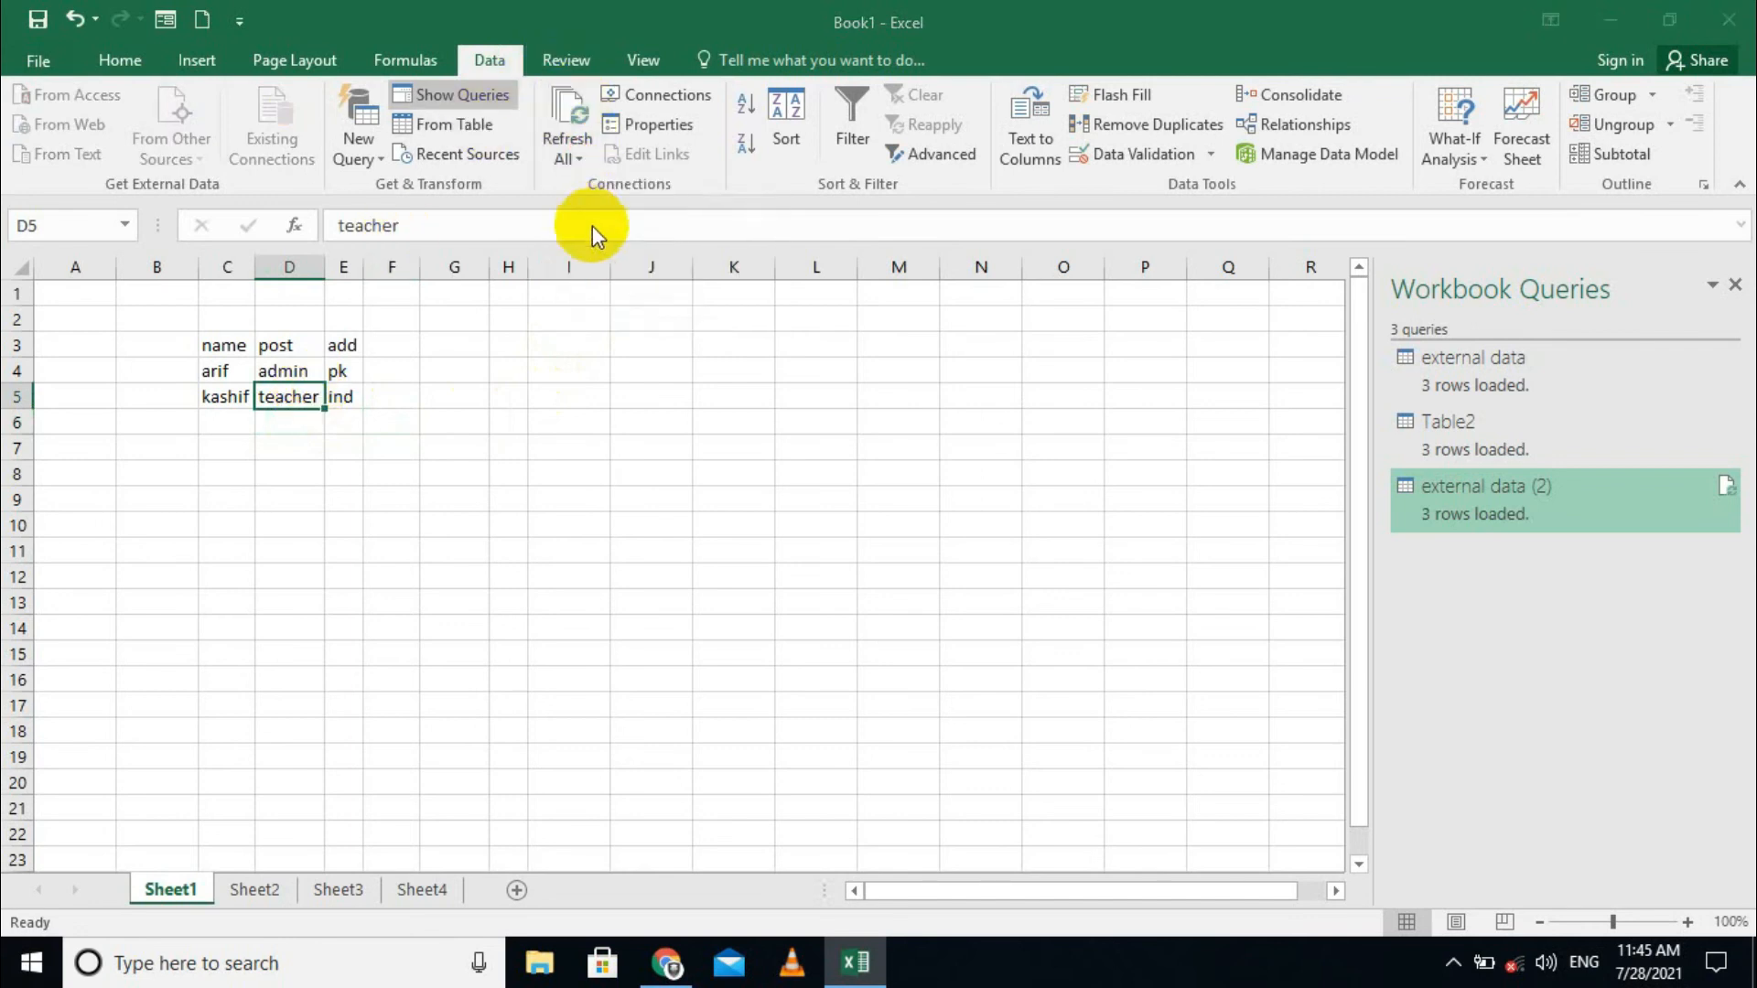
left_click(92, 214)
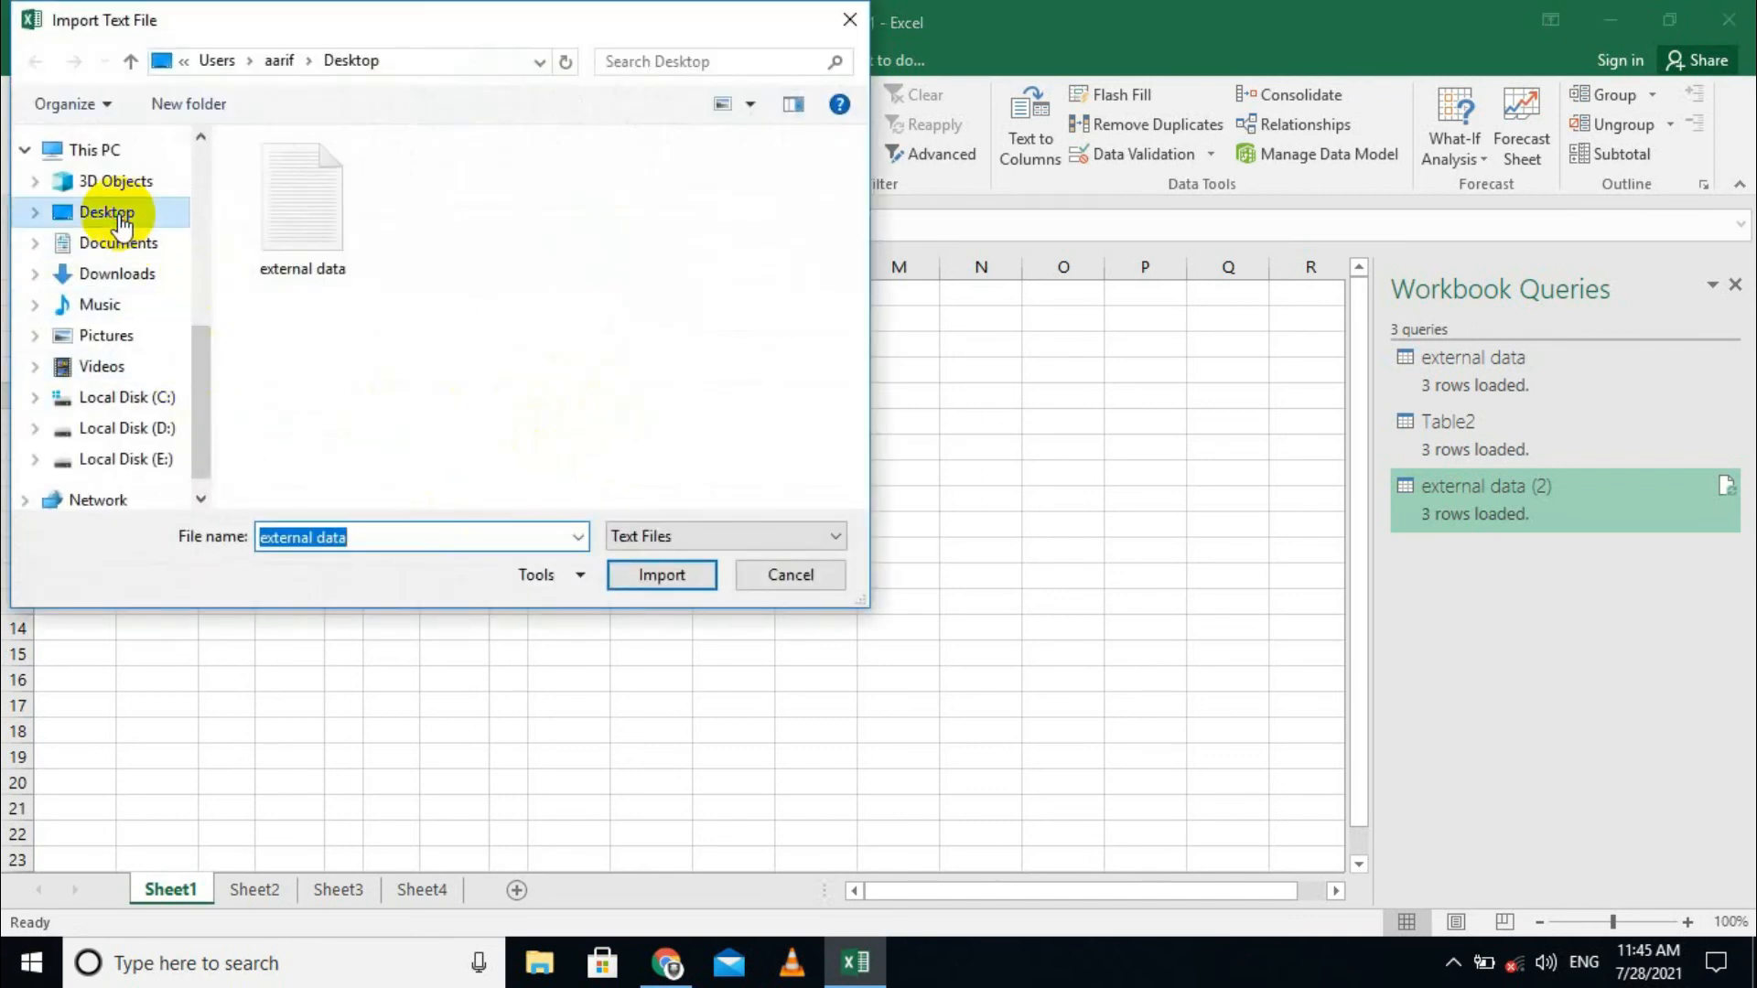
left_click(300, 212)
left_click(668, 576)
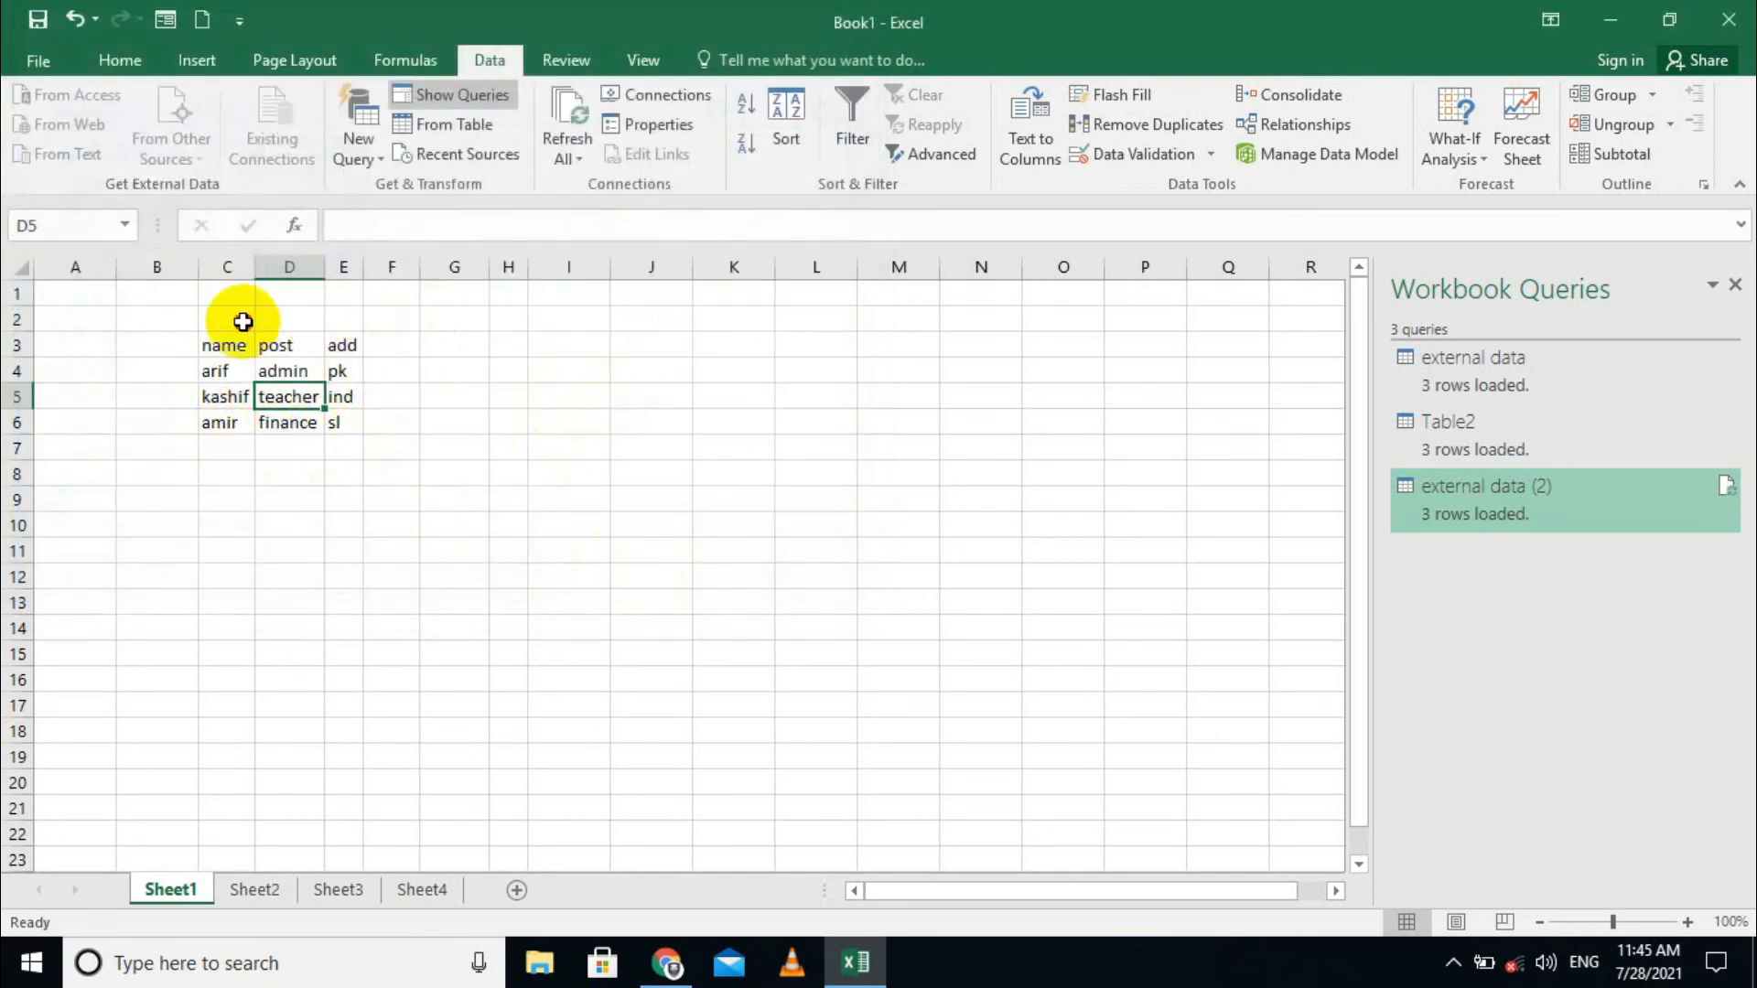
Review the refreshed rows on Sheet1 and check the refresh options again from empty cell I8
left_click_drag(243, 326, 330, 447)
left_click(540, 471)
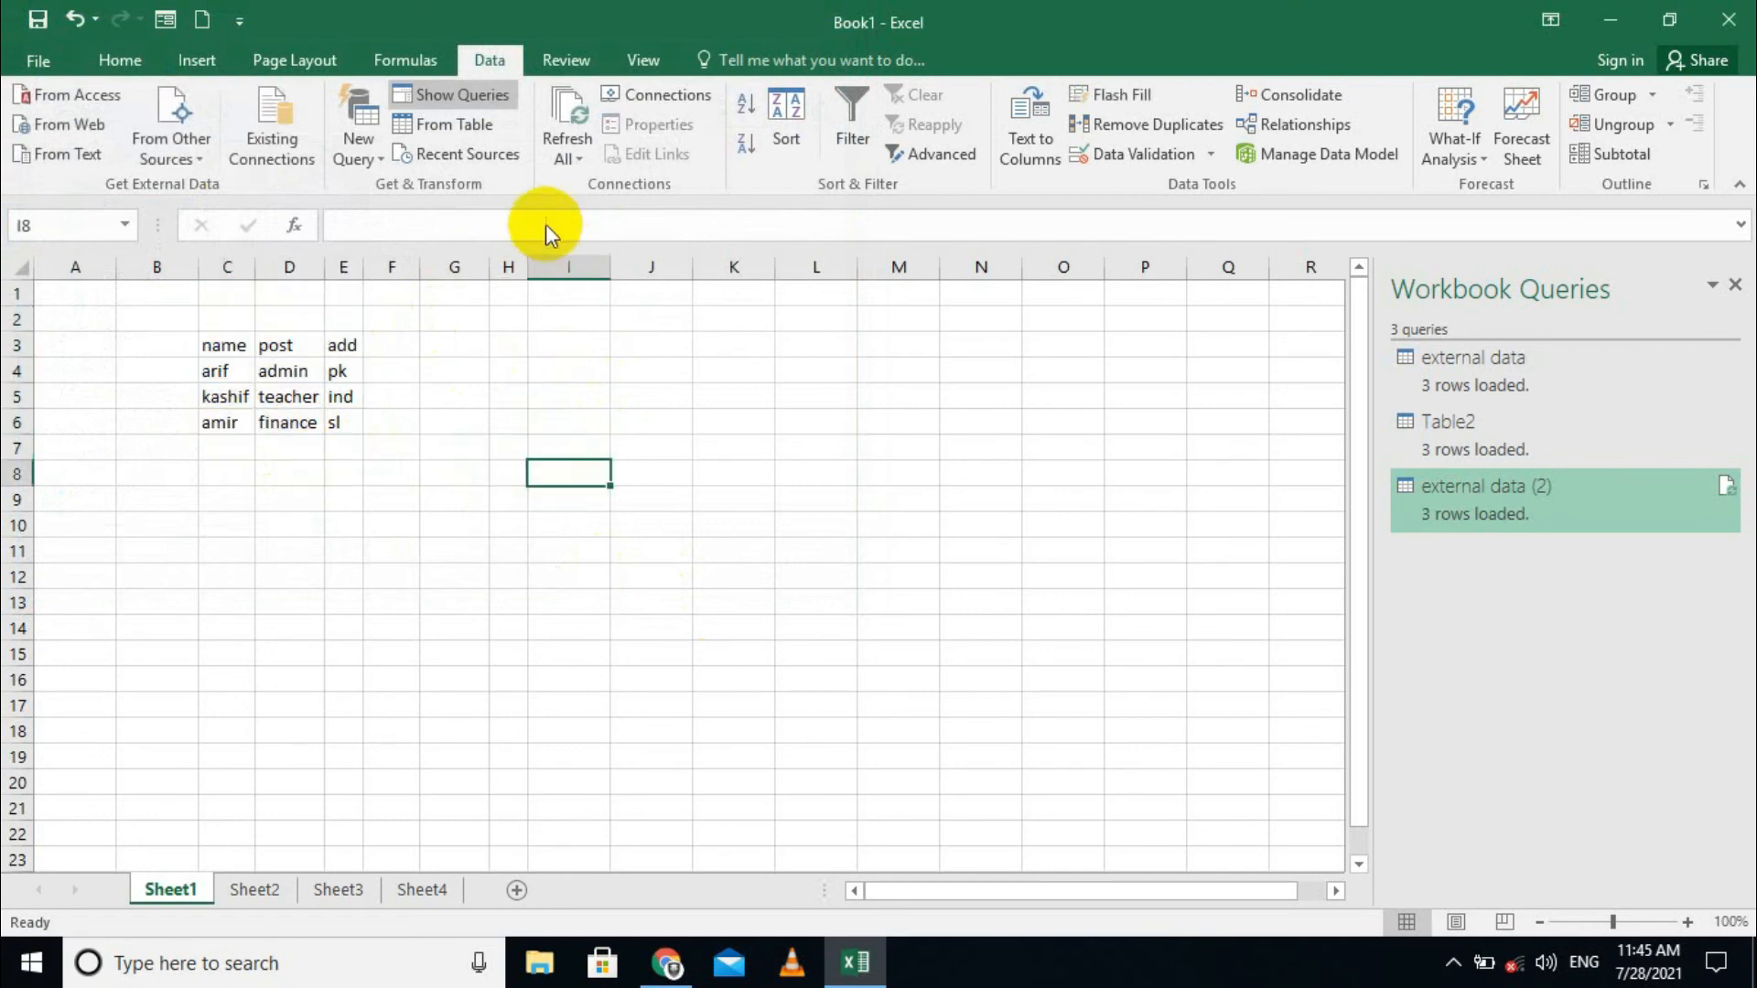
left_click(560, 152)
left_click(451, 503)
left_click(368, 421)
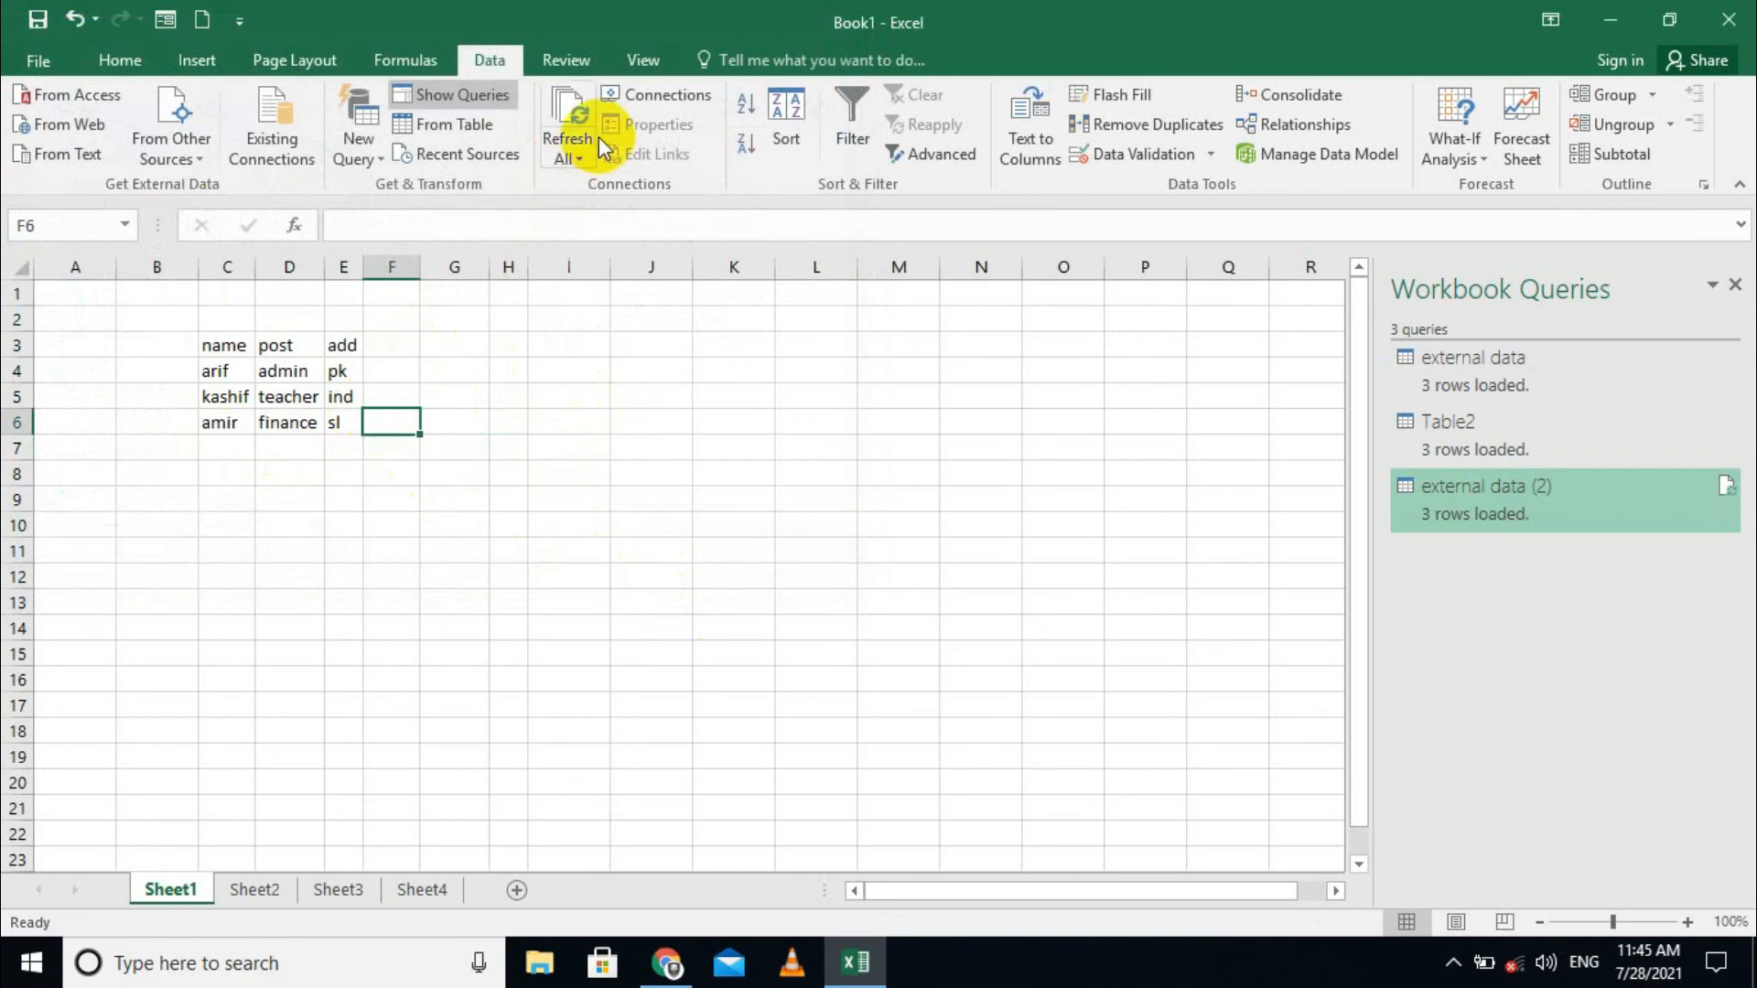
In the workbook connections, view the properties of the entry named Connection, close them unchanged and run a refresh
left_click(628, 96)
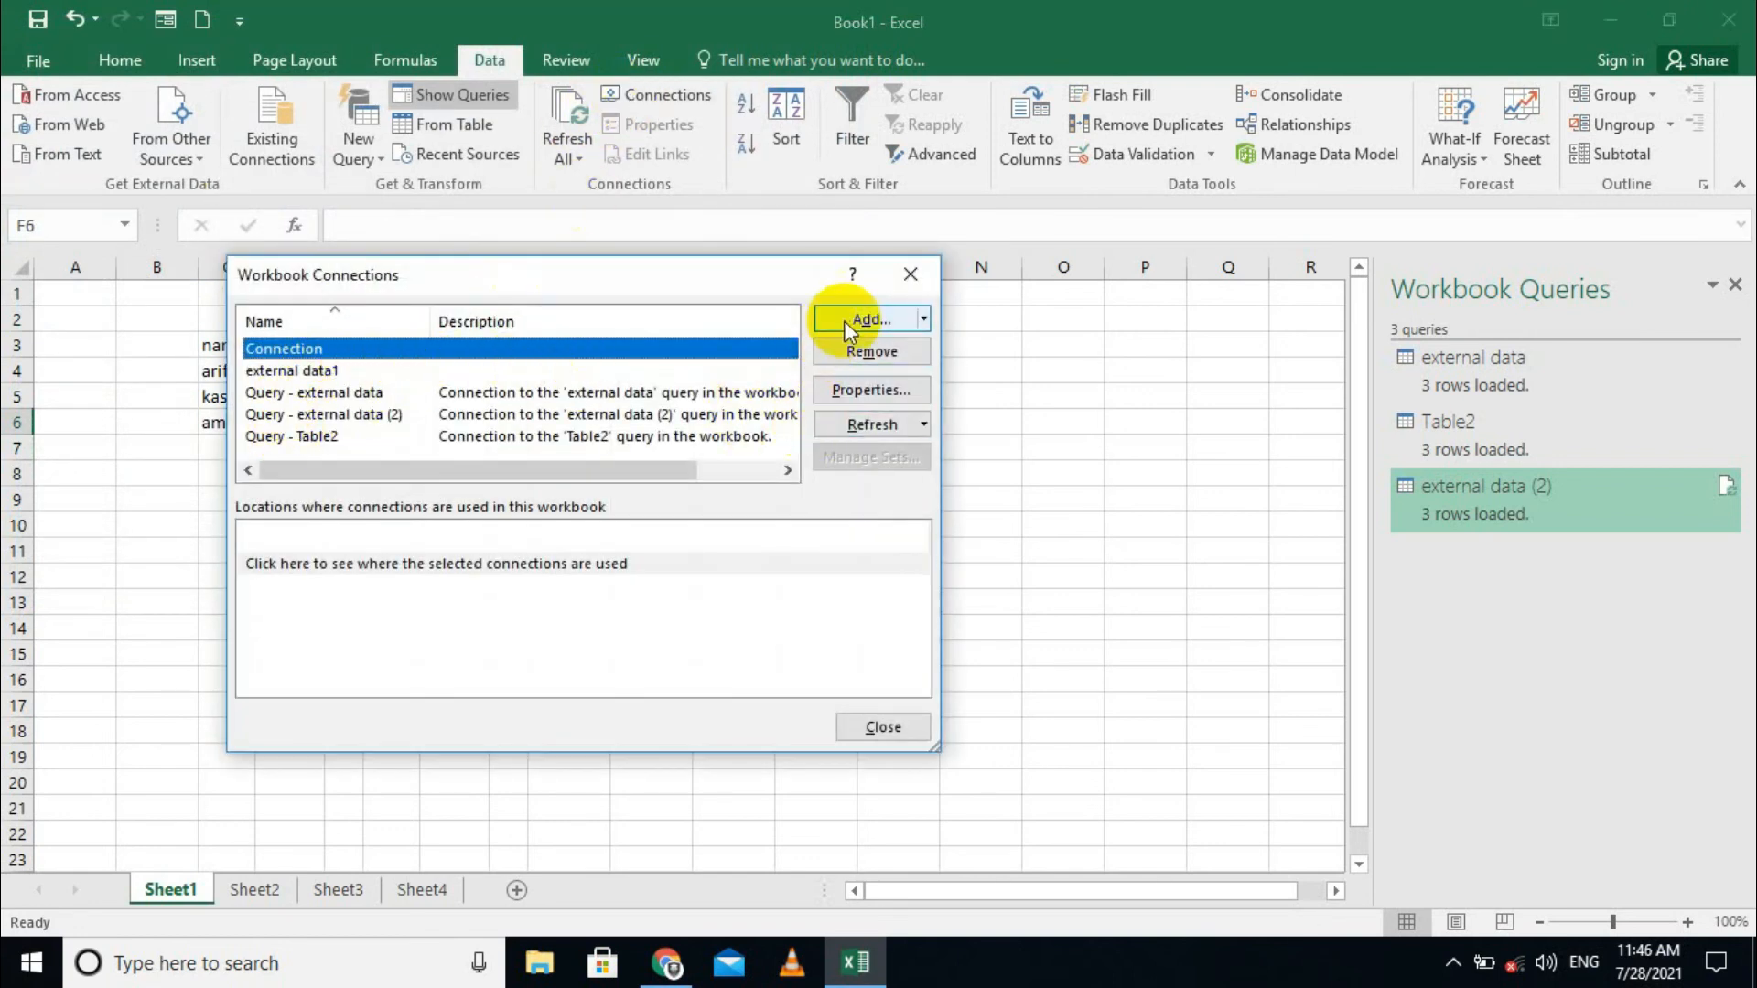
left_click(846, 397)
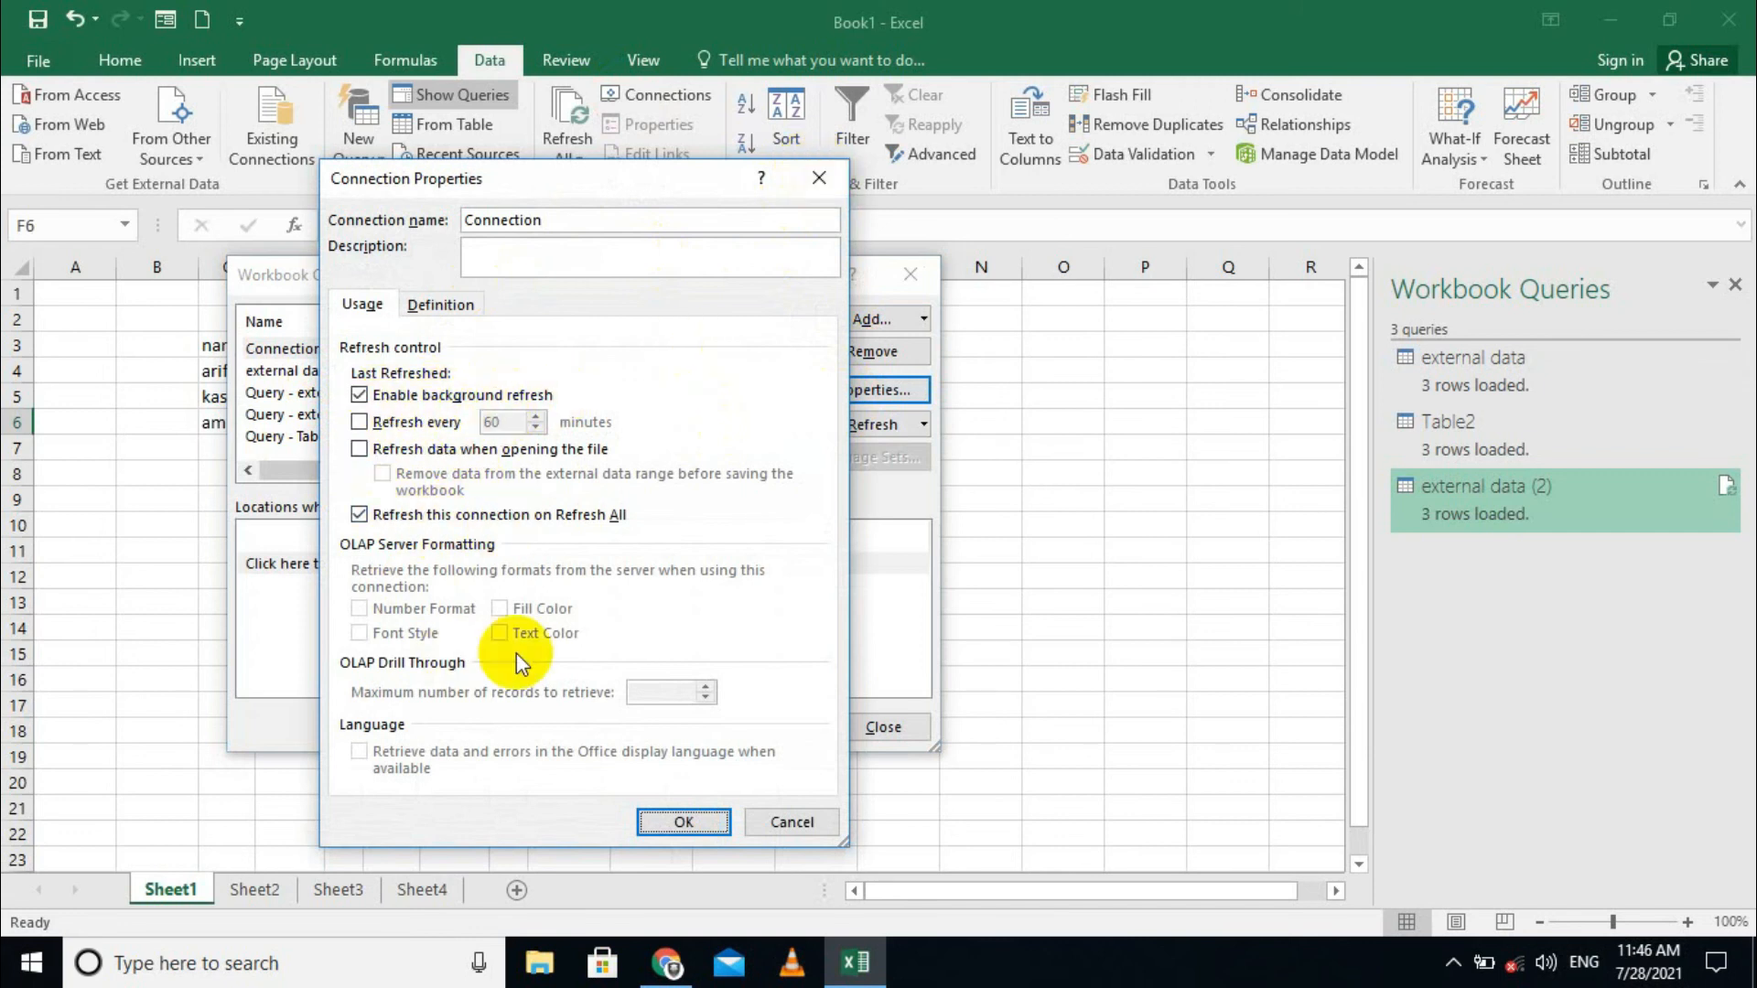
left_click(817, 178)
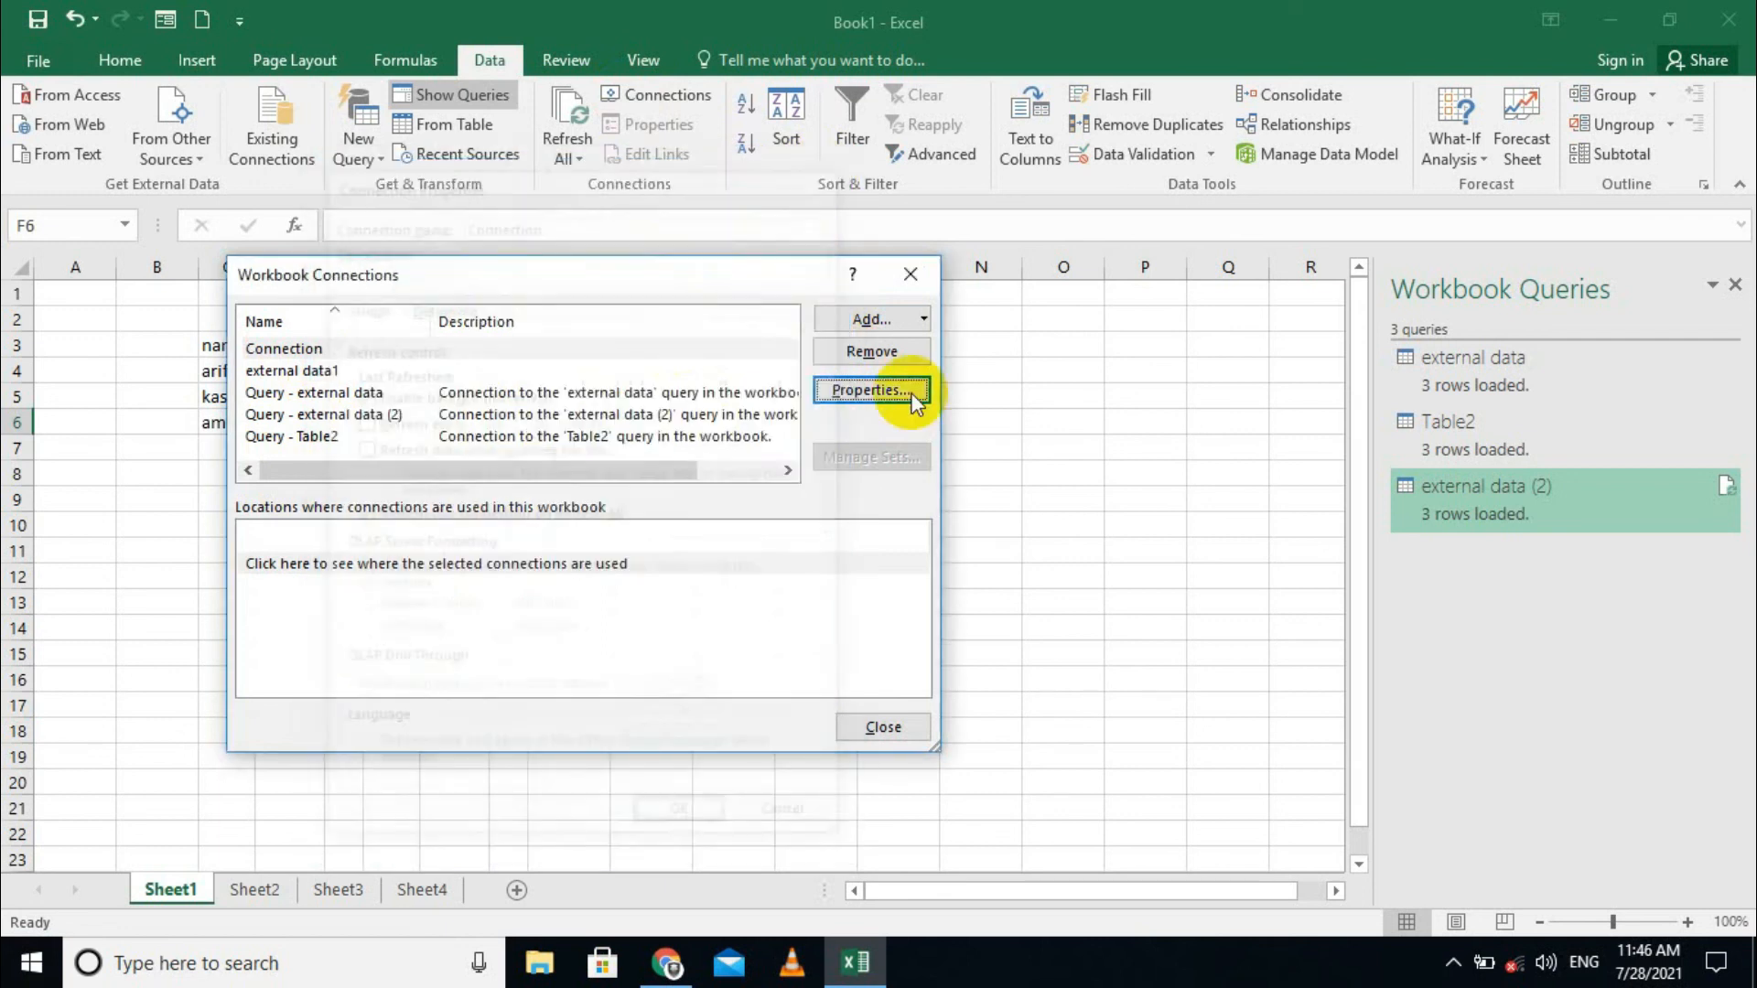
left_click(864, 427)
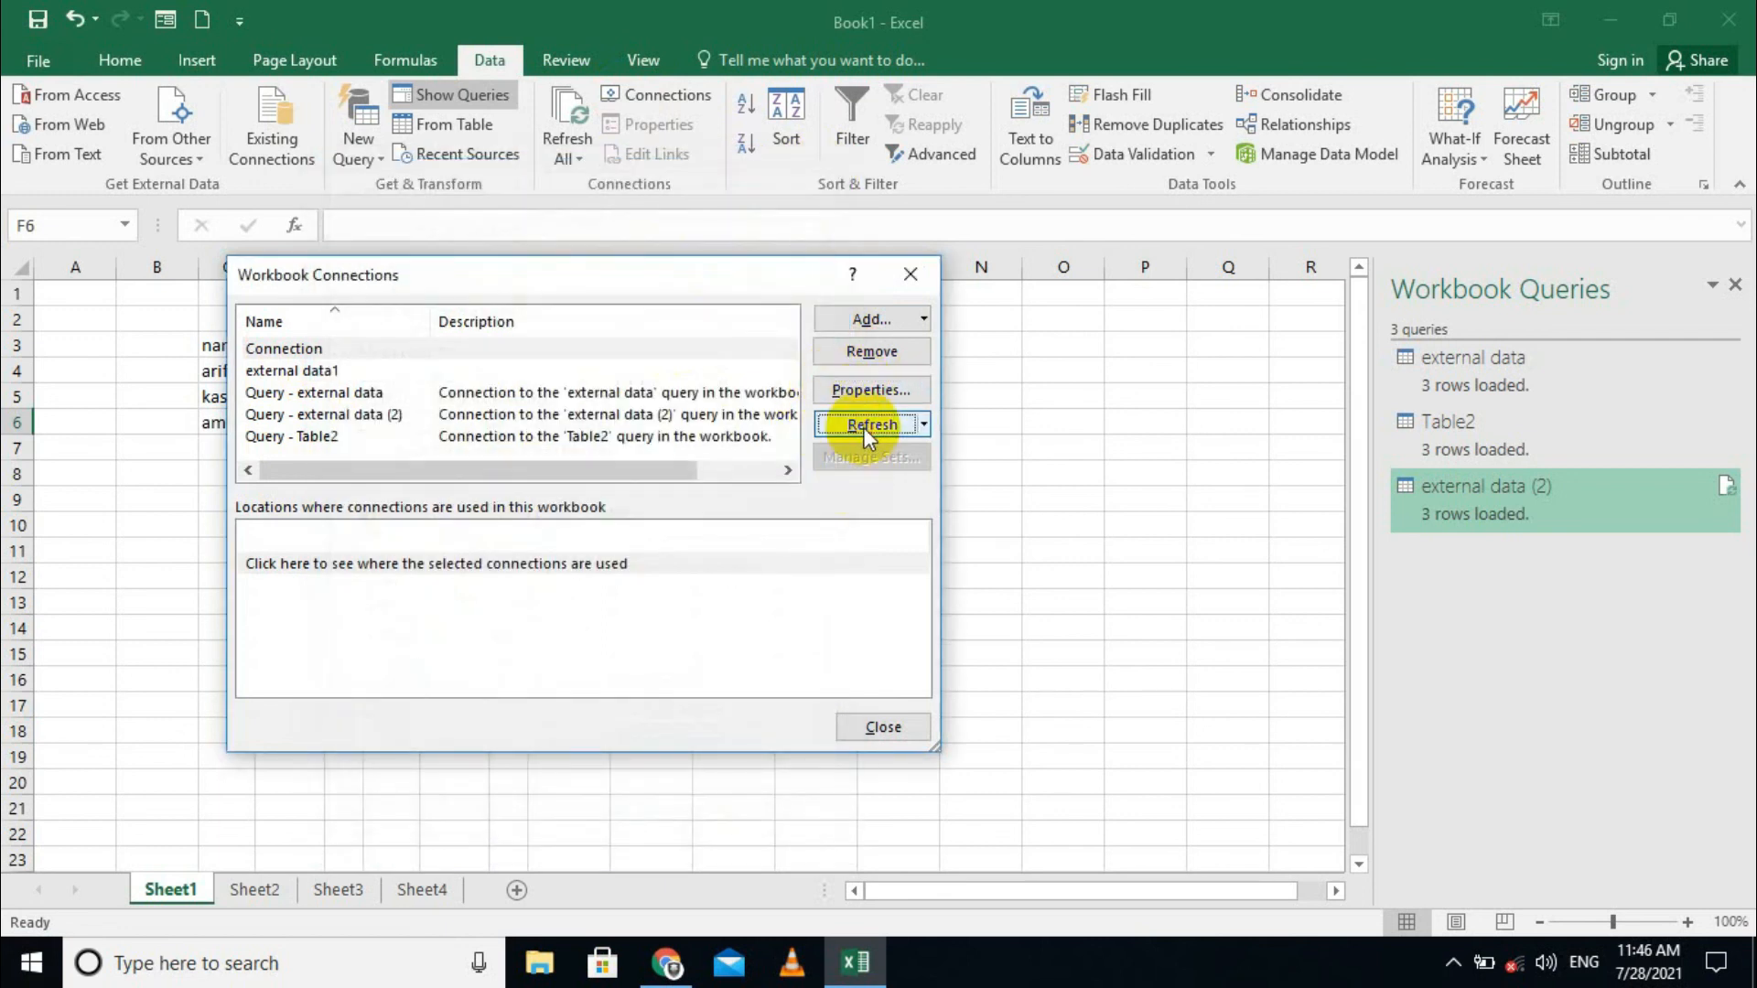
Remove the Query - external data connection from the workbook connections and confirm the removal
left_click(509, 392)
left_click(521, 414)
left_click(467, 437)
left_click(538, 393)
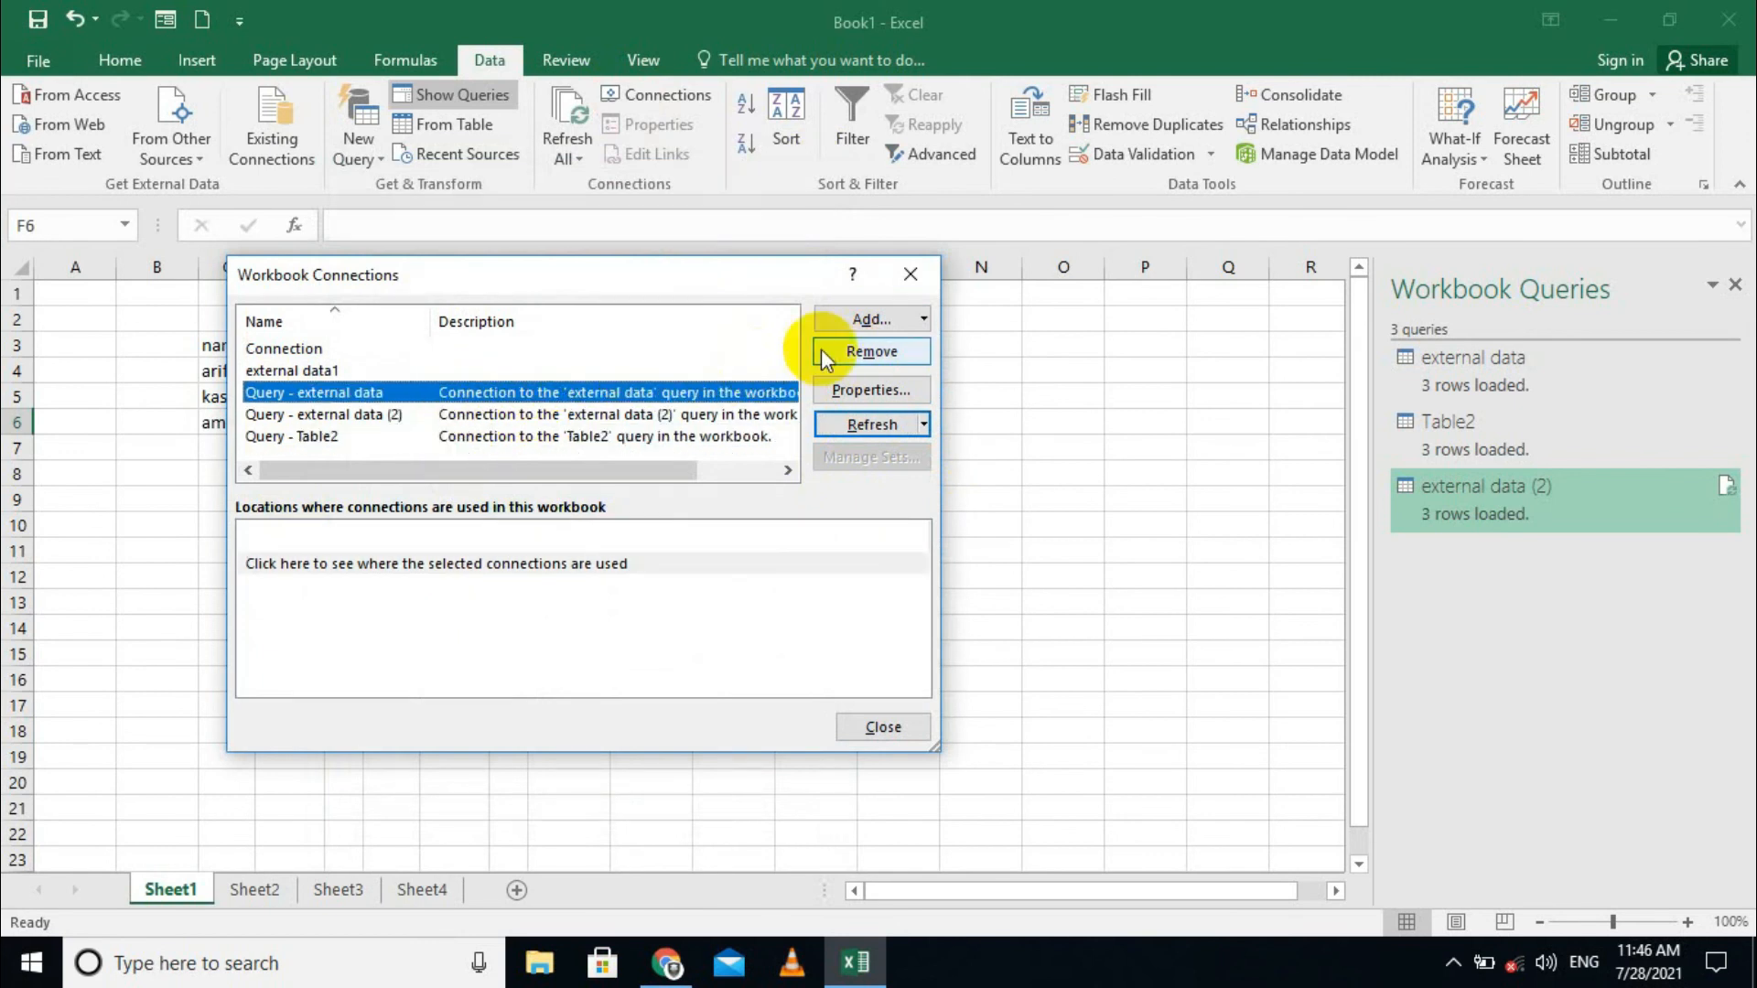
left_click(871, 351)
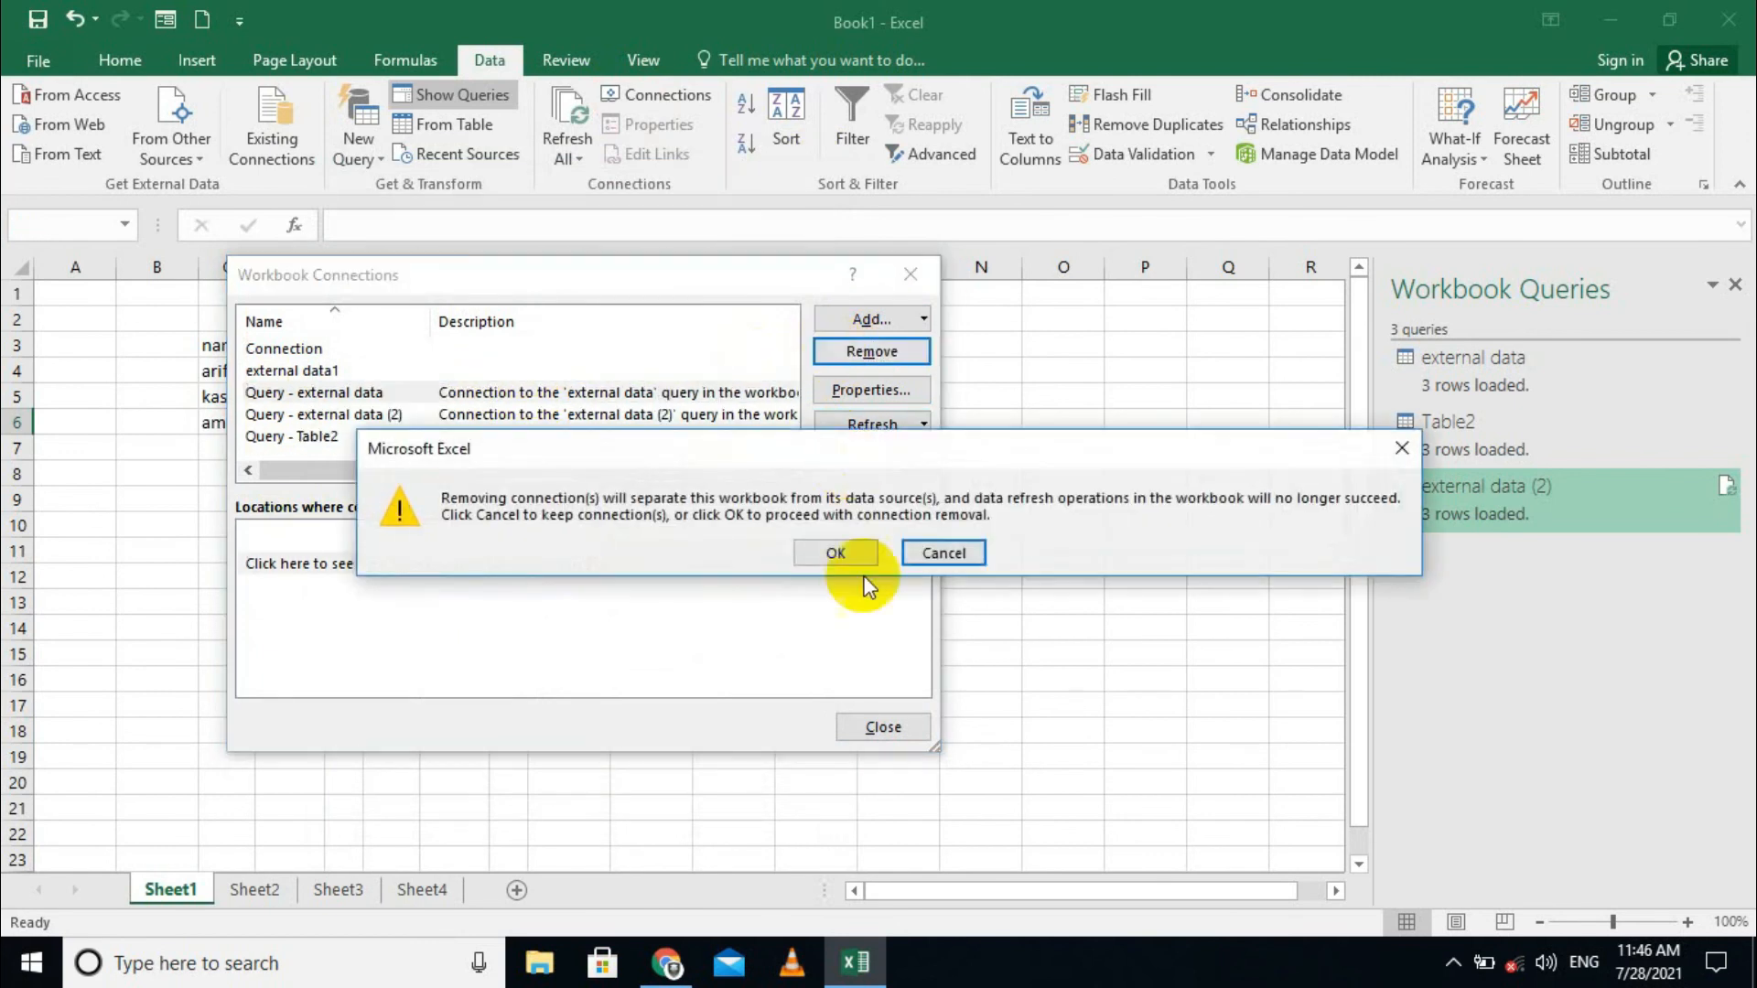
left_click(847, 553)
Remove the Query - Table2 and Query - external data (2) connections, confirm both removals and close the workbook connections
left_click(519, 416)
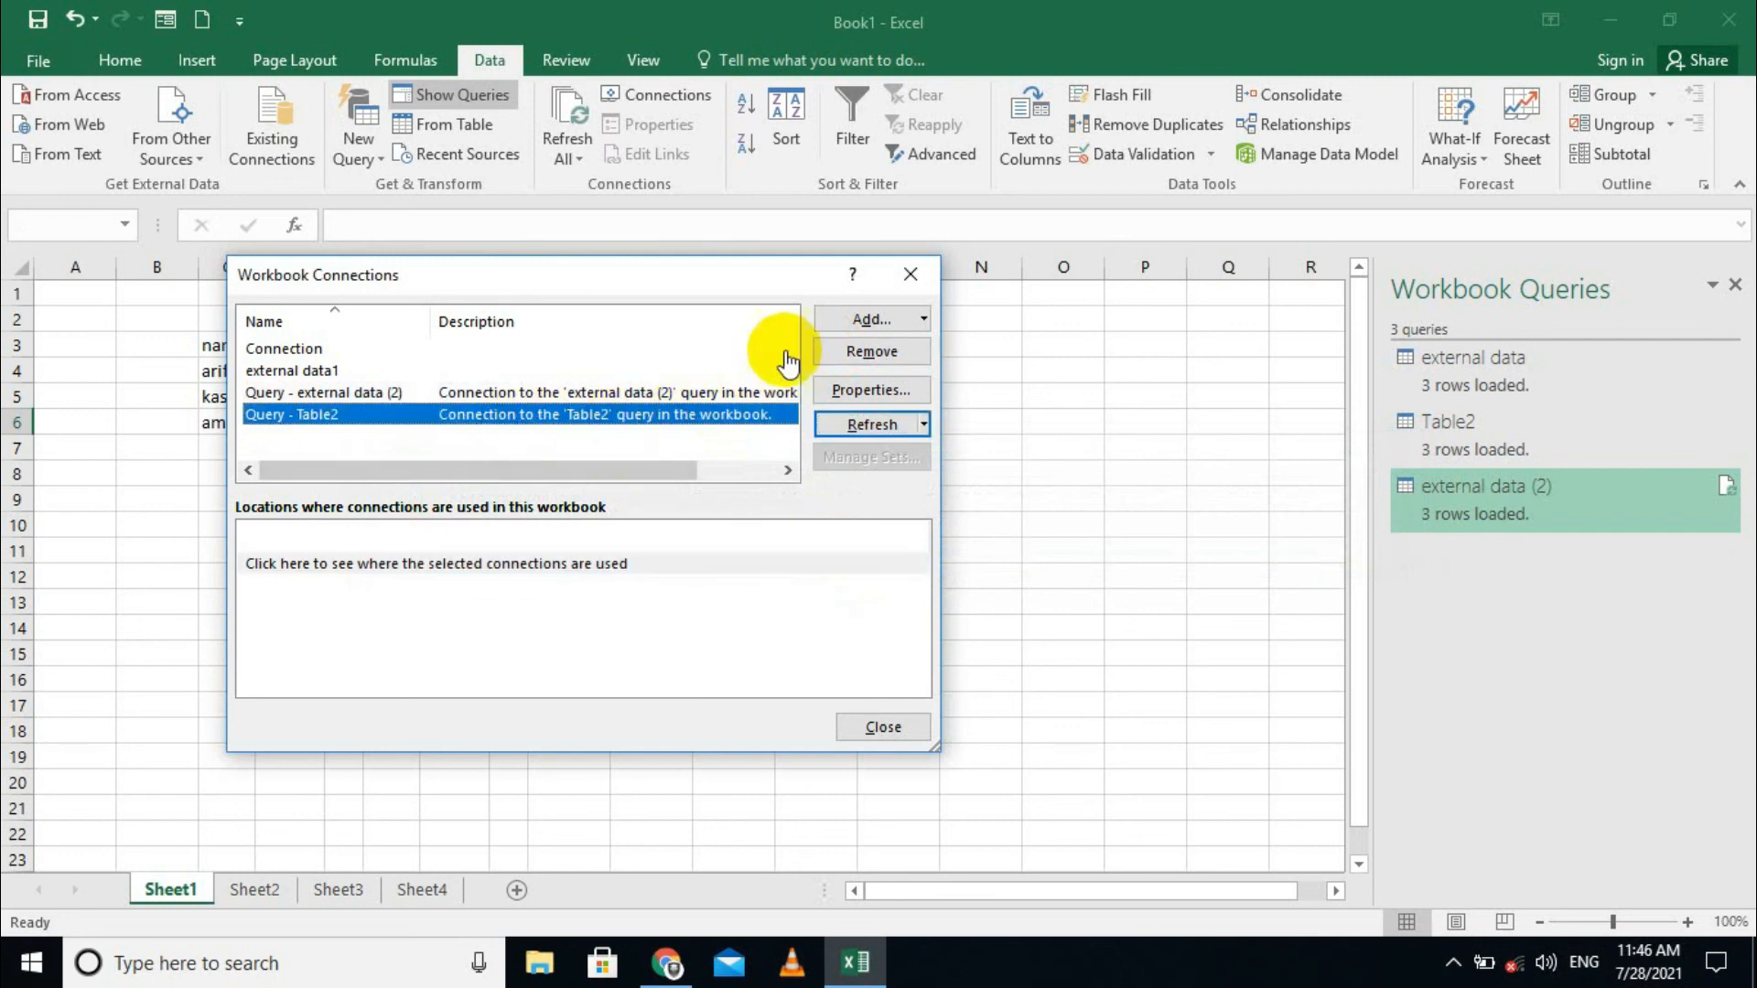
left_click(828, 354)
left_click(844, 549)
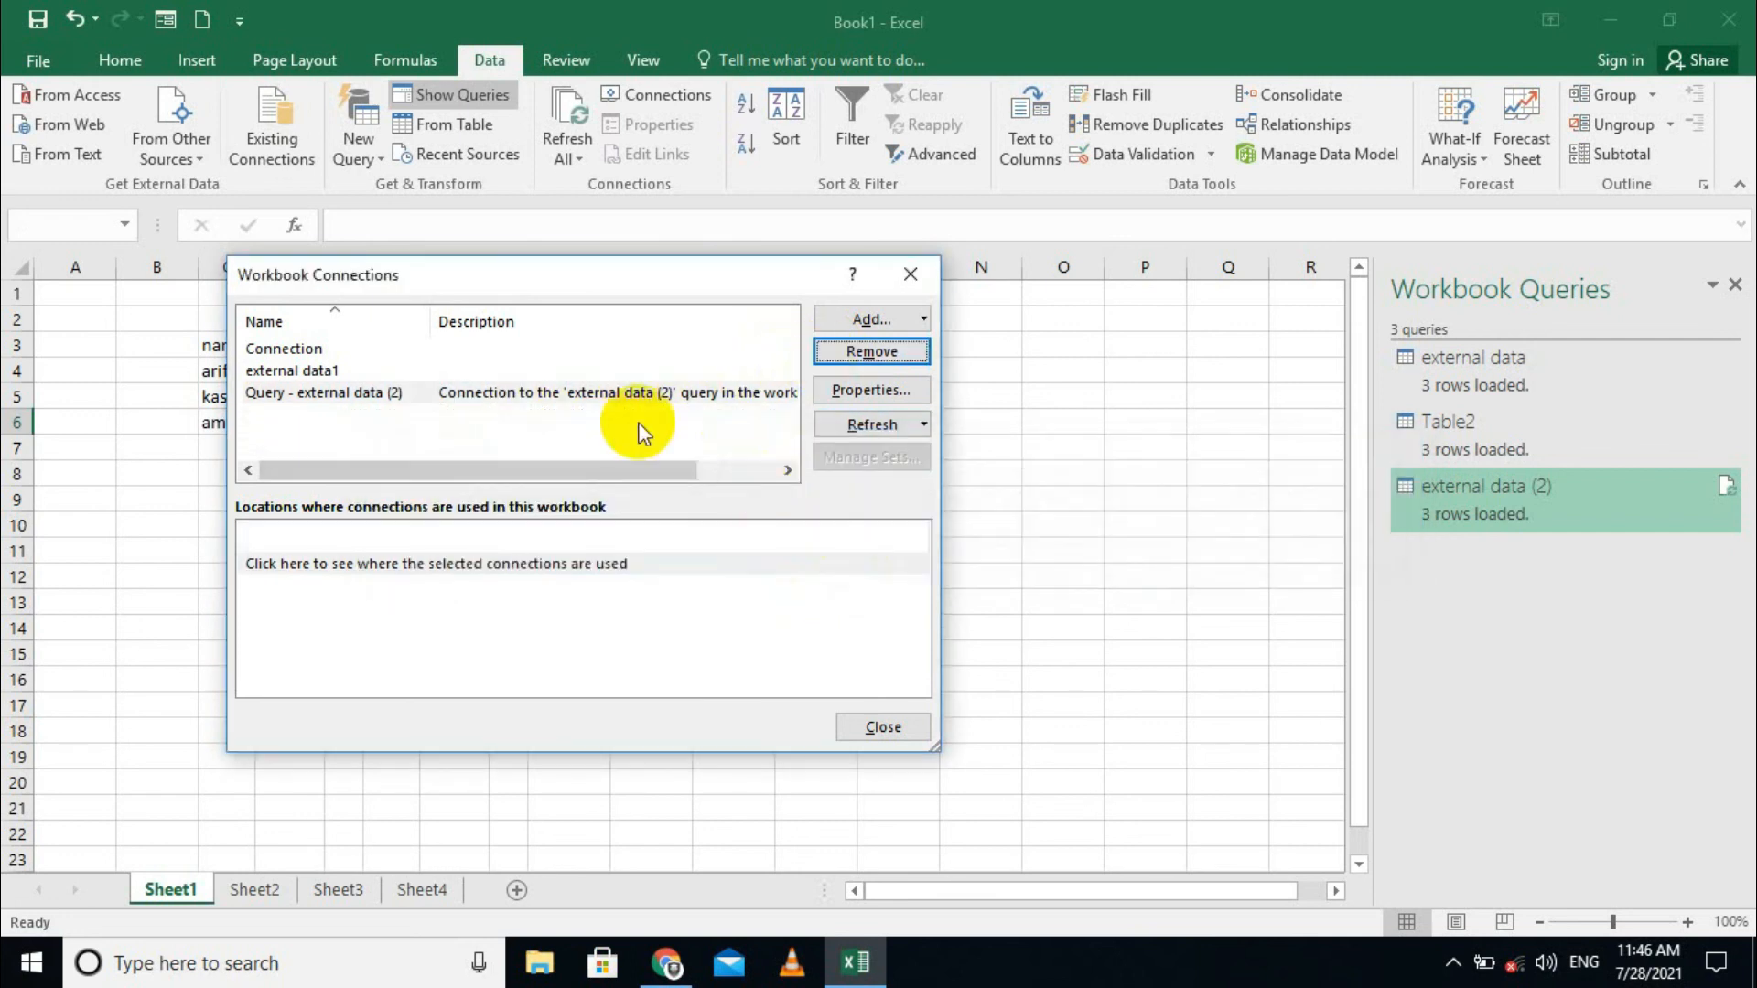
left_click(590, 392)
left_click(829, 354)
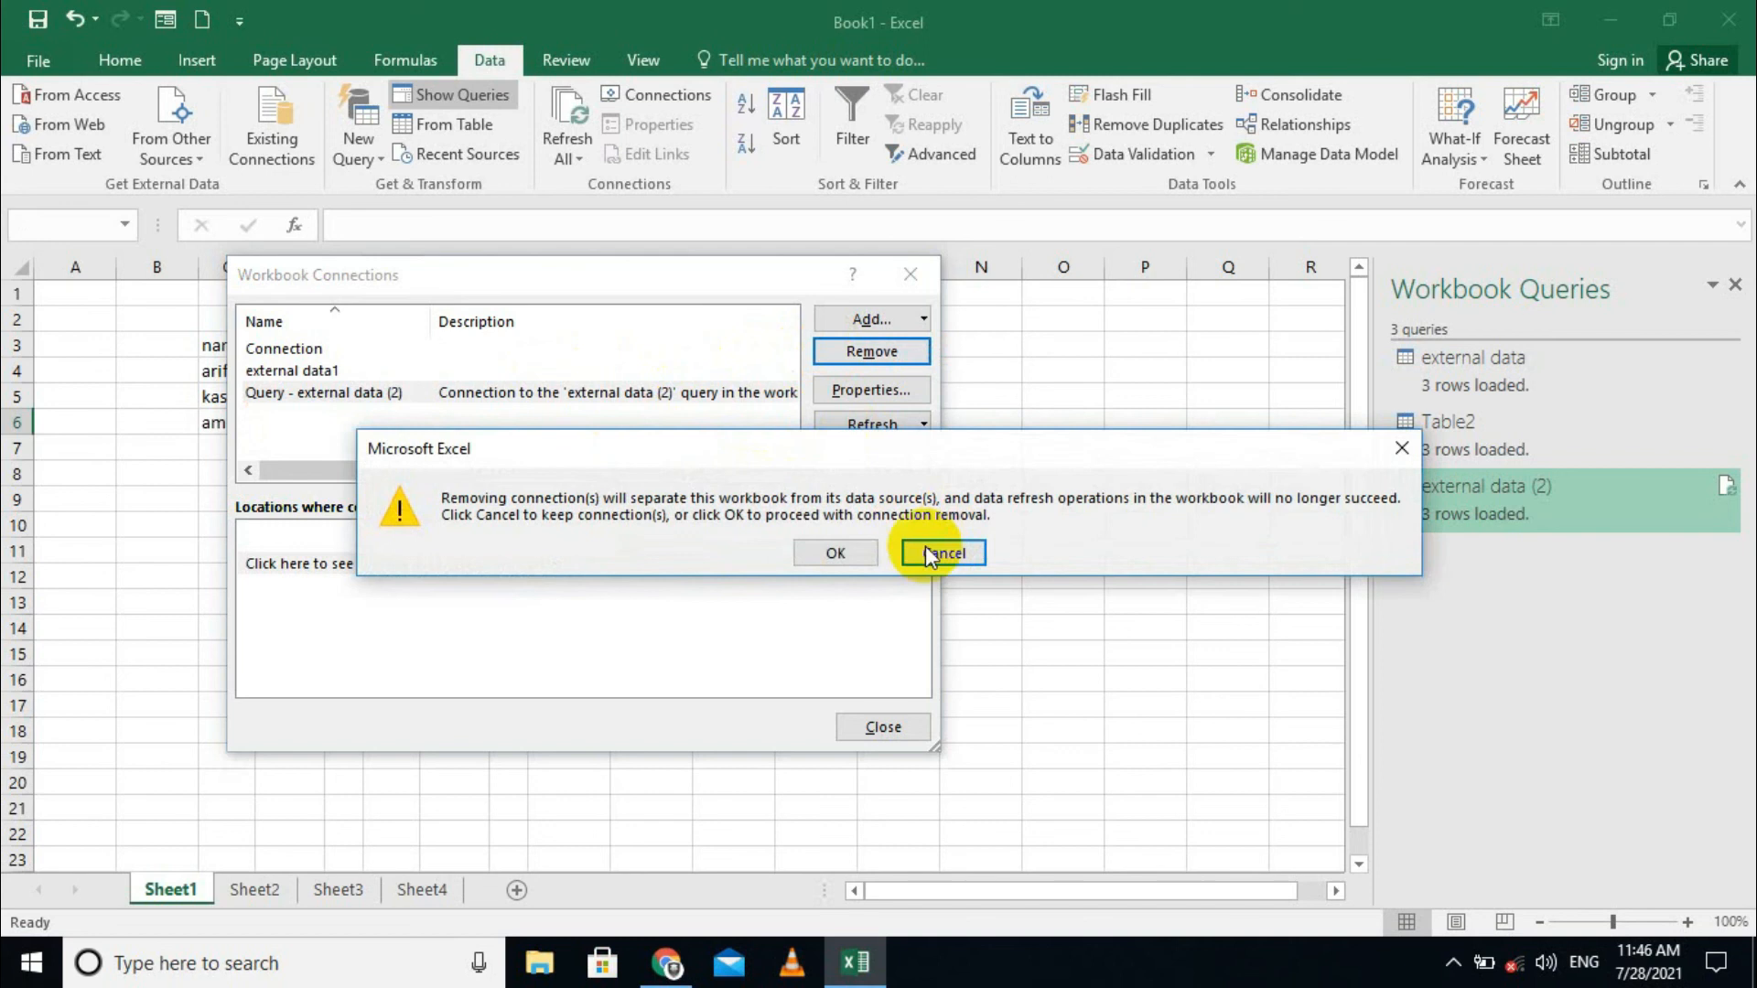
left_click(836, 553)
left_click(871, 727)
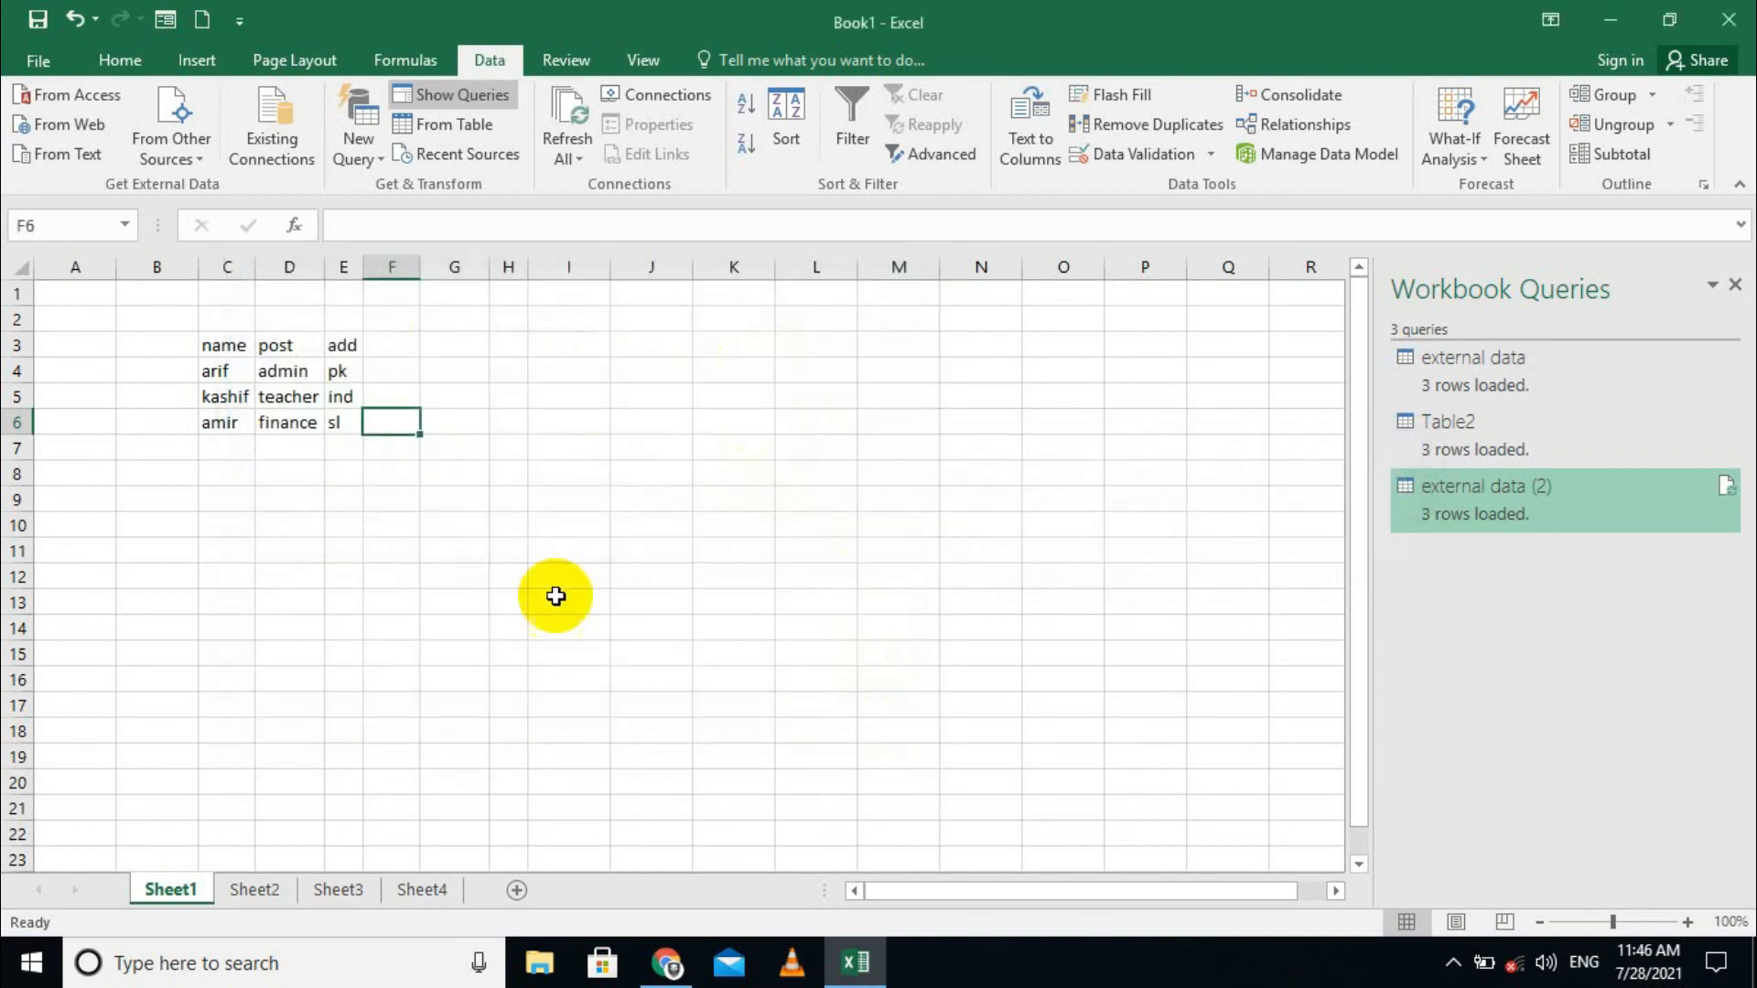
View the external data range properties of the imported data from cell D4 and accept them unchanged
left_click(295, 368)
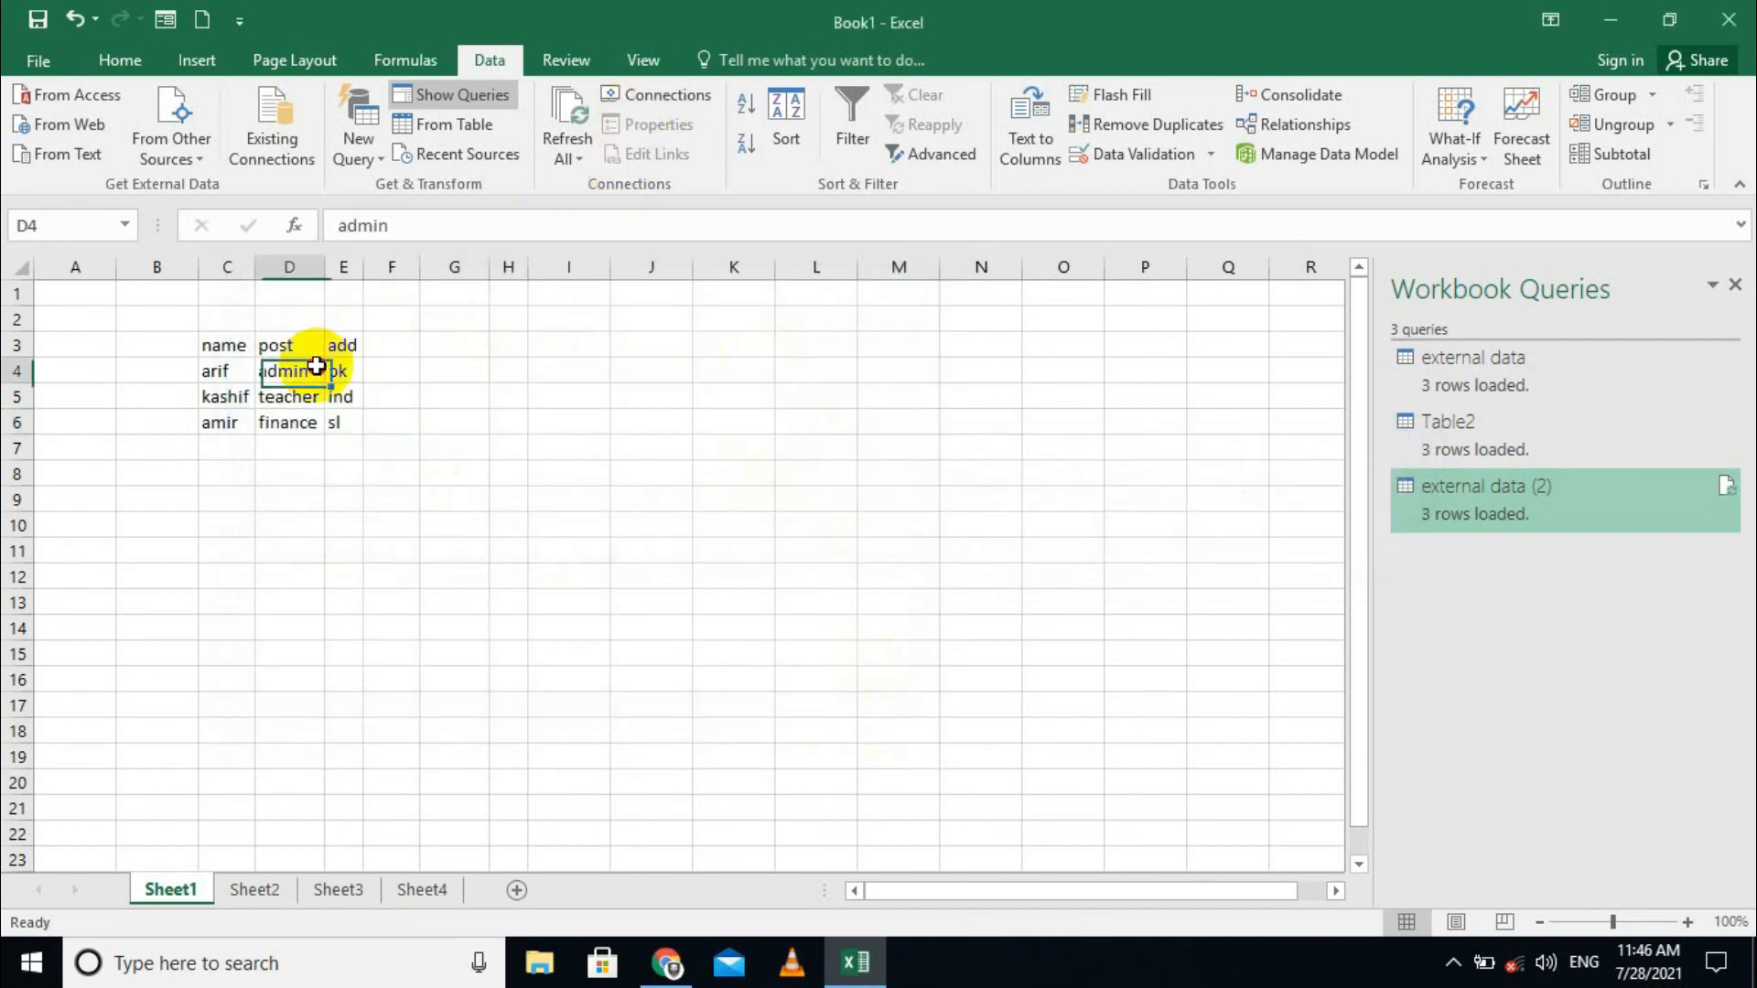
left_click(644, 130)
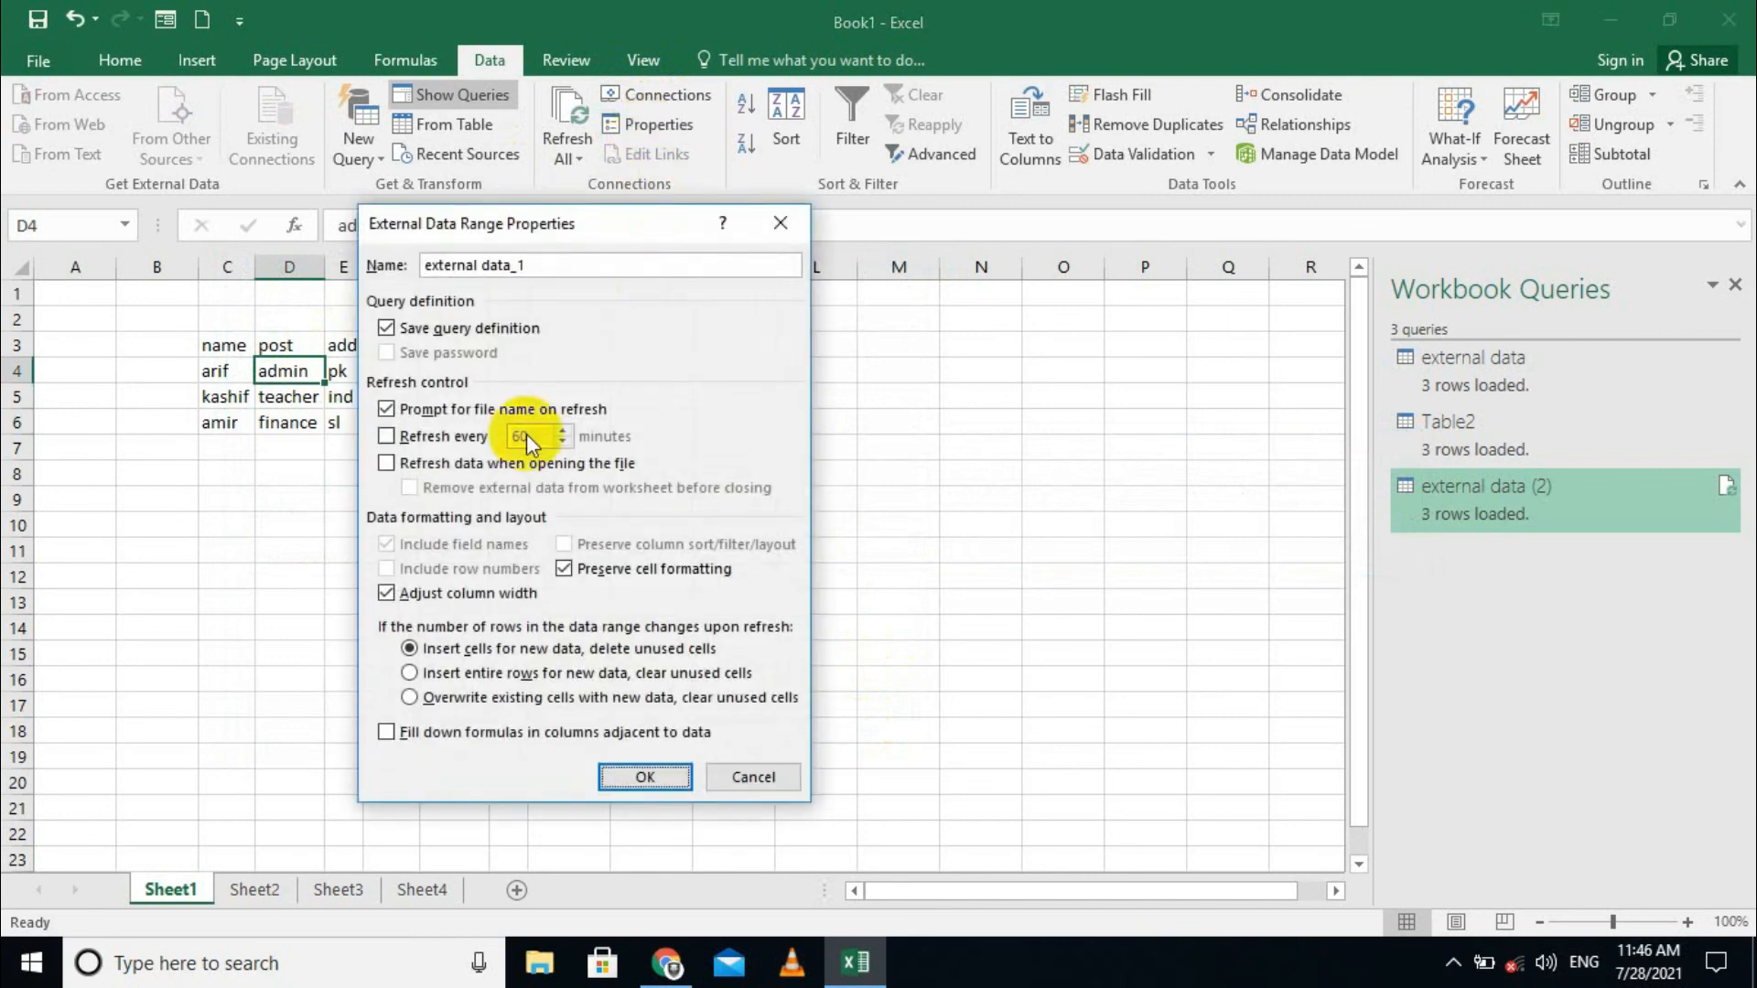
left_click(645, 776)
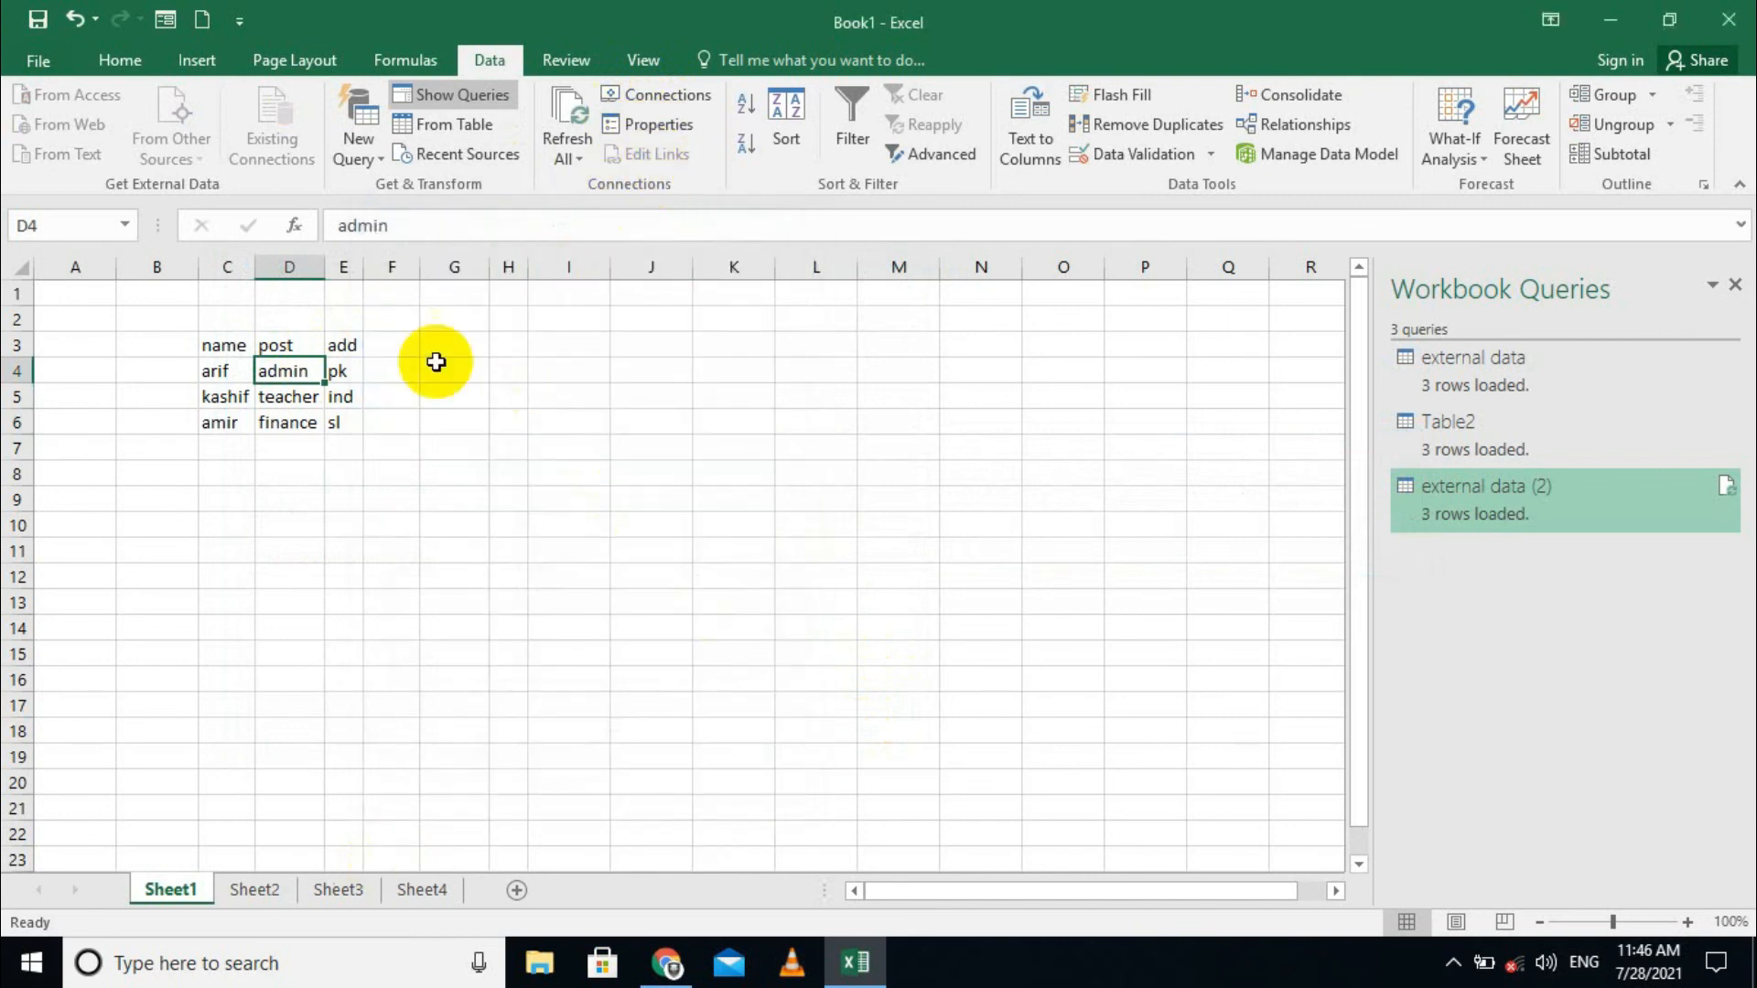
Copy the imported data C3:E6 on Sheet1 and paste it as a link at cell A1 of a new workbook
left_click_drag(204, 345, 342, 430)
left_click(112, 53)
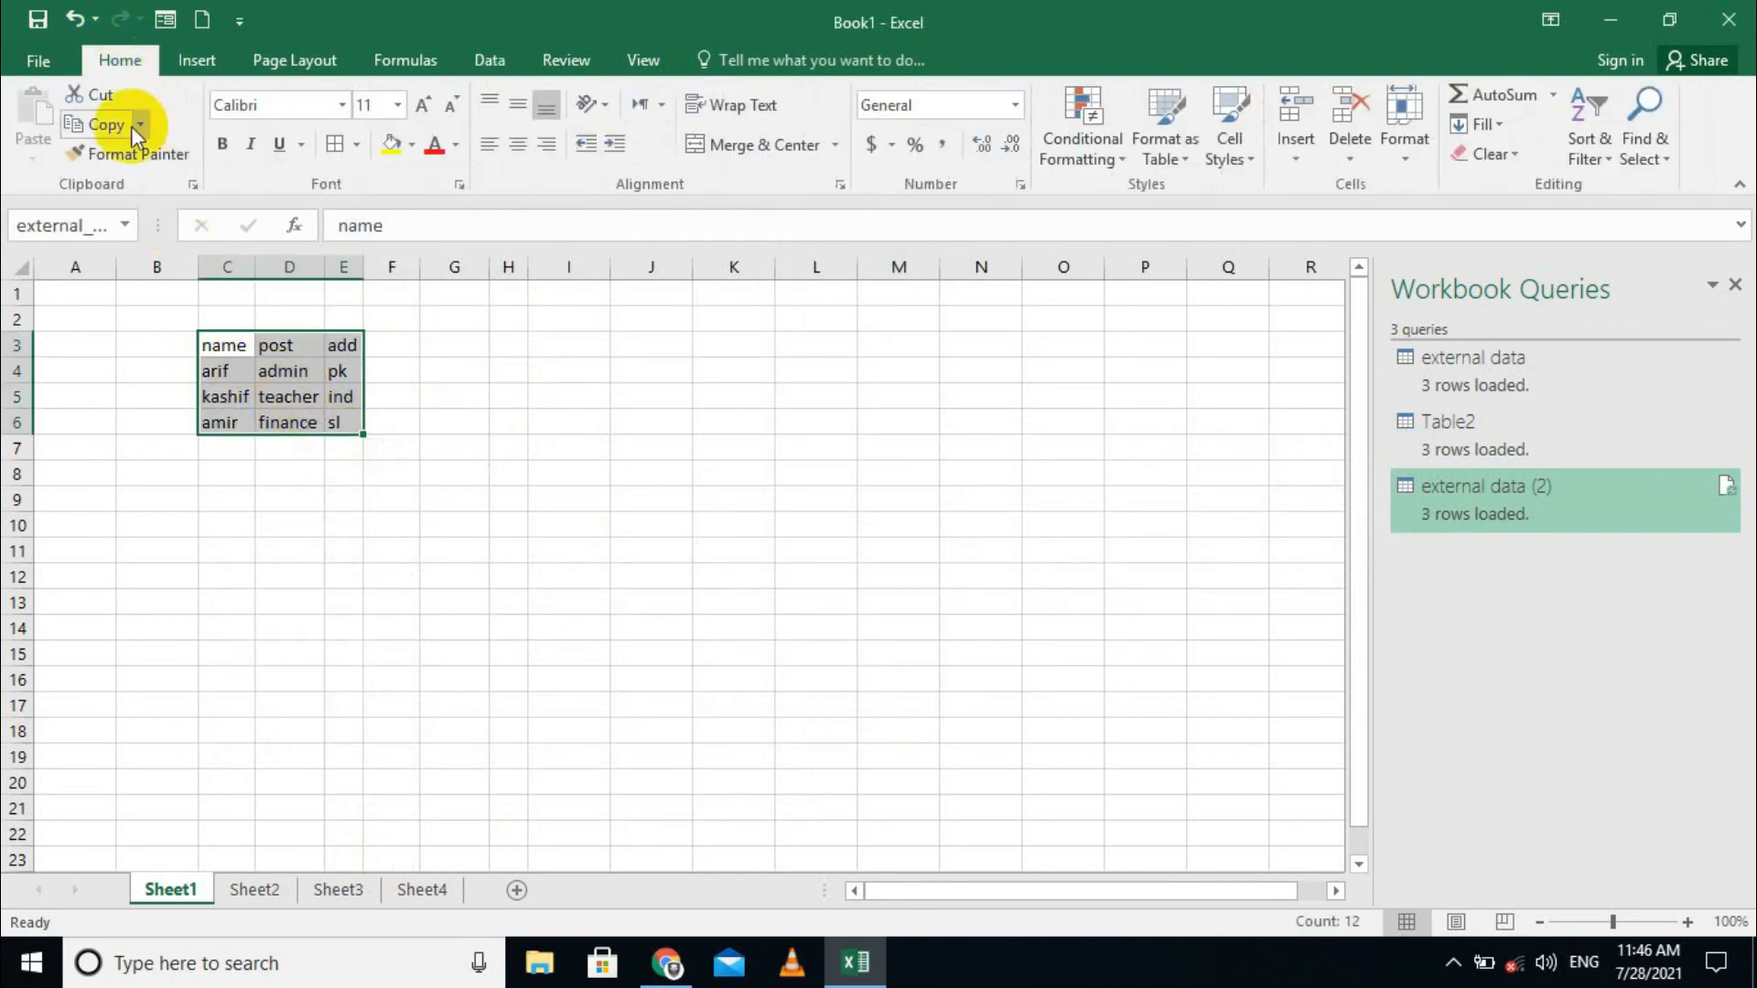
left_click(101, 126)
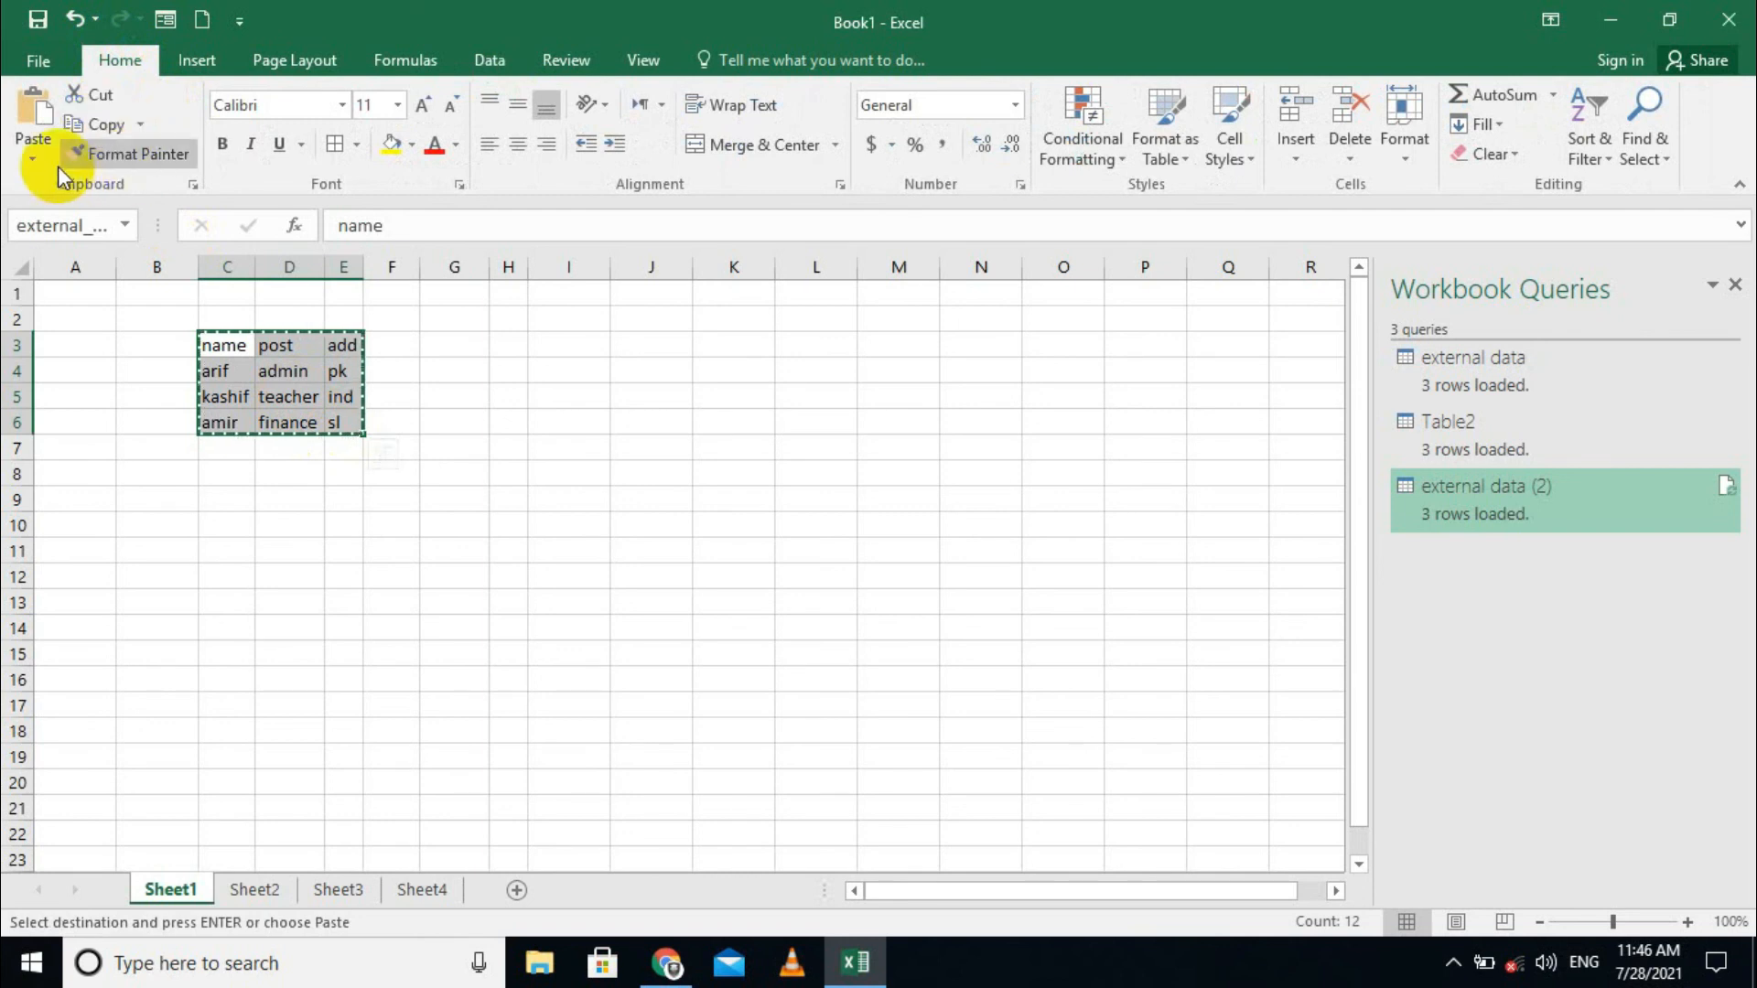
left_click(35, 163)
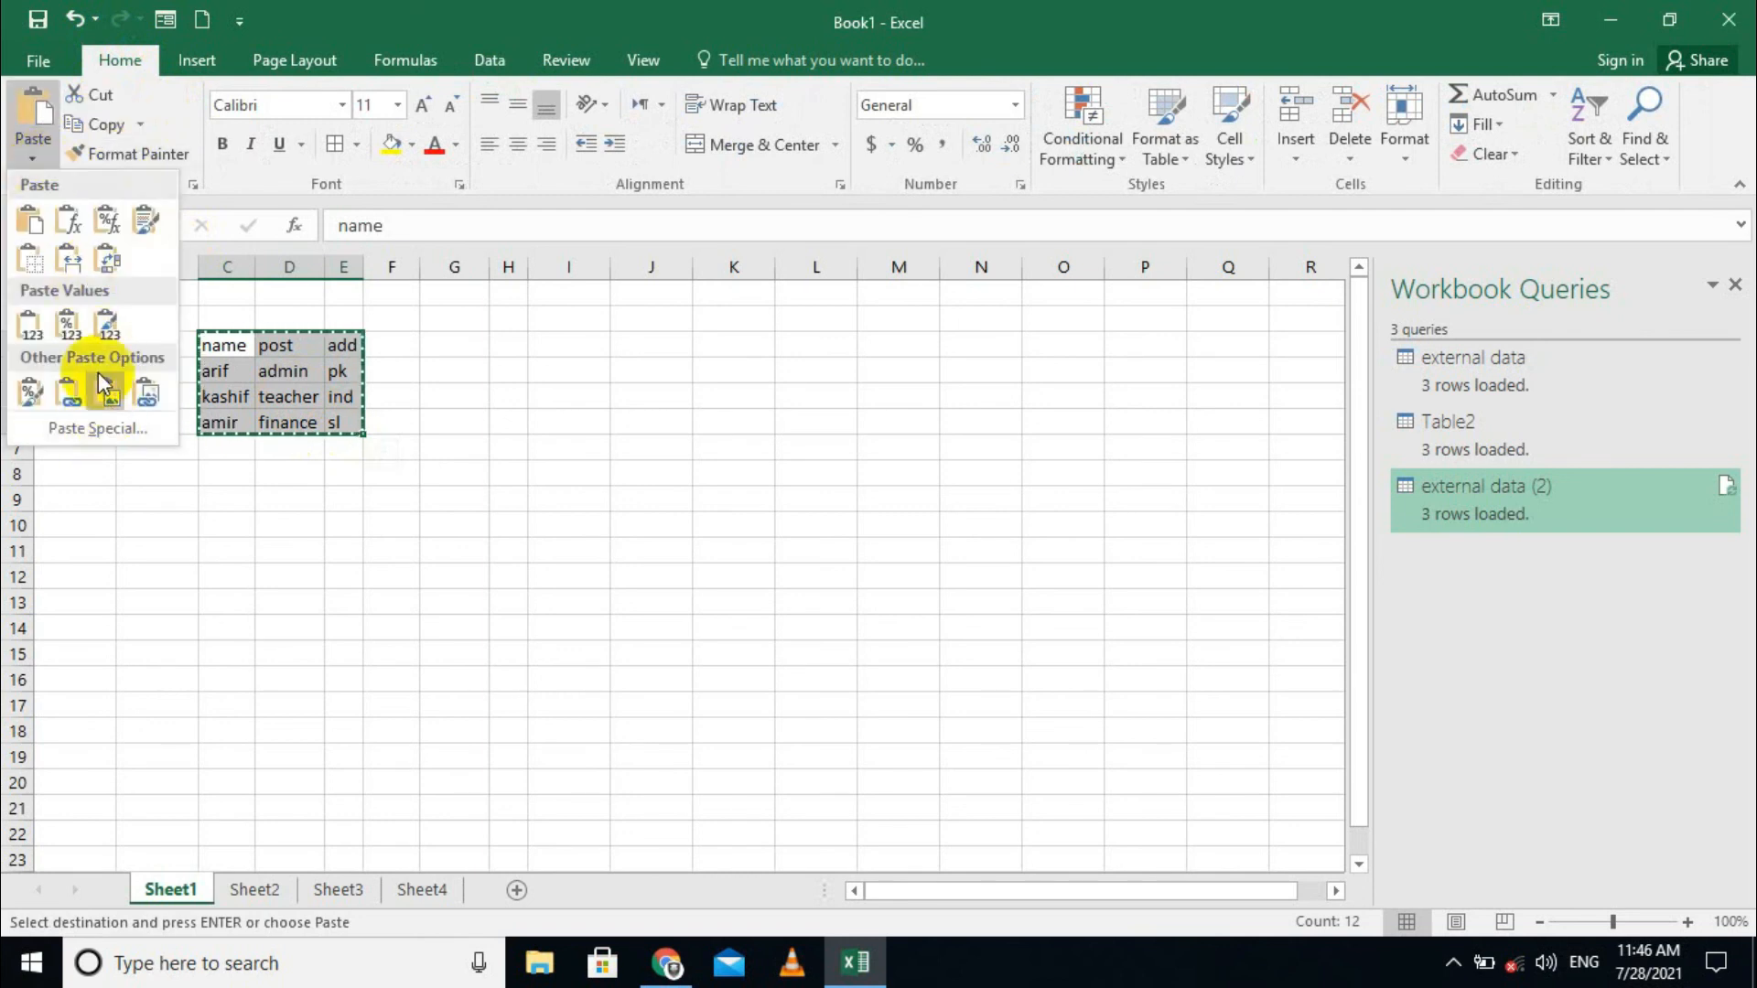
left_click(539, 471)
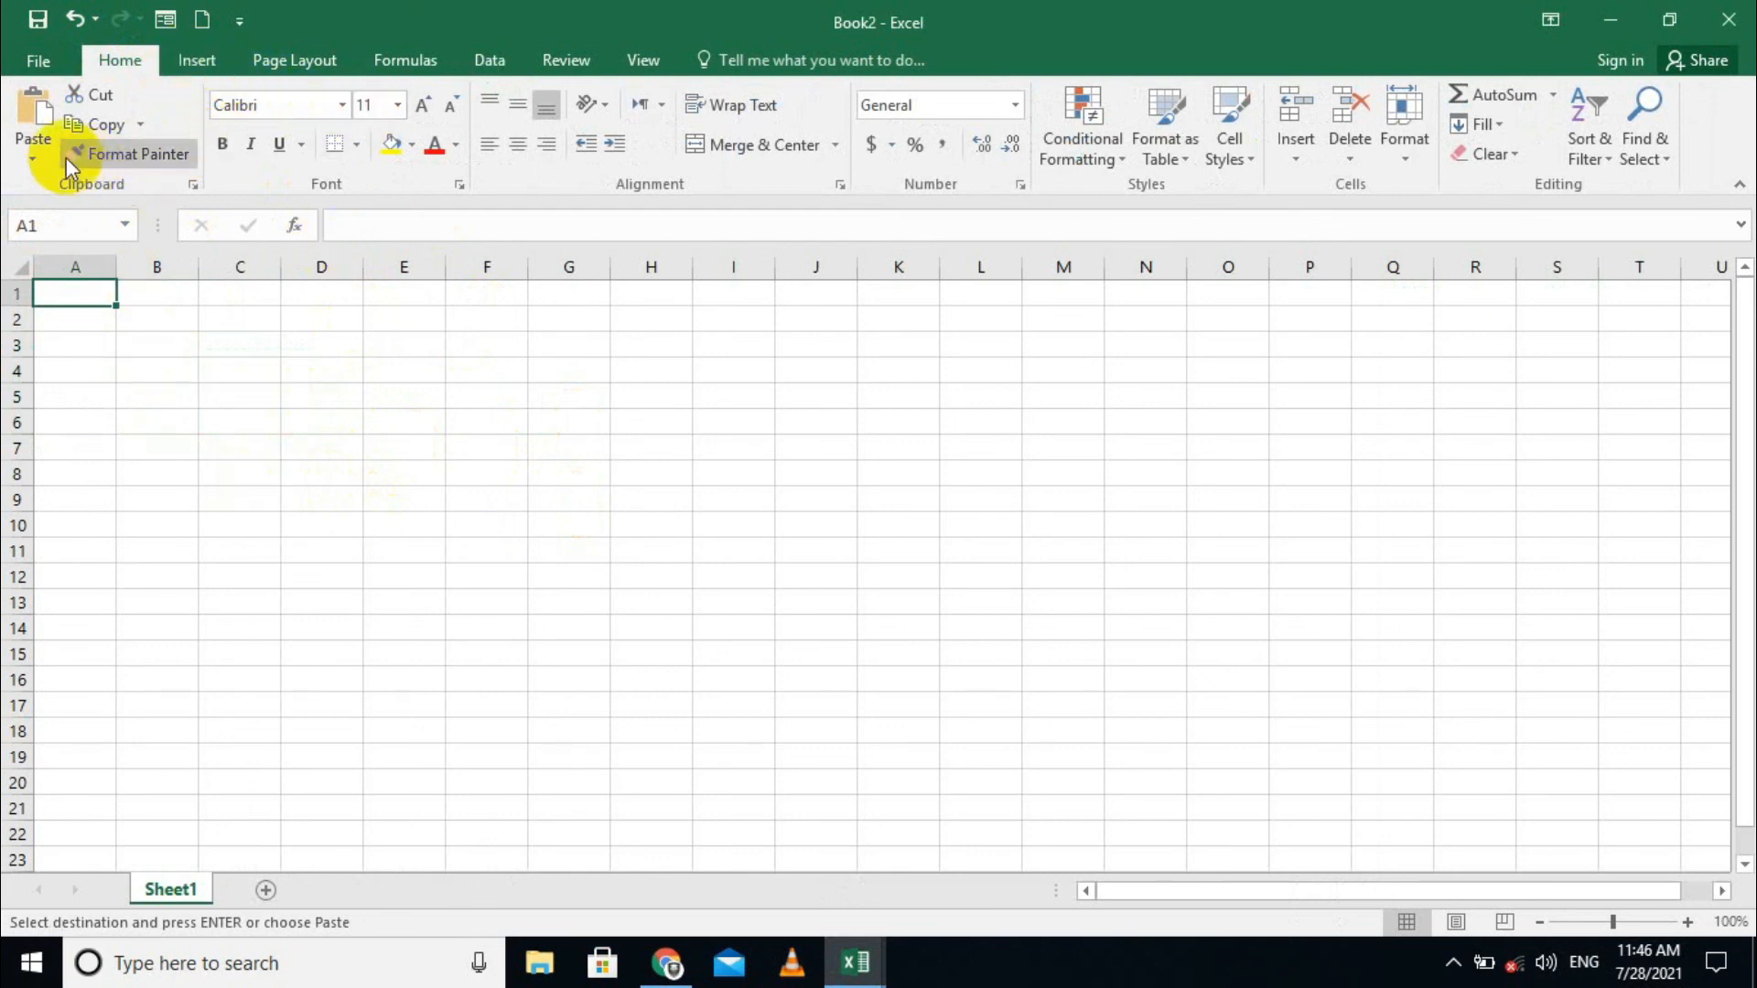
left_click(33, 157)
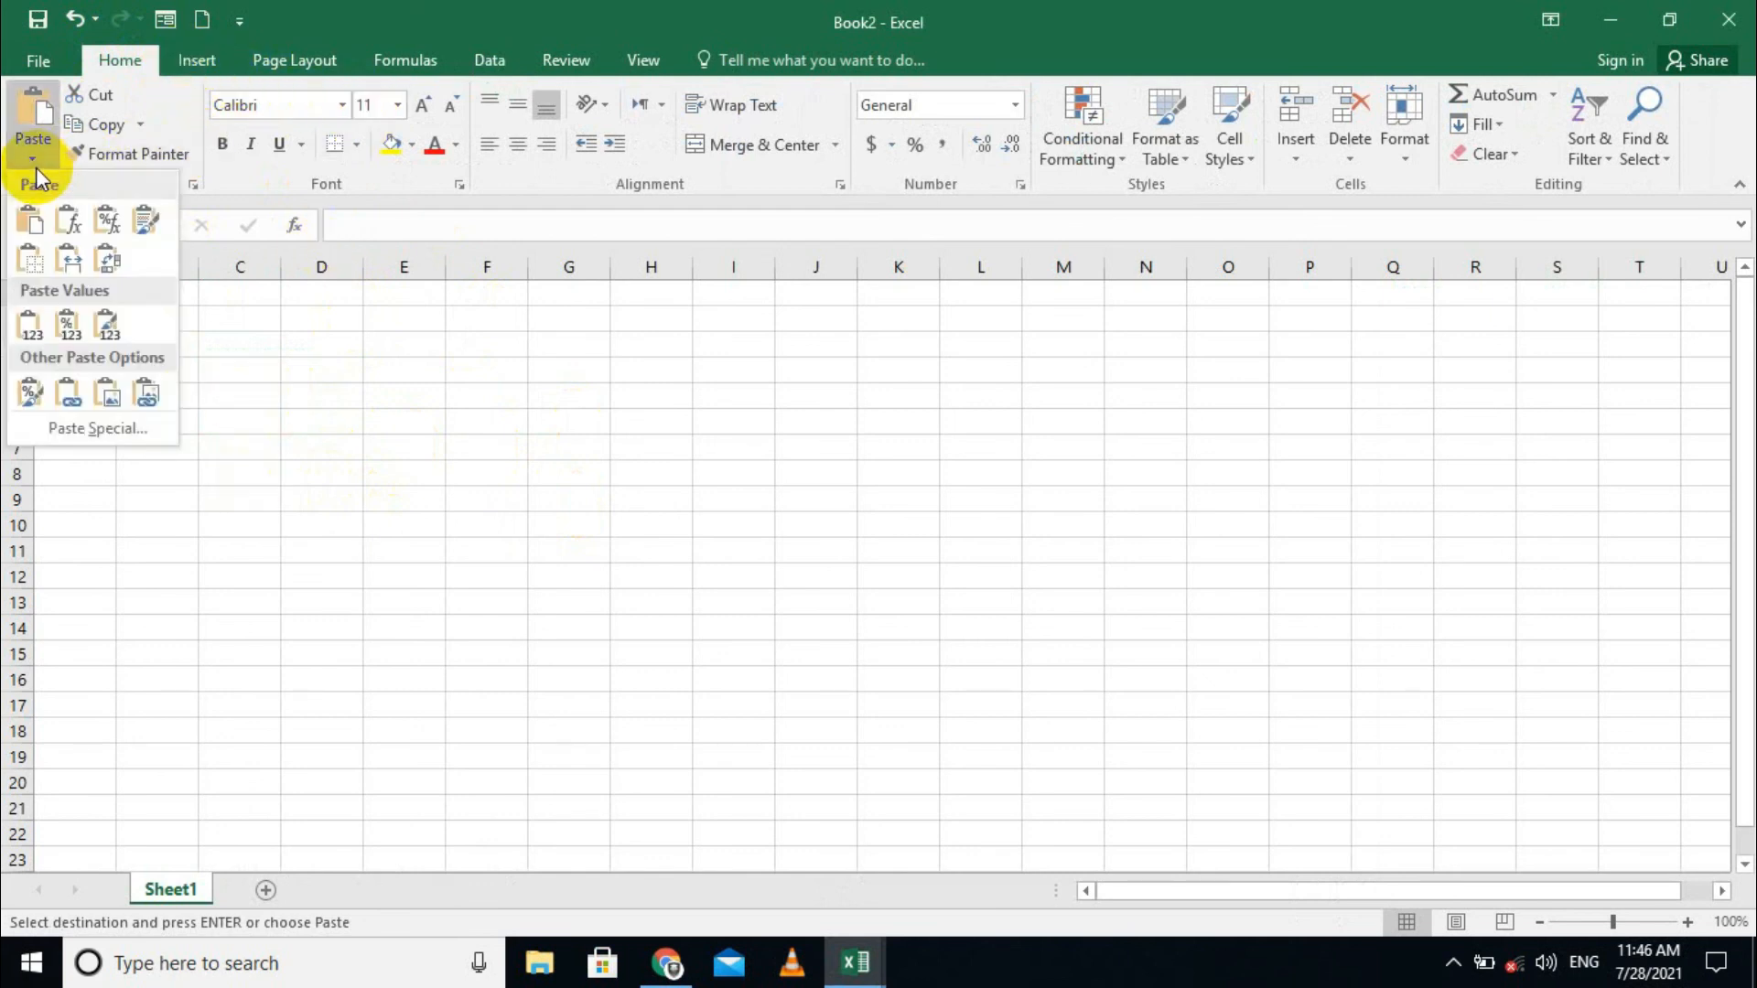
left_click(69, 403)
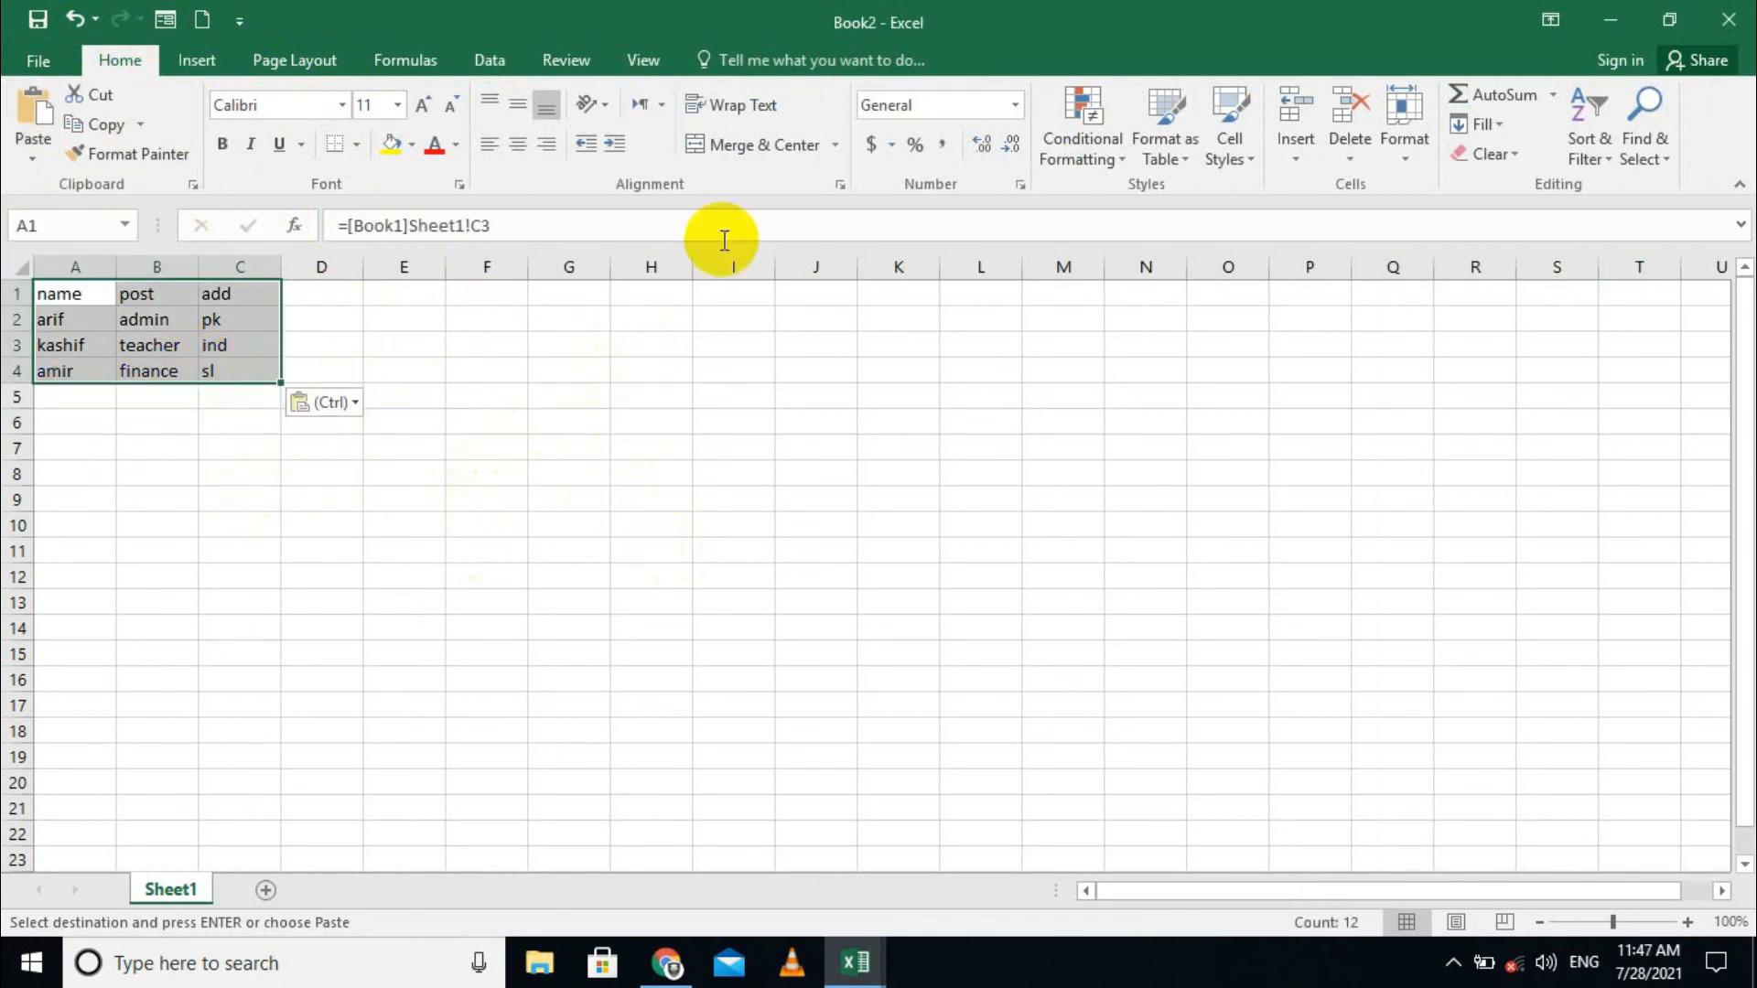
Review the link to Book1 in Book2's Edit Links settings and close them without changes
left_click(489, 59)
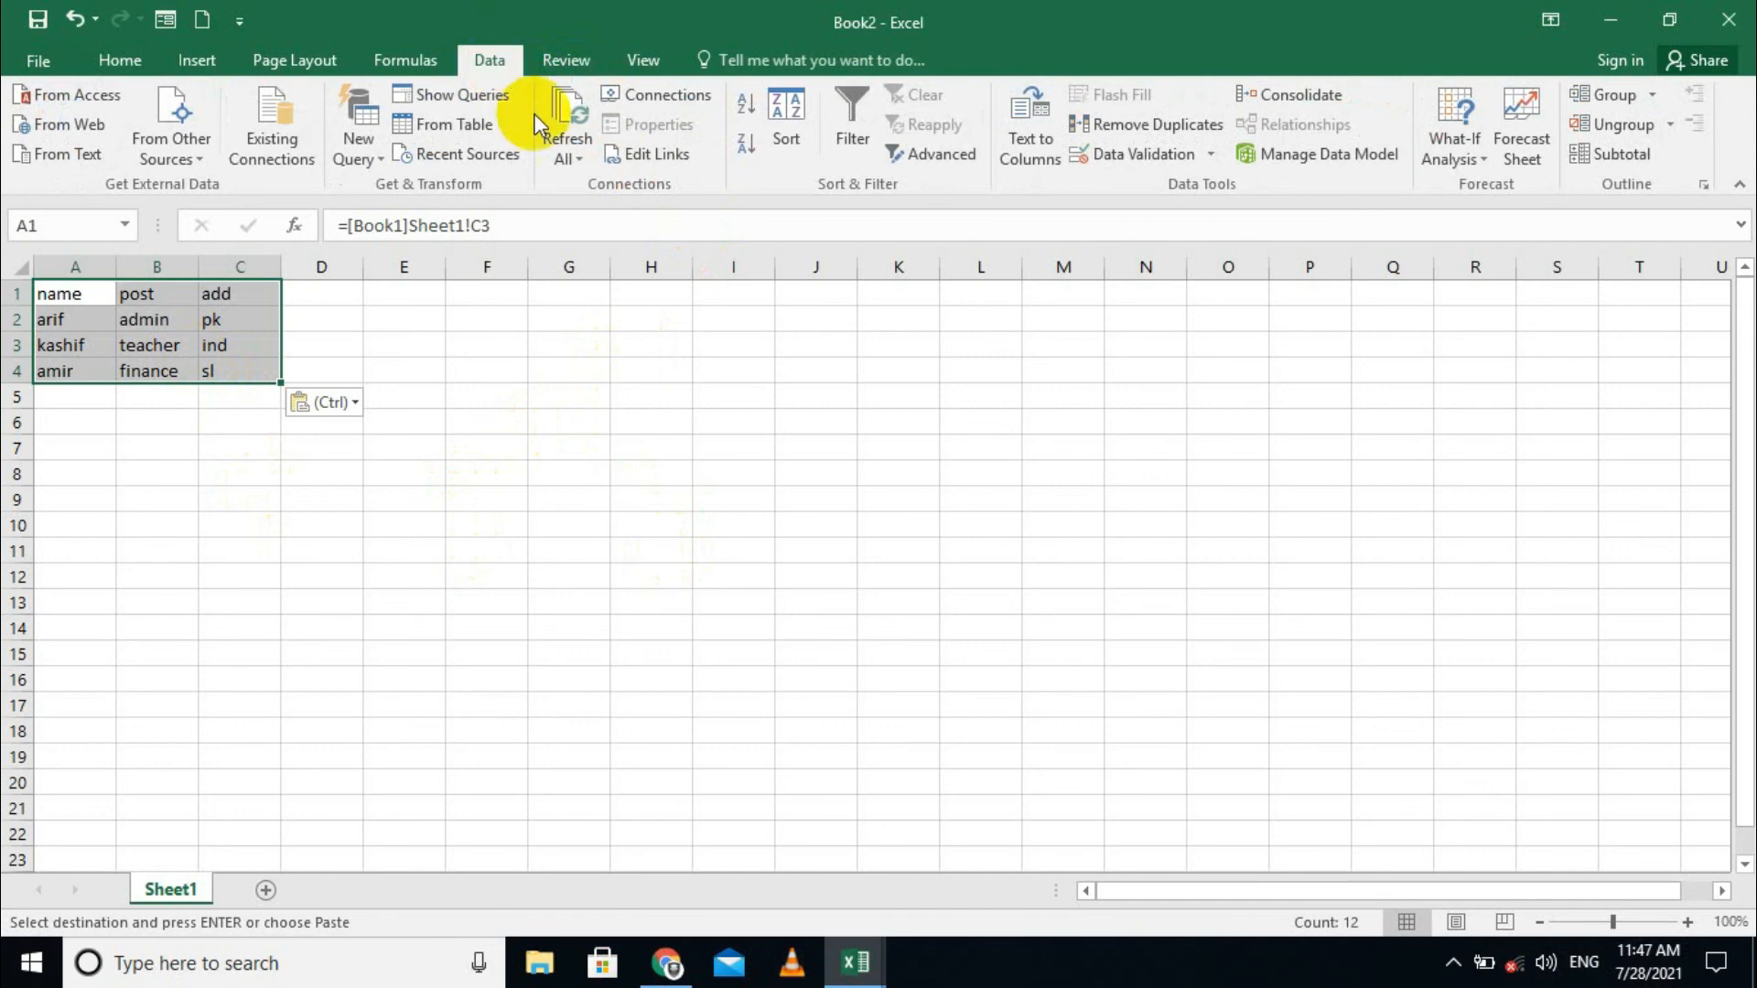
left_click(682, 148)
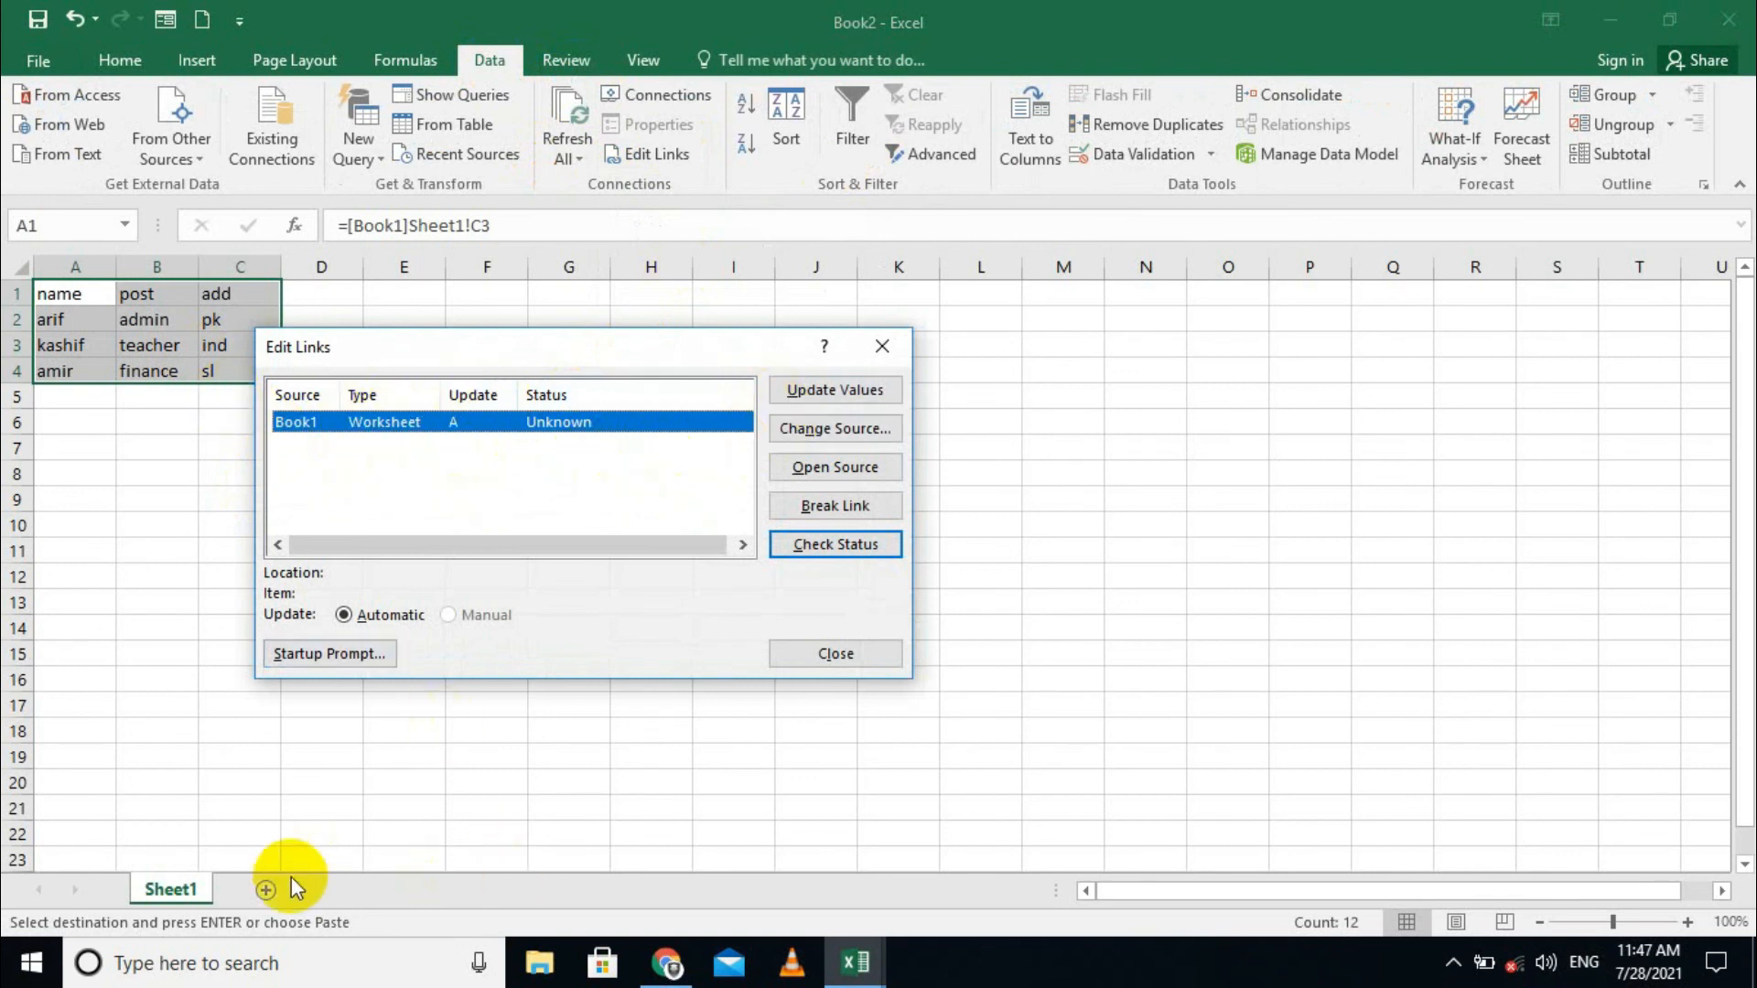
mouse_move(862, 977)
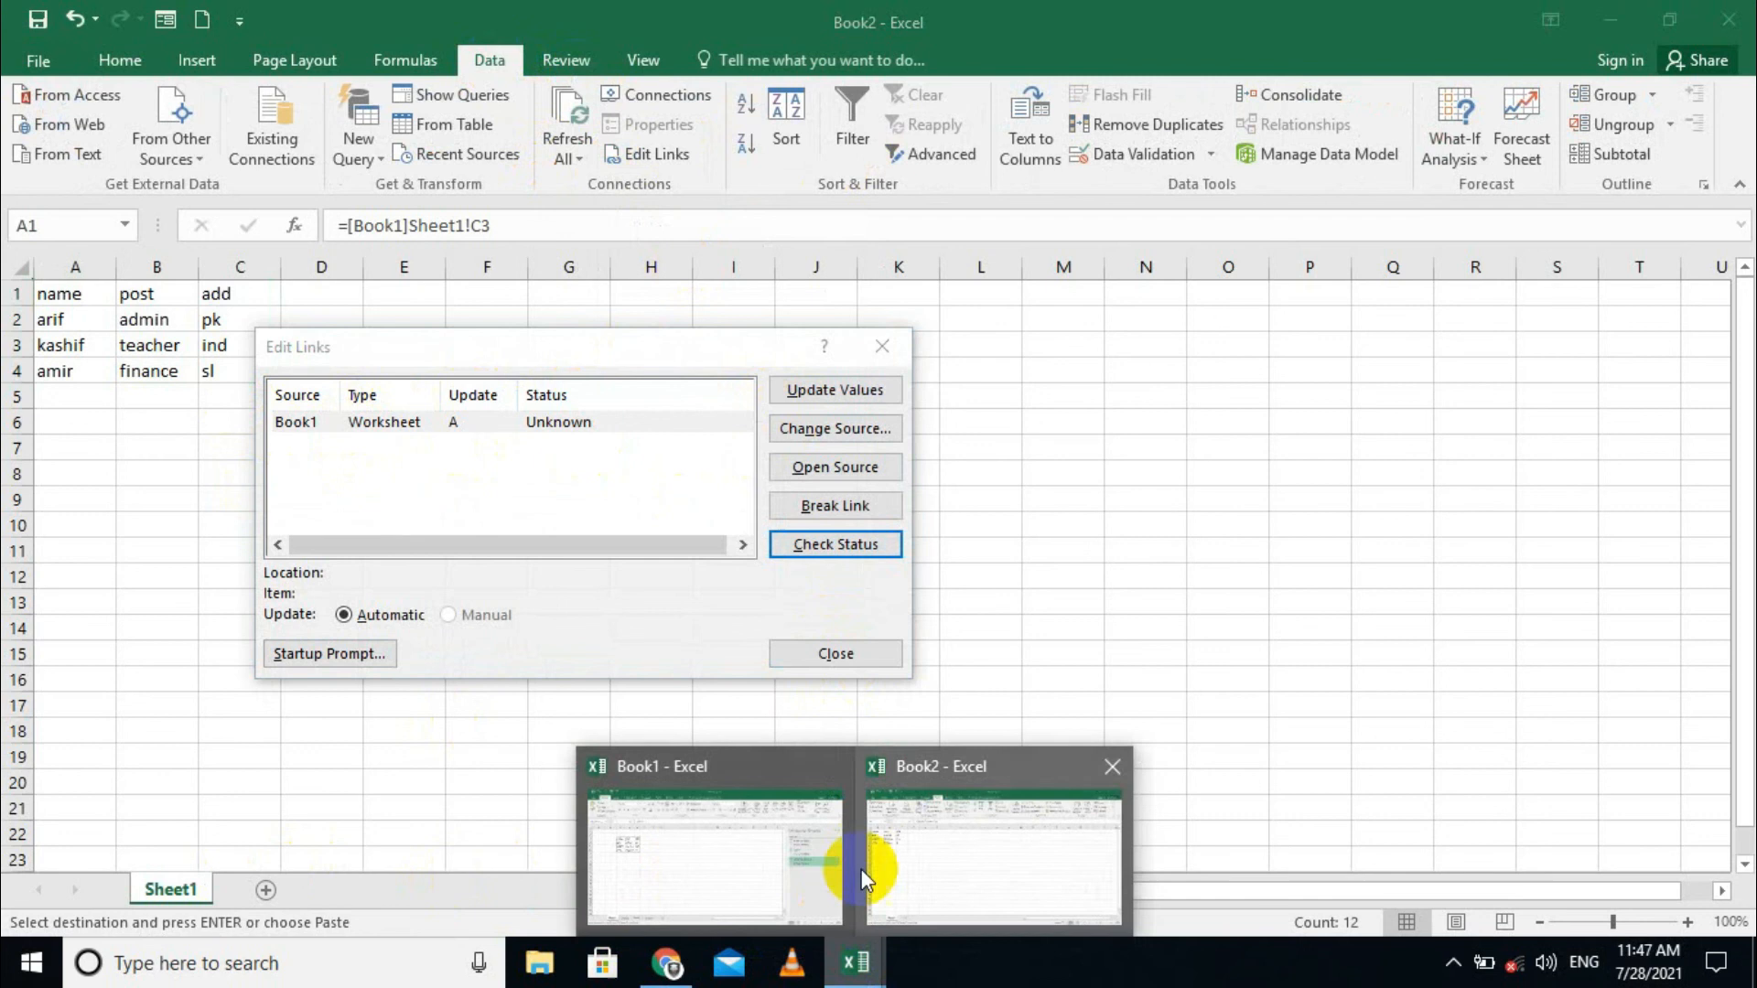
left_click(765, 872)
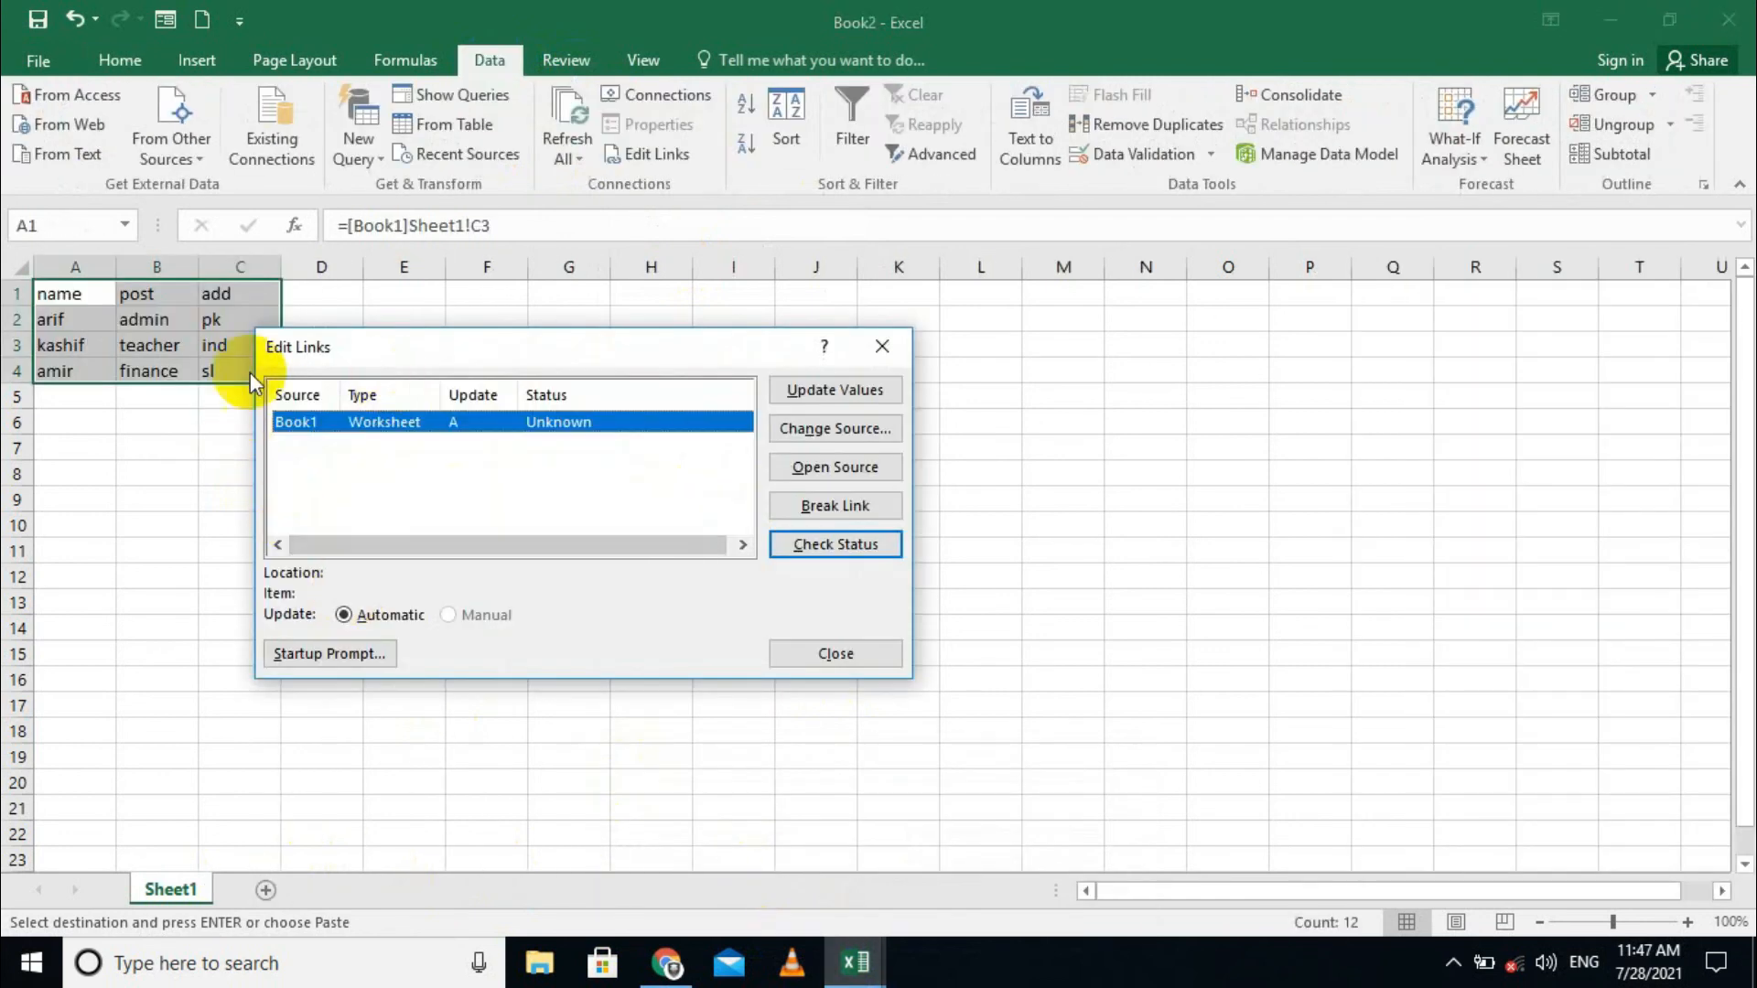
left_click(836, 653)
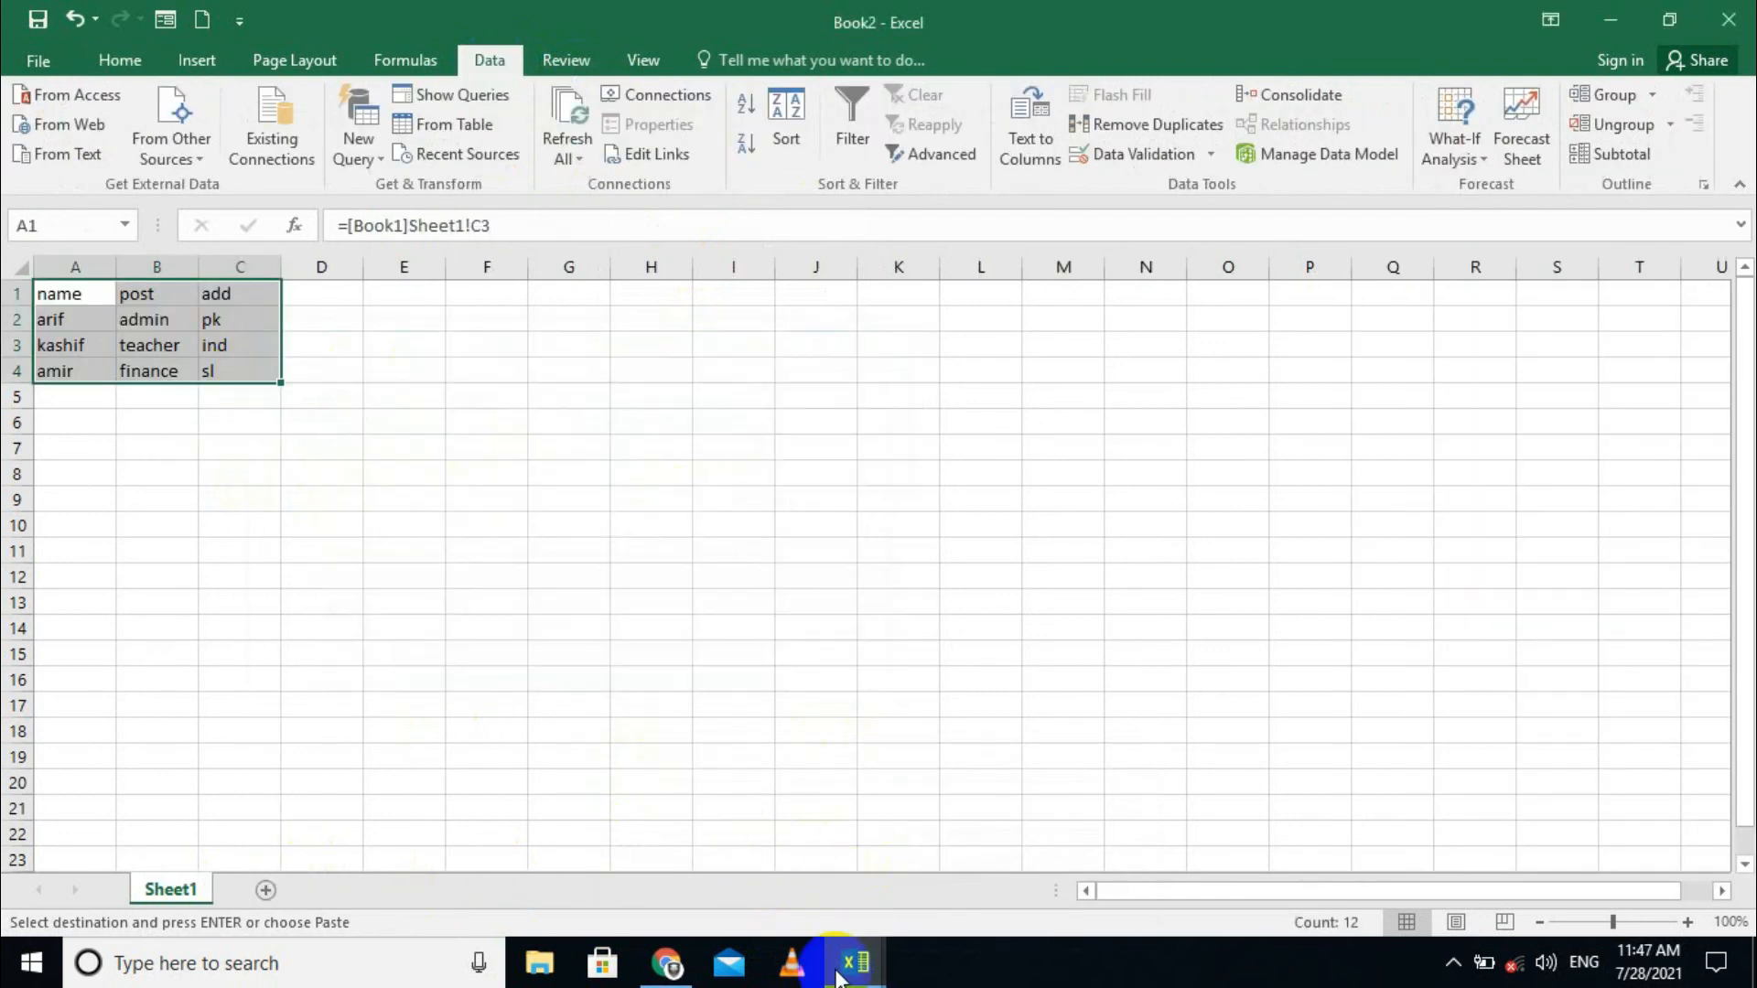
Switch to Book1, cancel the pending copy of C3:E6 on Sheet1 and select cell E6
mouse_move(846, 970)
left_click(729, 839)
left_click(325, 421)
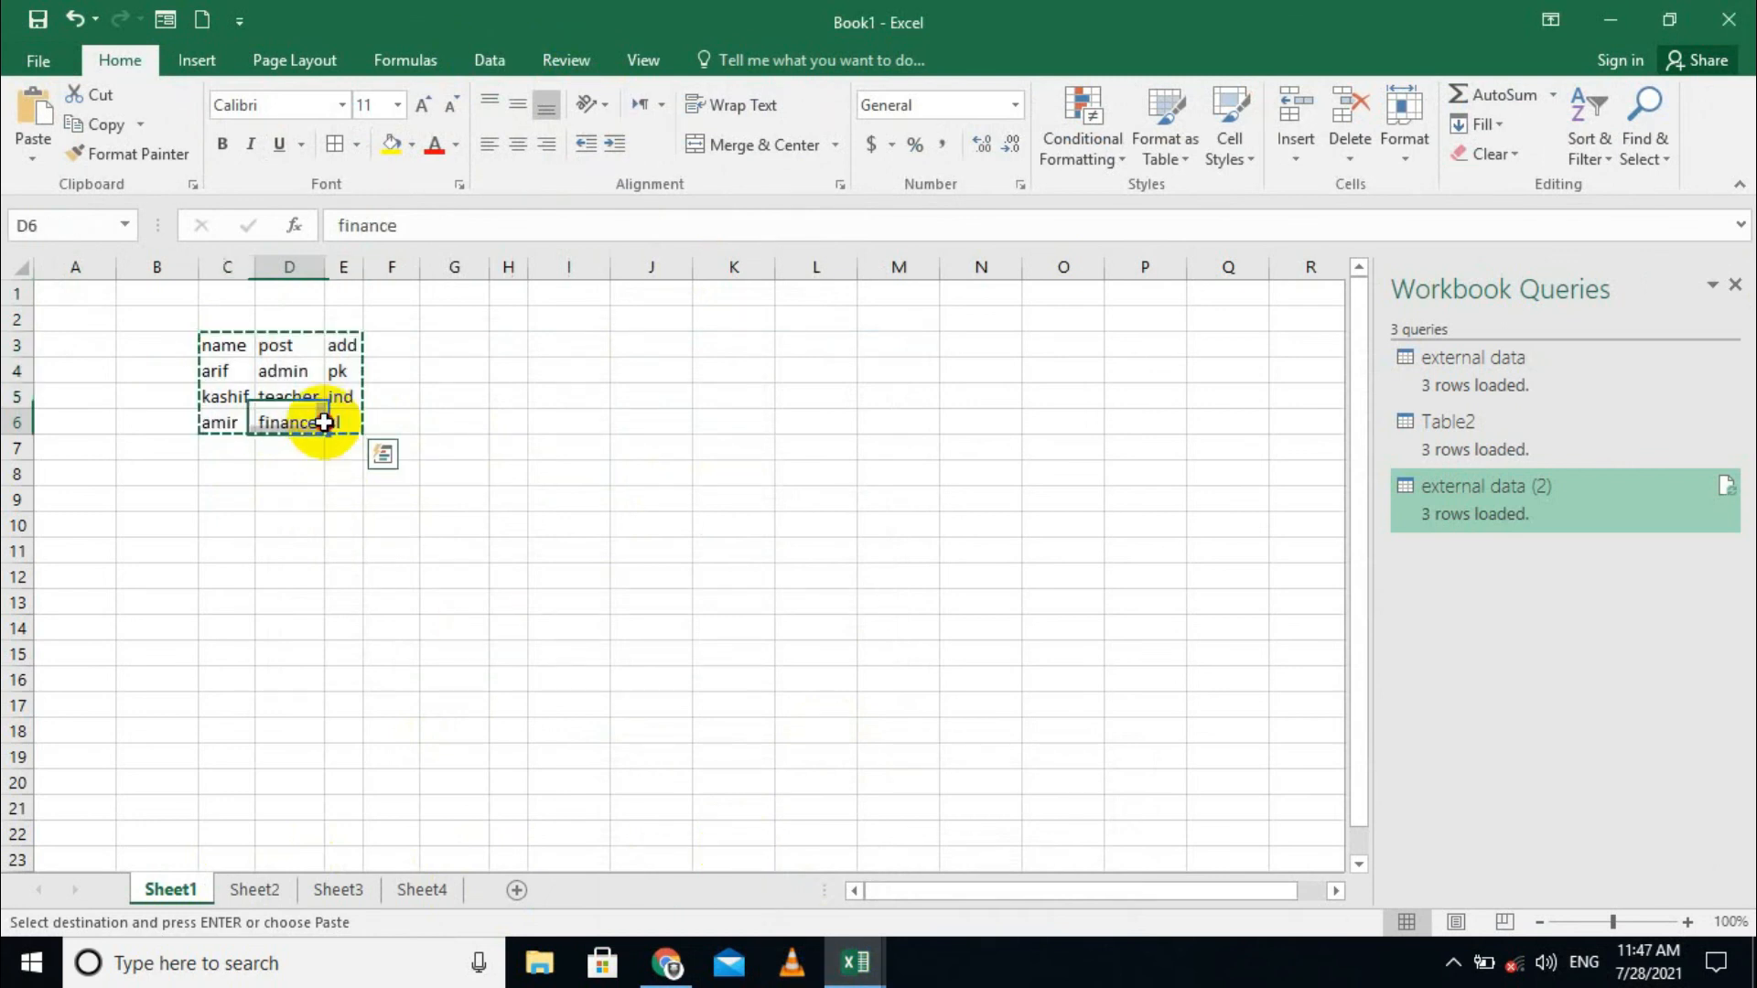
left_click(344, 424)
left_click(491, 449)
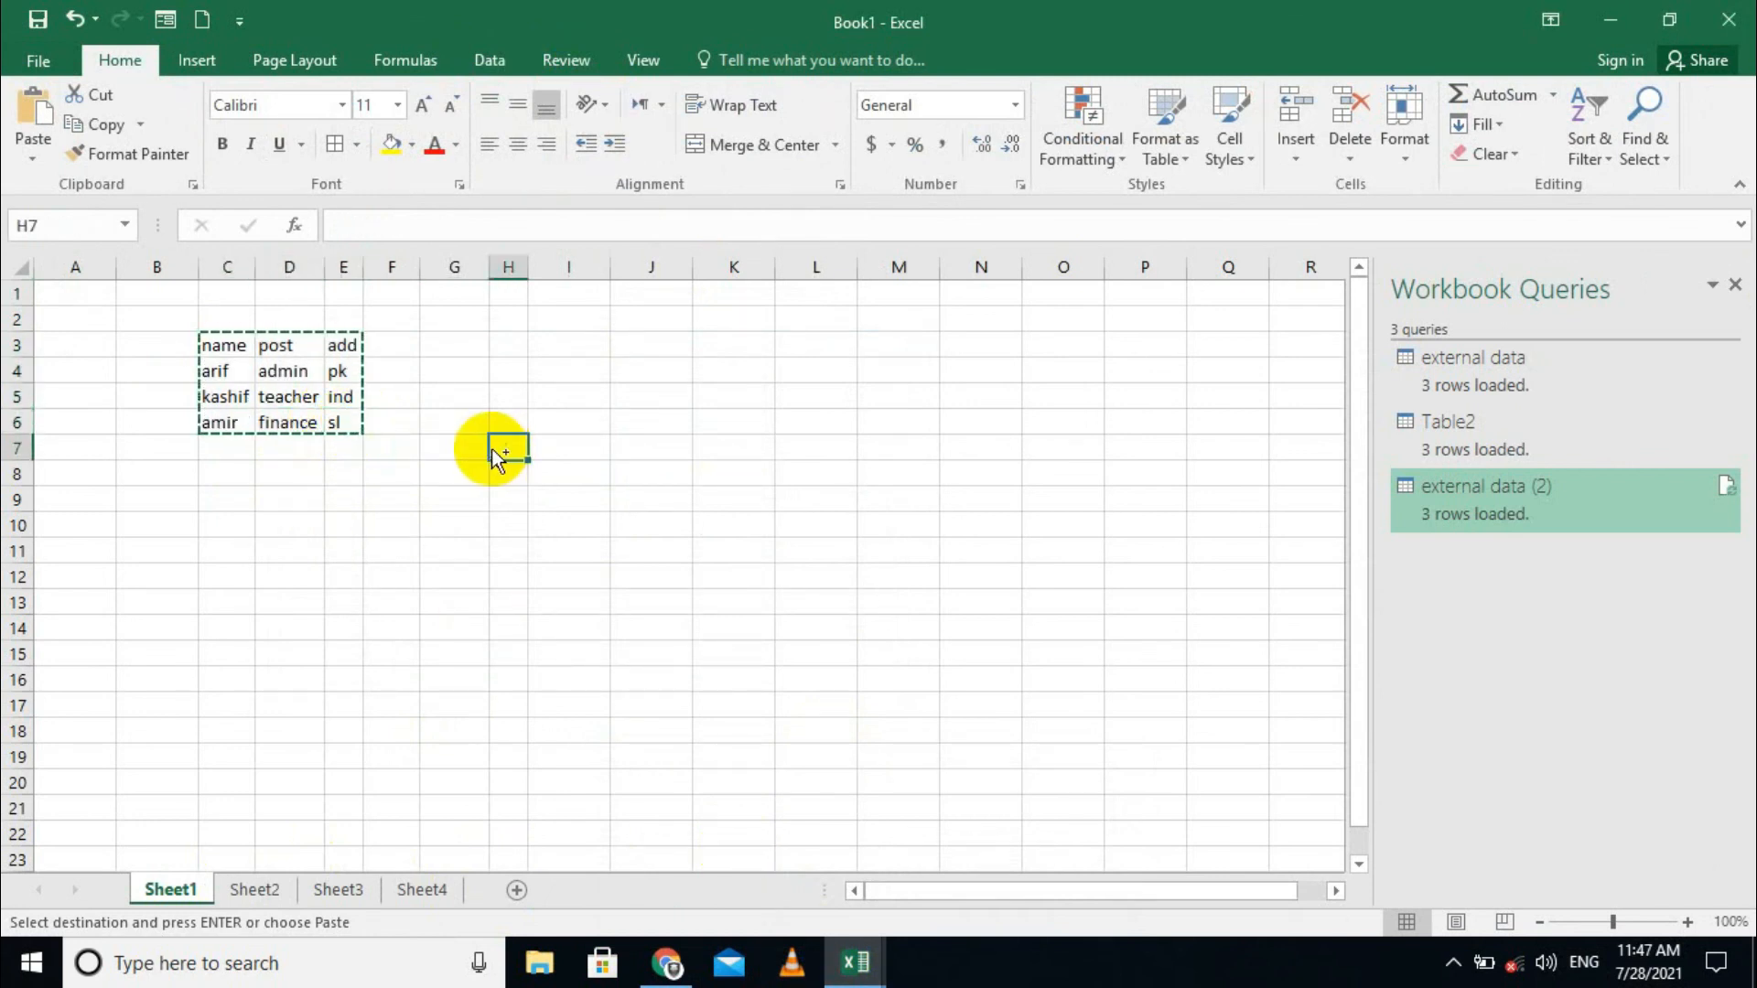
key("Escape")
left_click(348, 425)
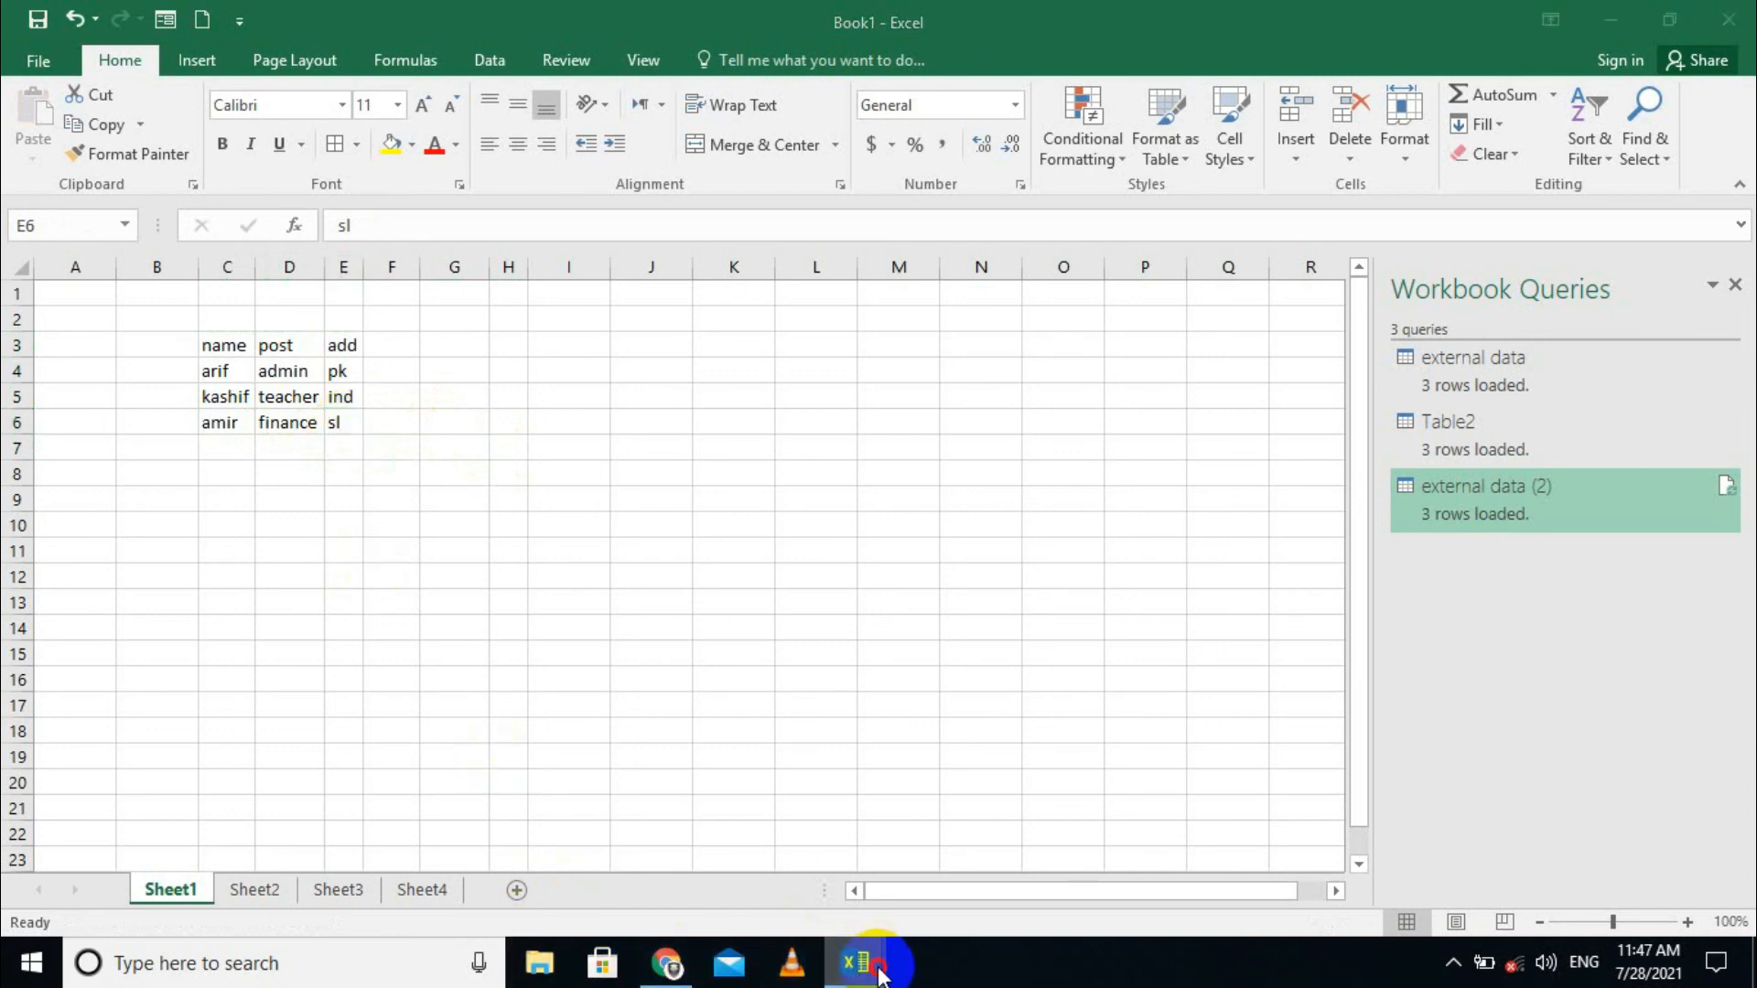
Return to Book2, browse the Desktop and Documents folders for a replacement source for the Book1 link, and cancel the source change
mouse_move(882, 961)
left_click(897, 906)
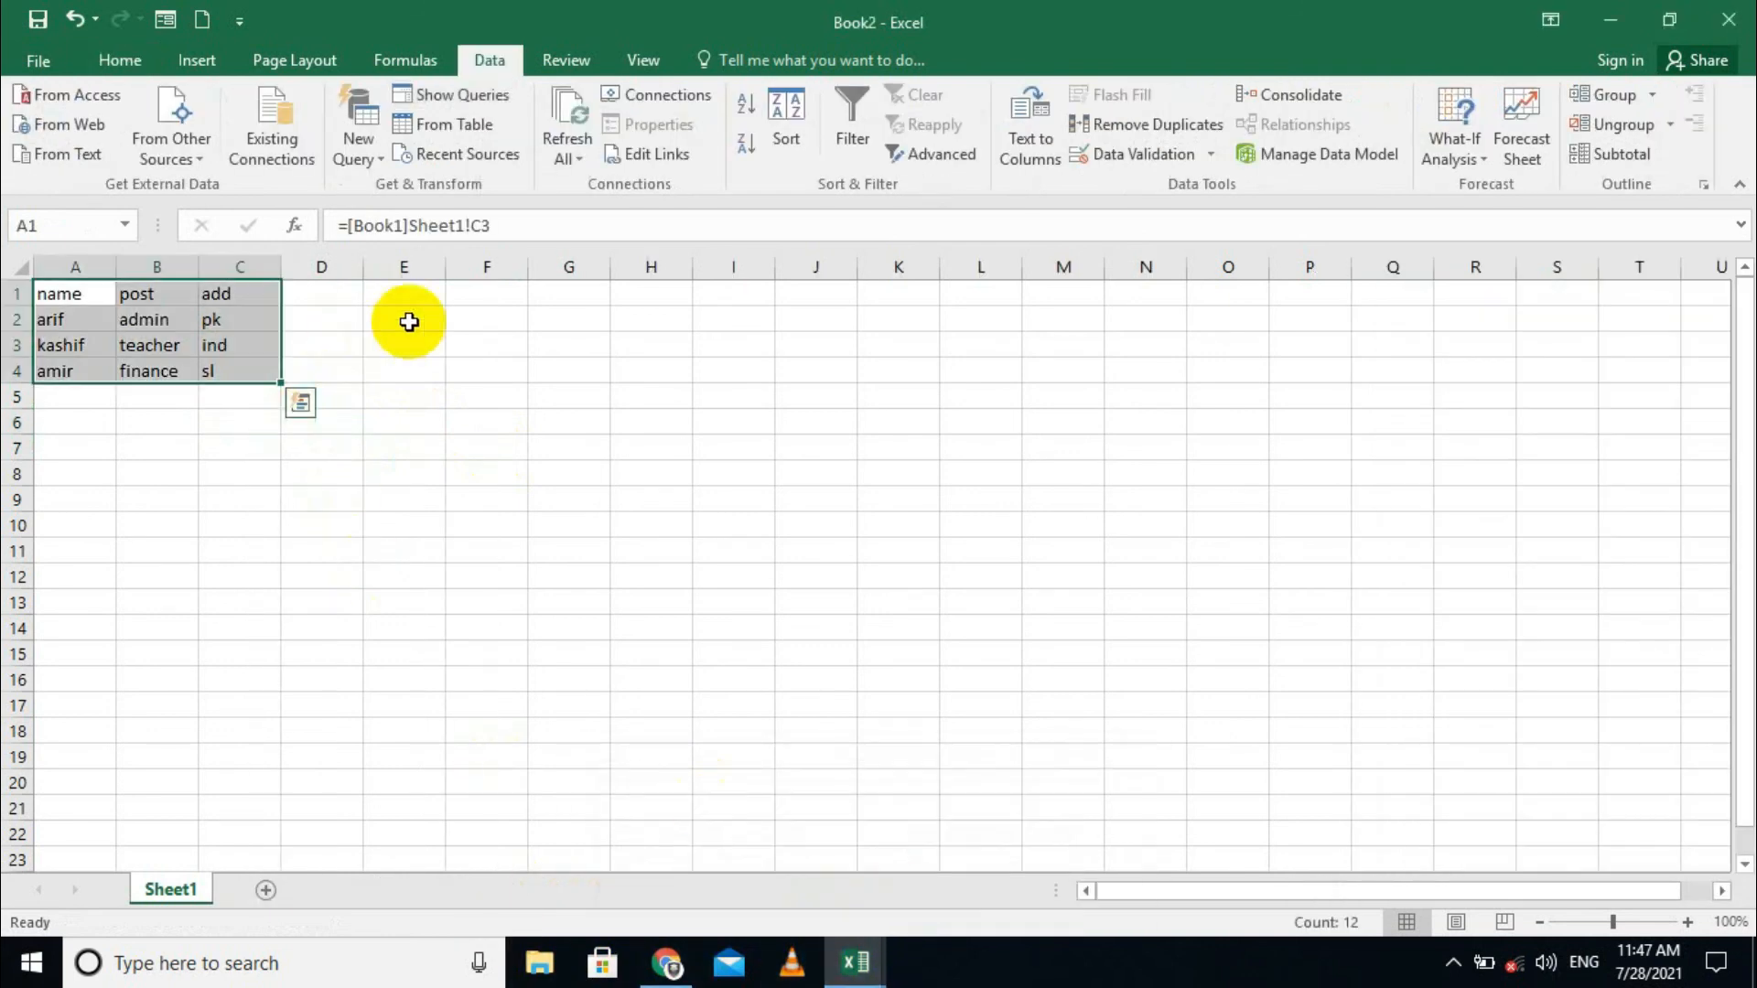
left_click(641, 151)
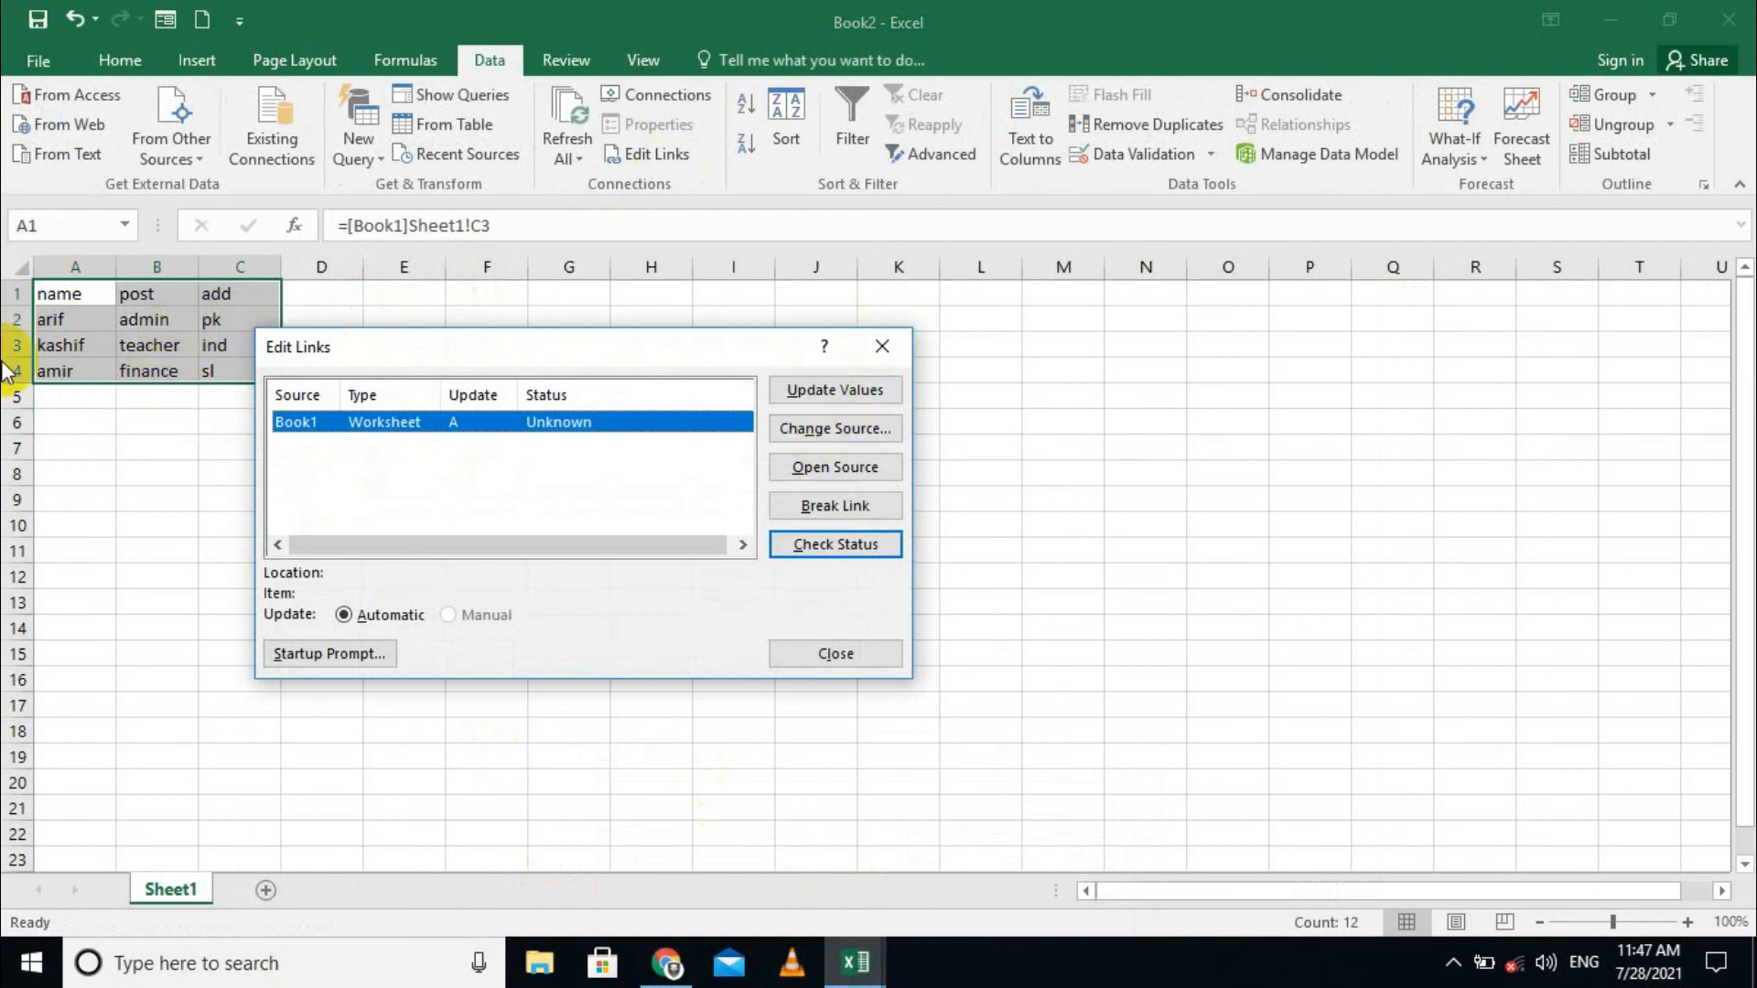
left_click(811, 429)
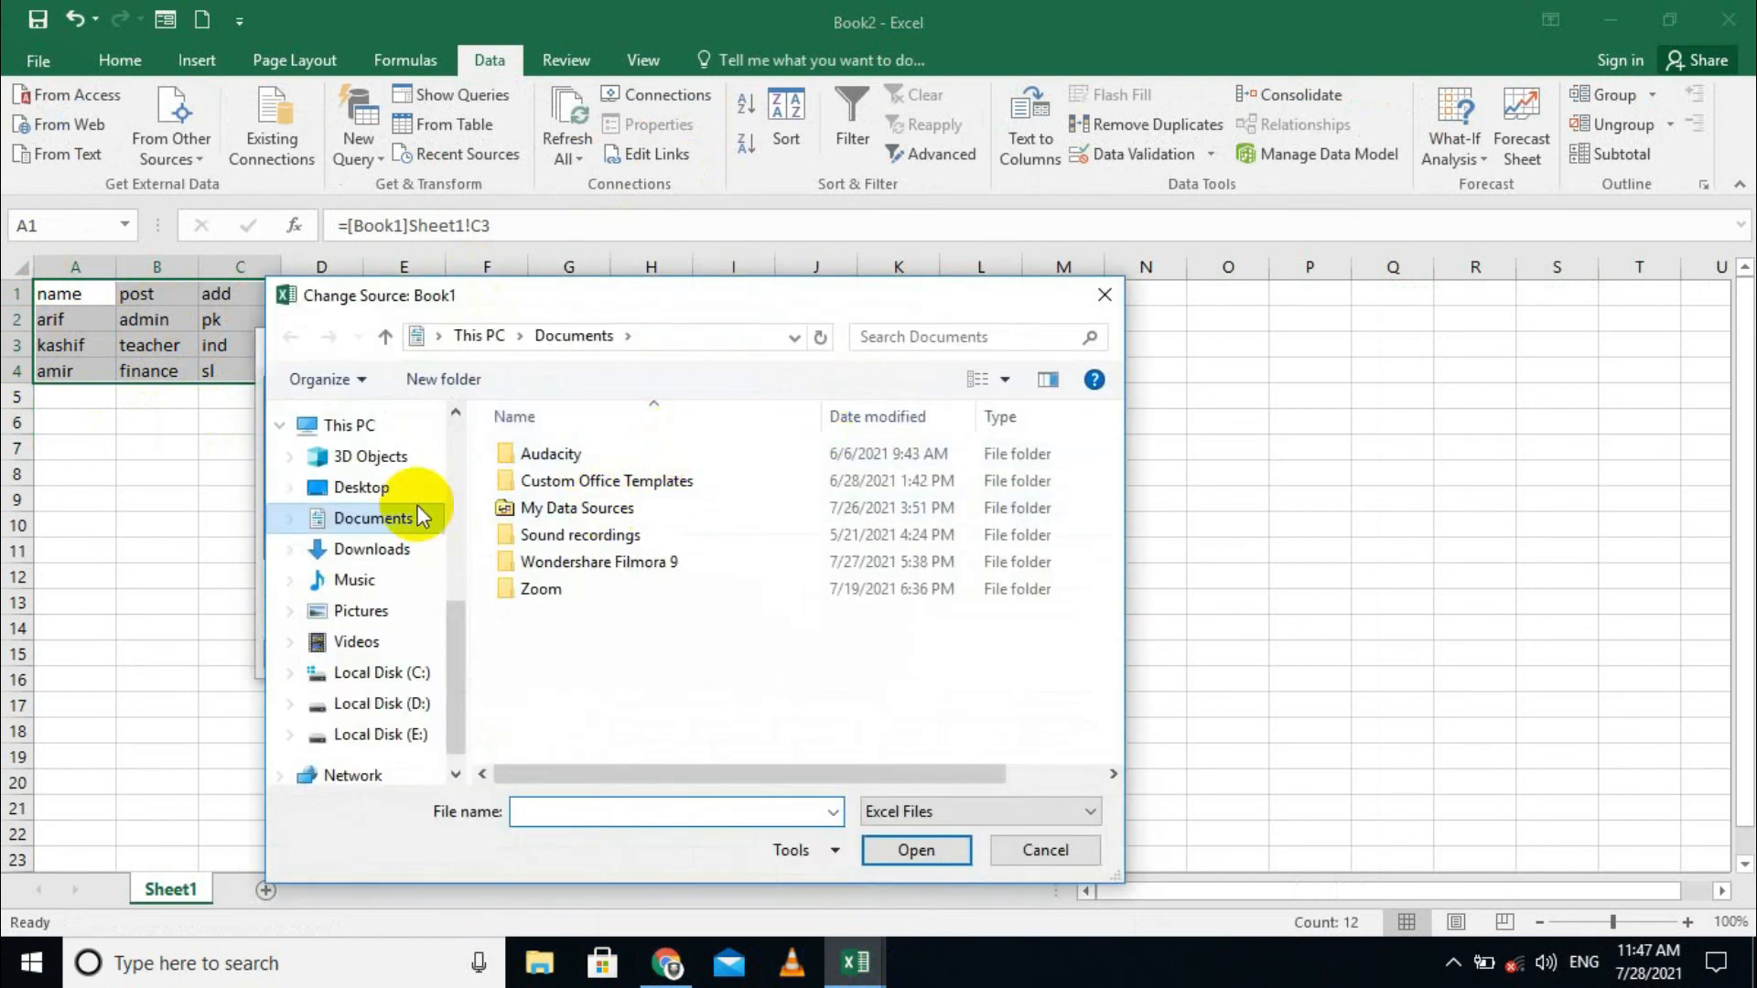
left_click(361, 485)
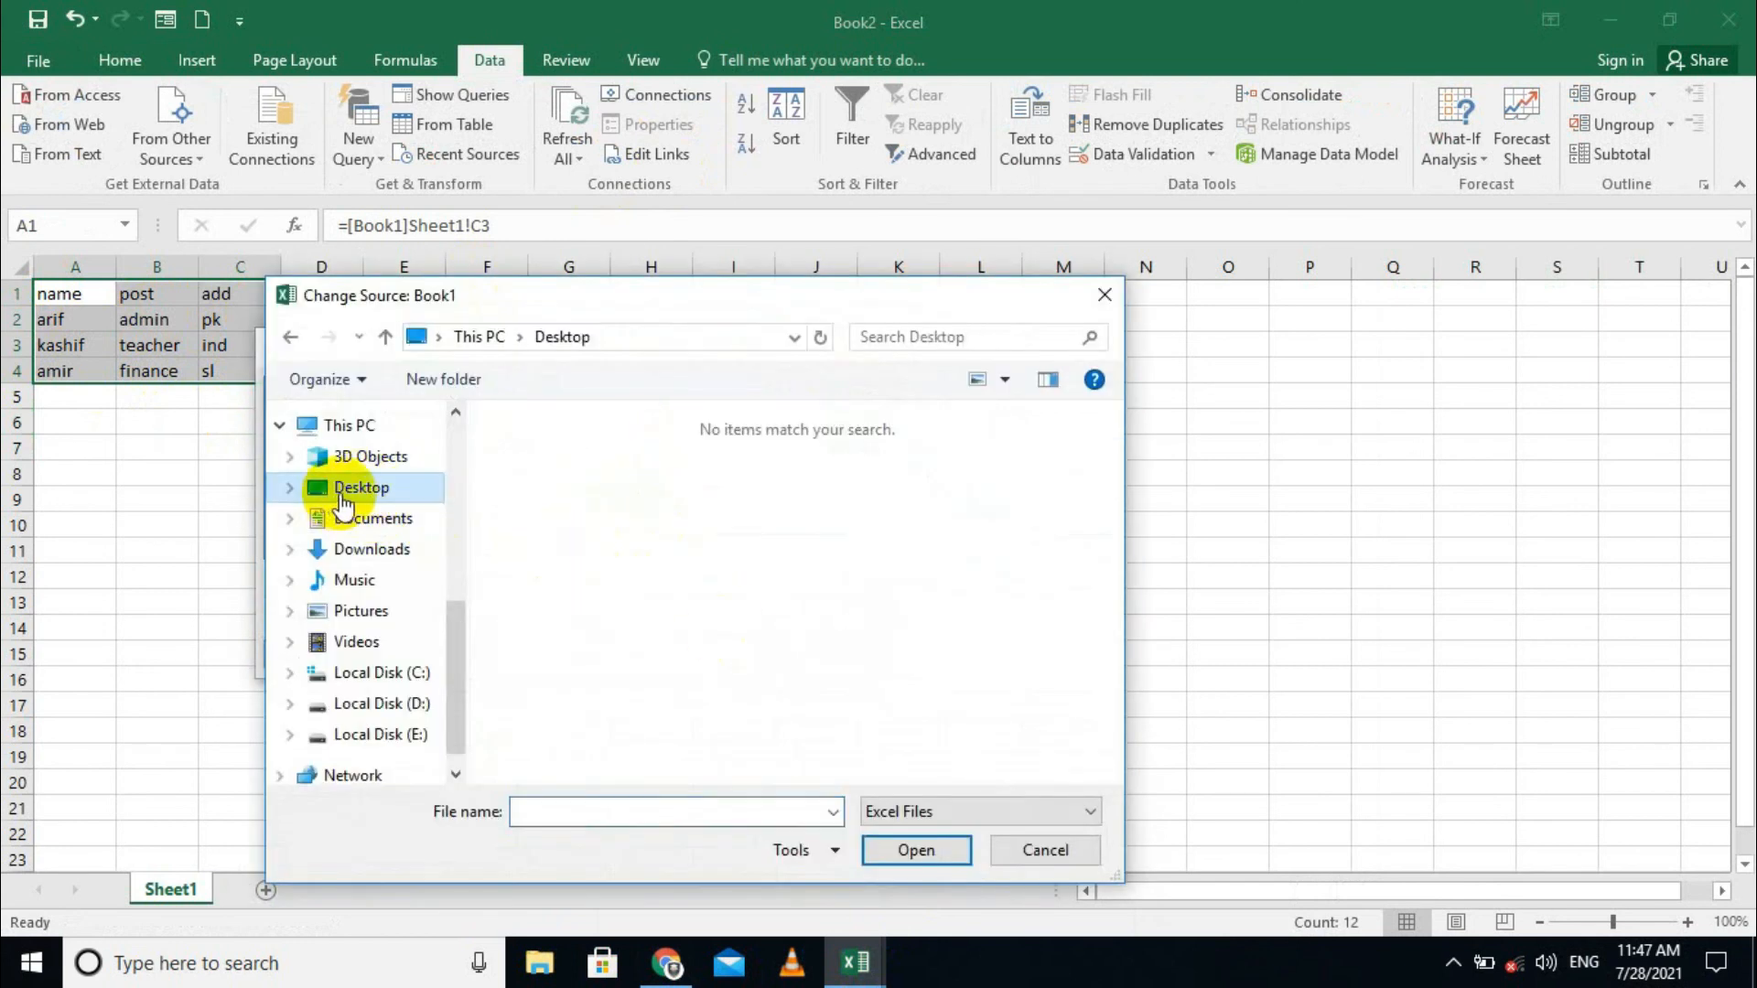
left_click(370, 518)
left_click(1018, 853)
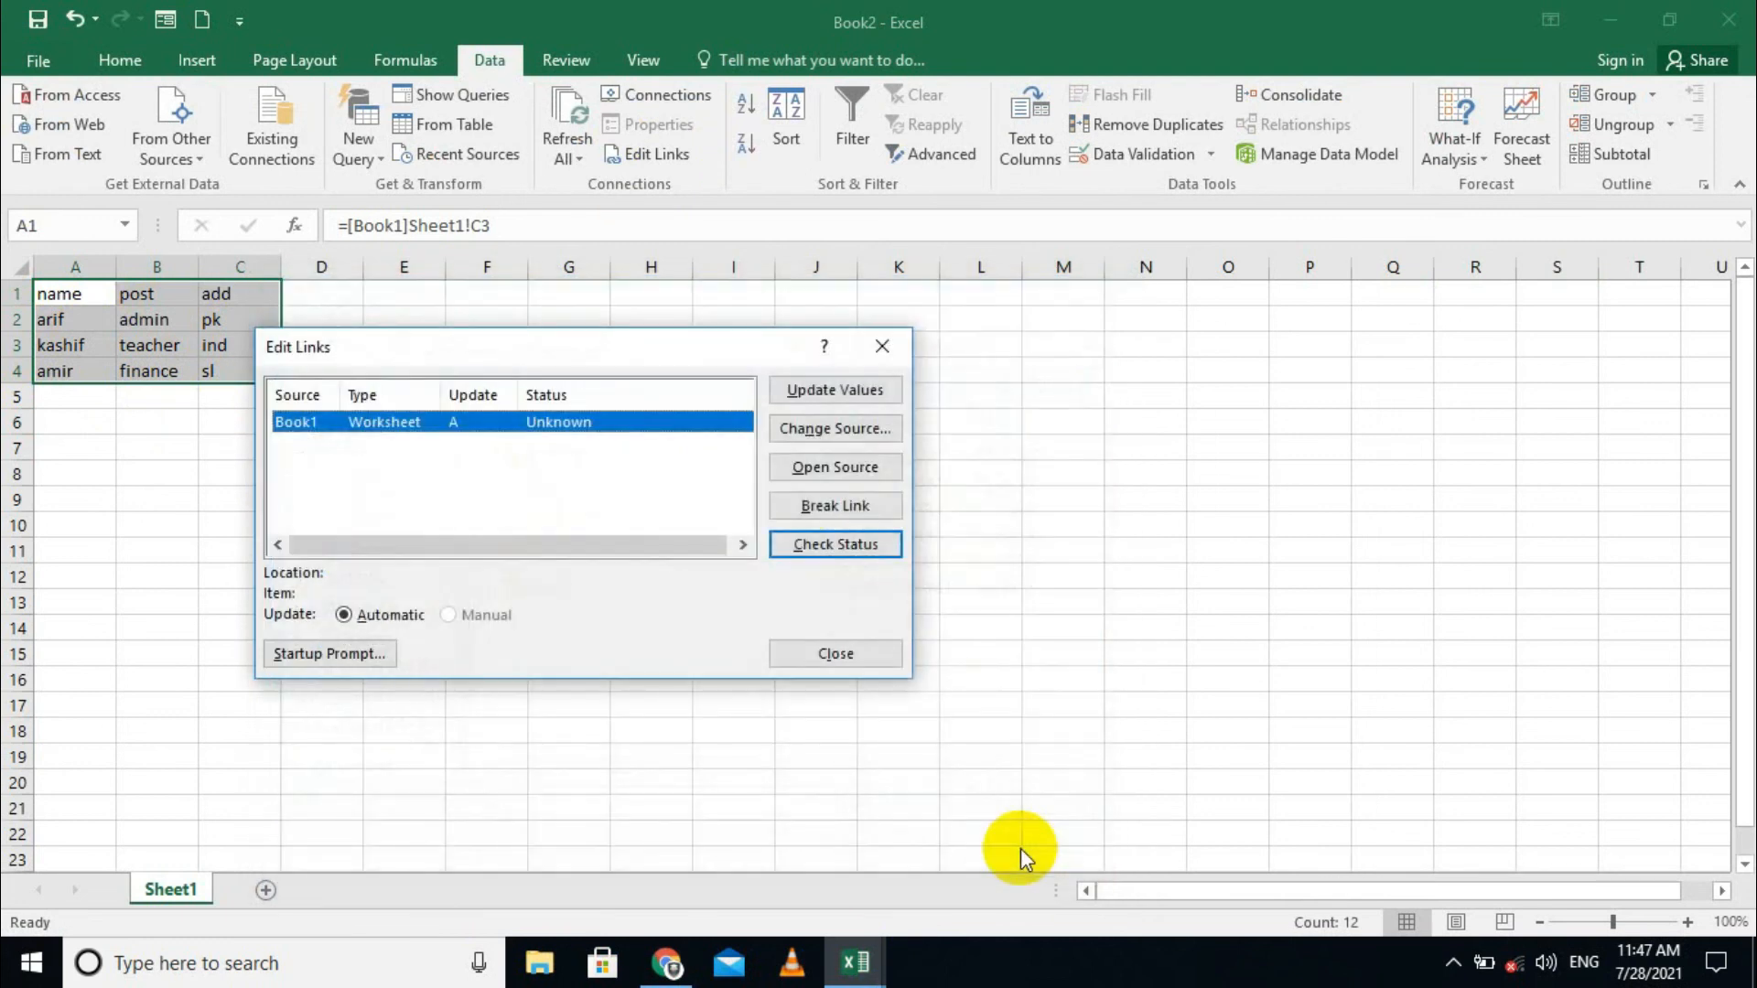
Open the Book1 link's source workbook from the link settings and return to Book2
left_click(814, 470)
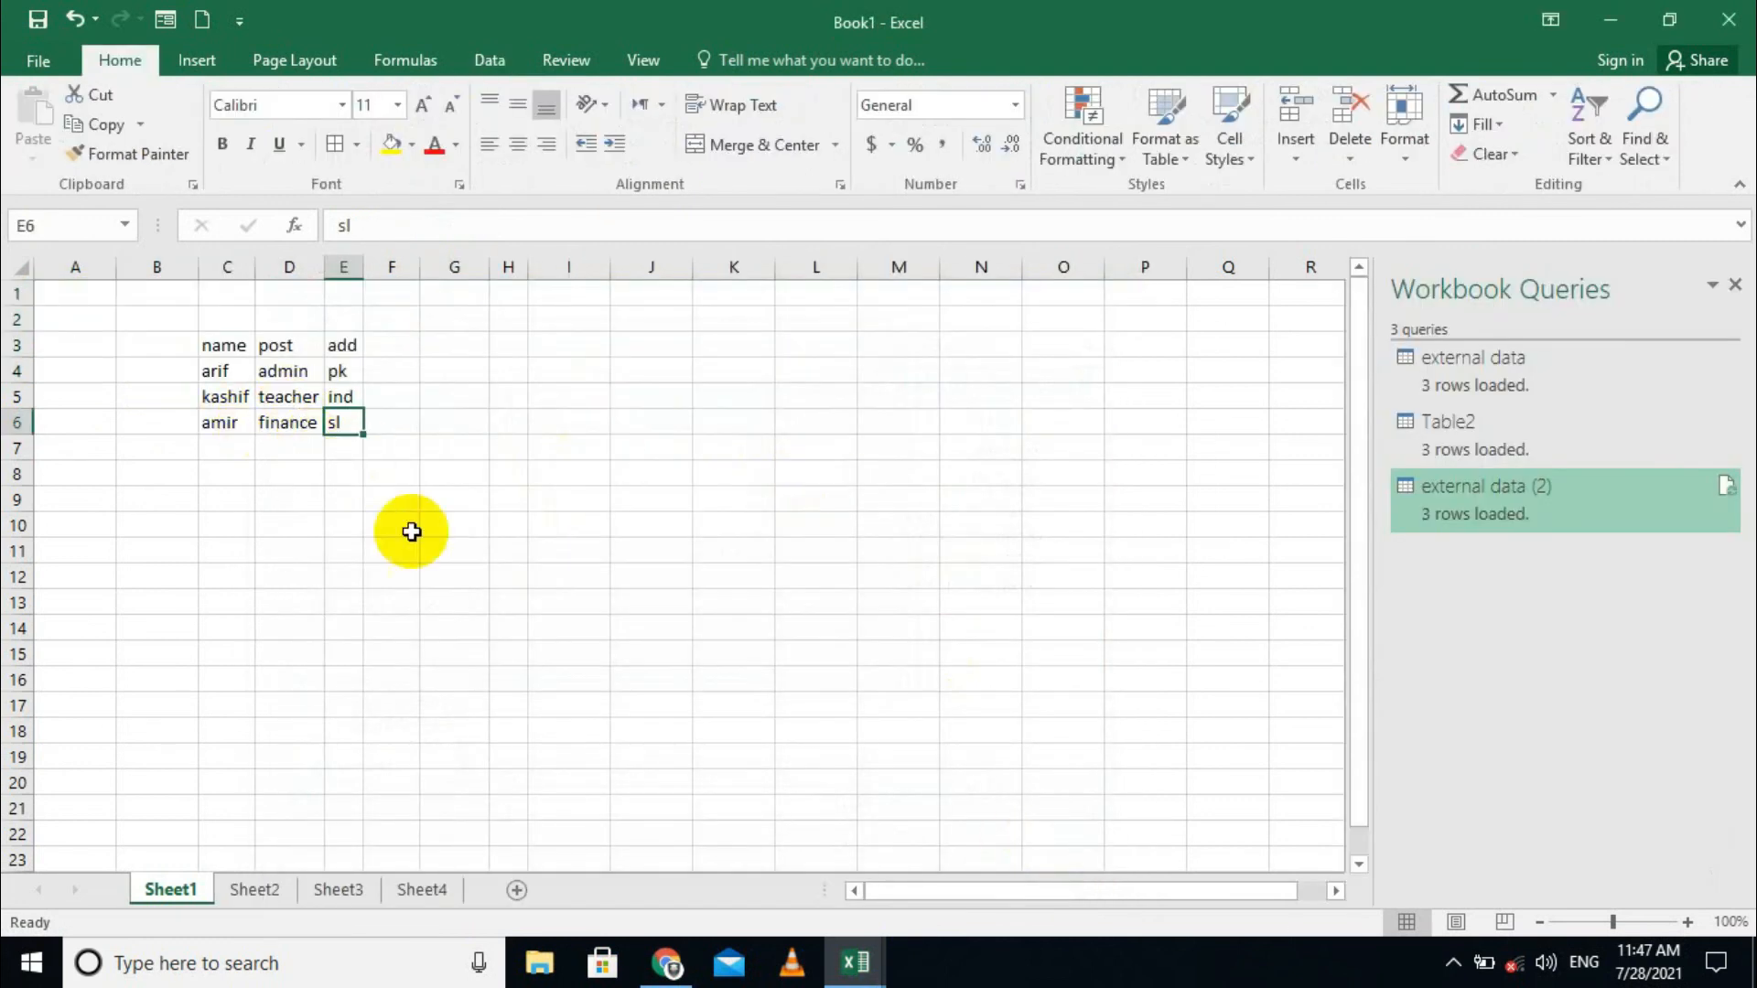
left_click(884, 971)
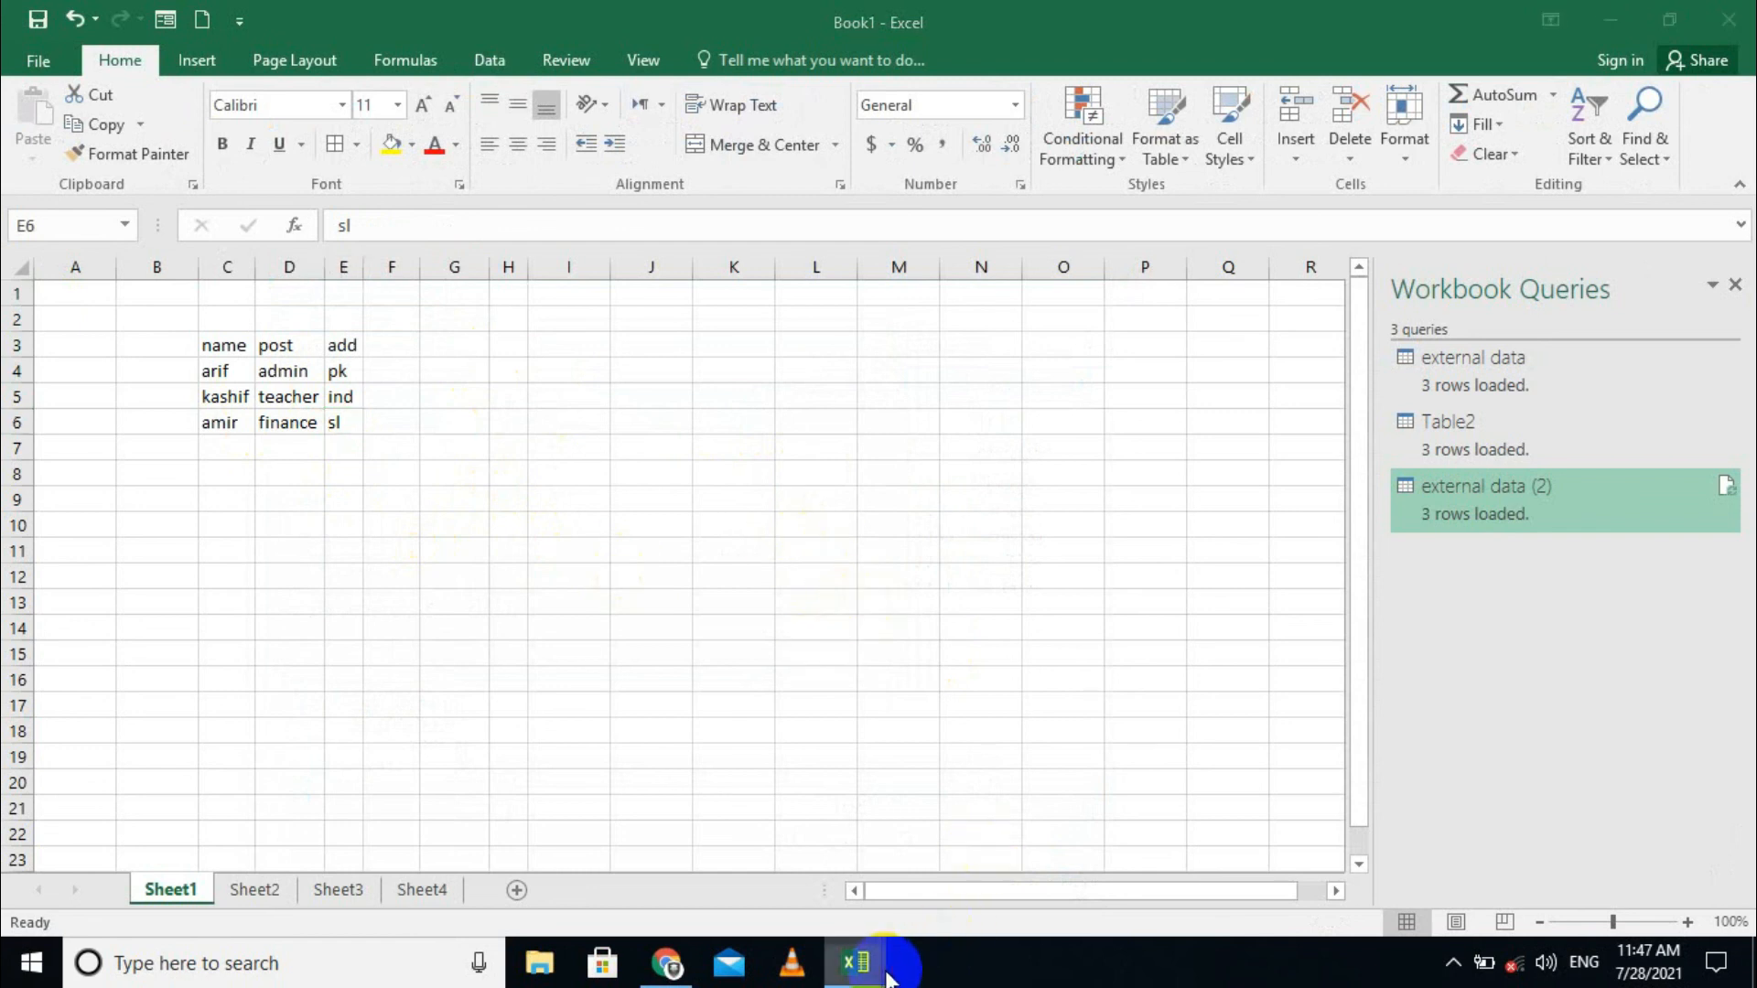
left_click(931, 902)
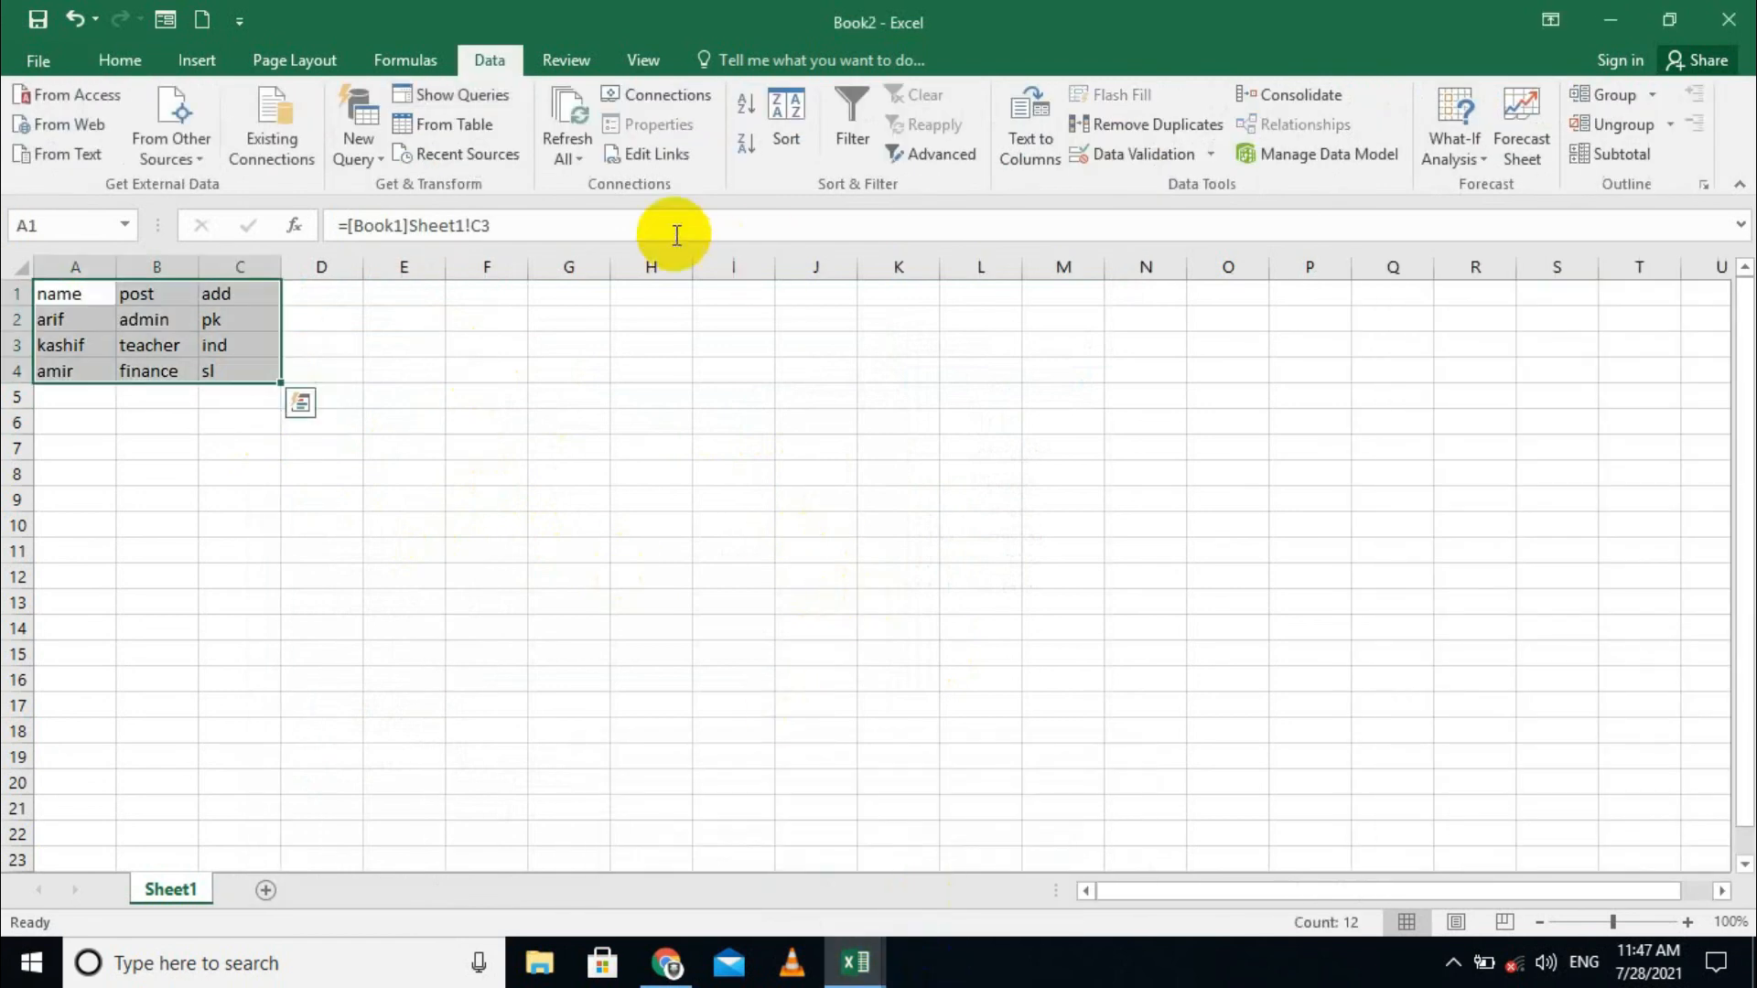
In Book2's Edit Links settings, start breaking the Book1 link but cancel it, and check the link's status before closing
left_click(645, 154)
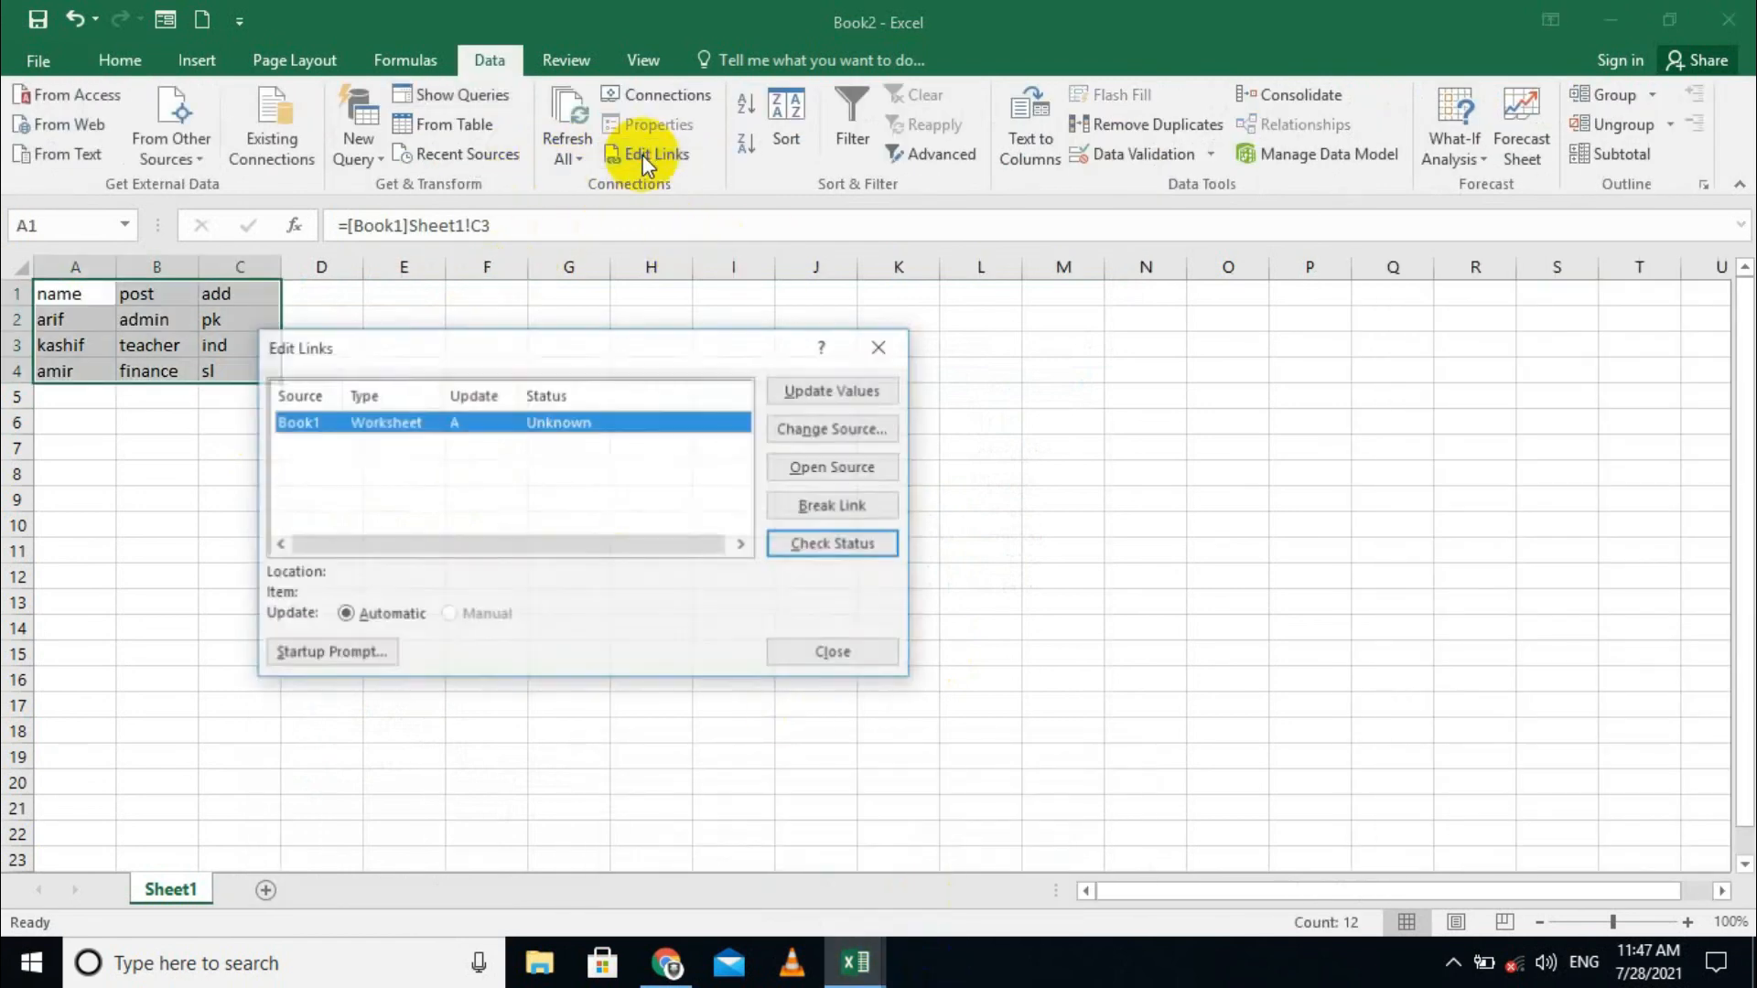
left_click(828, 512)
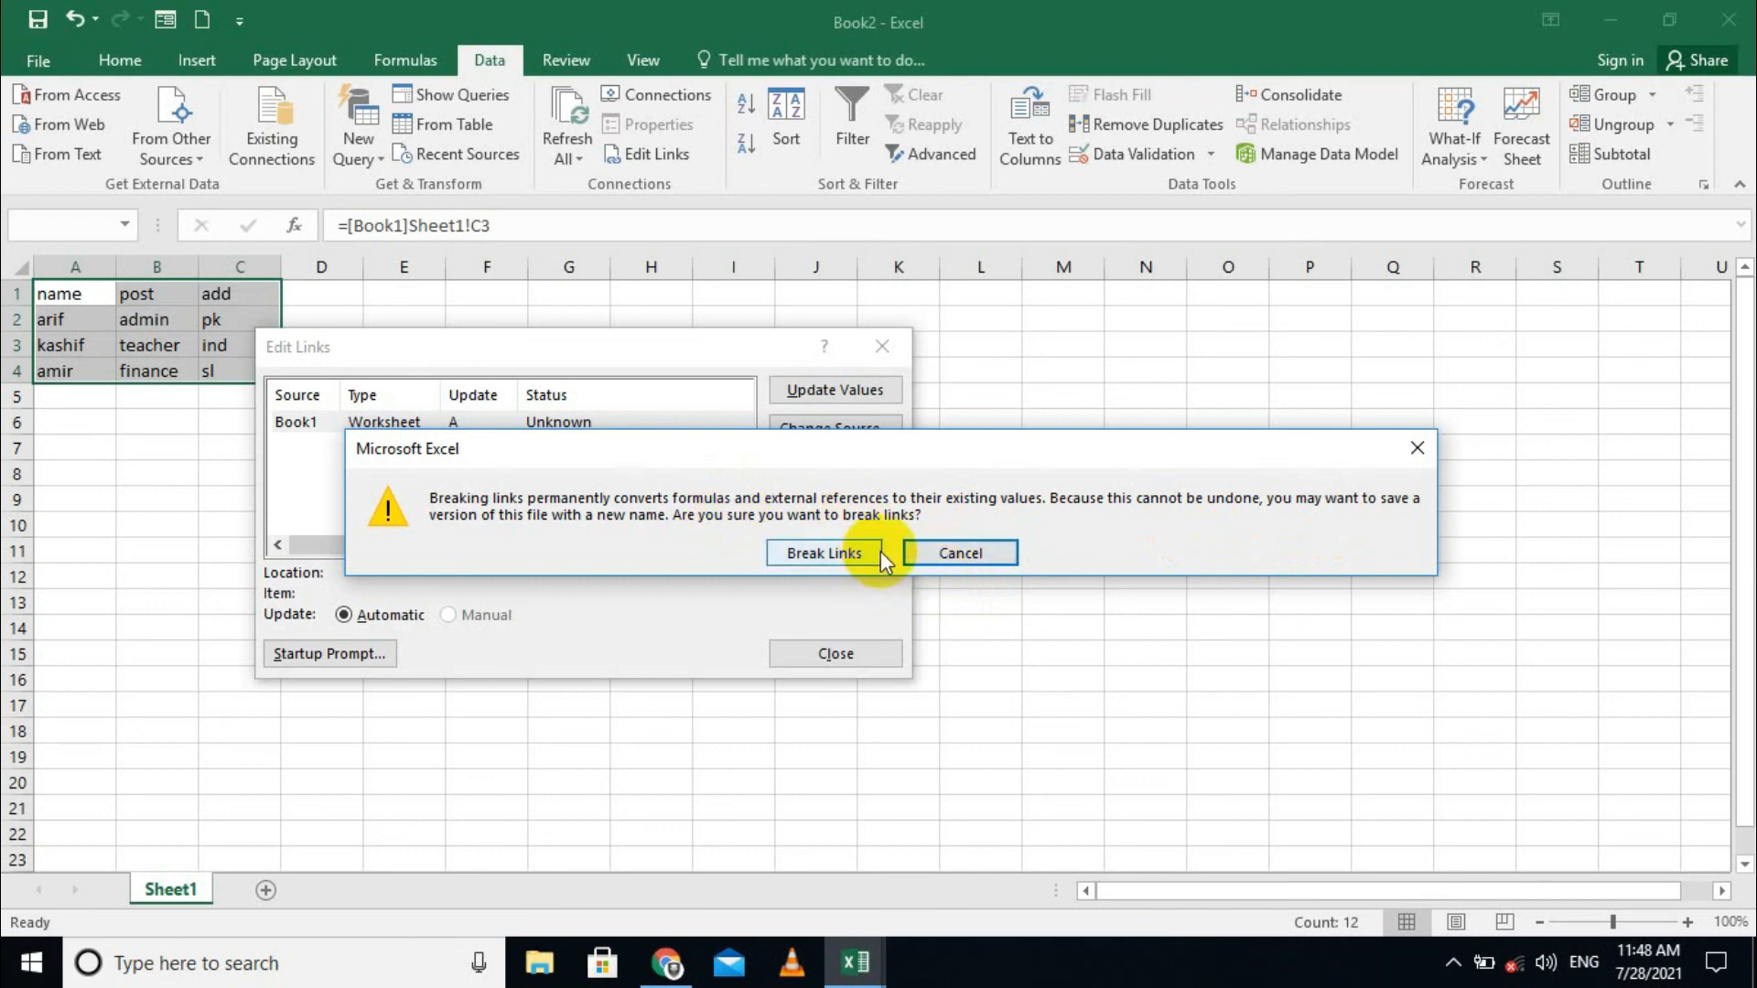
left_click(930, 551)
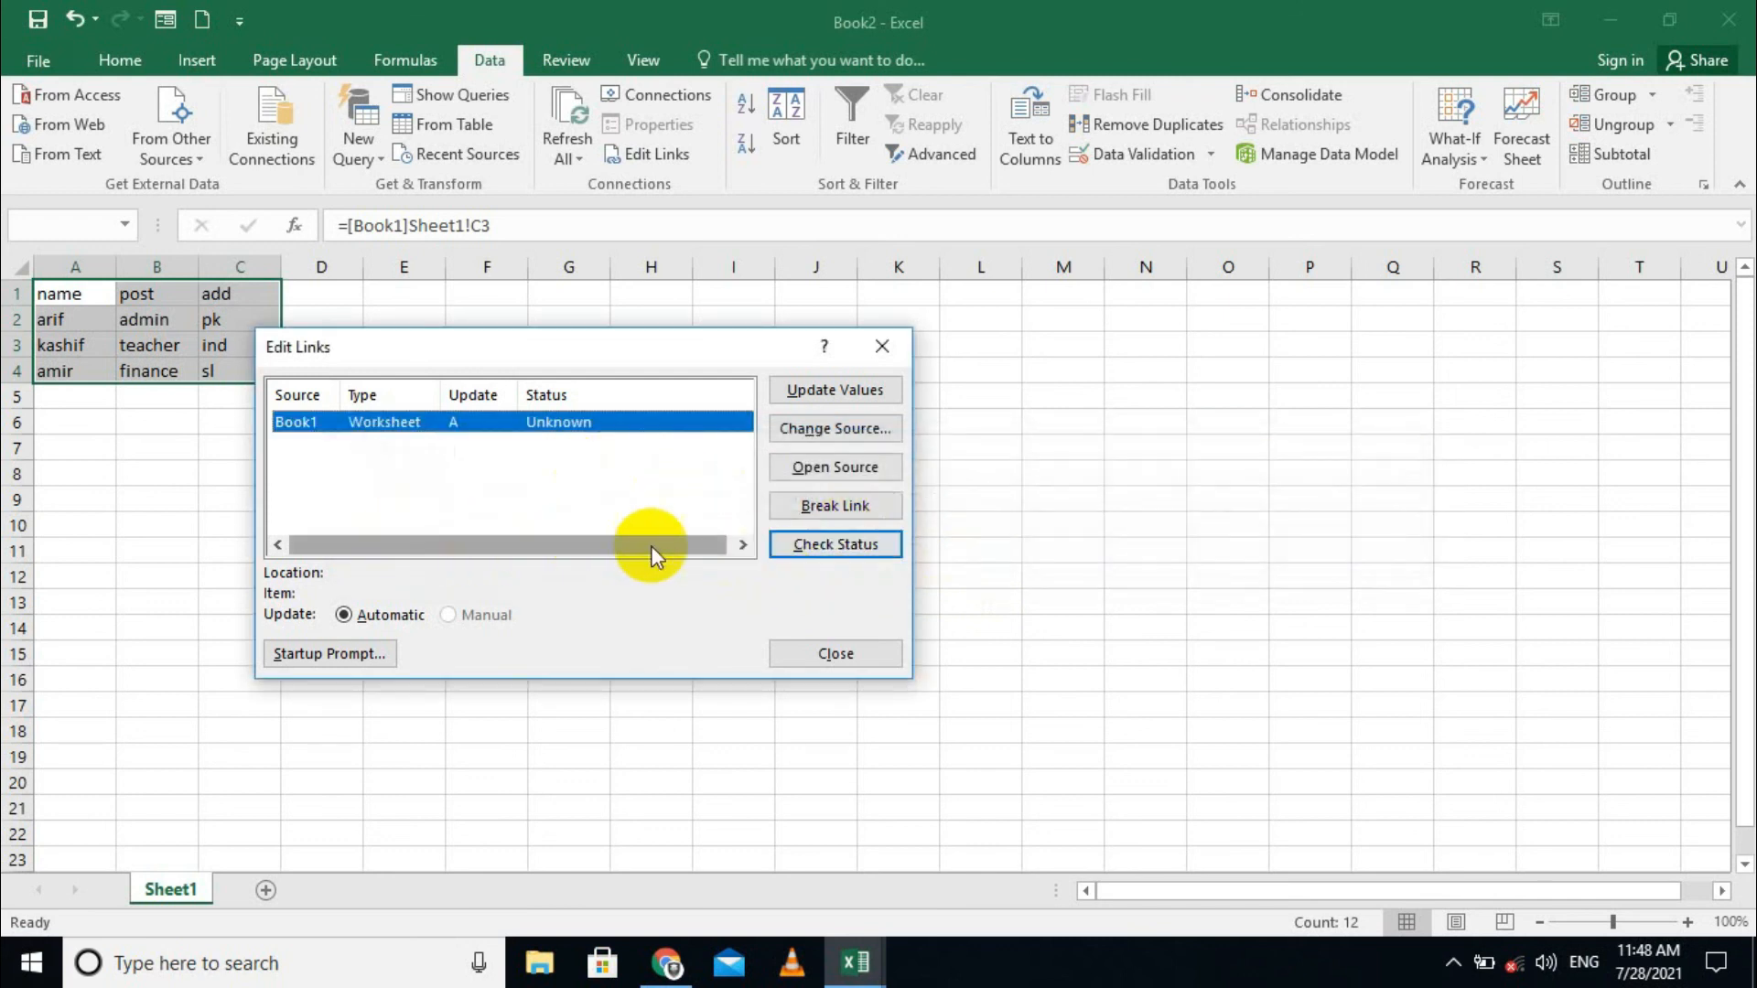
left_click(804, 549)
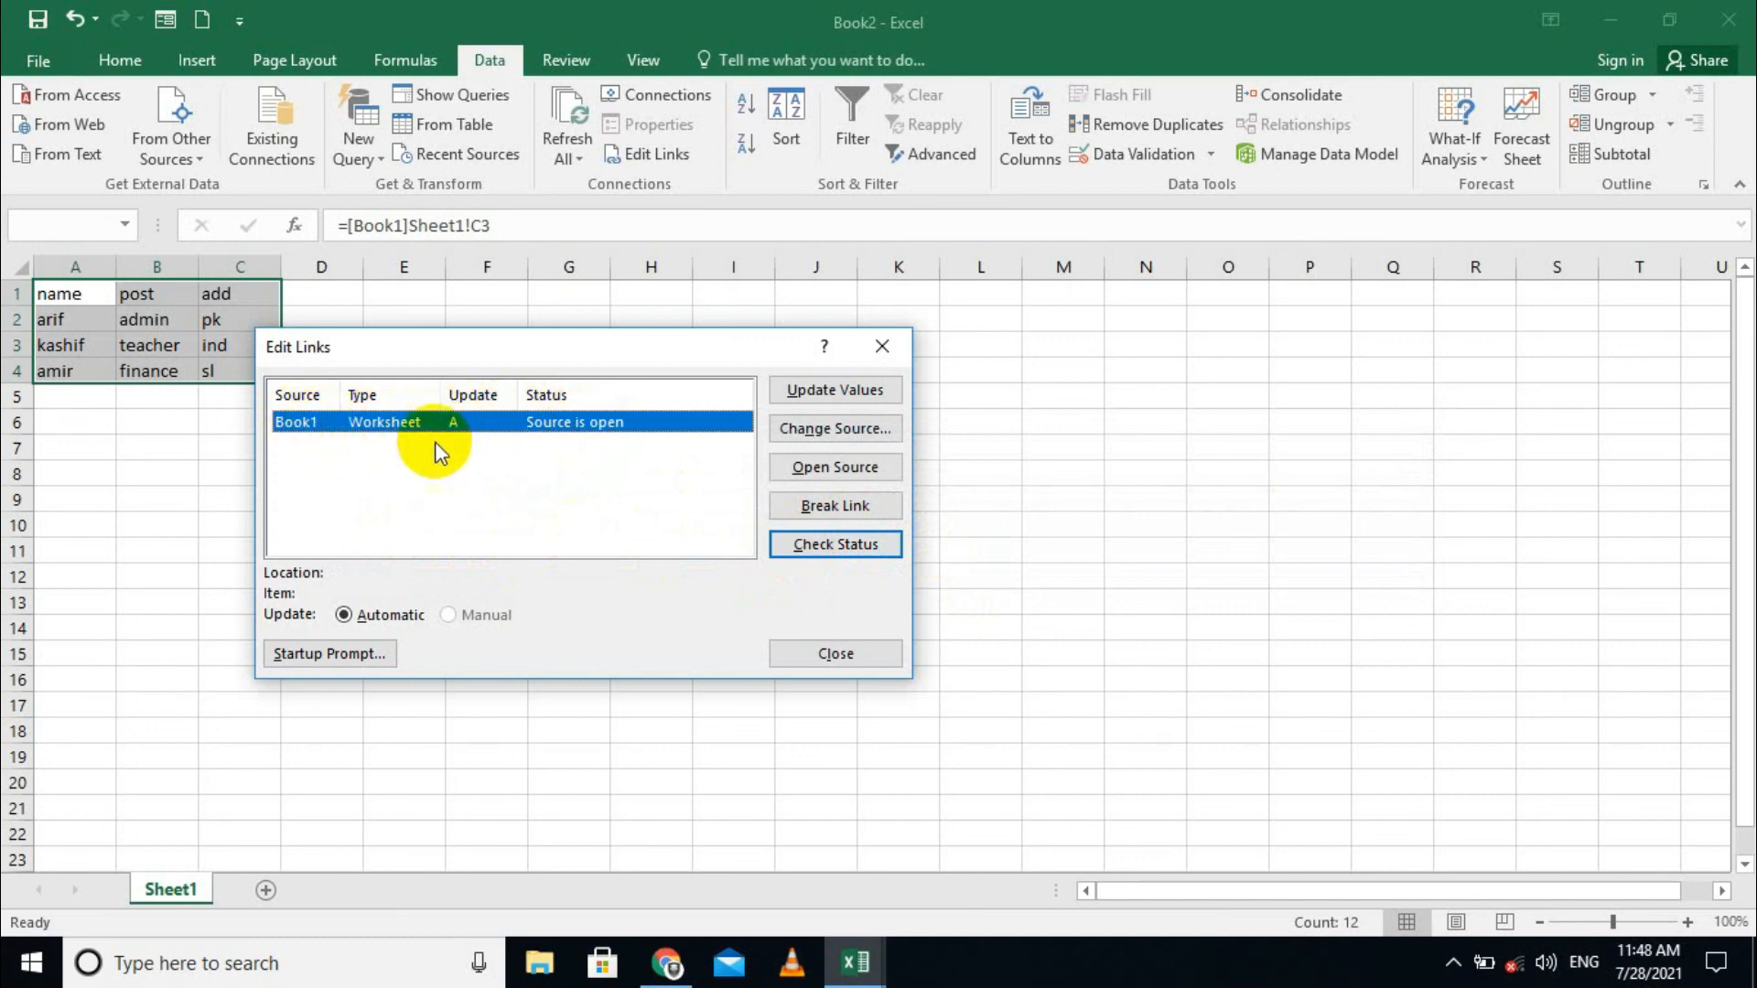
left_click(834, 653)
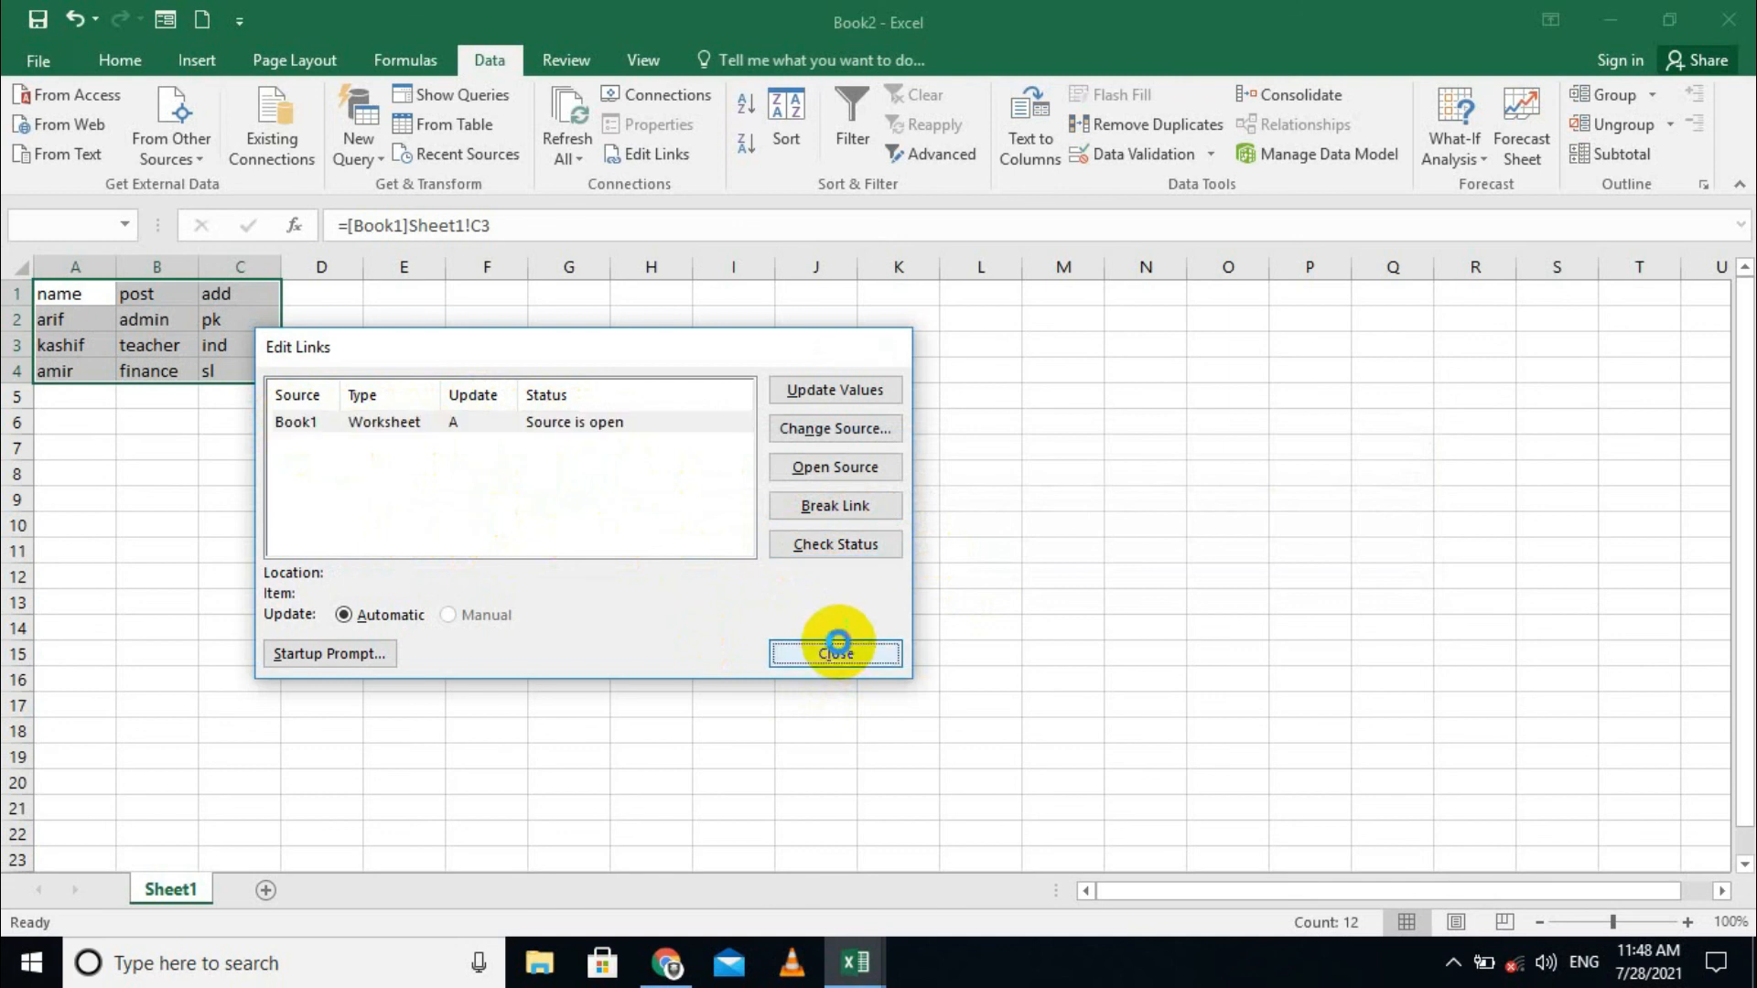